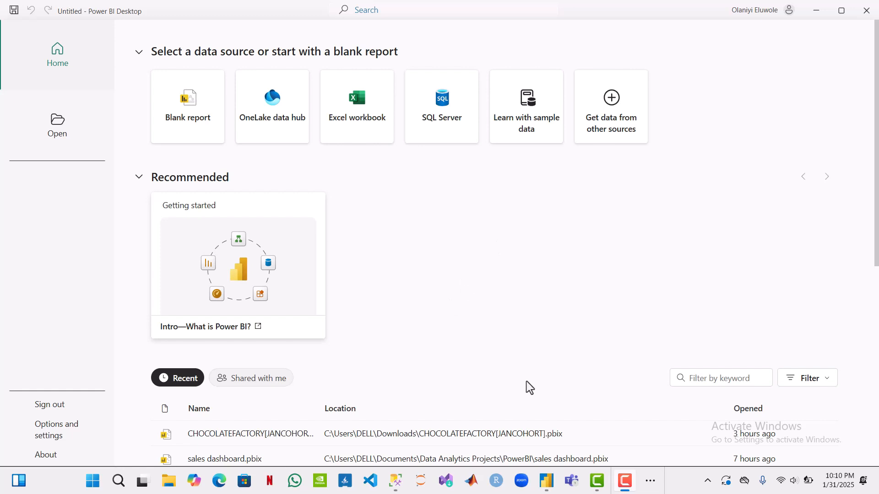
Step: Review the project scenario in Word and the finished CHOCOLATEFACTORY dashboard in Power BI Desktop
left_click(651, 481)
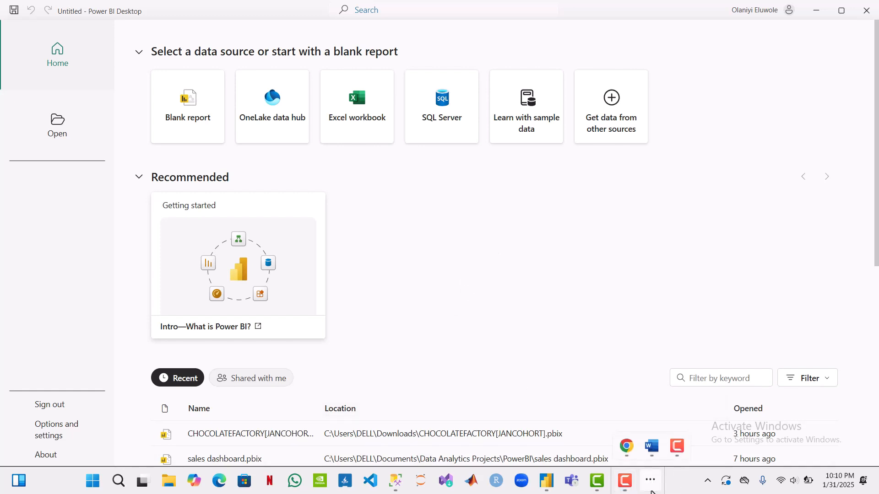
left_click(651, 447)
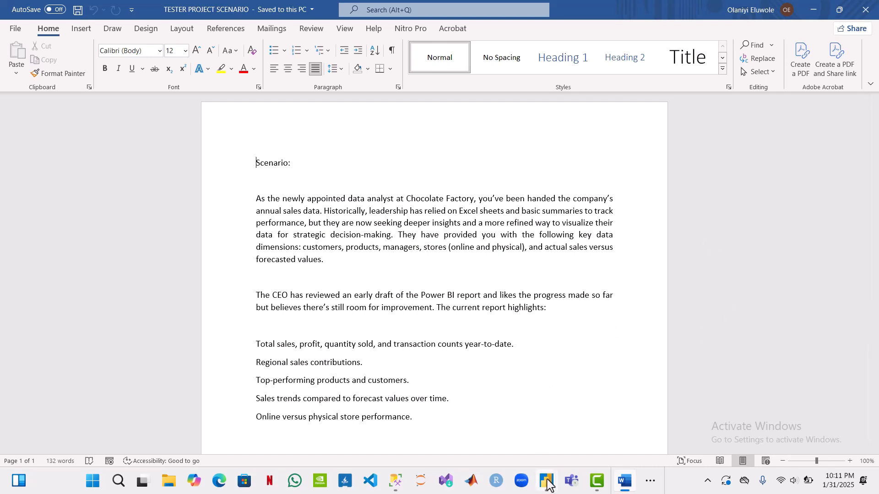
mouse_move(548, 484)
left_click(491, 408)
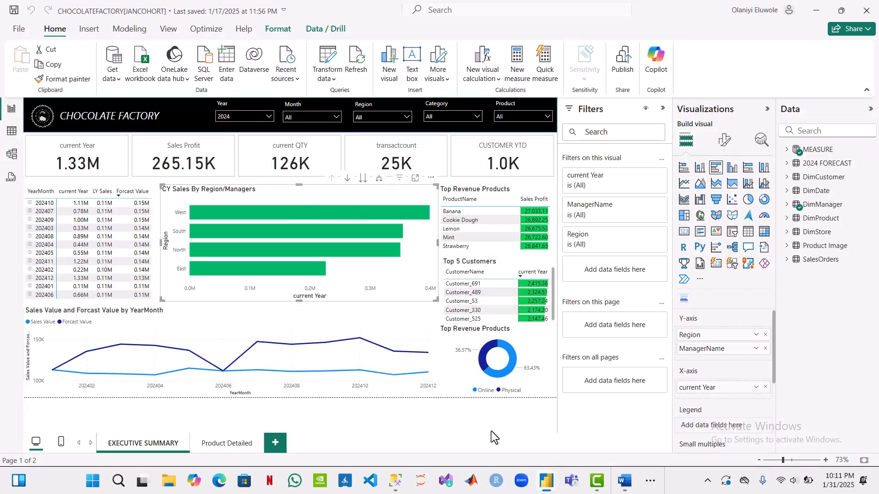
Step: Create a blank report in the untitled Power BI Desktop window and start getting data from a SQL Server database
mouse_move(547, 482)
left_click(583, 450)
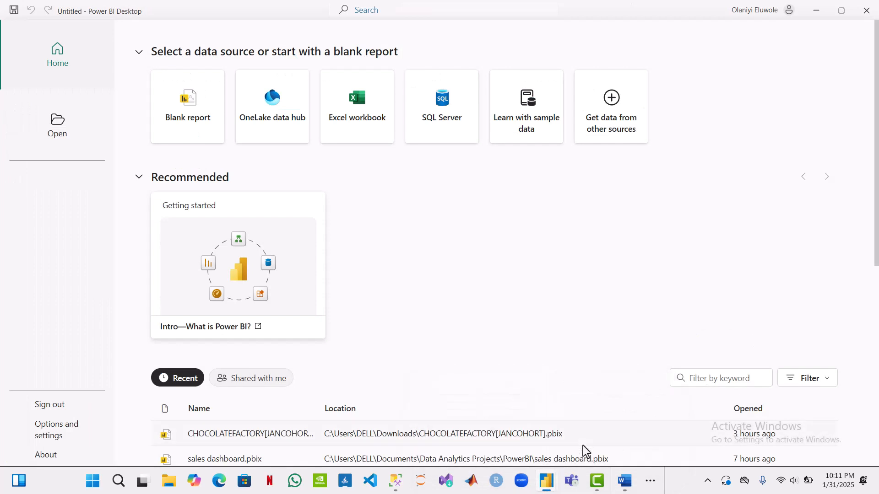
left_click(196, 123)
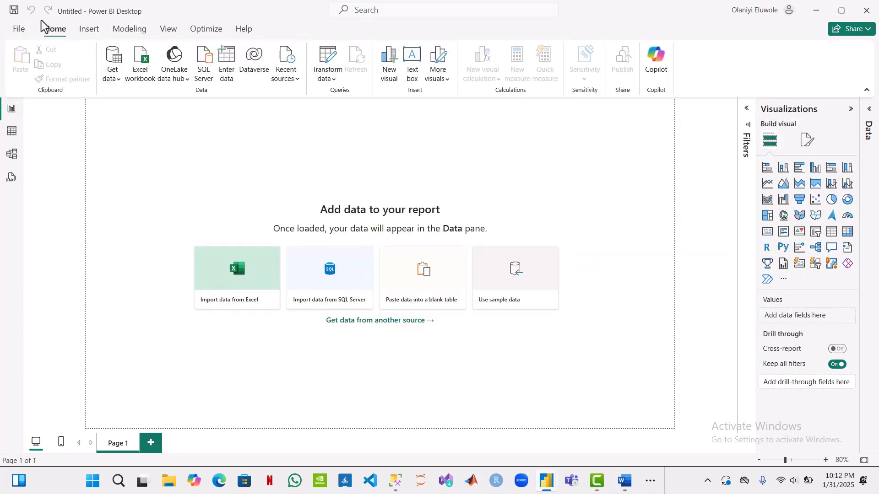
left_click(114, 77)
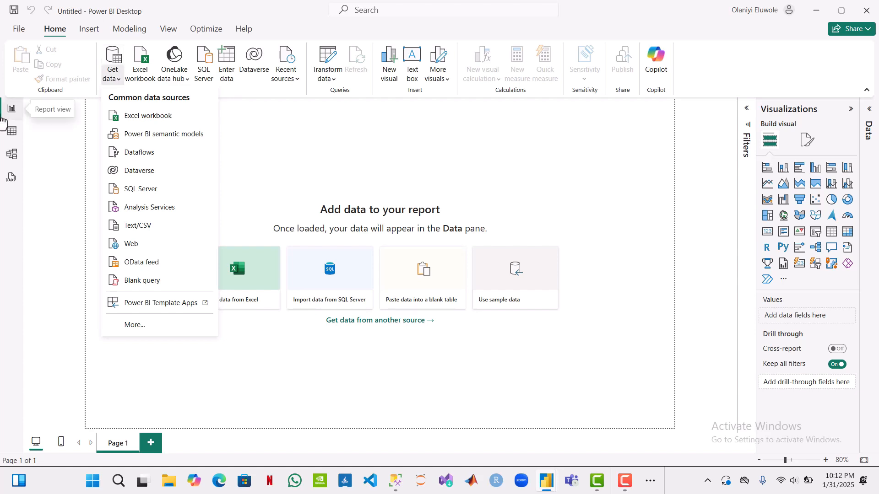
left_click(134, 189)
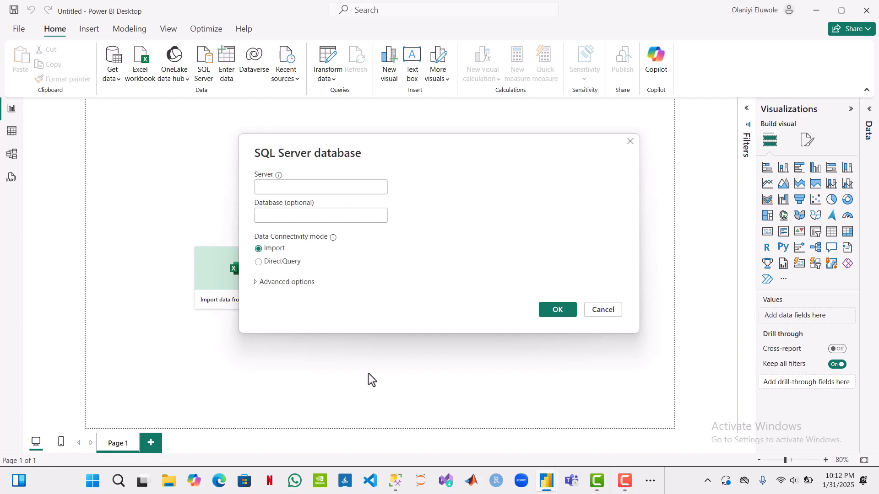
Step: Look up the server name in Notepad and enter DESKTOP-IMHJ10U\SQLEXPRESS as the server in Power BI's SQL Server connection
left_click(395, 481)
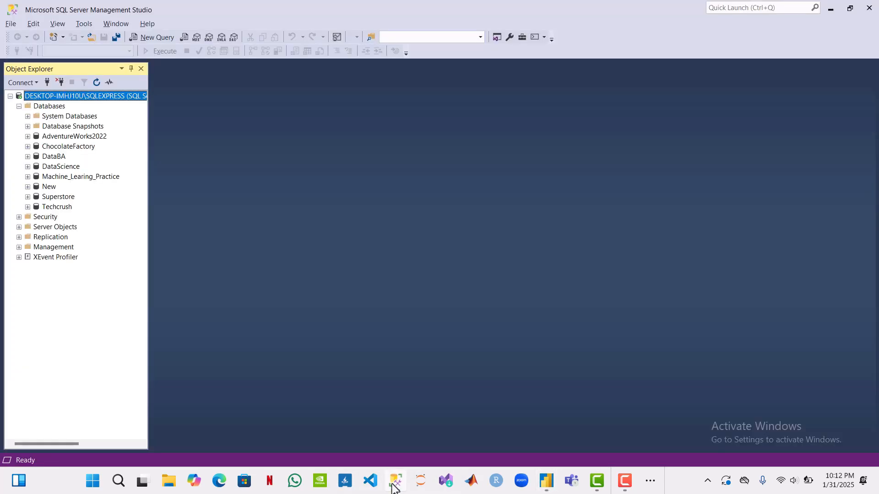
left_click(118, 481)
type("notes")
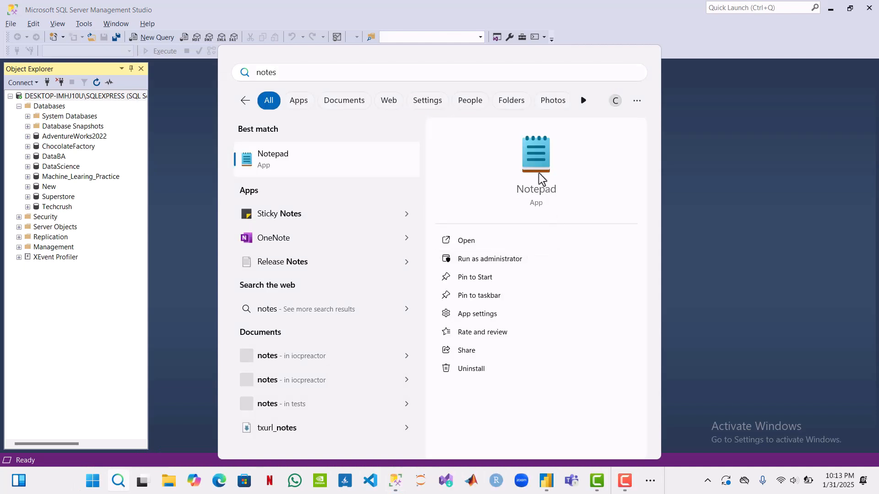
left_click(539, 173)
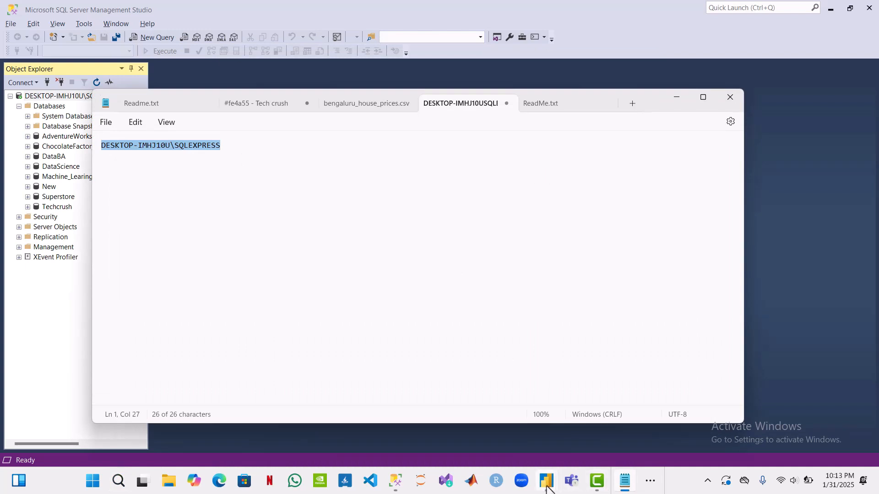
mouse_move(547, 489)
left_click(601, 422)
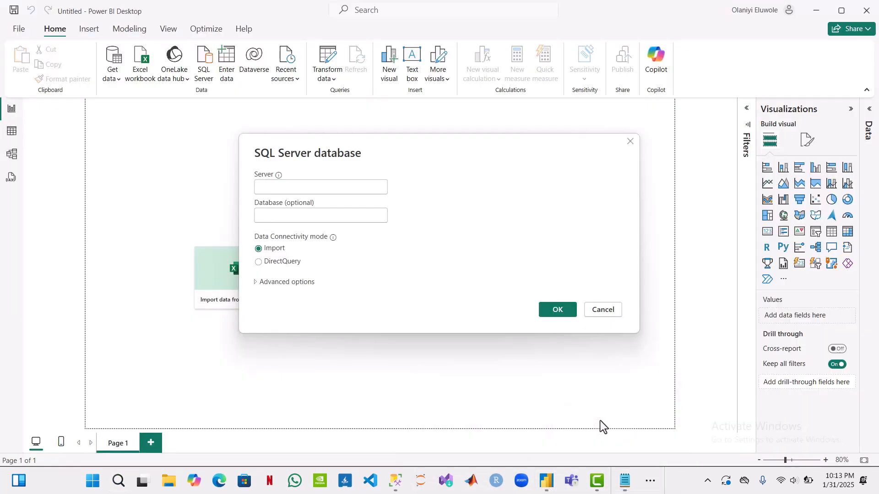
left_click(305, 188)
type("DESKTOP-IMHJ10U\\SQLEXPRESS")
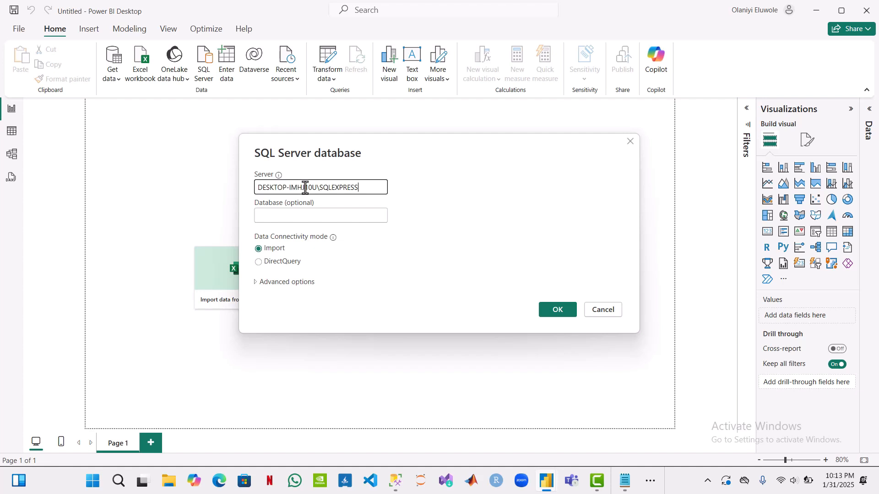
Step: Set the database to ChocolateFactory and connect to it in Import mode
left_click(298, 217)
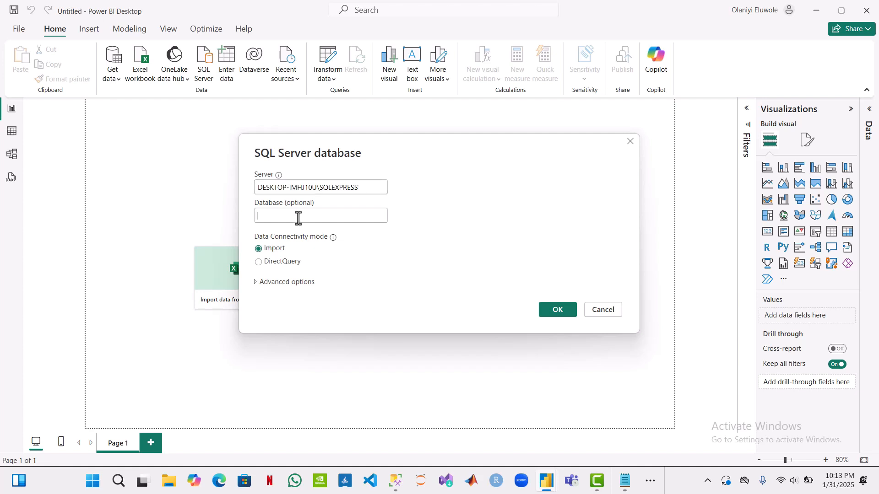
type("C")
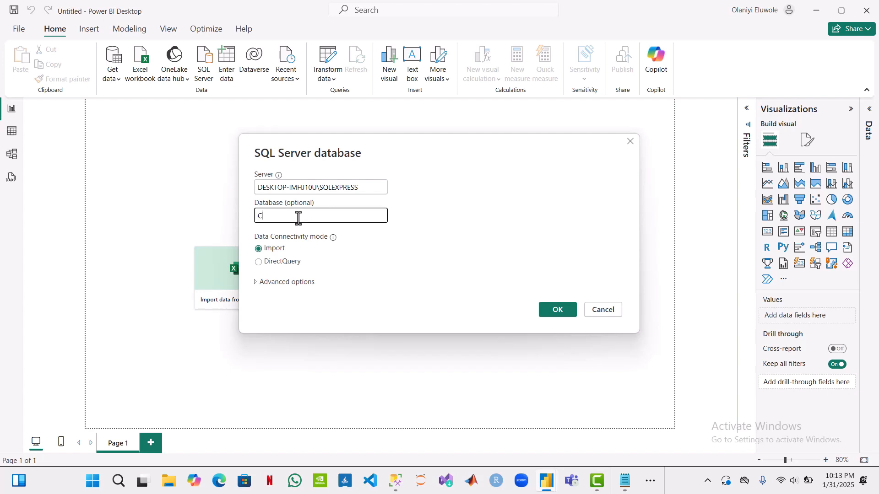
type("hocolateFa")
key("BackSpace")
type("actory")
left_click(558, 310)
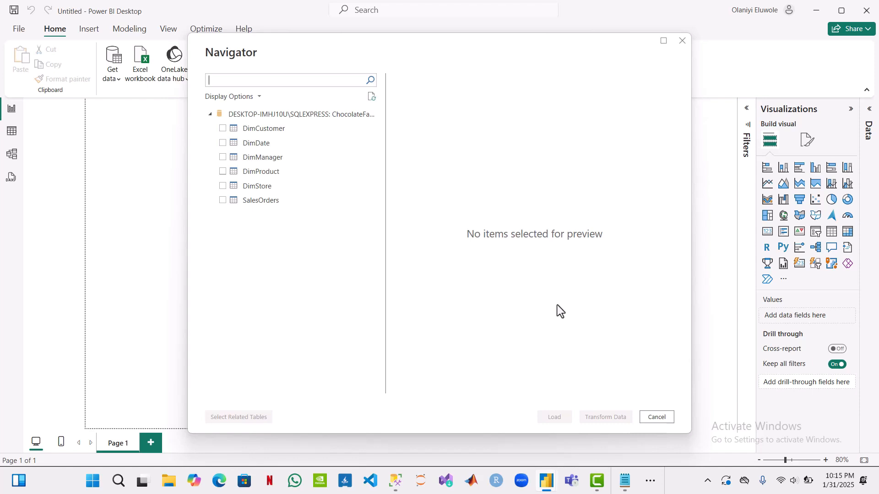
Step: Select the DimCustomer, DimDate, DimManager, DimProduct, DimStore and SalesOrders tables and open them in Power Query for transformation
left_click(222, 129)
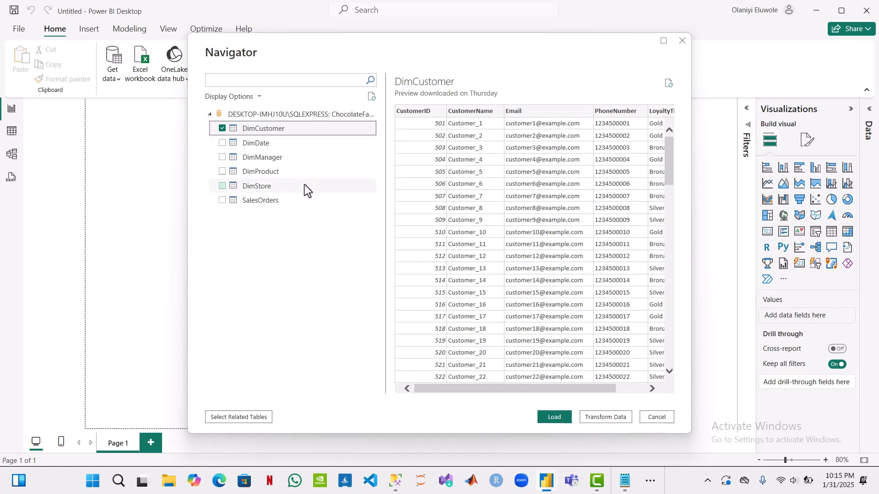
scroll(518, 356, "right", 2)
scroll(517, 356, "left", 2)
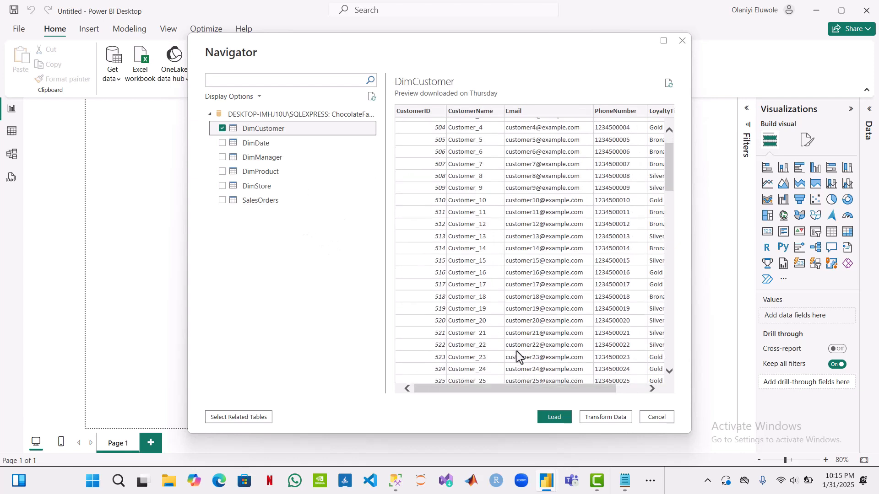
left_click(222, 144)
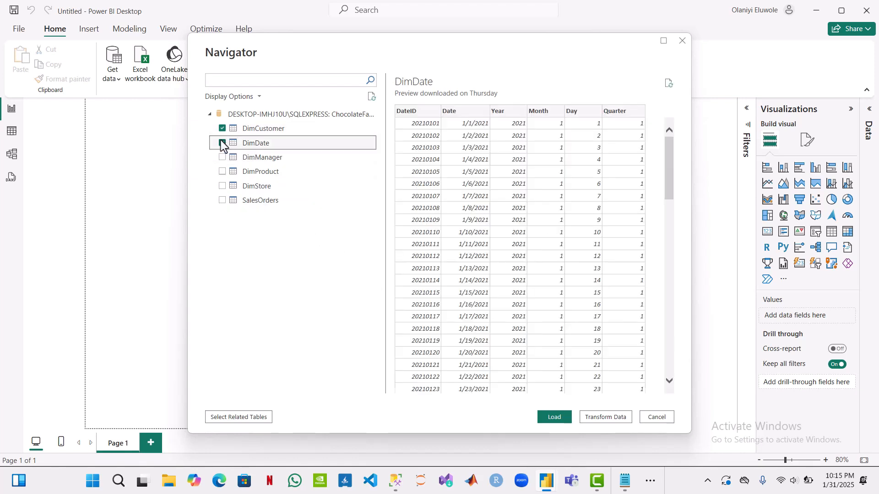
left_click(223, 144)
left_click(223, 158)
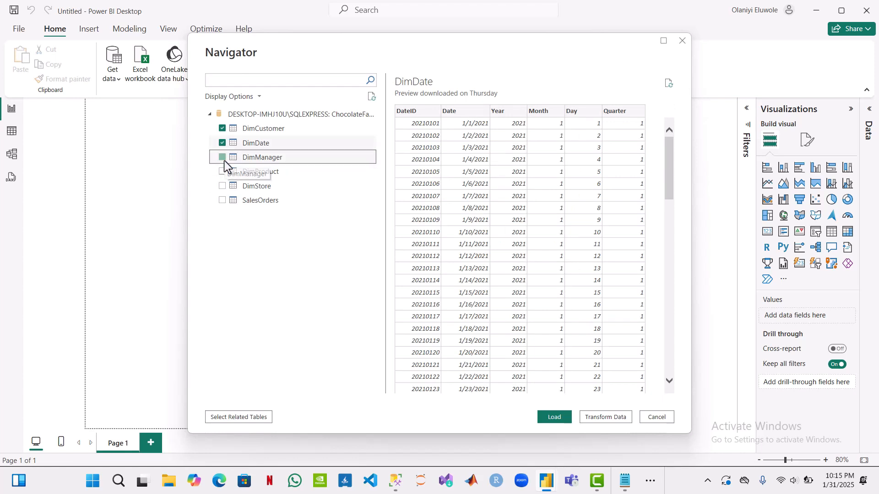
left_click(221, 176)
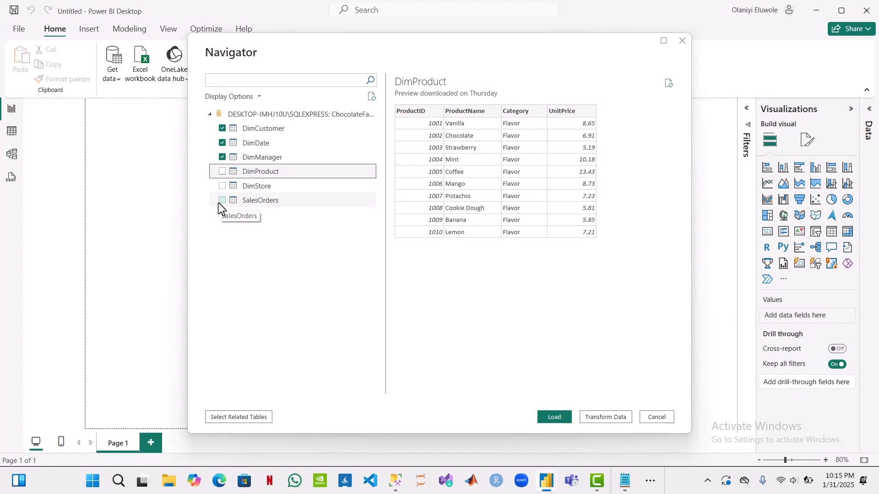
left_click(223, 186)
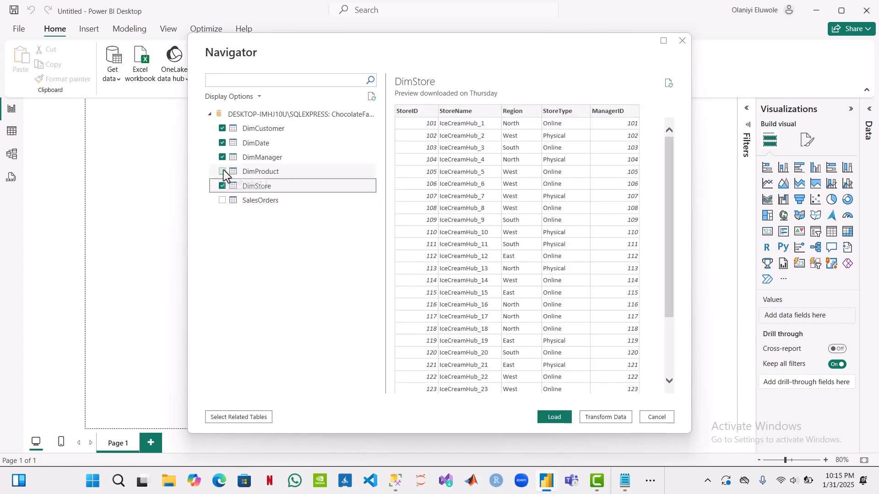
left_click(223, 171)
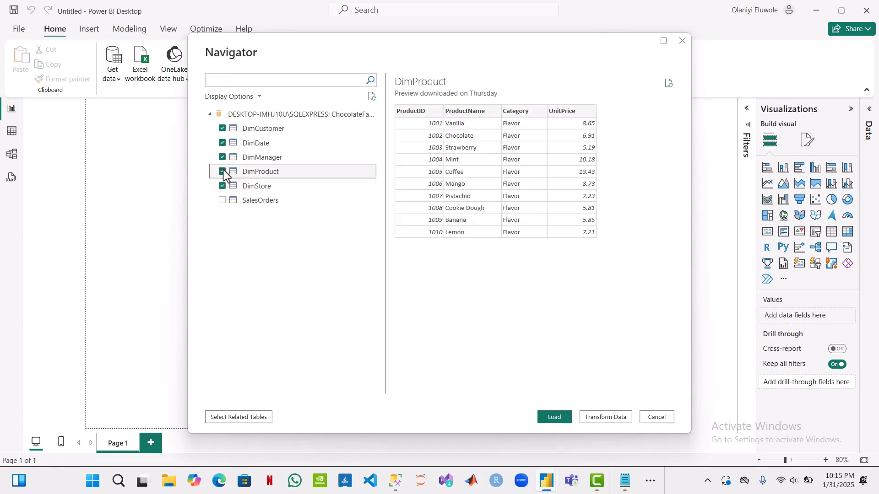
left_click(220, 200)
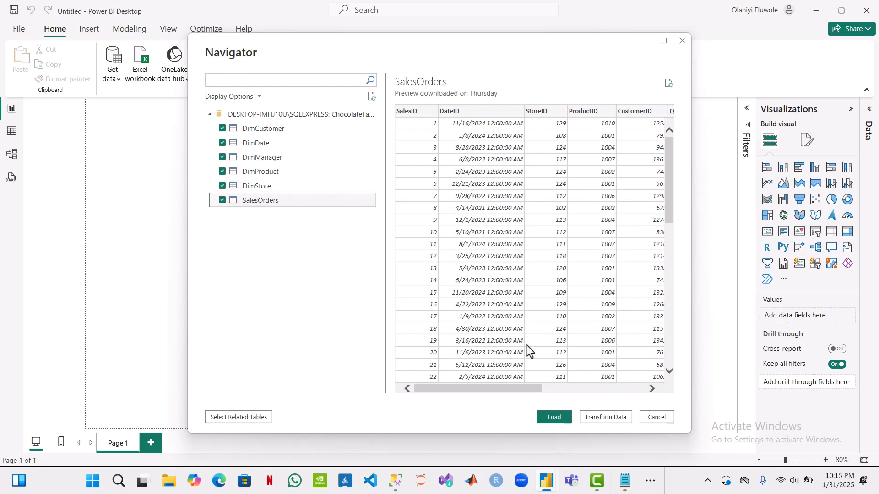
left_click(605, 418)
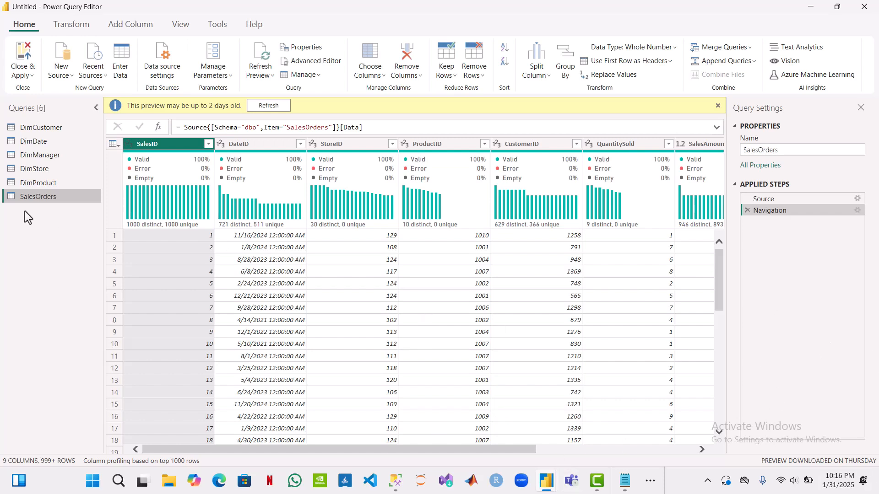
Step: Examine the columns and data profiles of the SalesOrders, DimProduct, DimStore, DimManager and DimDate queries
scroll(420, 250, "right", 5)
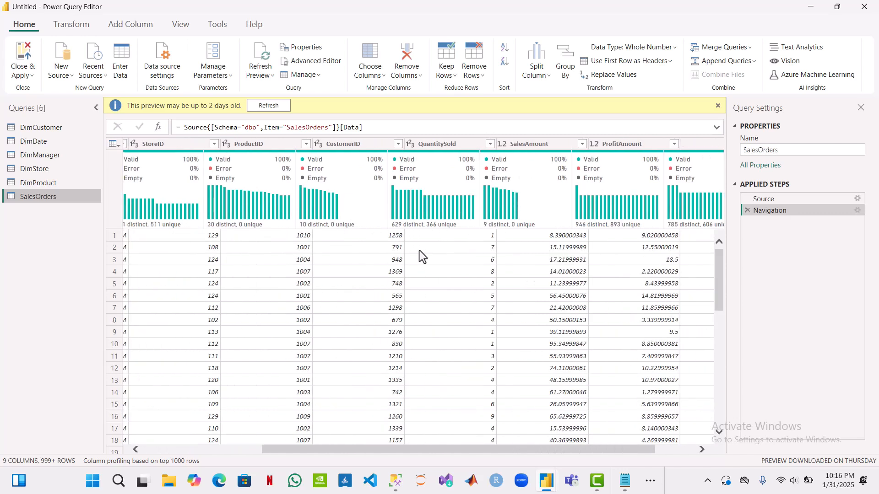
mouse_move(323, 227)
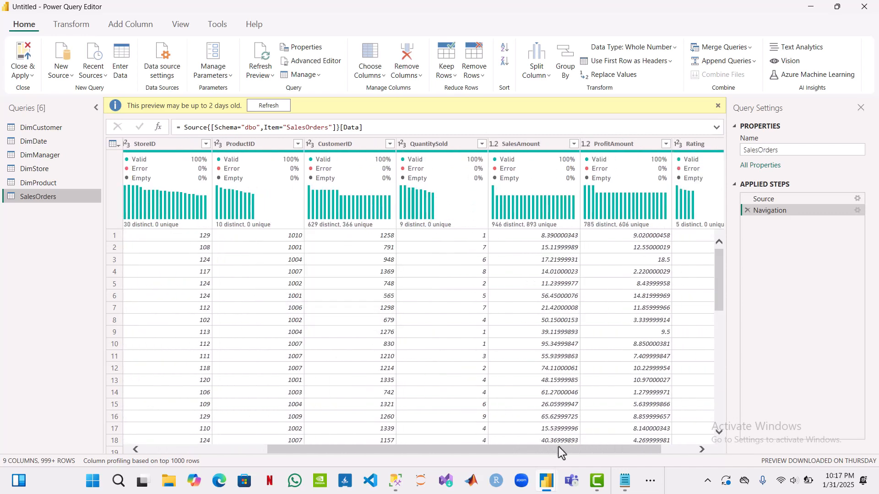
left_click(702, 450)
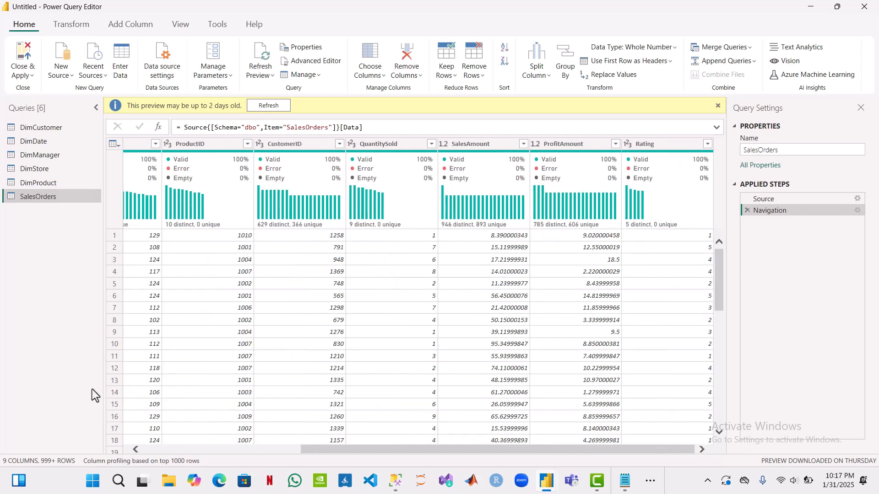
left_click(138, 451)
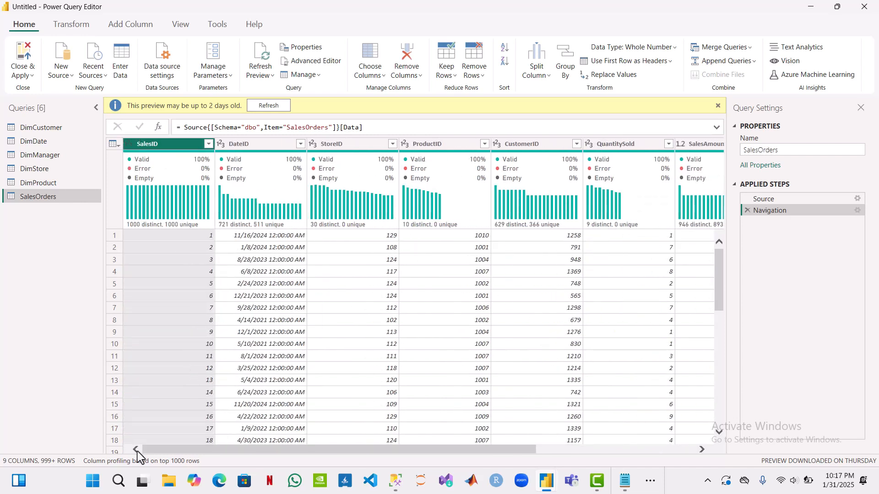
left_click(51, 184)
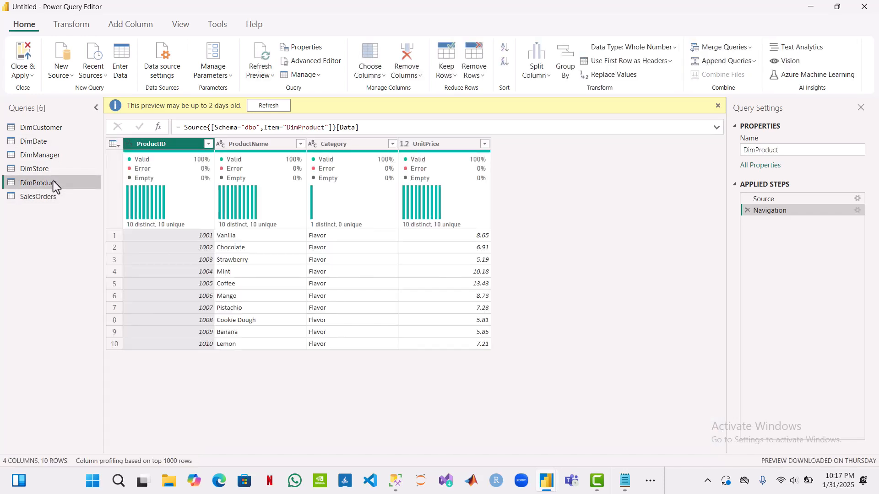
left_click(67, 167)
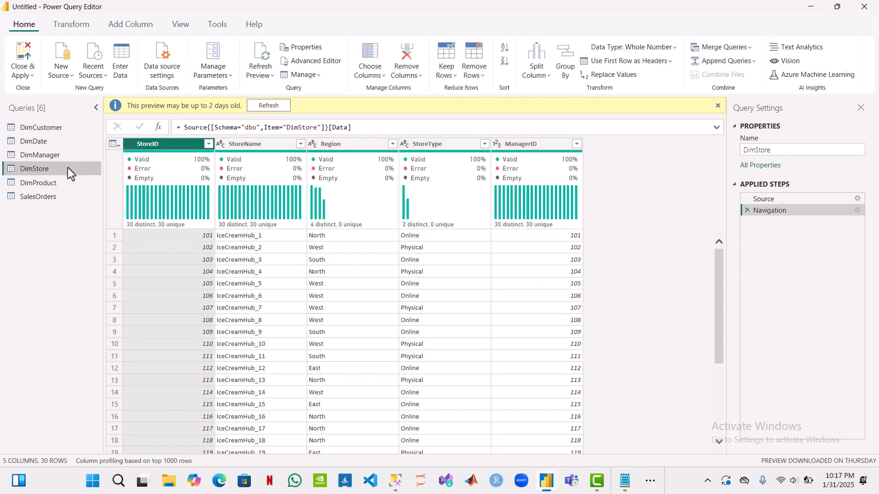
left_click(66, 155)
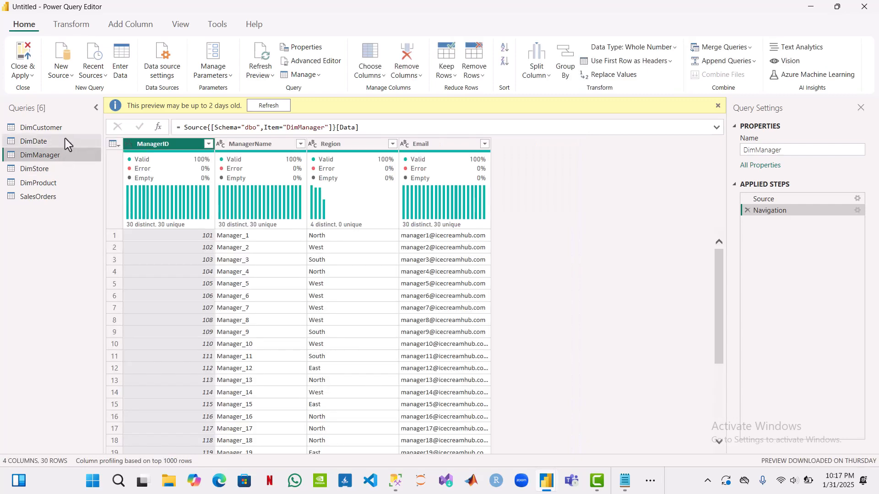
left_click(65, 139)
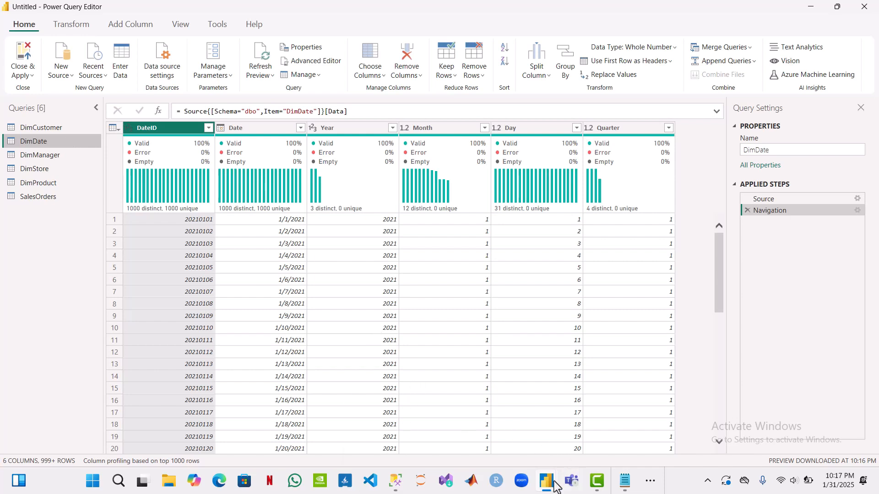
Step: Check the finished CHOCOLATEFACTORY dashboard for reference, and return to the DimDate query in Power Query Editor
mouse_move(547, 481)
left_click(432, 425)
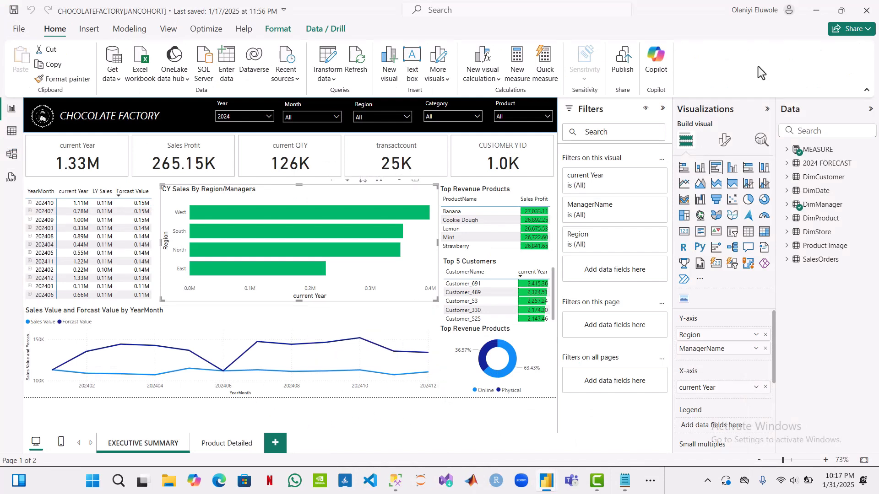
left_click(819, 14)
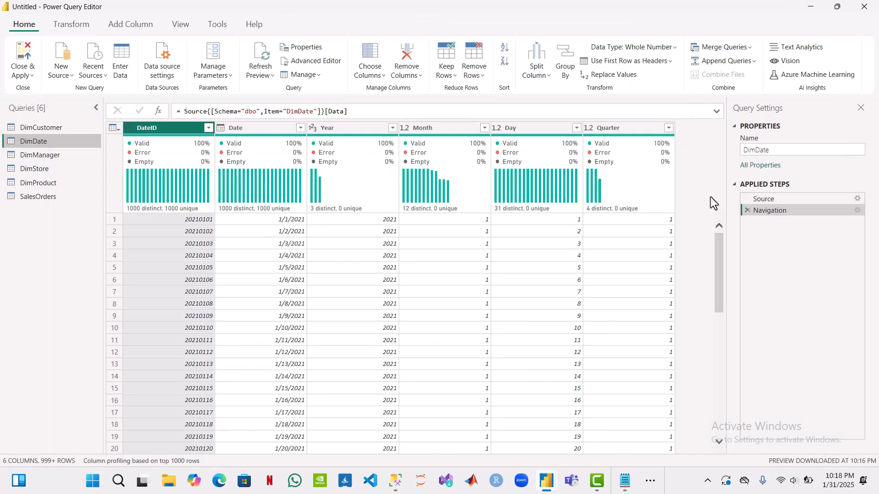
Step: Duplicate the DateID column in the DimDate query and rename the copy YEARMONTH
right_click(156, 135)
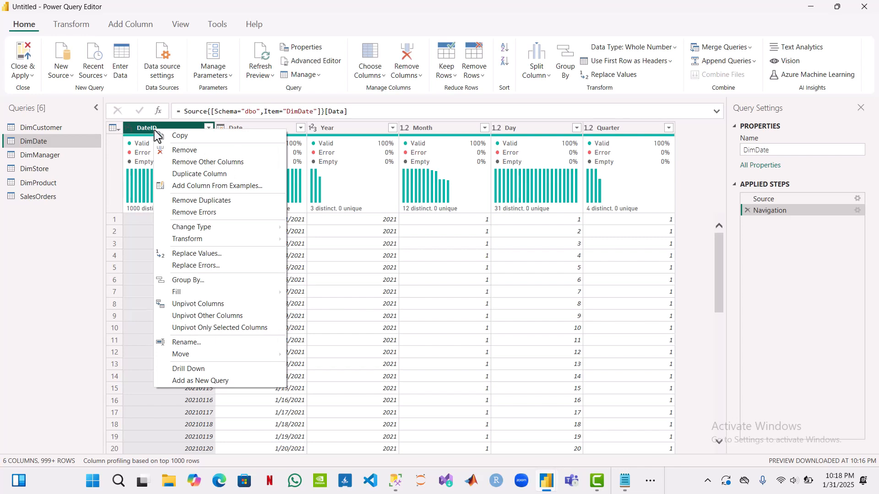
left_click(199, 179)
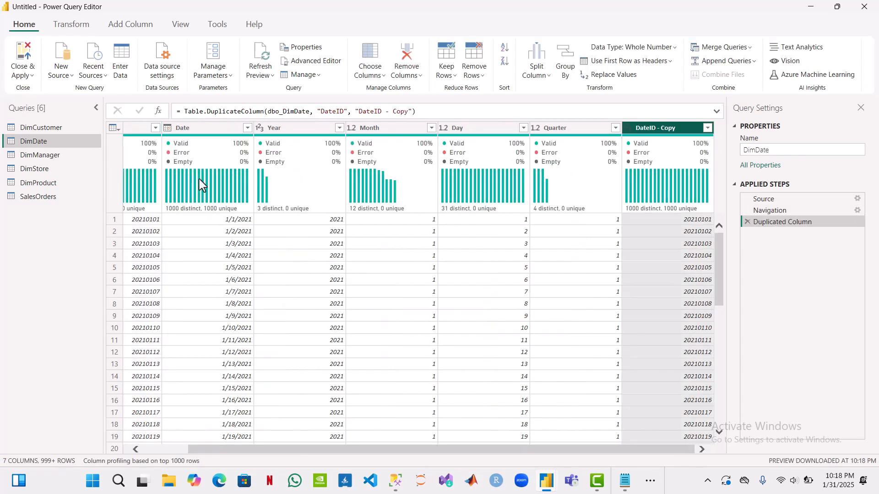
double_click(661, 130)
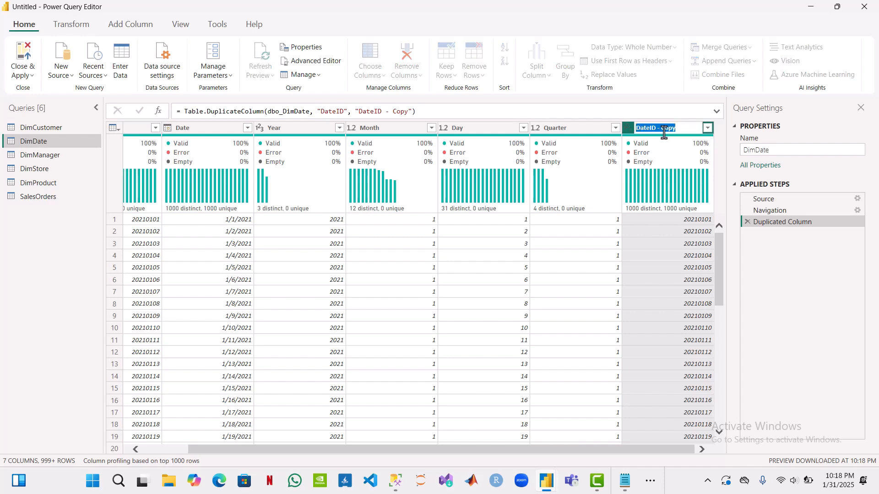
type("YEARMONTH")
key("Return")
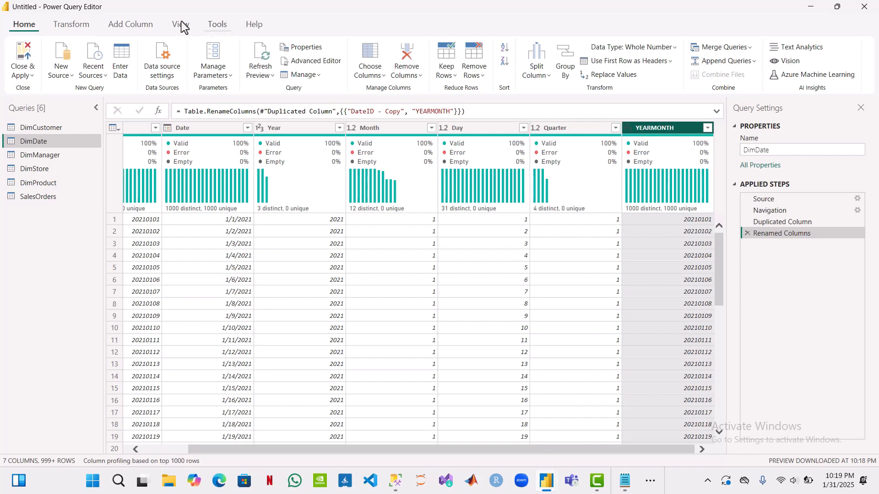
Step: Extract the first 6 characters of each value in the YEARMONTH column
left_click(70, 25)
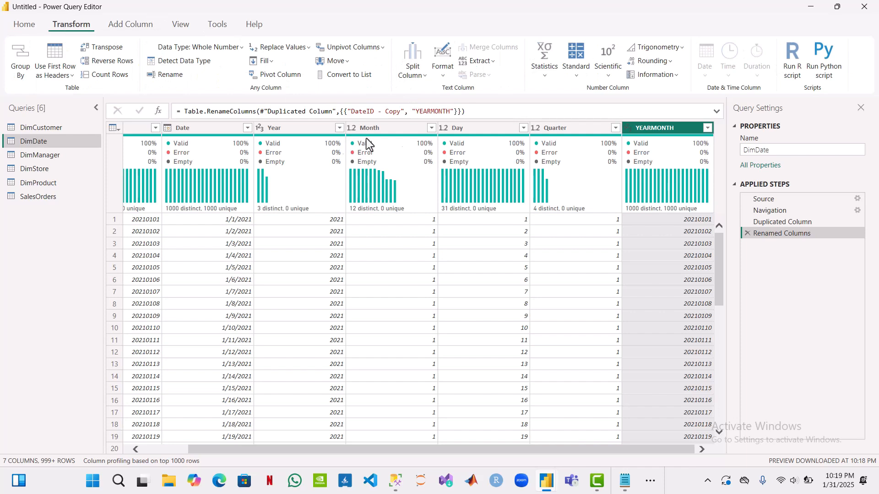
left_click(496, 65)
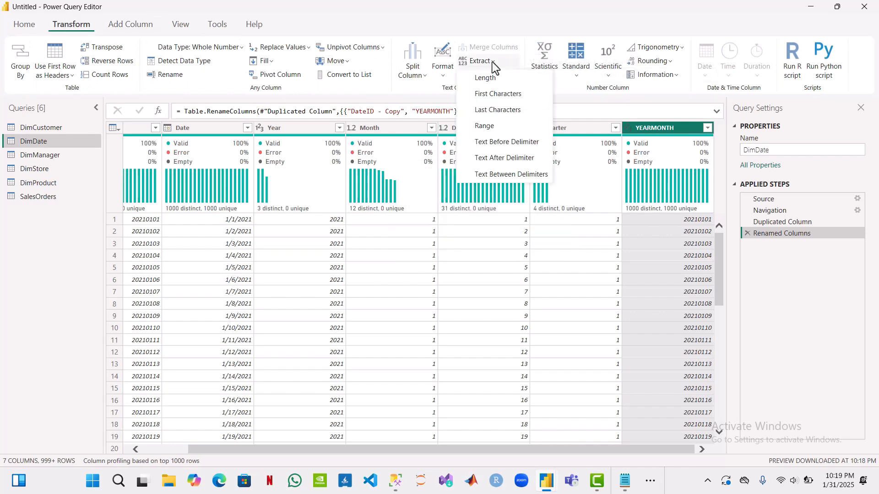
left_click(494, 97)
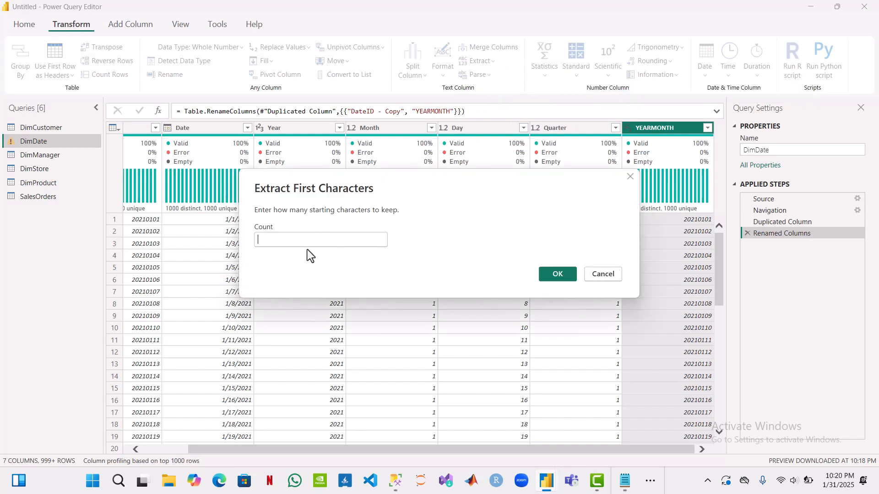
type("6")
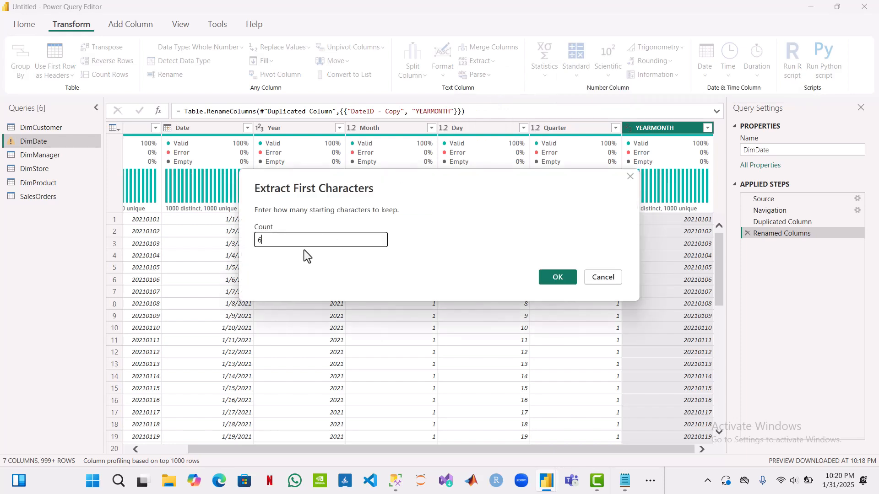
left_click(561, 276)
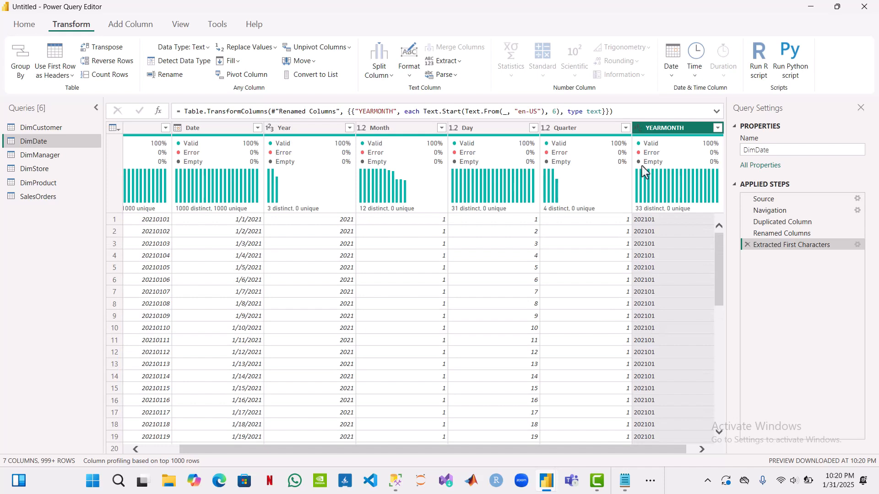
Step: Change the YEARMONTH column's data type to Whole Number
left_click(636, 130)
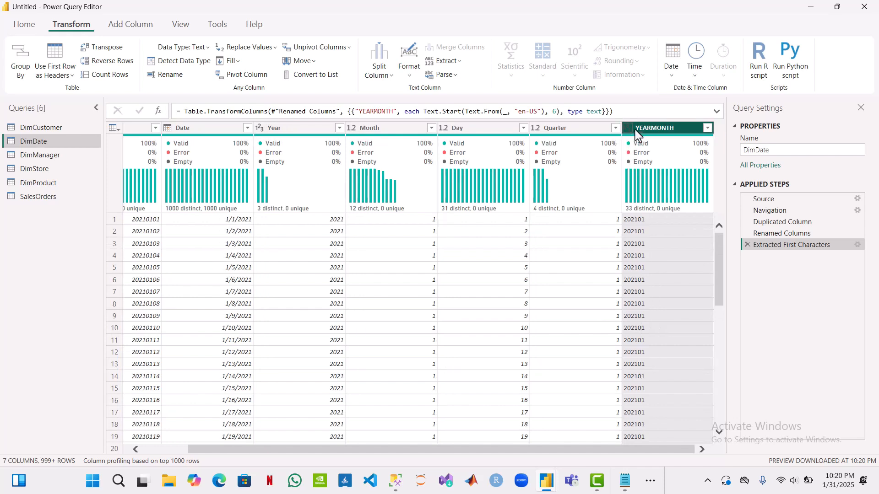
left_click(635, 131)
left_click(644, 342)
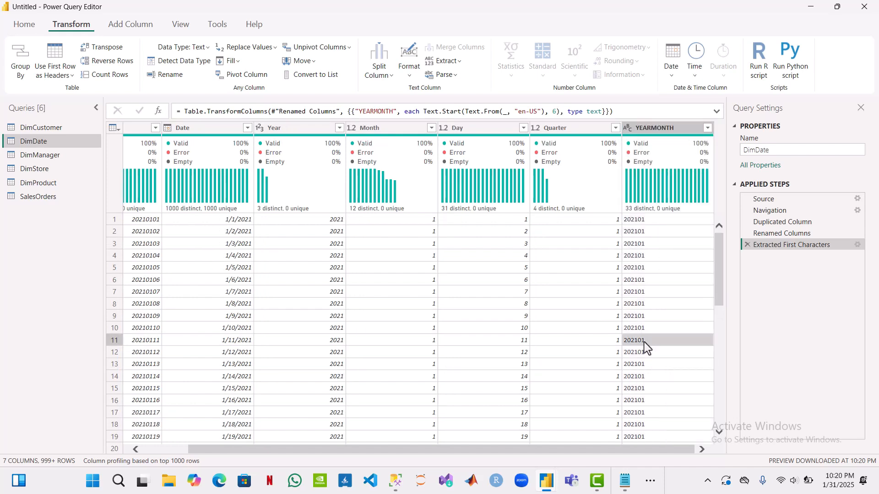
left_click(626, 128)
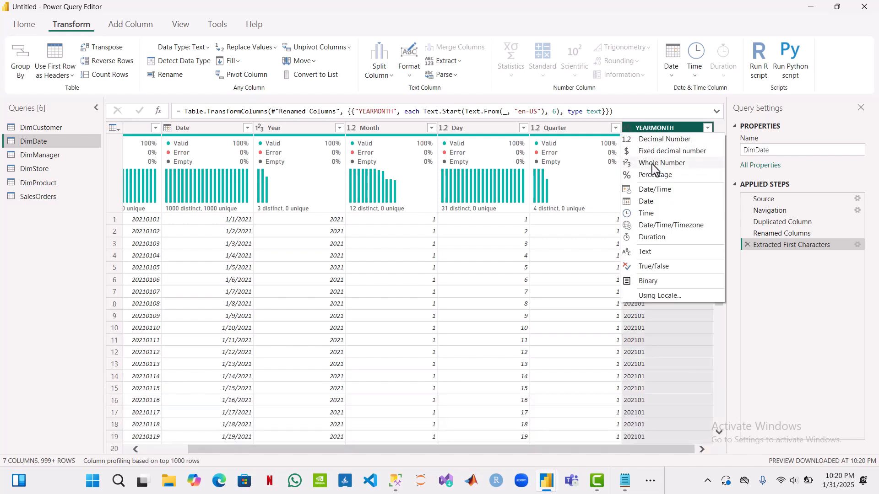
left_click(652, 164)
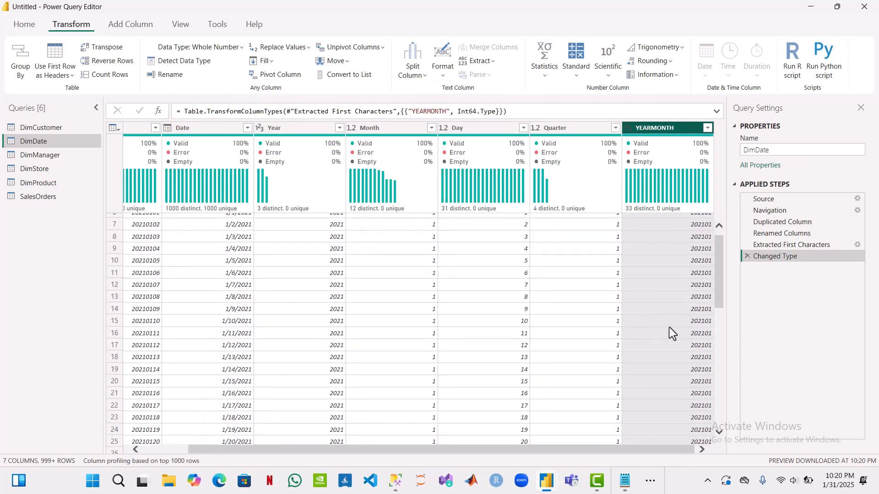
Step: Review the SalesOrders query's columns, and close Power Query Editor with all query changes applied to the model
left_click(75, 198)
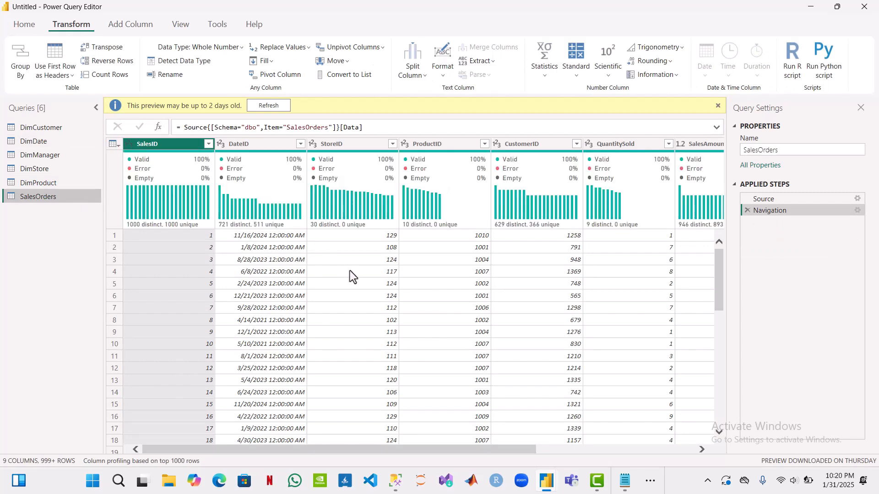
scroll(350, 270, "right", 5)
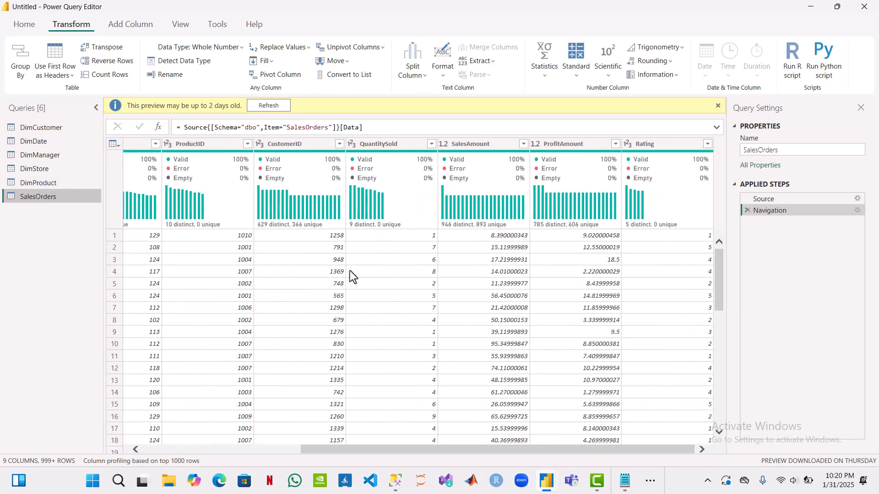
scroll(350, 271, "left", 5)
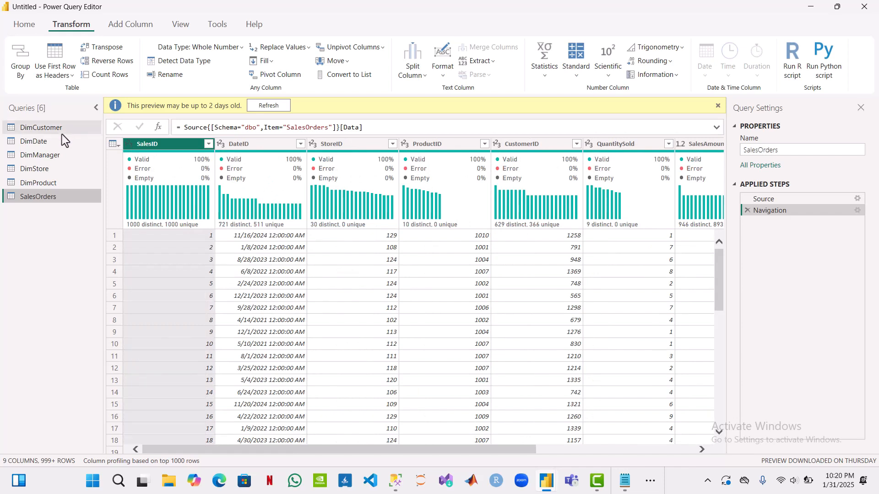
left_click(25, 27)
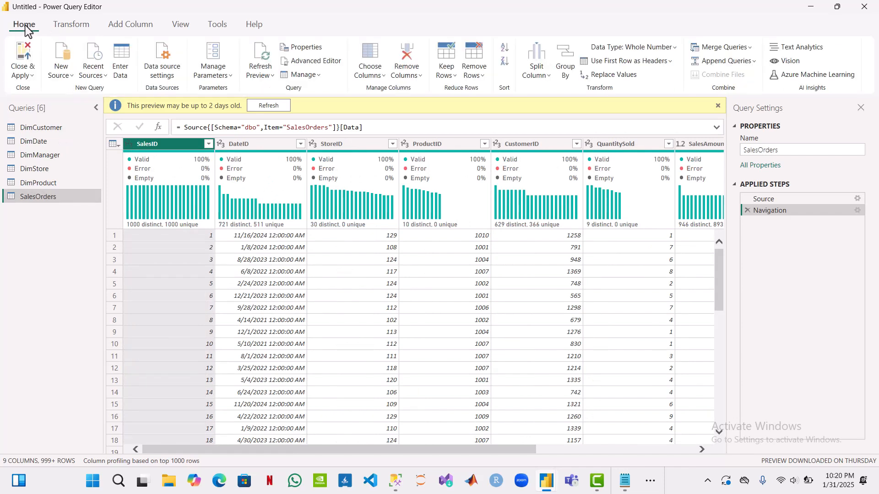
left_click(23, 59)
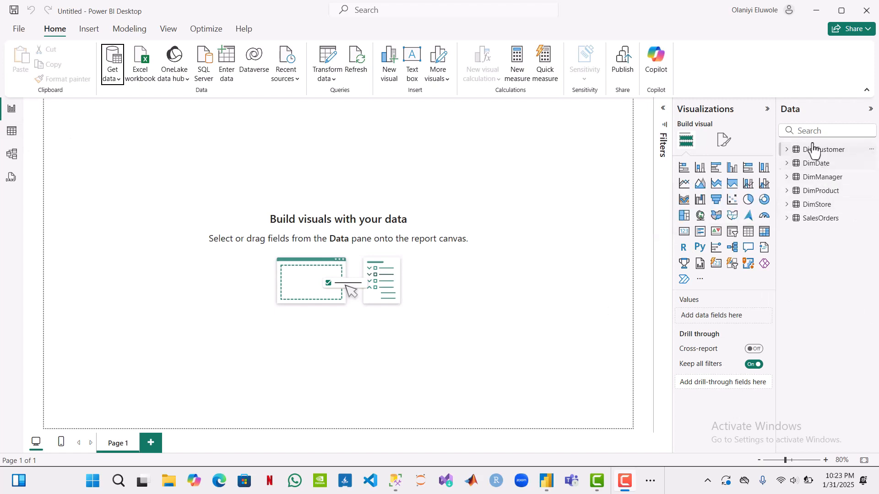
Step: Check the loaded rows of the DimDate, DimCustomer and DimProduct tables, and return to the report canvas
left_click(4, 132)
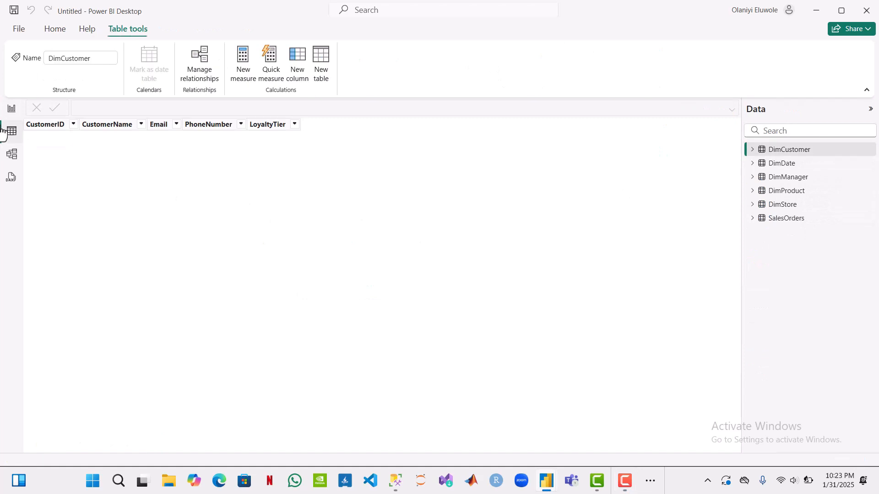
left_click(794, 164)
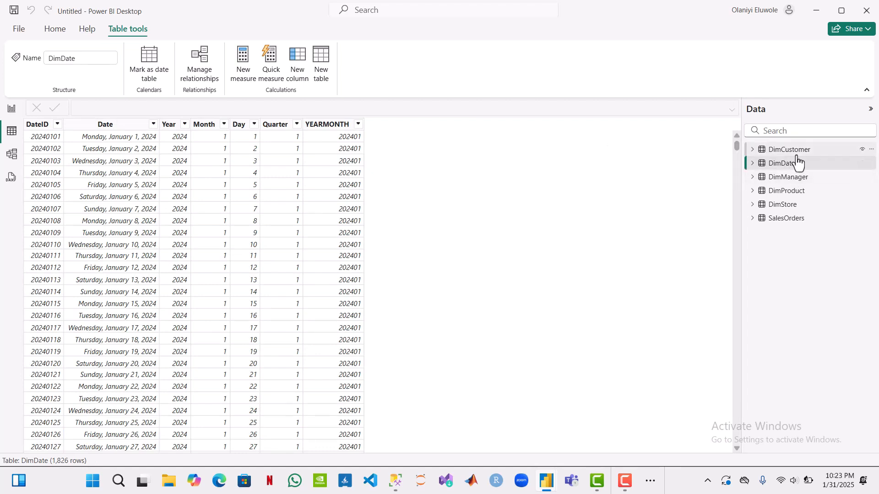
left_click(797, 157)
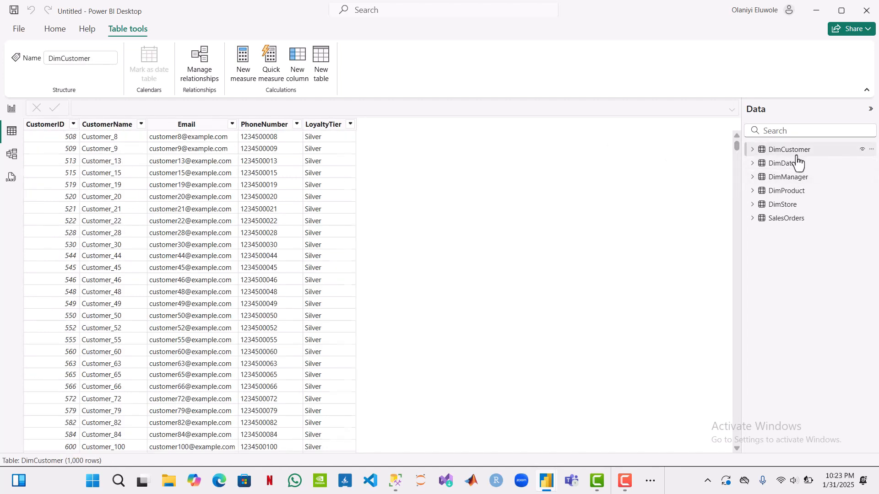
left_click(795, 198)
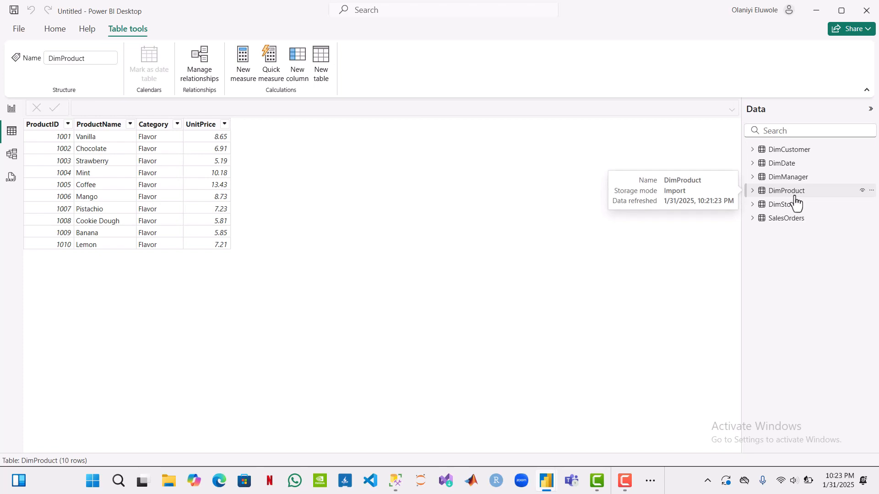
left_click(11, 111)
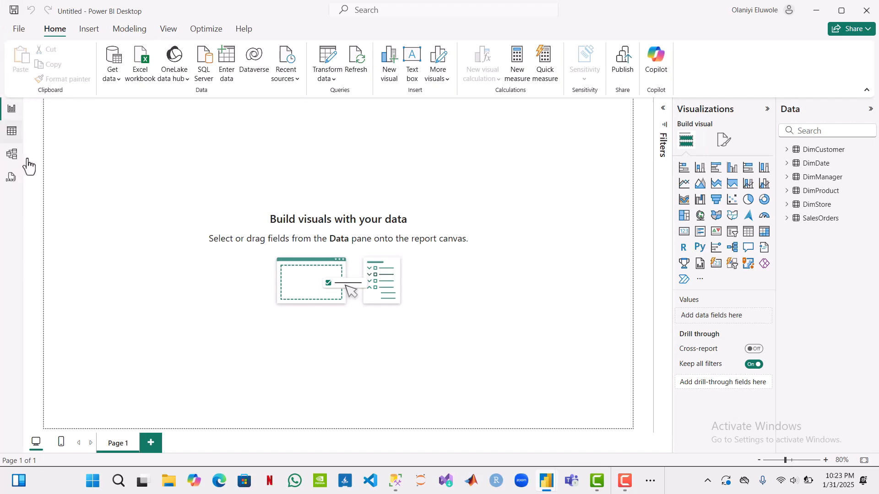
Step: Connect to the TARGET Excel workbook in the Chocolate Factory folder as a new data source
left_click(111, 76)
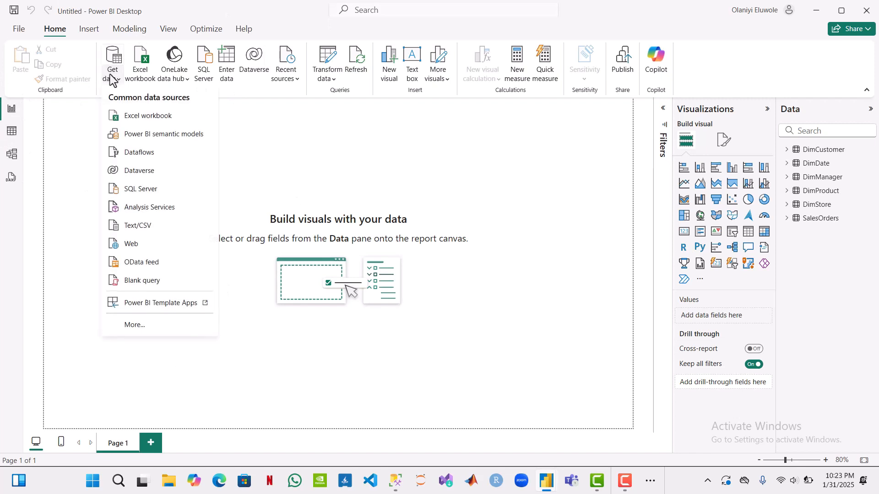
left_click(135, 115)
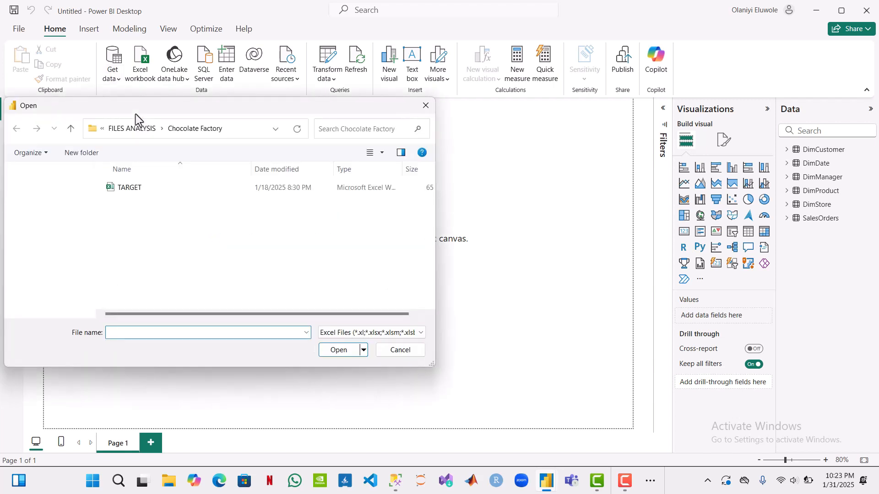
left_click(155, 191)
left_click(333, 352)
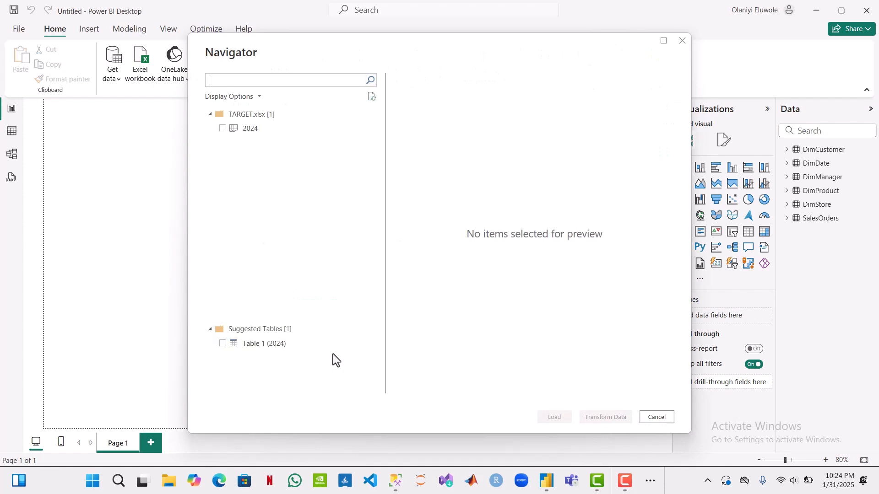
Step: Select the 2024 sheet of the TARGET workbook, preview its columns and open it in Power Query for transformation
left_click(221, 128)
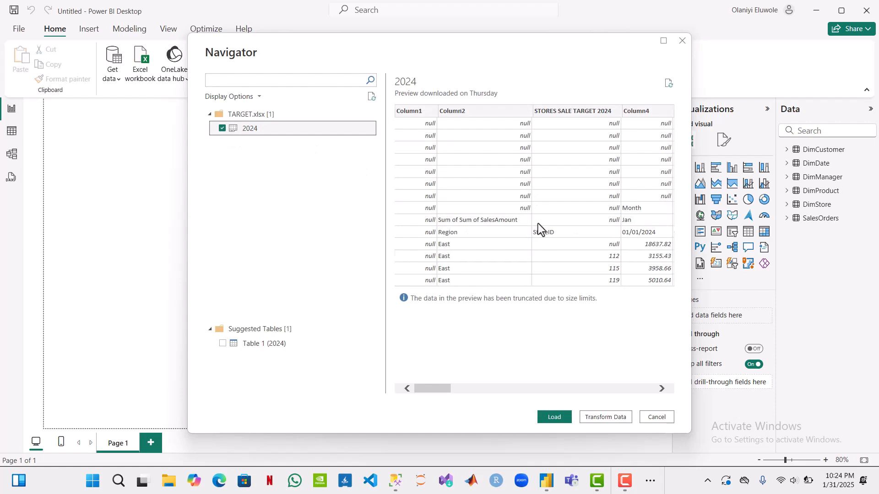
scroll(538, 224, "right", 8)
scroll(538, 224, "right", 3)
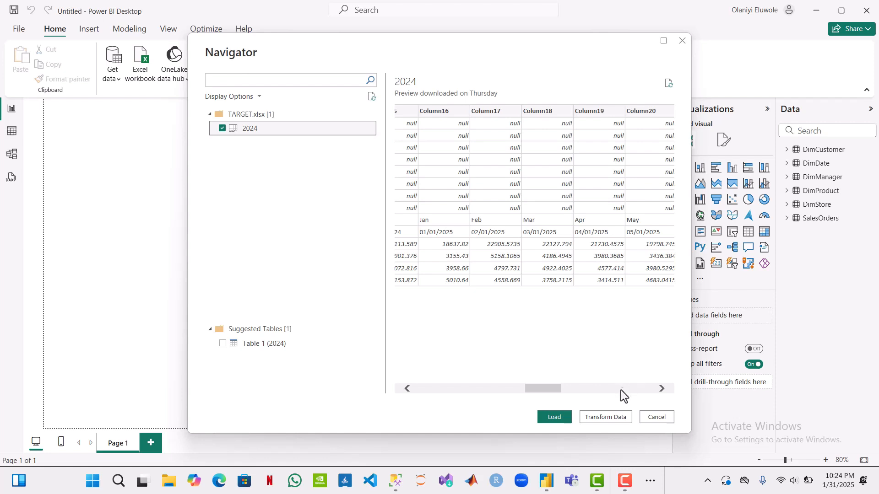
left_click(606, 417)
key("alt+Tab")
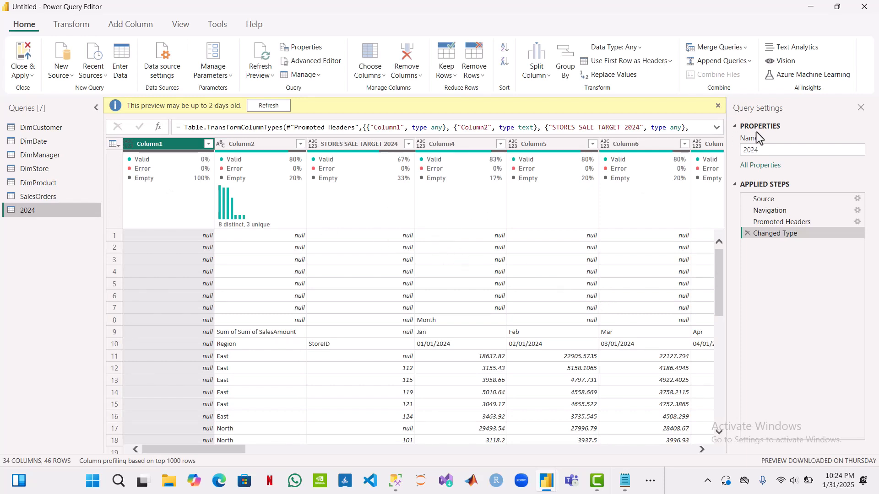
Step: Rename the 2024 query as FORECAST
left_click(764, 147)
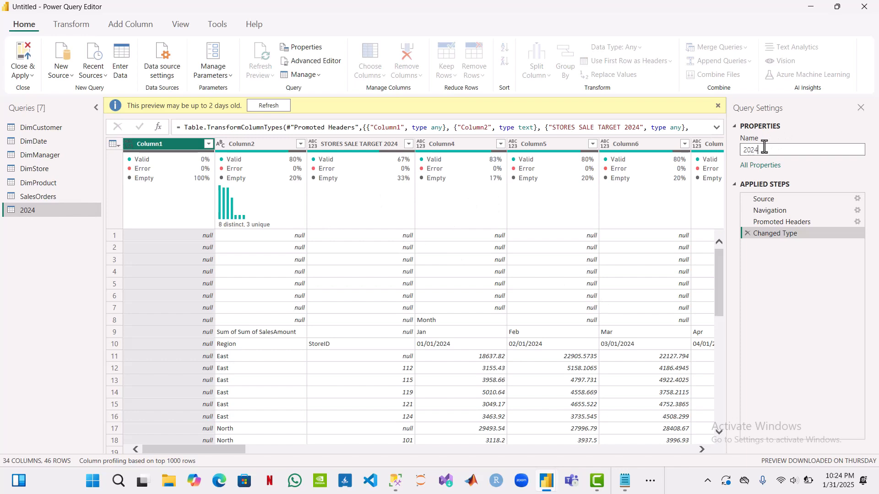
left_click_drag(765, 148, 740, 150)
type("FORECAST")
key("Return")
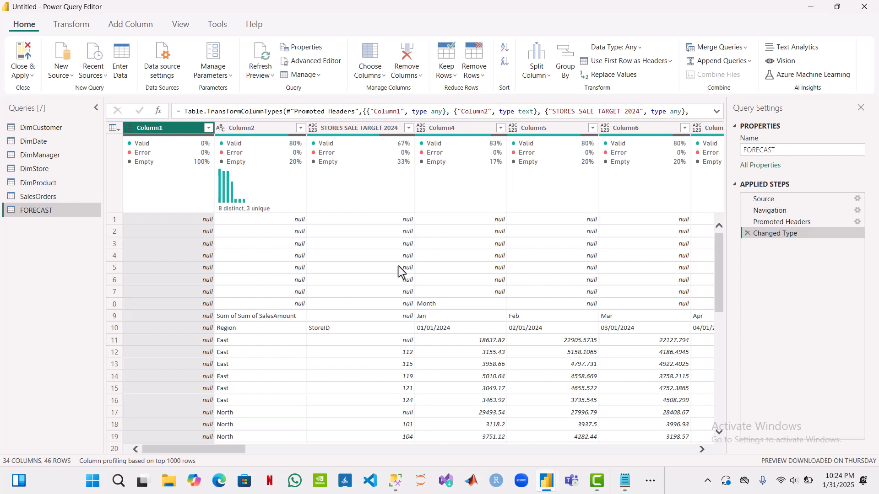
Step: Remove the top 9 rows from the FORECAST query
scroll(398, 272, "right", 10)
left_click(481, 79)
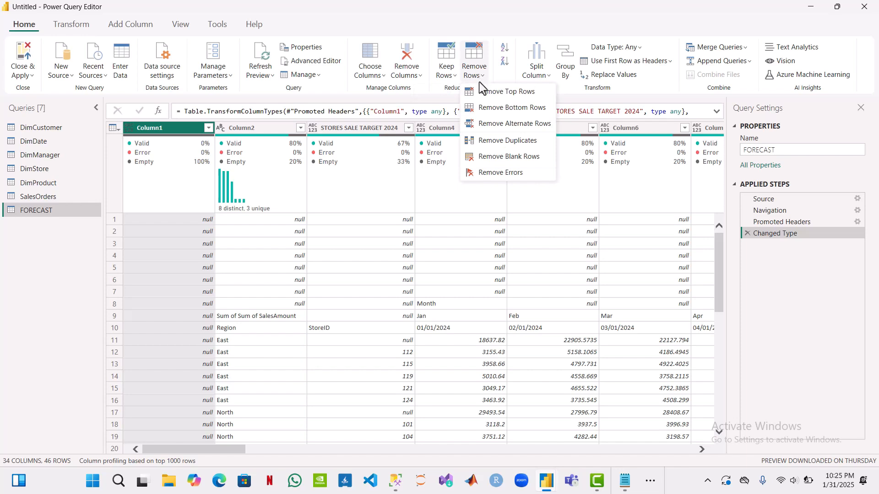
left_click(480, 89)
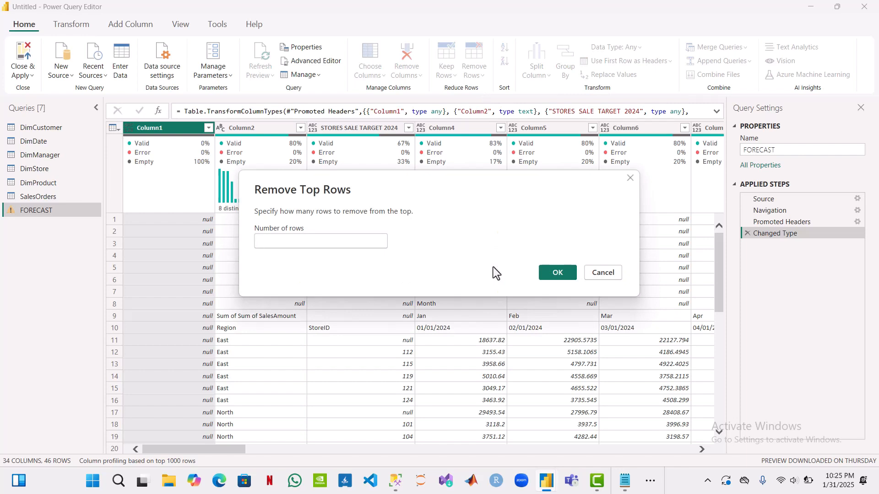
type("9")
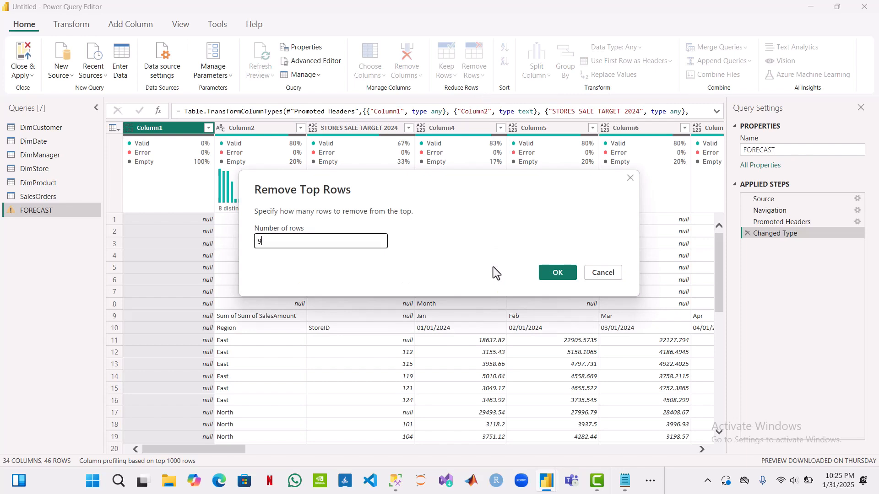
left_click(567, 271)
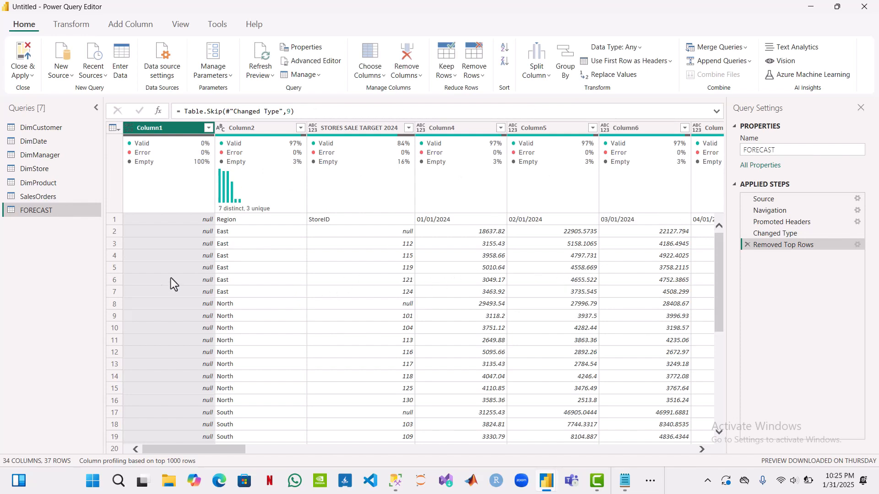
scroll(456, 331, "right", 5)
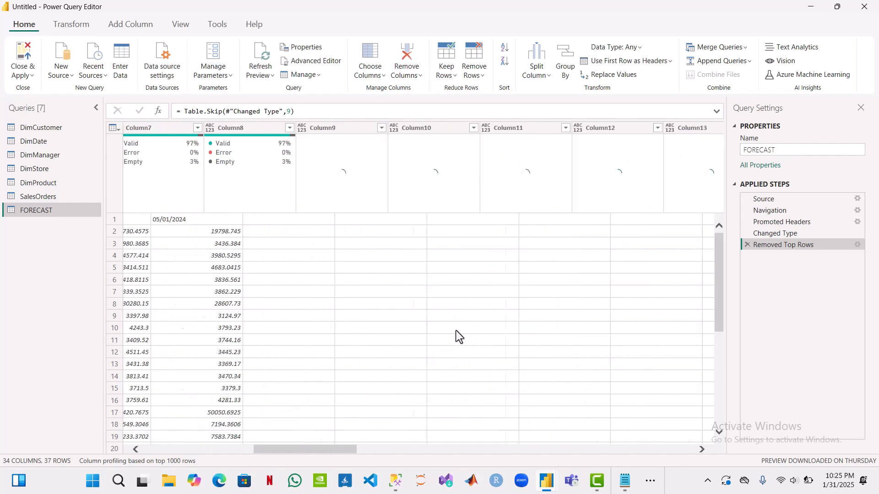
scroll(456, 331, "right", 15)
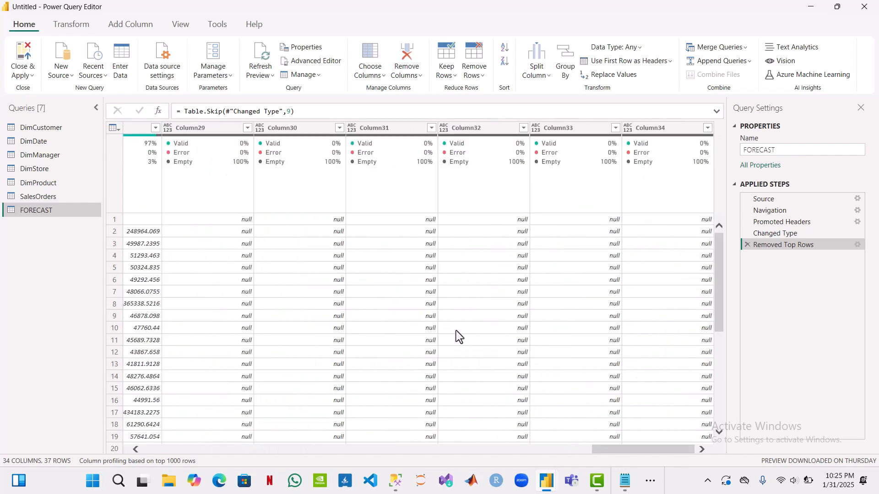
scroll(456, 330, "left", 20)
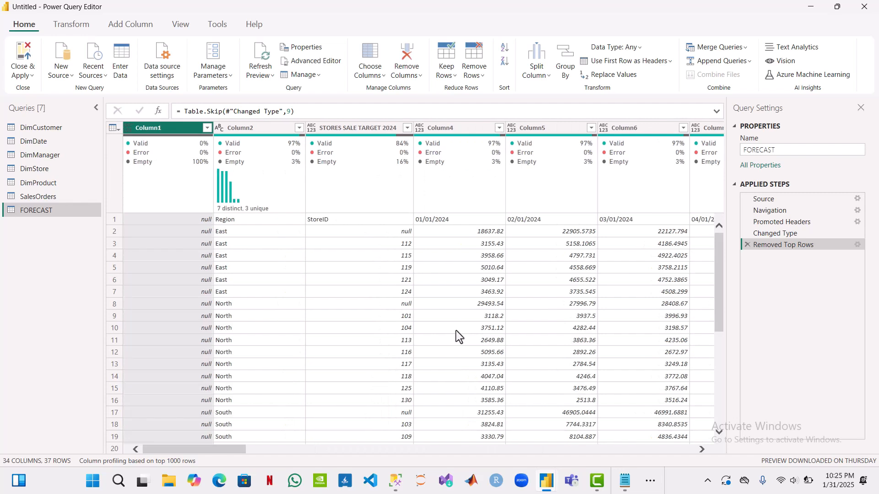
left_click(245, 129)
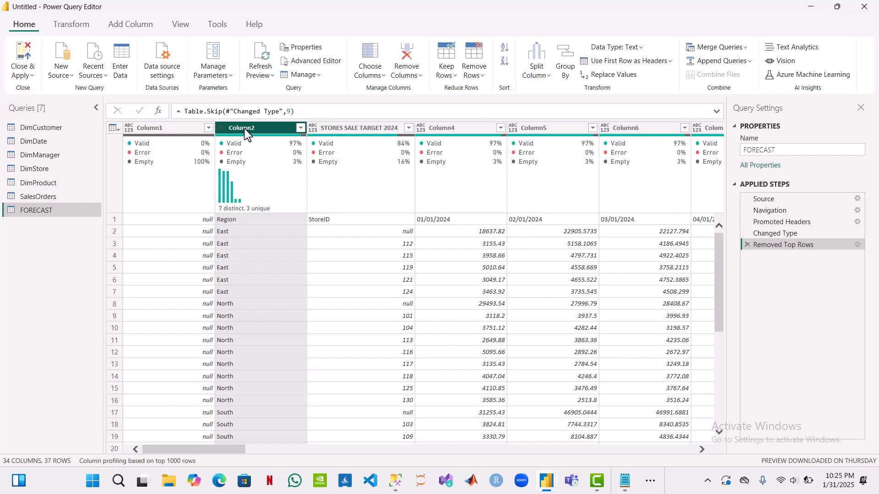
scroll(540, 286, "right", 20)
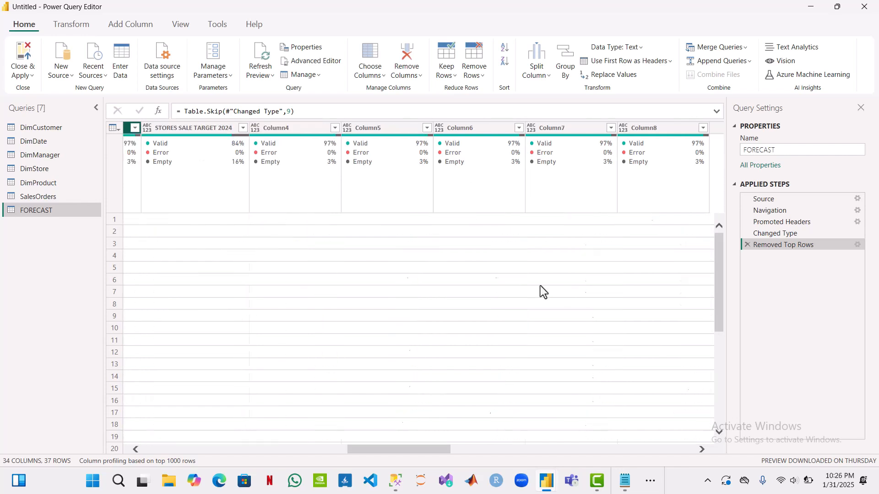
scroll(540, 286, "right", 15)
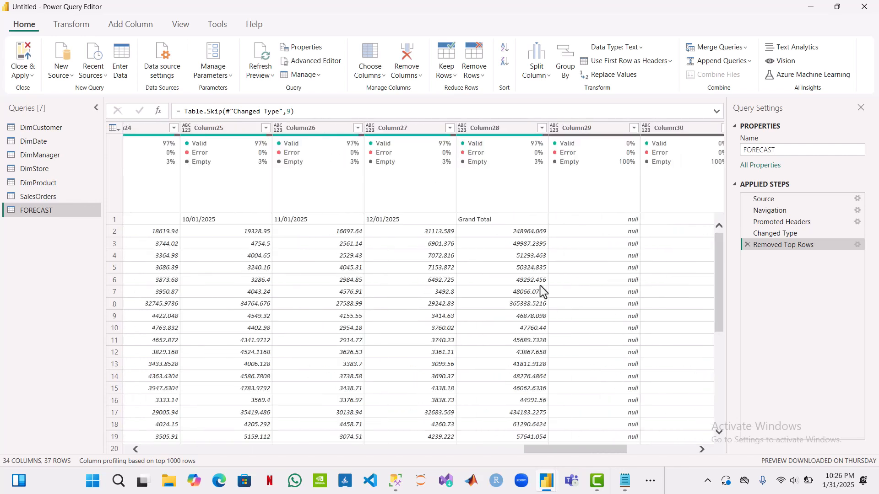
scroll(540, 286, "right", 3)
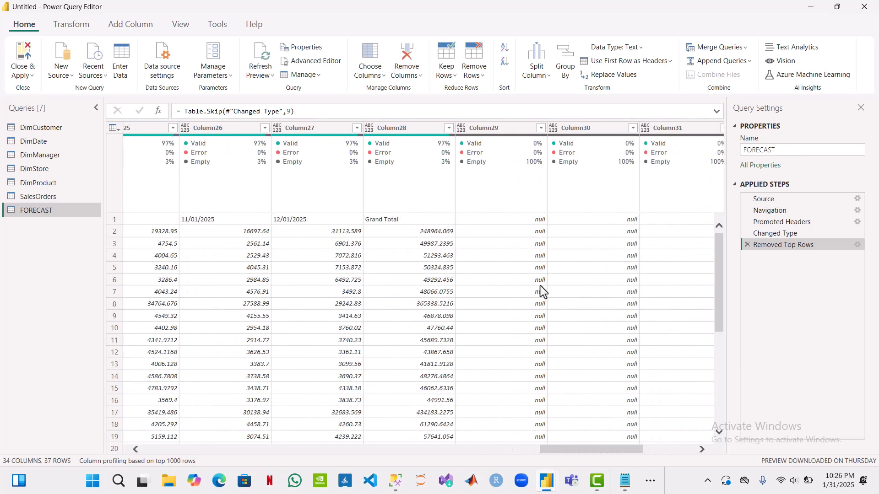
left_click(333, 128, "shift")
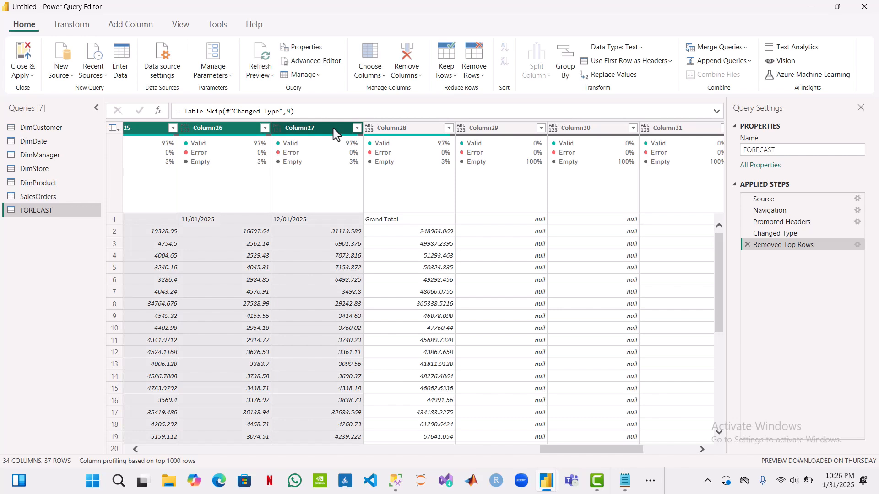
left_click(333, 131)
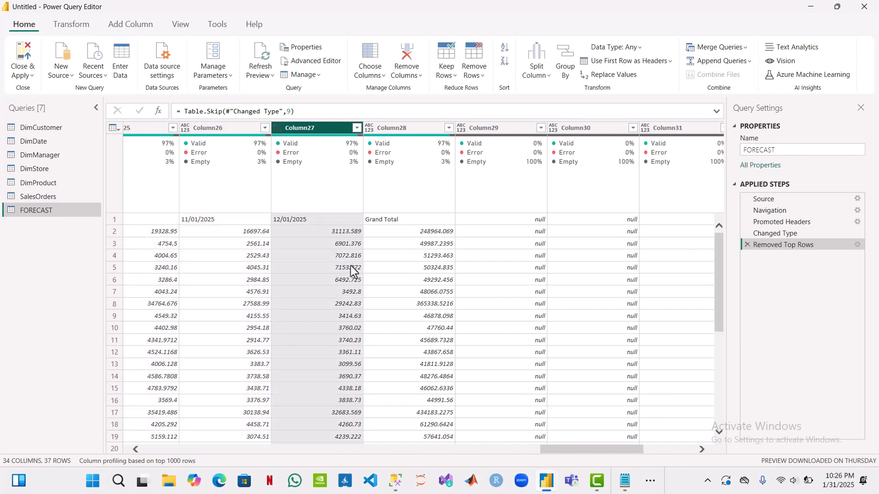
scroll(351, 266, "left", 5)
scroll(350, 266, "left", 15)
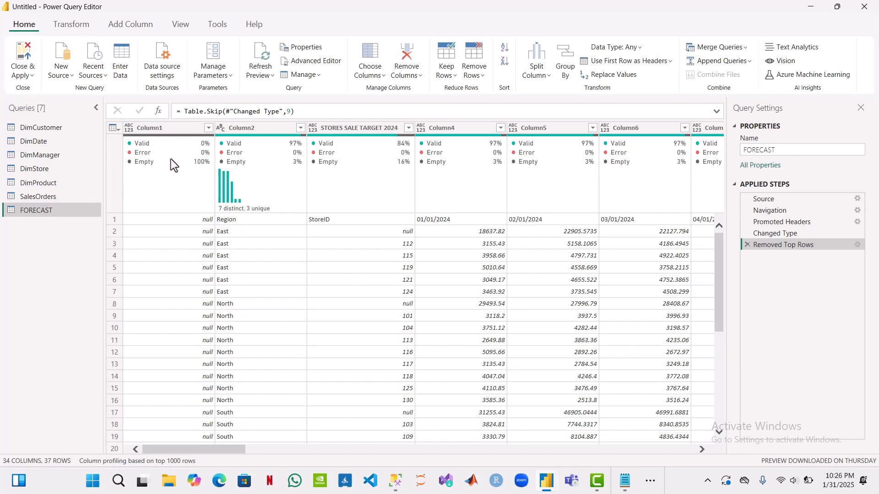
key("ctrl+a")
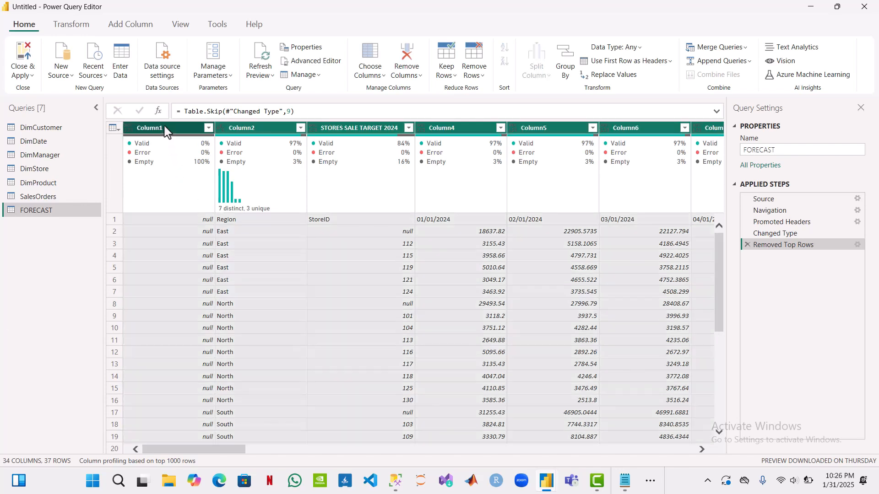
right_click(166, 131)
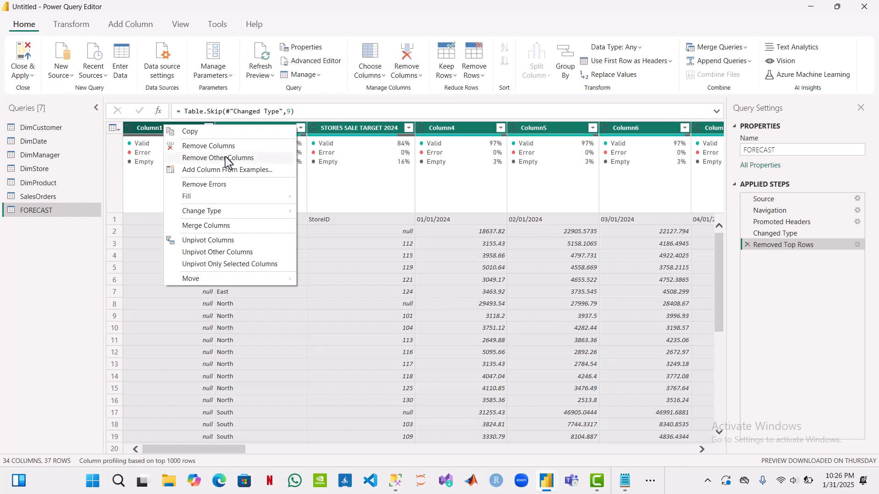
left_click(292, 348)
left_click(292, 347)
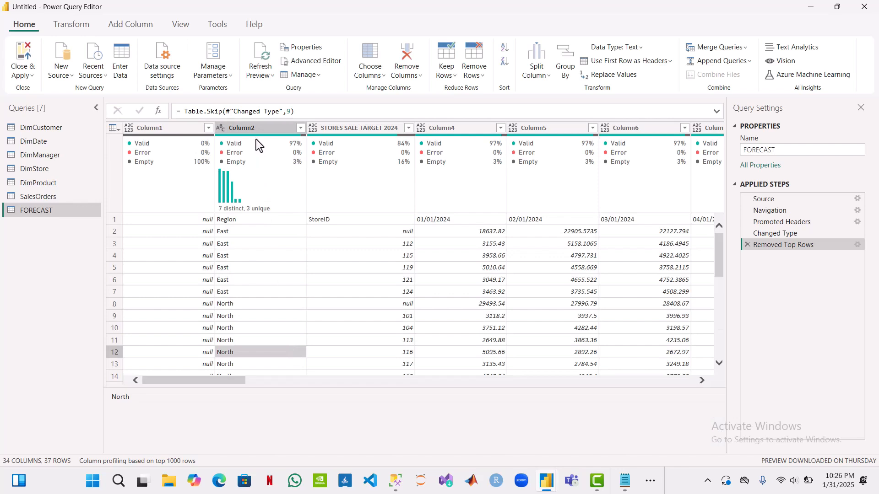
Step: Keep only the columns from Column2 through Column27 in FORECAST and remove all other columns
left_click(249, 127)
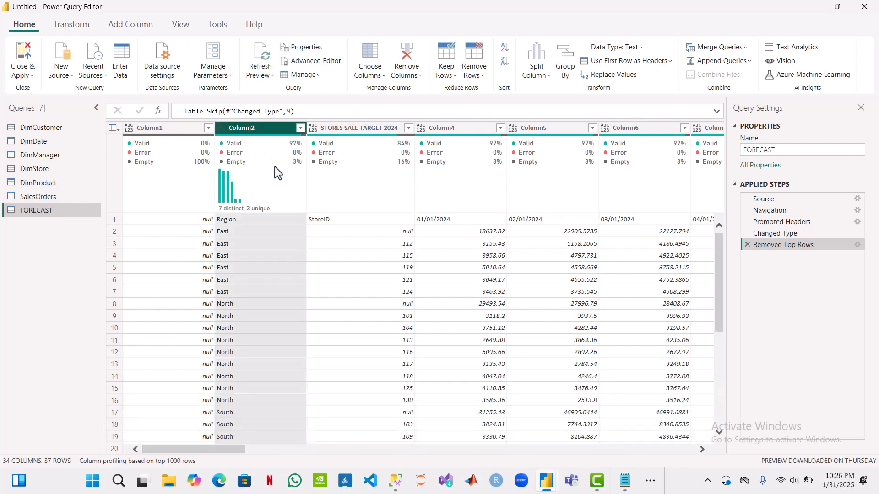
scroll(479, 385, "right", 10)
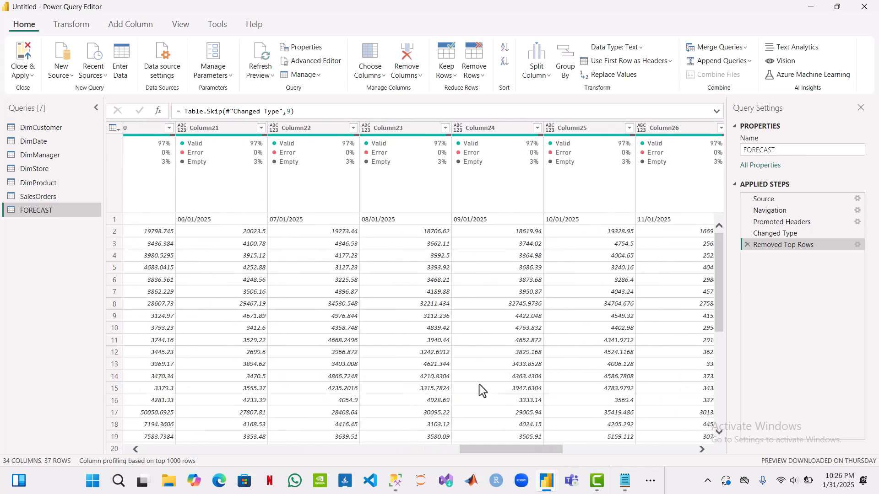
scroll(479, 384, "right", 5)
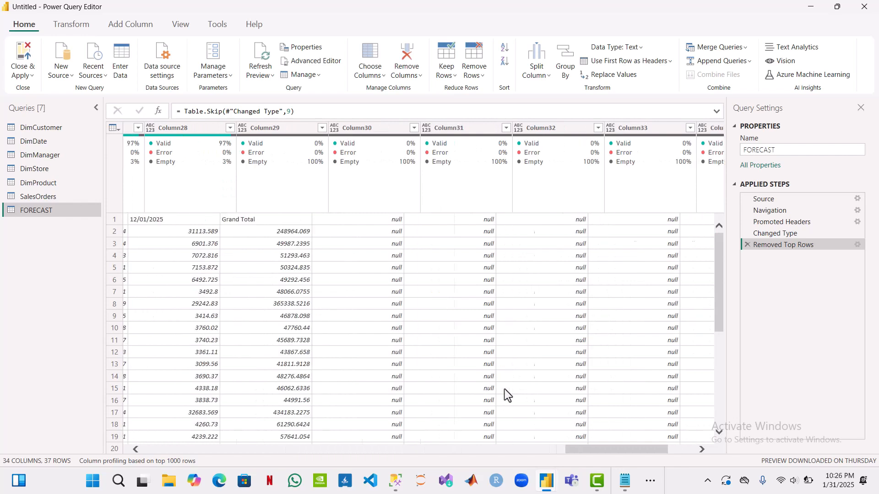
scroll(505, 389, "left", 1)
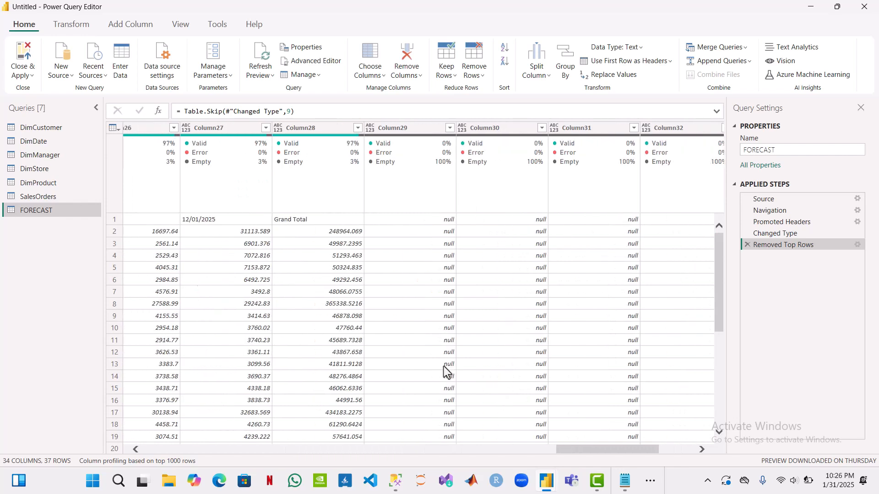
left_click(229, 128, "shift")
right_click(230, 133)
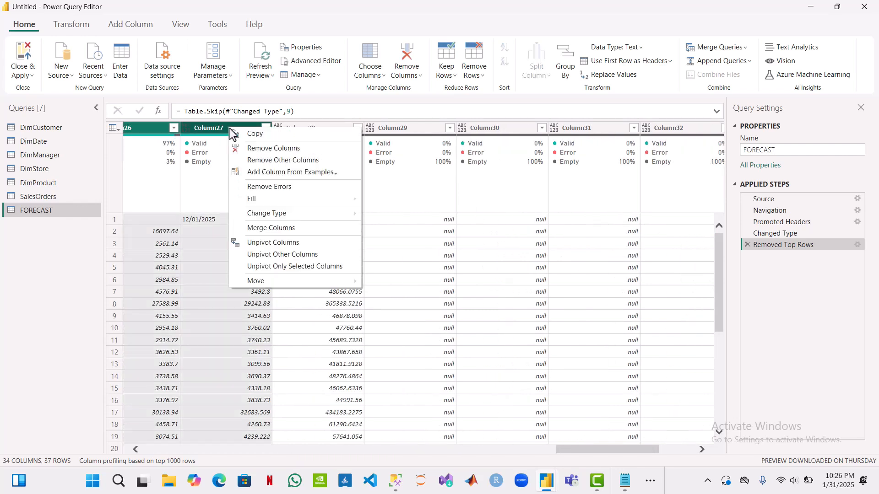
left_click(279, 160)
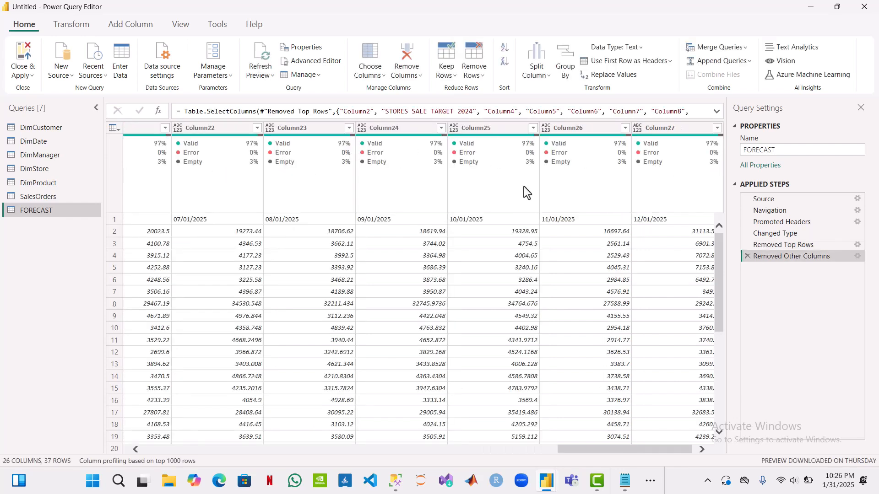
Step: Promote the first row of the FORECAST table, with Region, StoreID and the month dates, to column headers
scroll(493, 249, "right", 1)
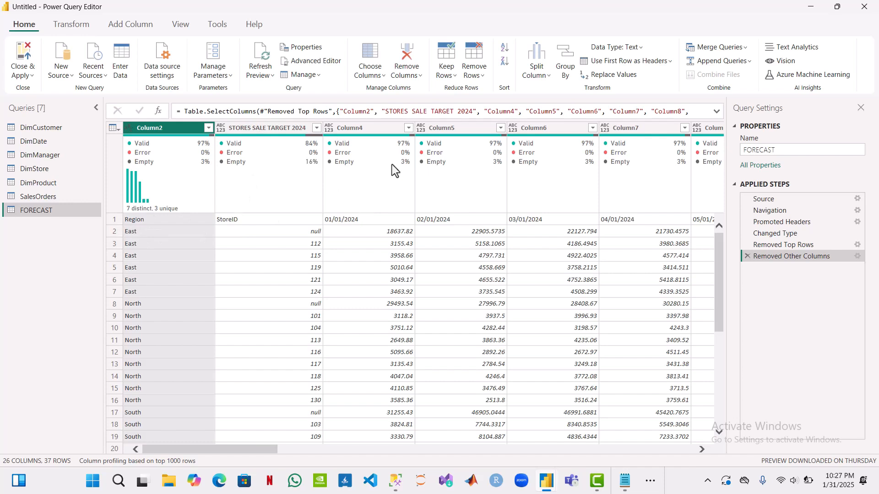
left_click(640, 65)
left_click(639, 76)
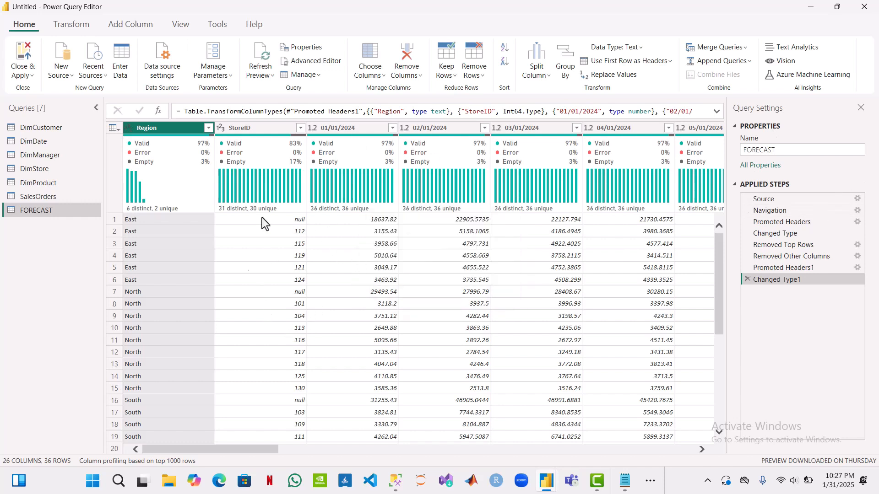
Step: Filter the StoreID column to exclude the null rows
left_click(300, 128)
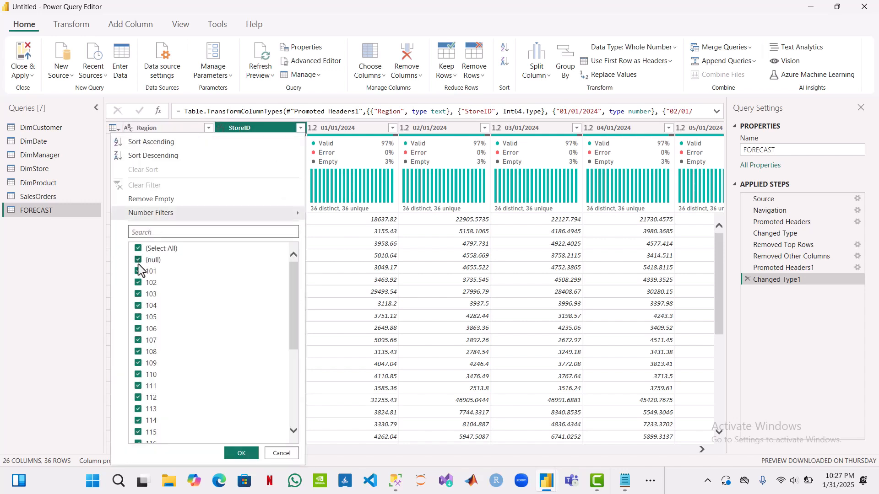
left_click(139, 260)
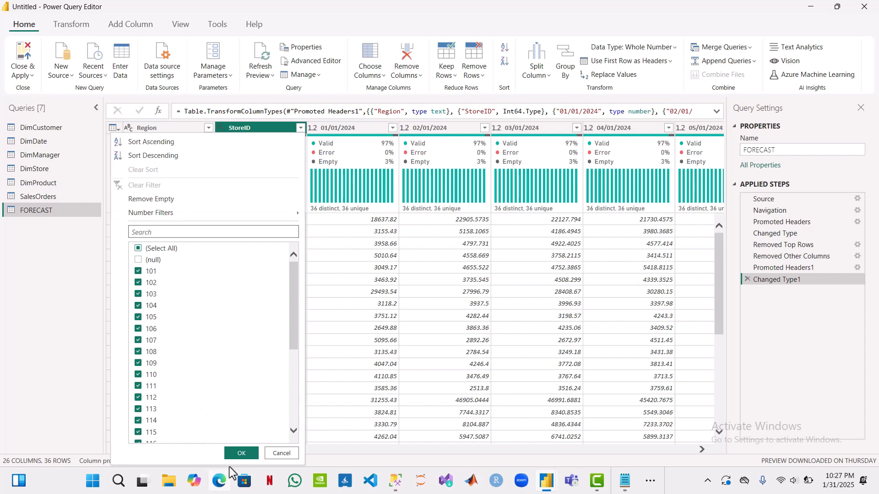
left_click(241, 454)
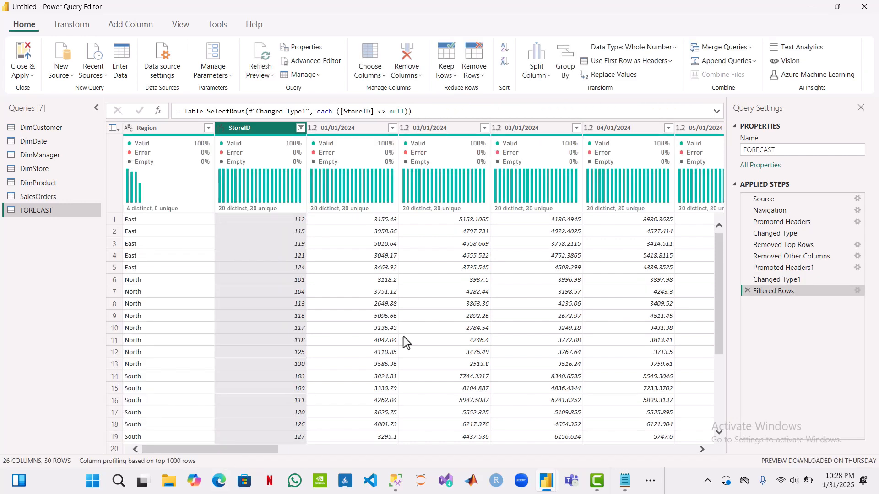
Step: Review the monthly target columns of the filtered FORECAST table from 01/01/2024 through 12/01/2025
scroll(446, 370, "right", 10)
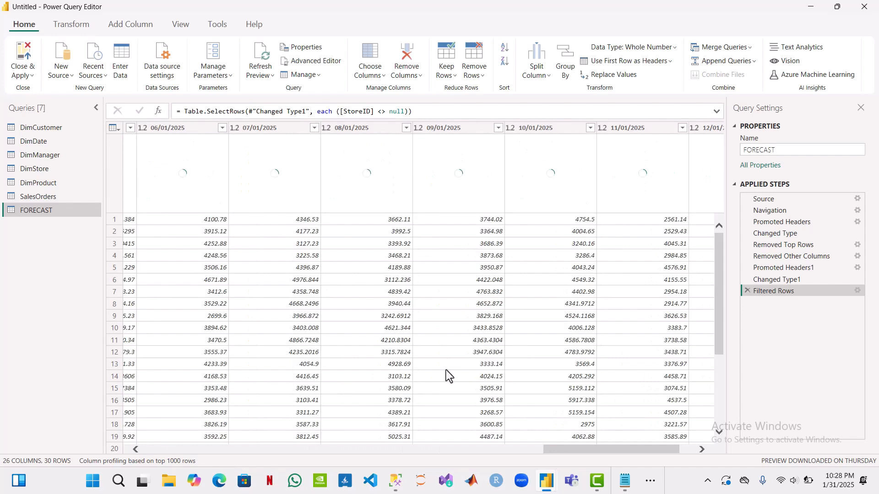
scroll(446, 370, "right", 2)
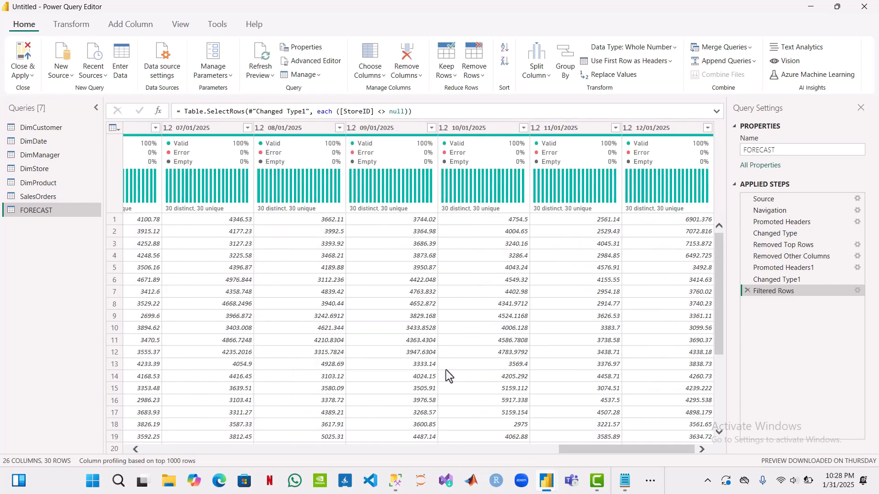
scroll(445, 370, "left", 10)
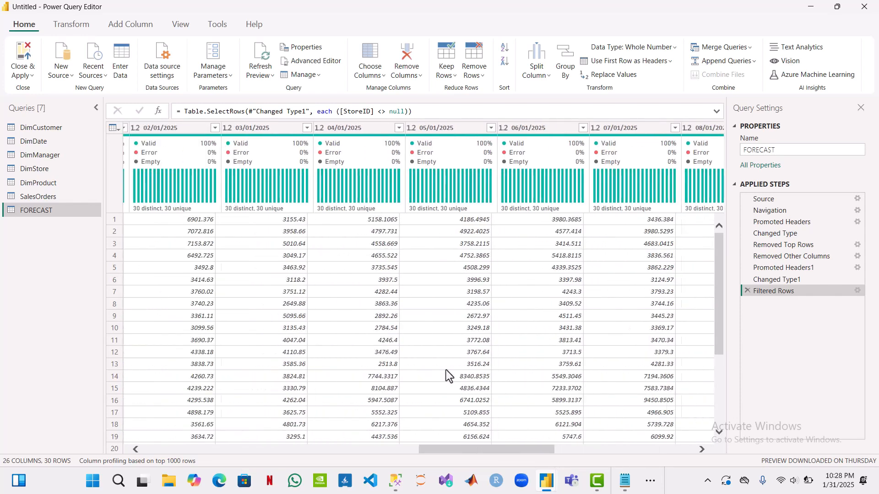
scroll(446, 369, "left", 20)
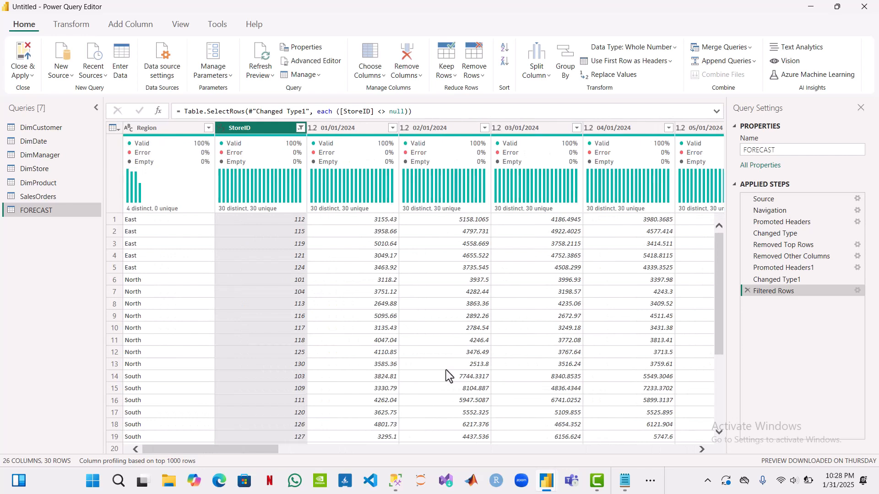
scroll(446, 370, "right", 4)
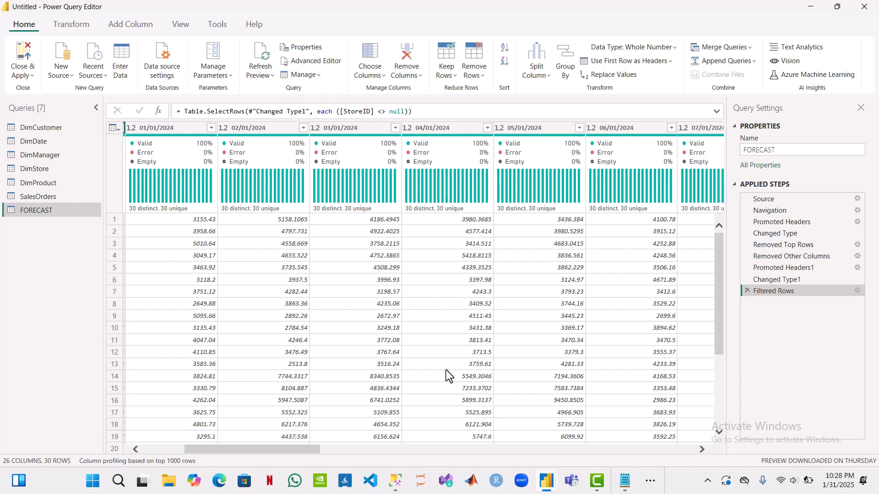
scroll(446, 370, "left", 4)
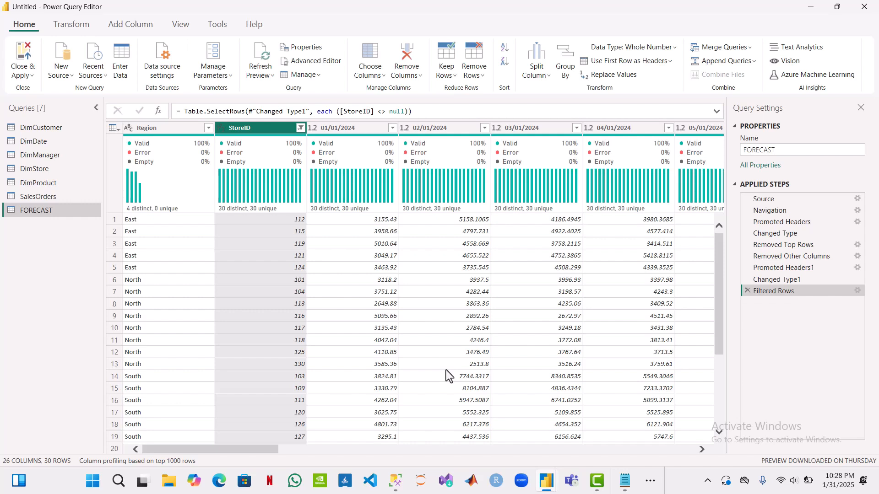
Step: Unpivot all columns of the FORECAST table other than Region and StoreID
left_click(168, 130)
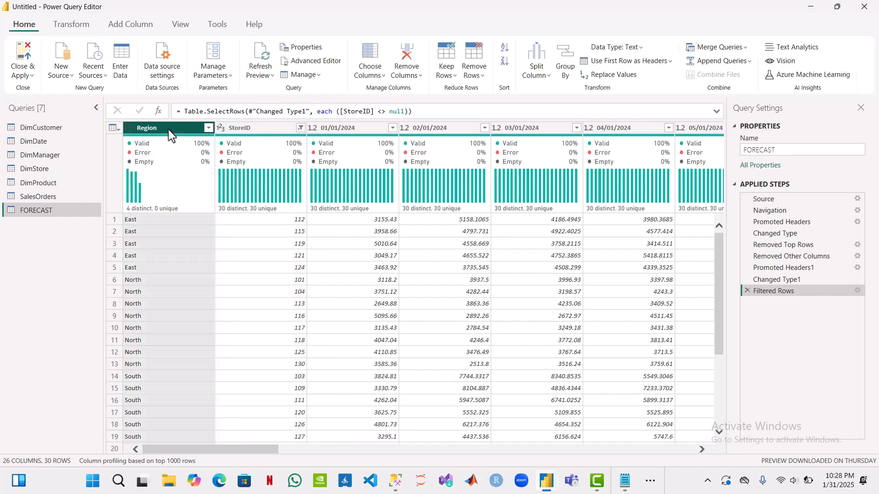
left_click(271, 127, "ctrl")
right_click(273, 133)
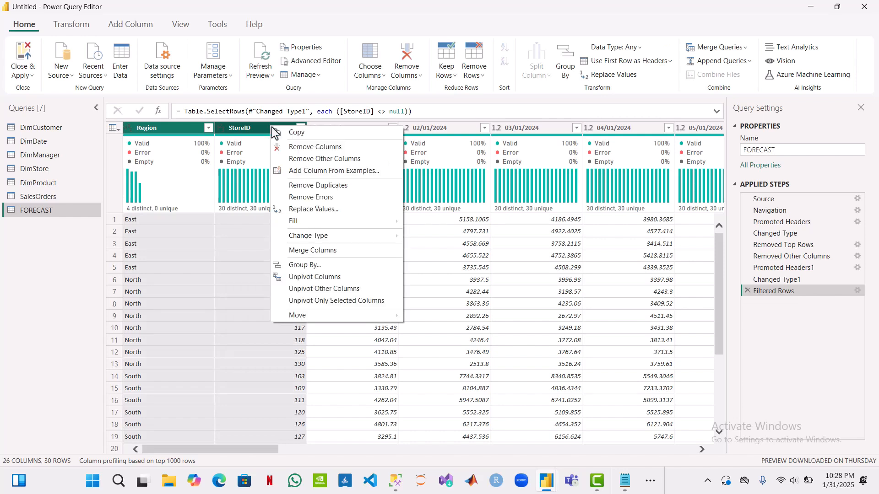
left_click(331, 295)
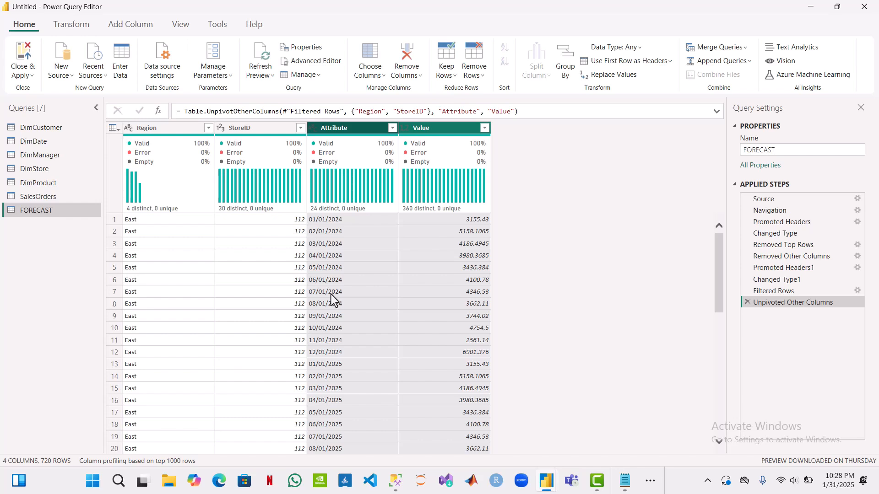
left_click(242, 281)
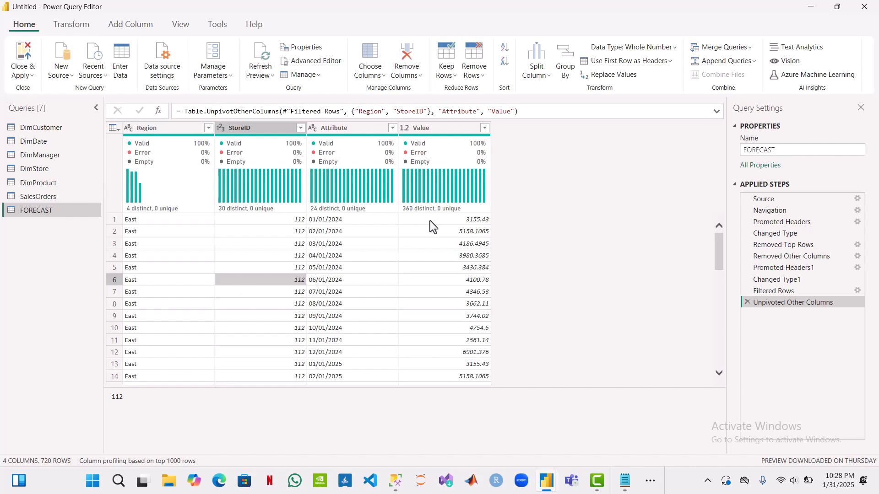
Step: Rename the Attribute column of the FORECAST table as Date
double_click(337, 127)
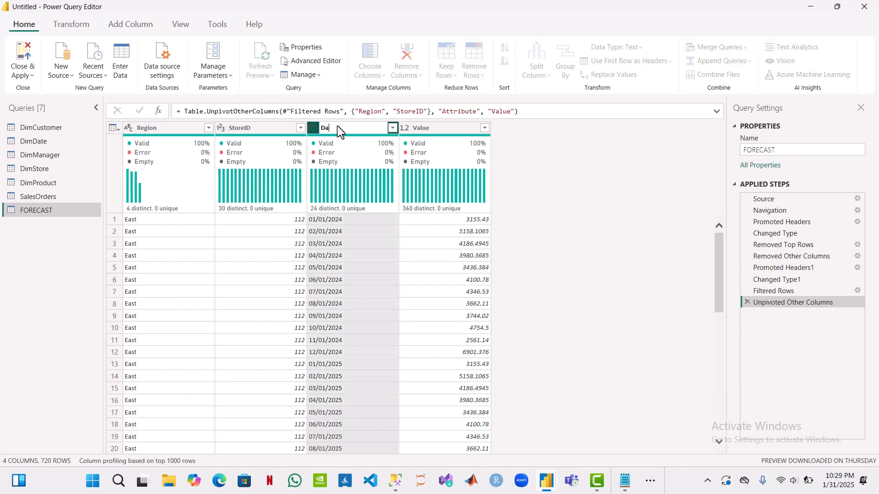
key("BackSpace")
key("Return")
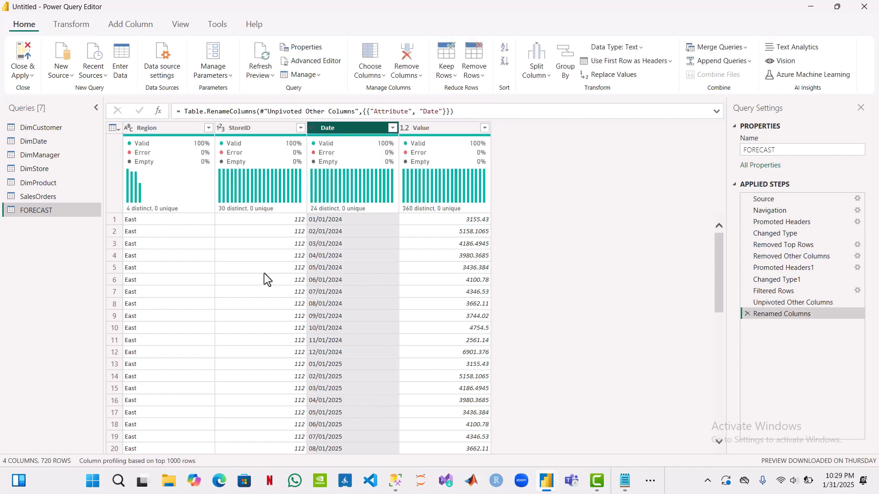
Step: Examine the columns of the DimCustomer and DimManager tables, comparing them with the FORECAST table
left_click(42, 128)
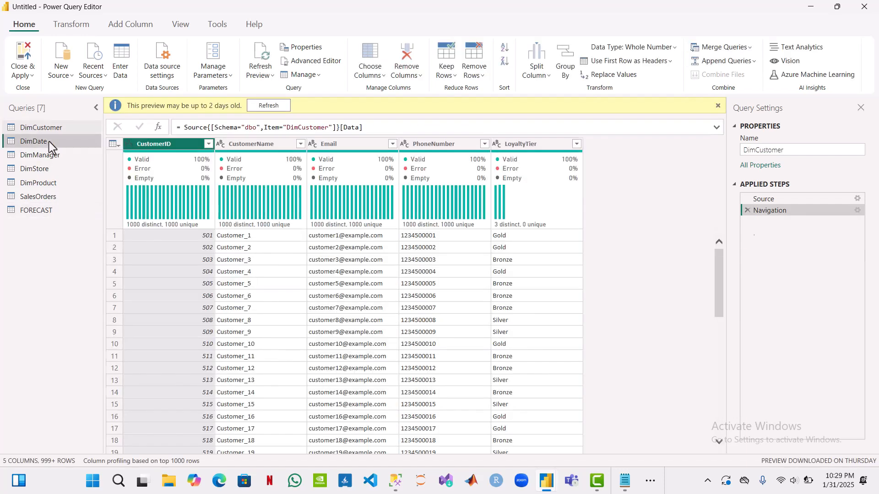
left_click(49, 142)
left_click(57, 127)
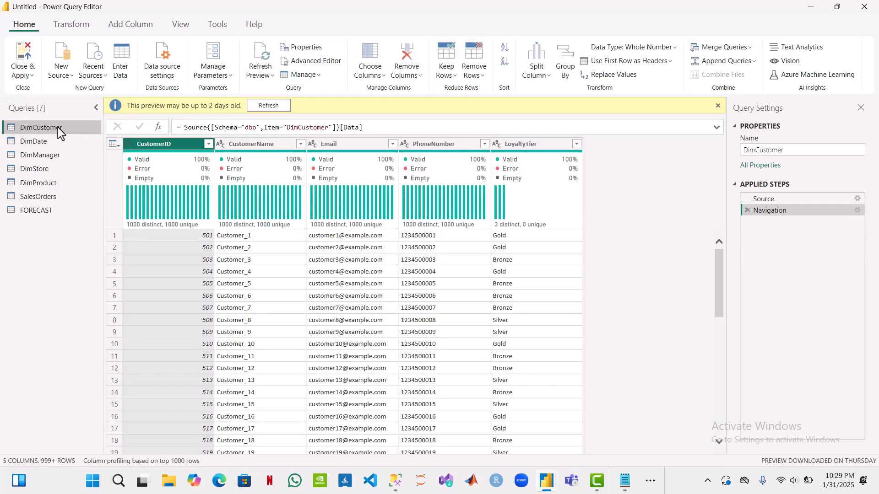
left_click(32, 210)
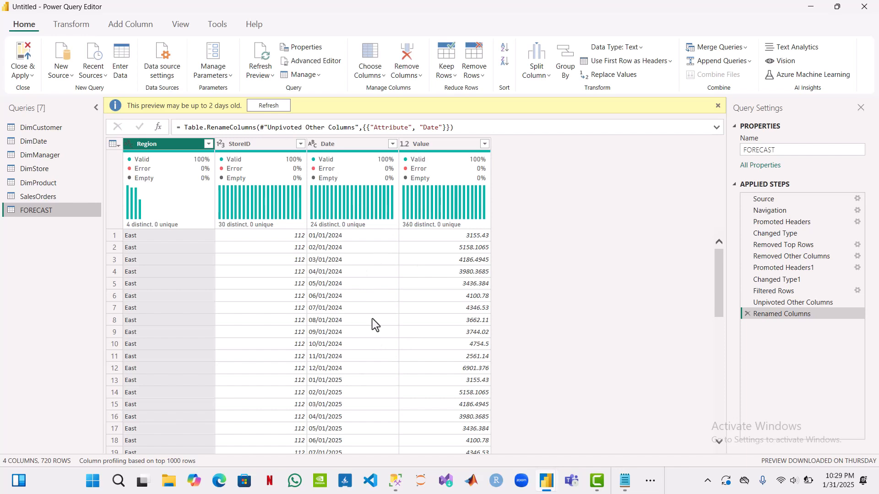
left_click(41, 155)
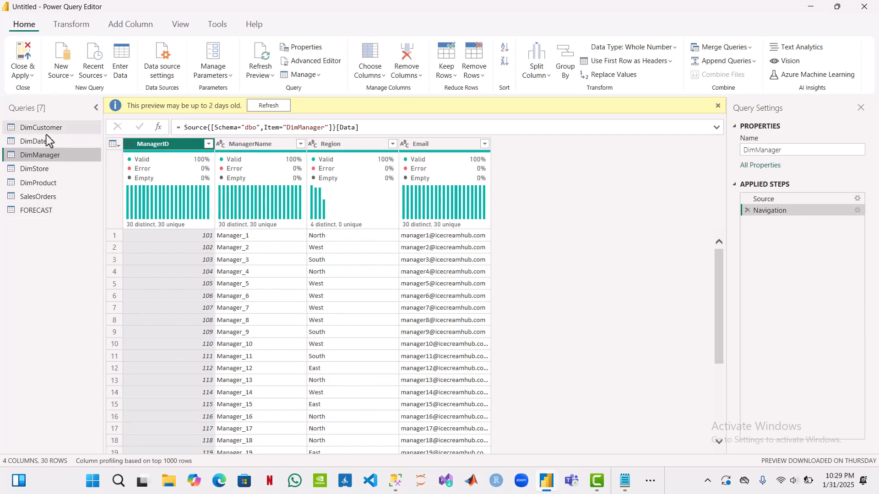
left_click(55, 125)
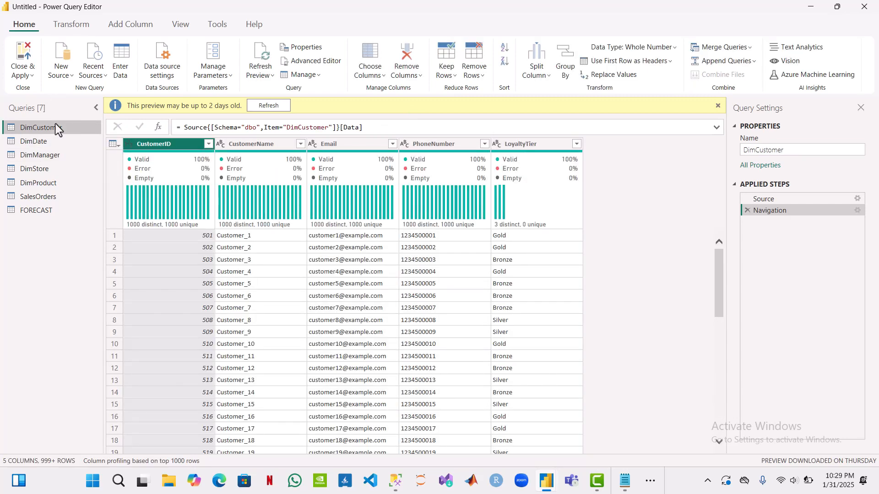
Step: Remove the Region column from the FORECAST table
left_click(39, 212)
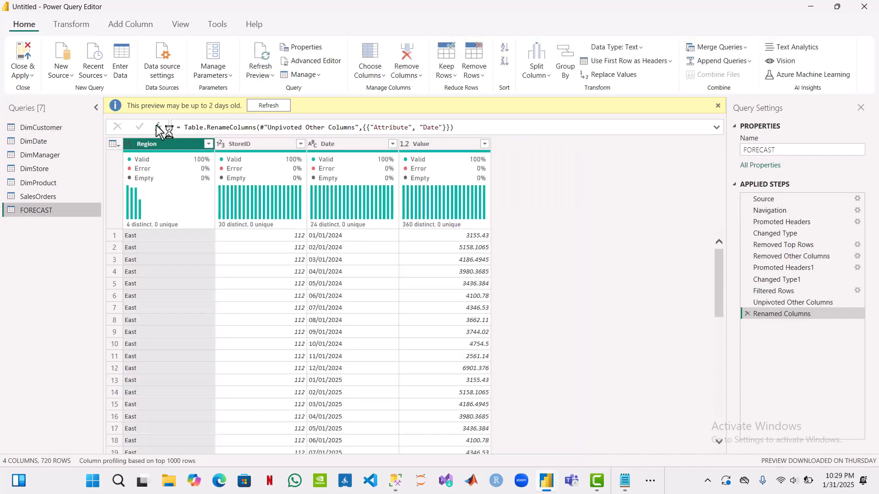
right_click(163, 147)
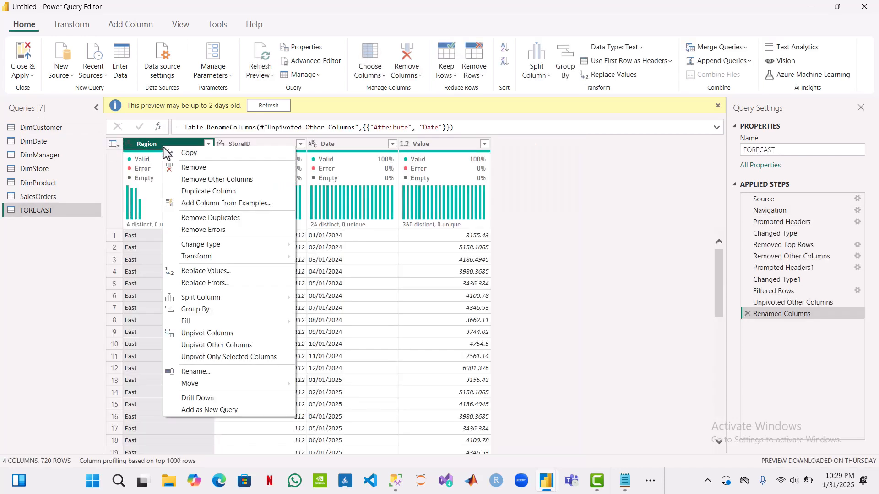
left_click(182, 167)
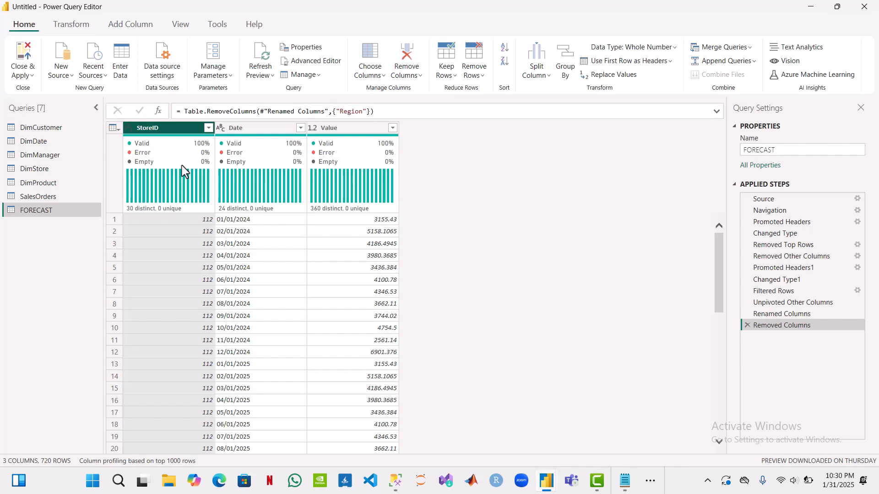
Step: Split the FORECAST table's Date column at each occurrence of the custom delimiter "/"
left_click(241, 129)
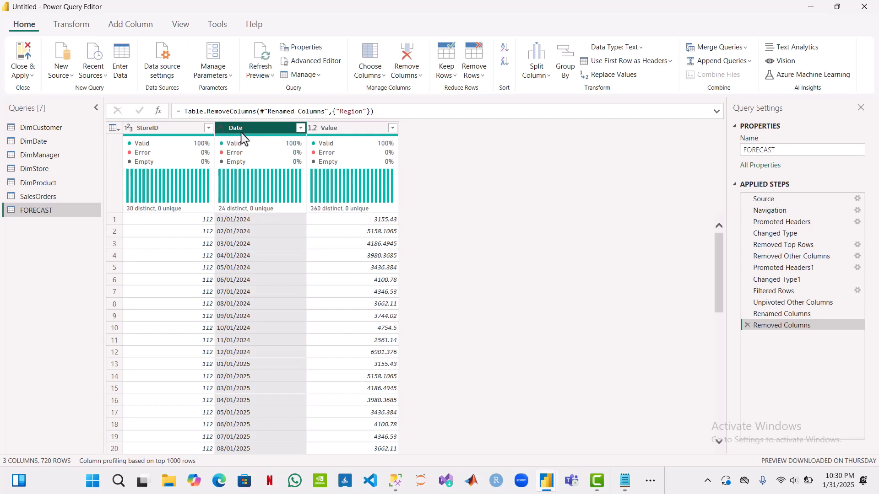
left_click(548, 81)
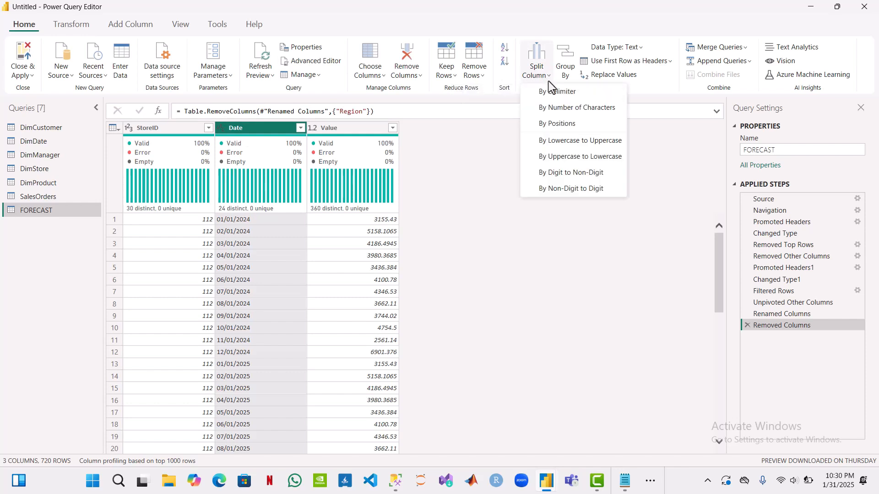
left_click(548, 92)
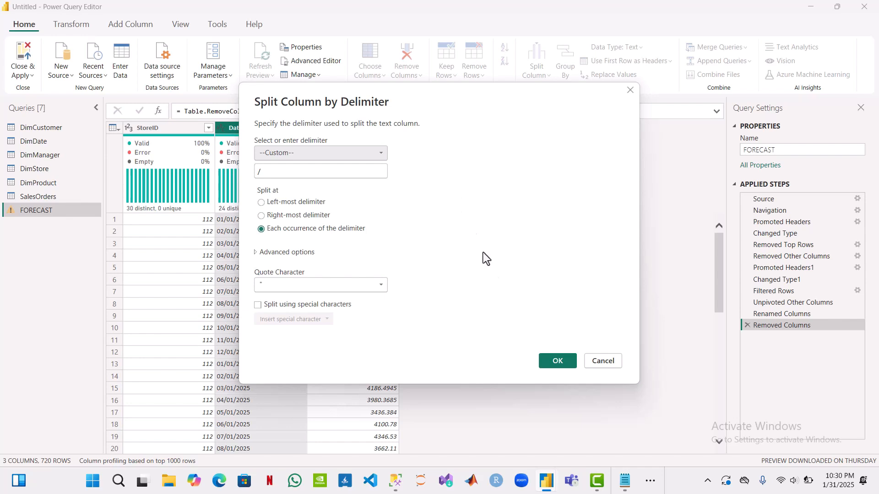
left_click(558, 361)
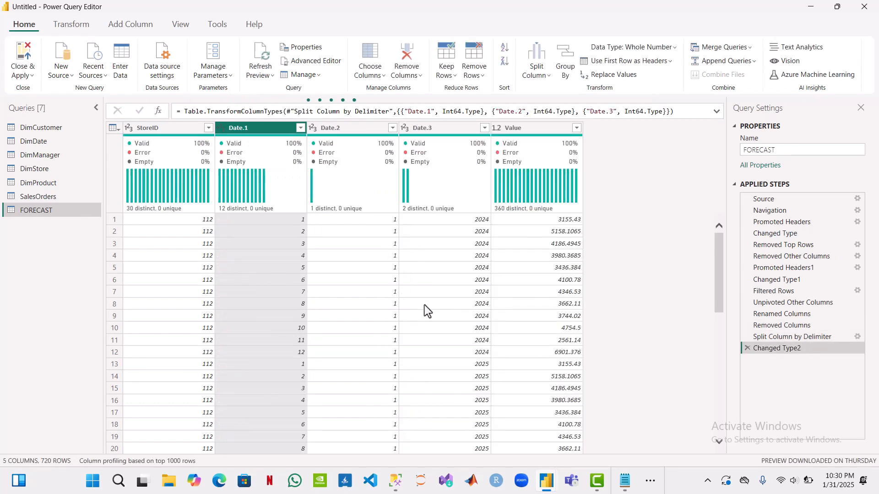
Step: Rename the split column Date.3 as Year and Date.2 as DAY in the FORECAST table
mouse_move(263, 182)
double_click(423, 130)
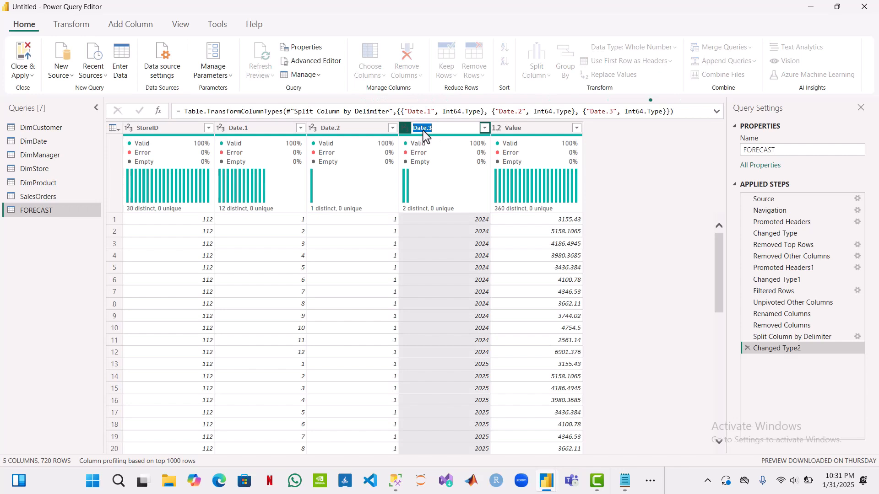
type("Year")
key("Return")
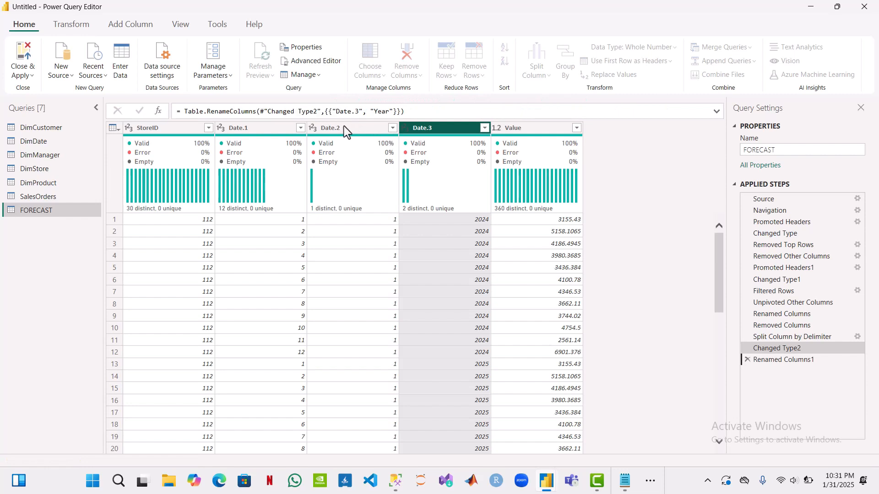
double_click(342, 127)
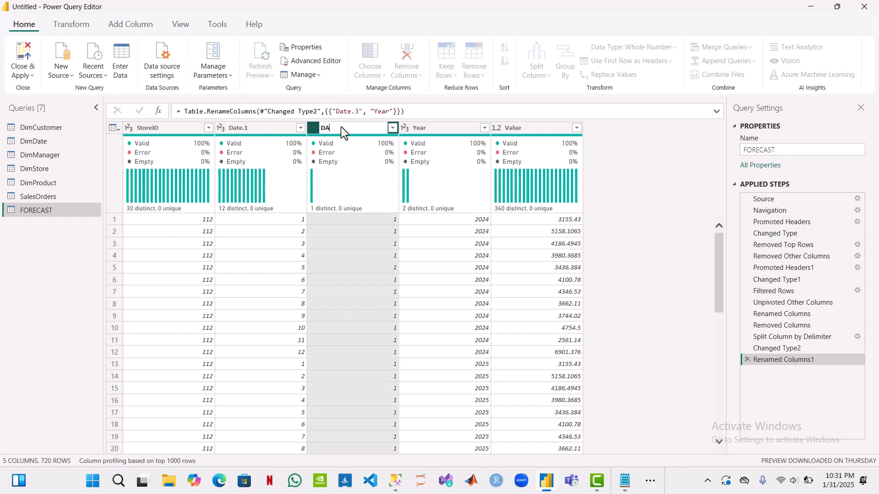
key("Return")
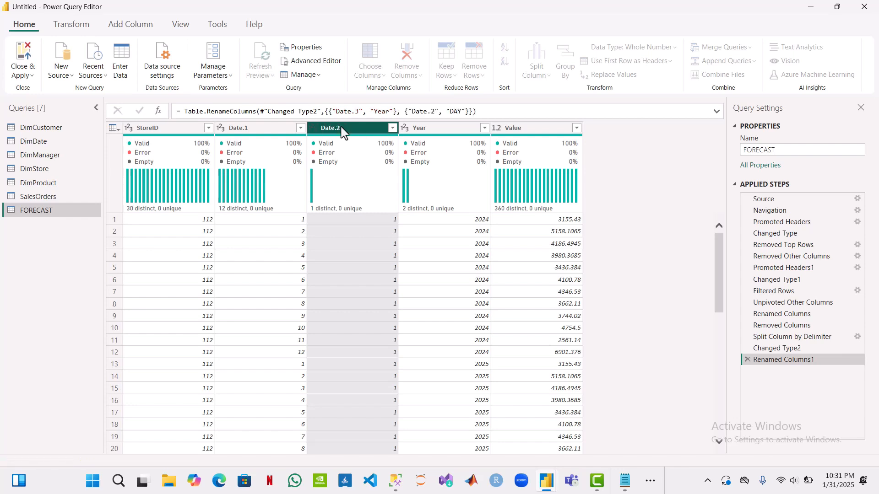
Step: Rename the Date.1 column as MONTH and change the Year column's name to YEAR
double_click(237, 128)
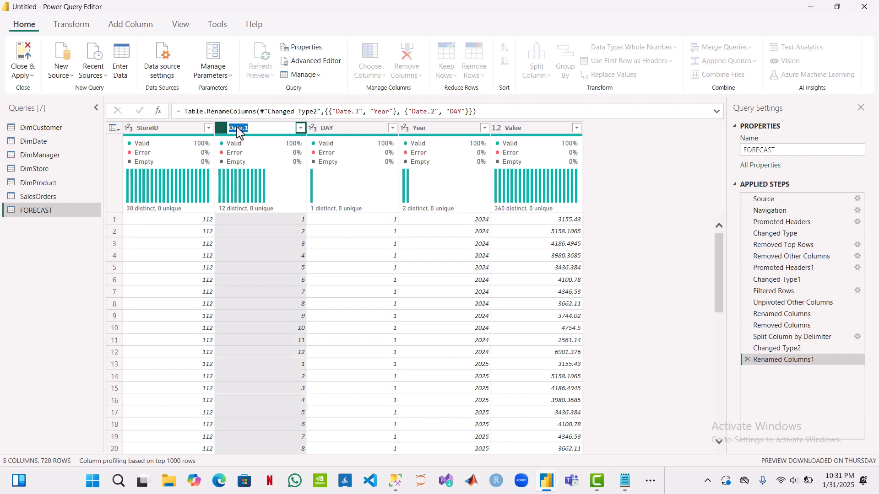
key("Return")
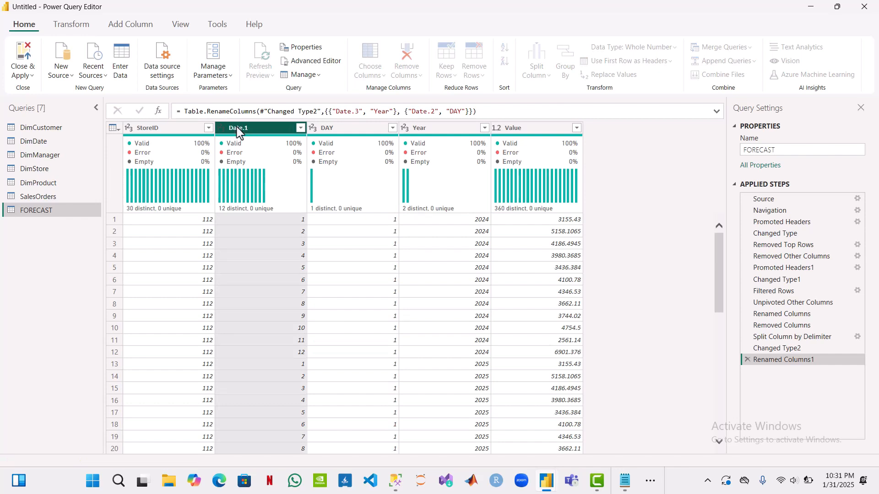
double_click(420, 129)
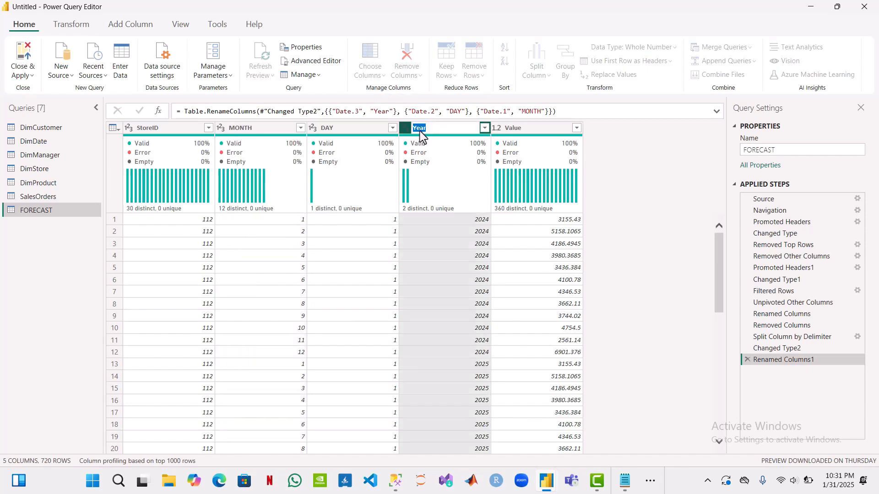
type("YEAR")
key("Return")
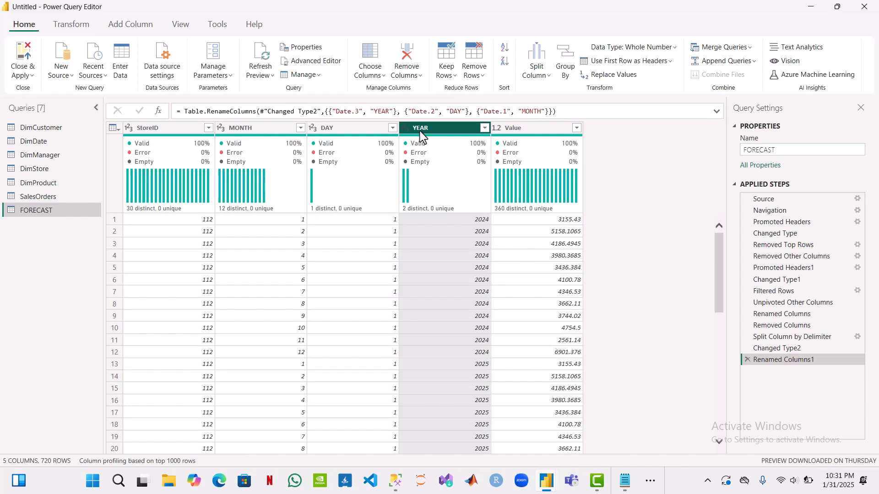
Step: Delete the Renamed Columns1 and Changed Type2 steps that follow the date split in the FORECAST query
left_click(748, 360)
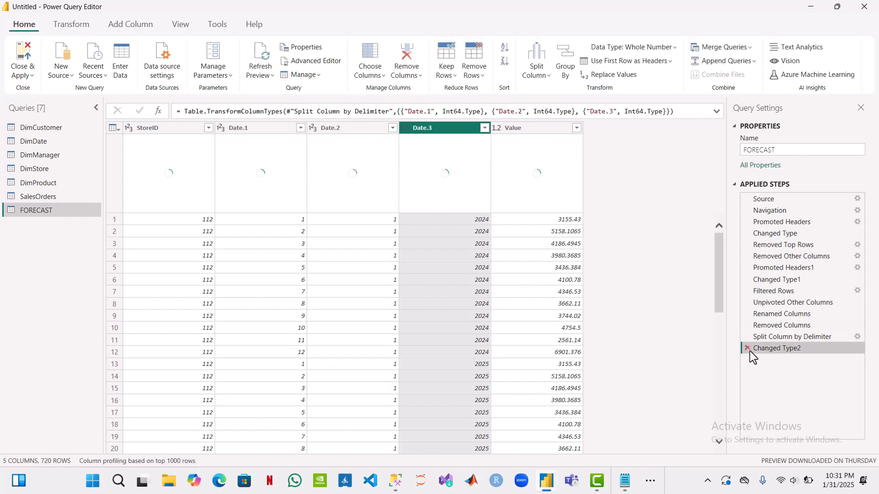
left_click(748, 349)
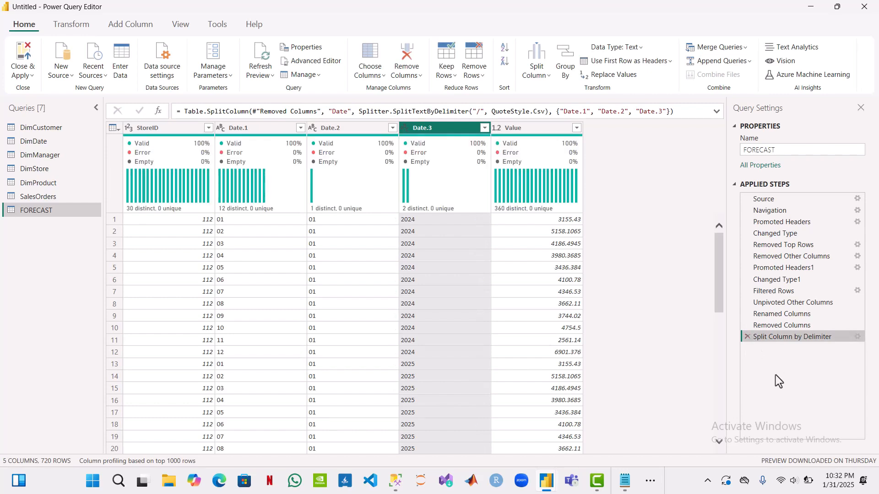
scroll(408, 373, "down", 9)
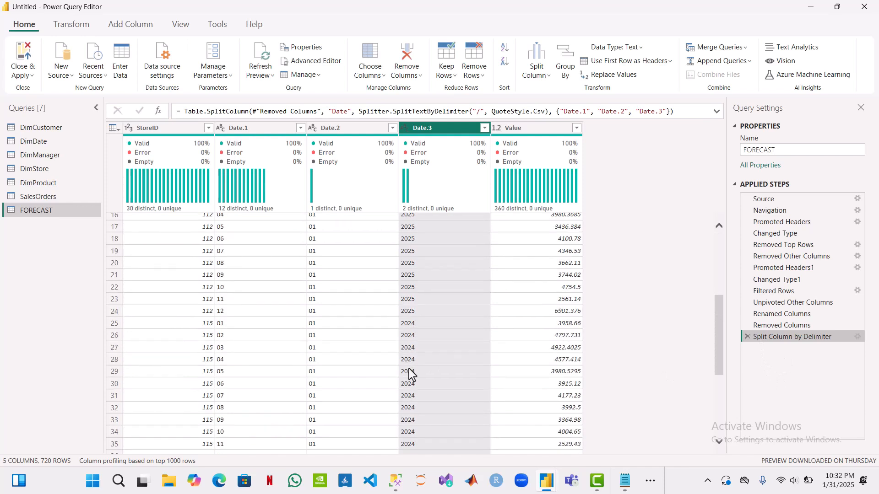
scroll(409, 373, "up", 9)
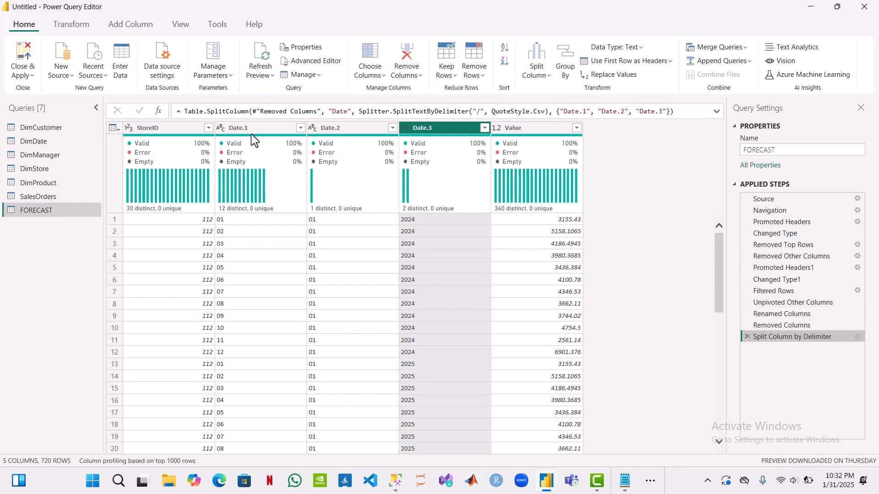
Step: Rename the text column Date.1 as MONTH and Date.2 as DAY in the FORECAST table
left_click(236, 132)
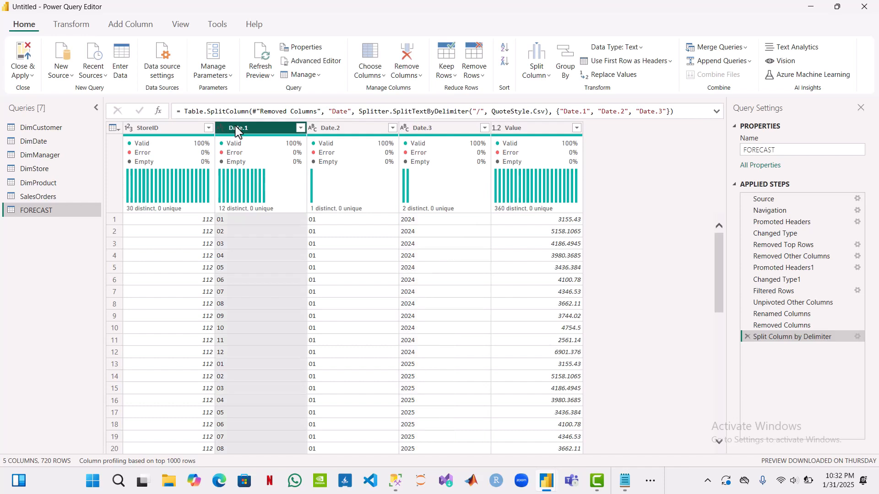
double_click(236, 132)
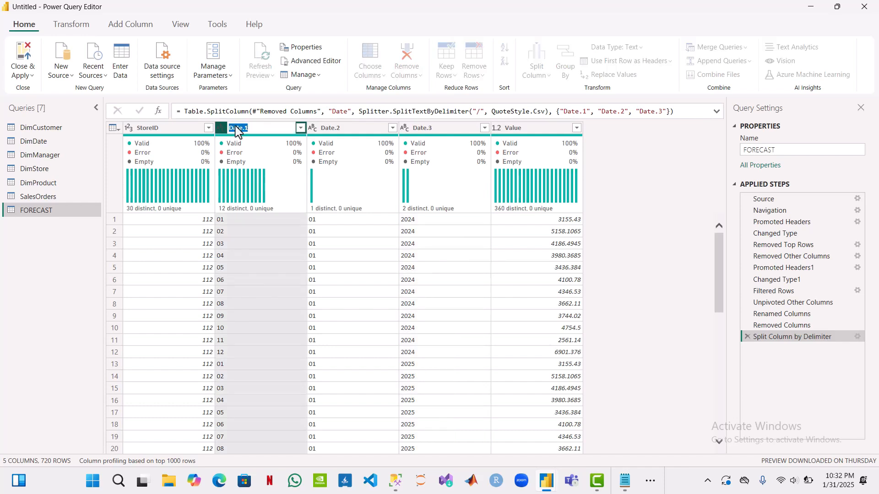
type("MN")
left_click(333, 129)
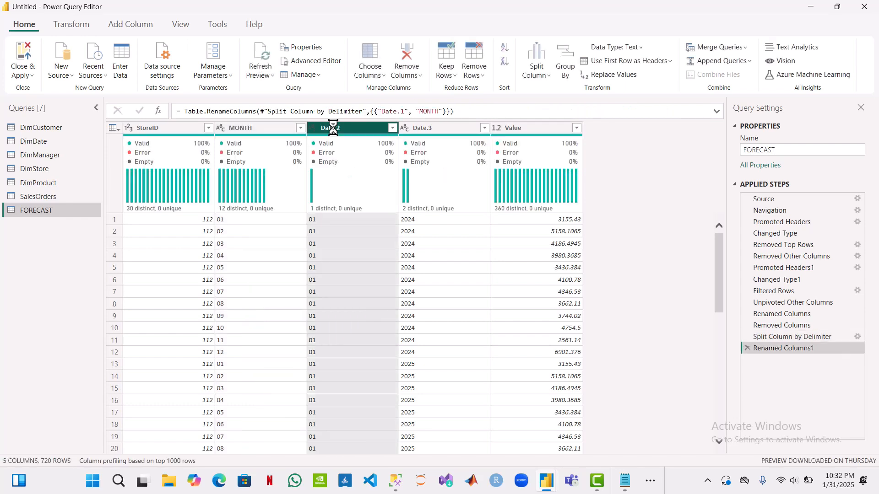
double_click(333, 128)
type("D")
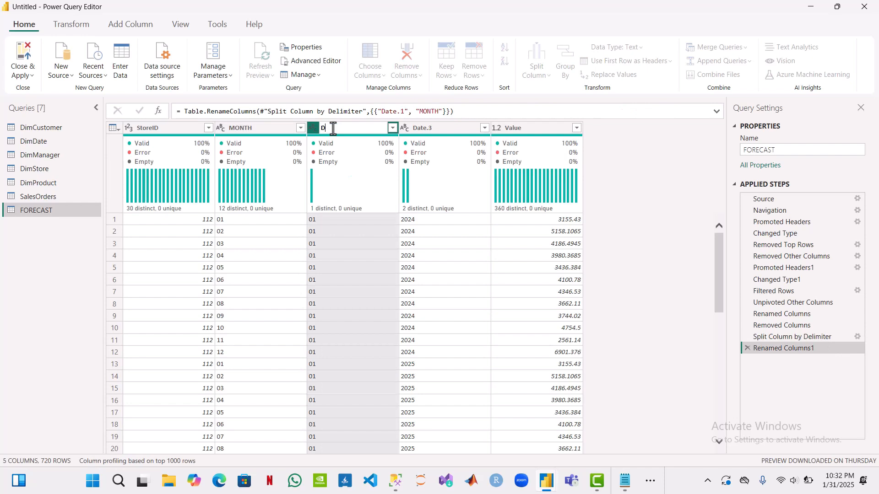
type("AY")
key("Return")
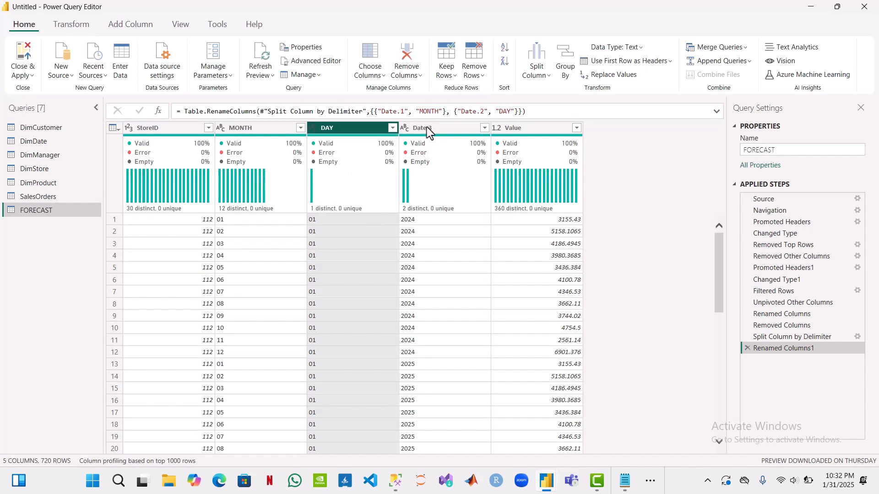
Step: Rename the split column Date.3 as YEAR in the FORECAST table
double_click(426, 127)
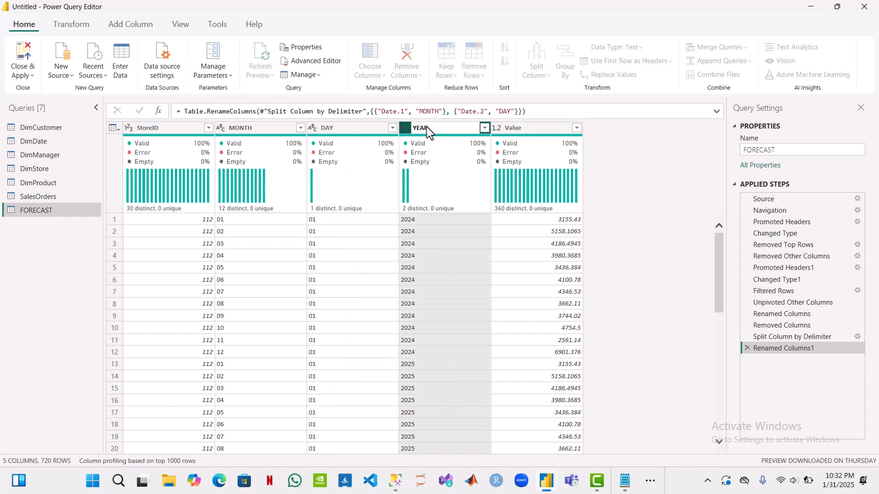
key("Return")
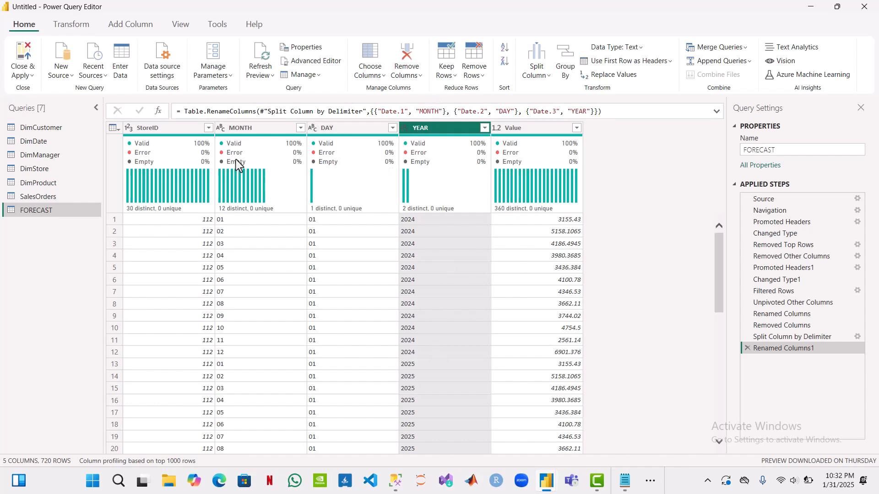
Step: Add a custom column named YEARMONTH to the FORECAST table with the formula [YEAR]&[MONTH]
left_click(69, 28)
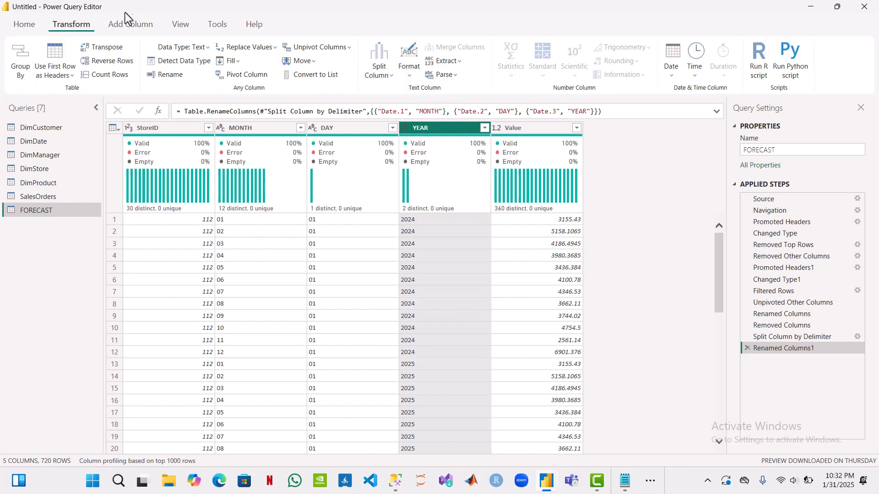
left_click(137, 29)
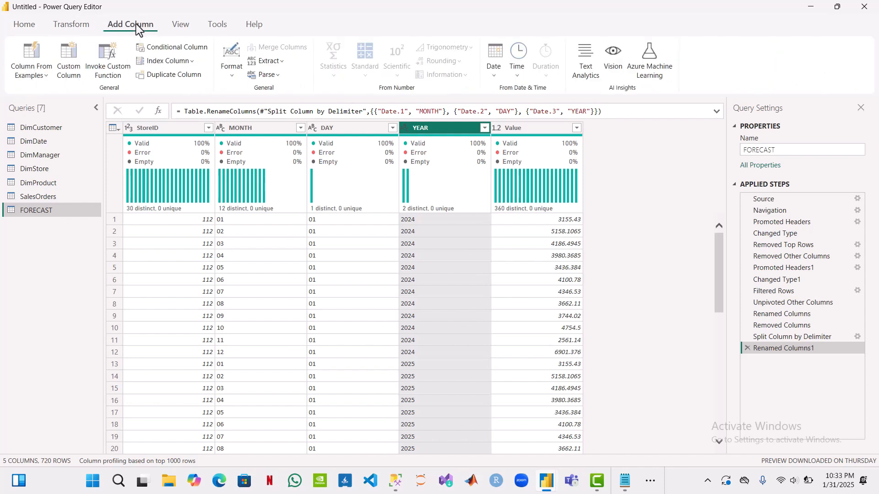
left_click(77, 62)
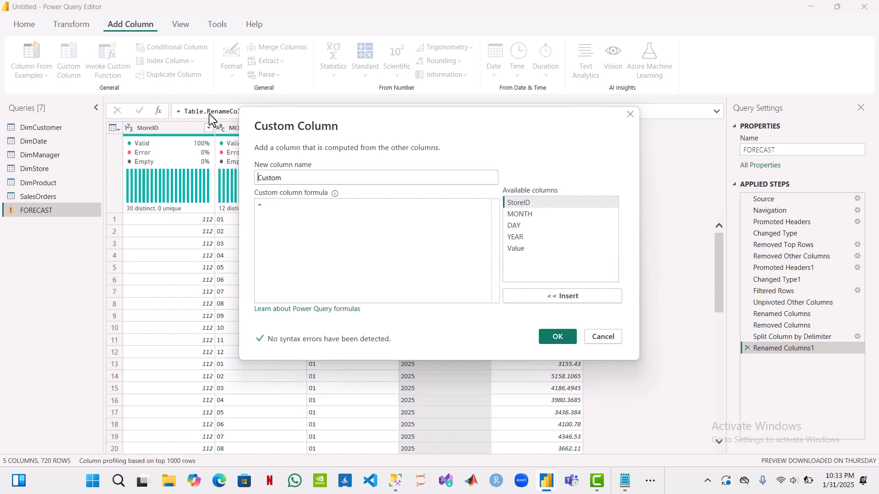
double_click(289, 178)
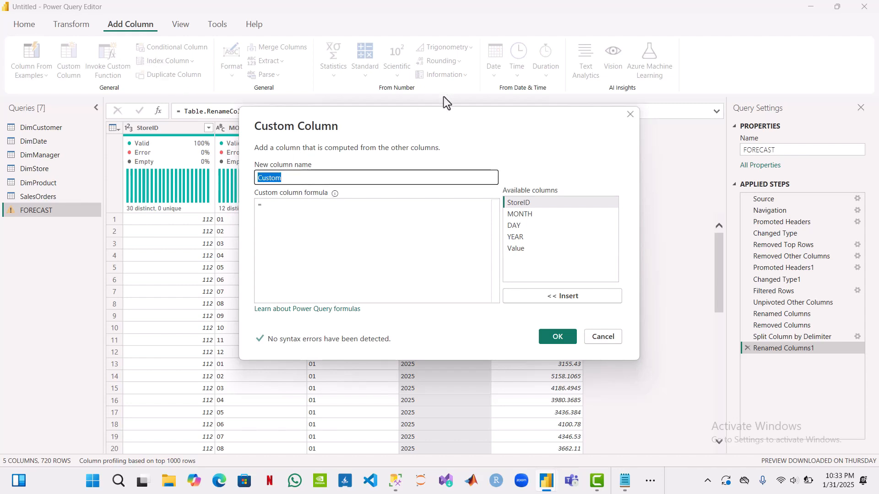
type("Y")
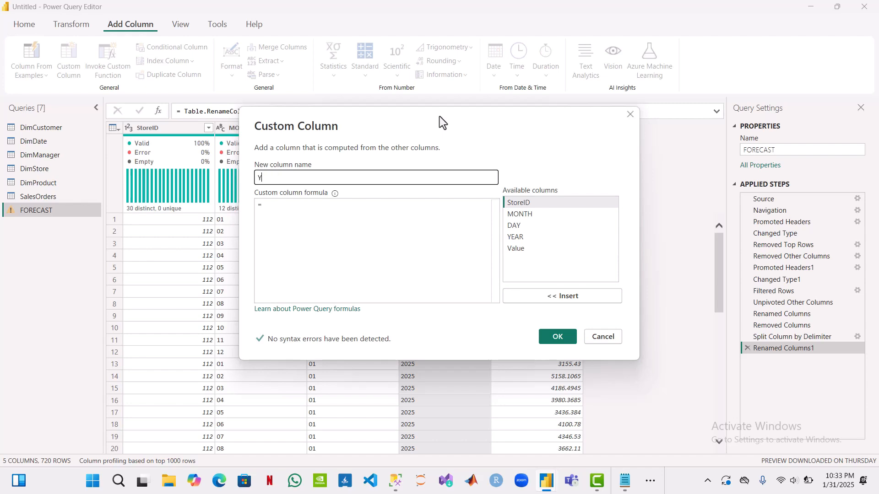
type("EARMONTH")
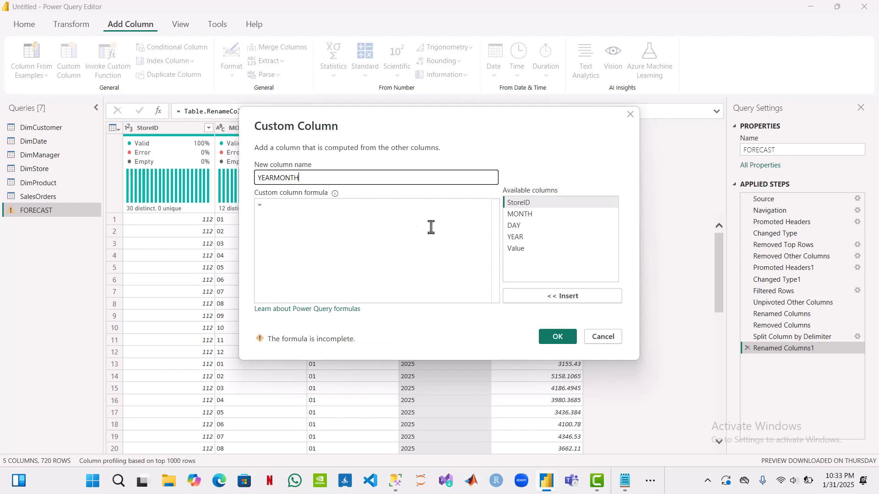
left_click(372, 212)
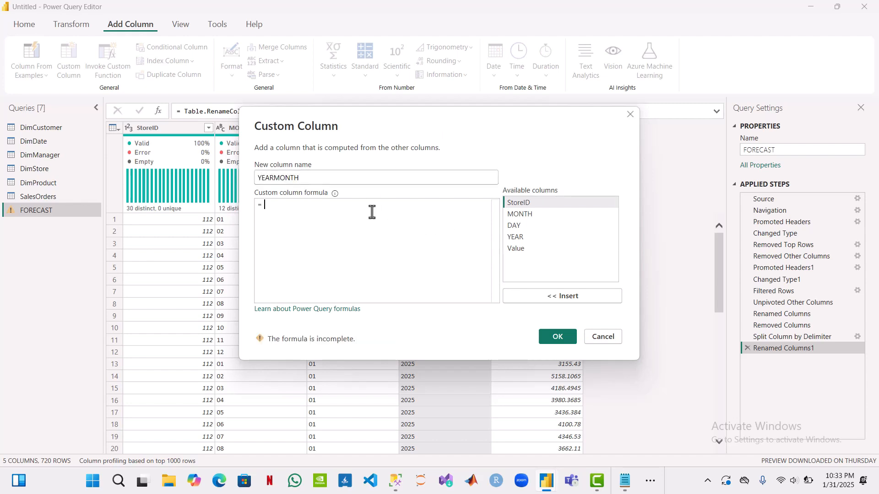
double_click(516, 237)
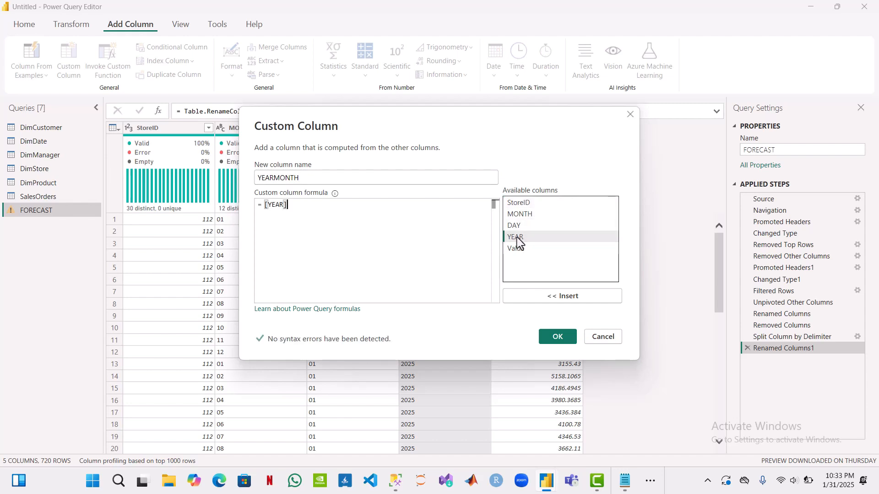
type("&")
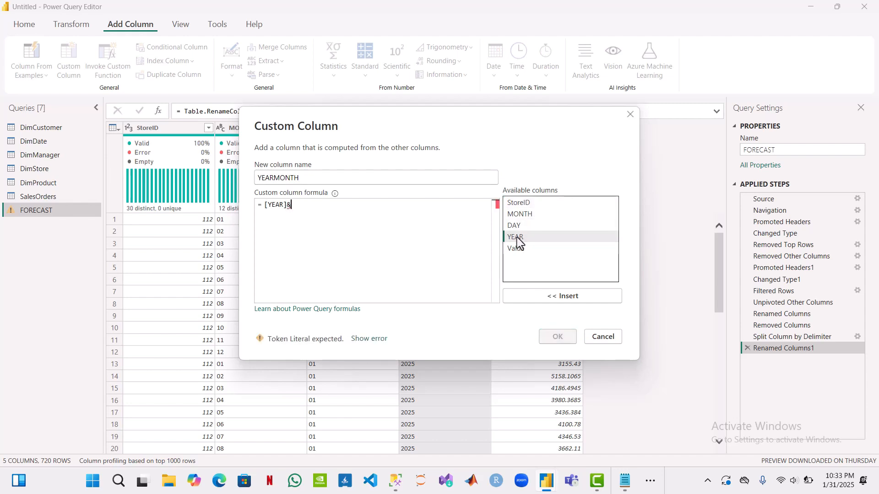
double_click(526, 217)
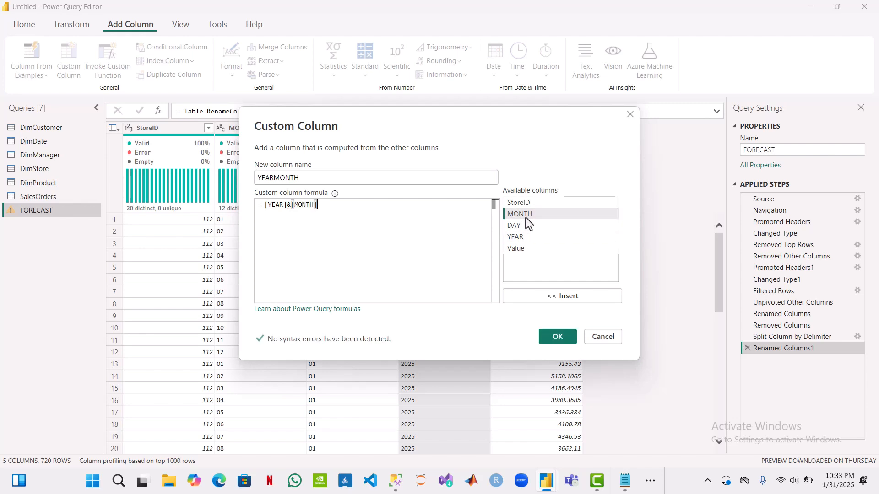
left_click(559, 337)
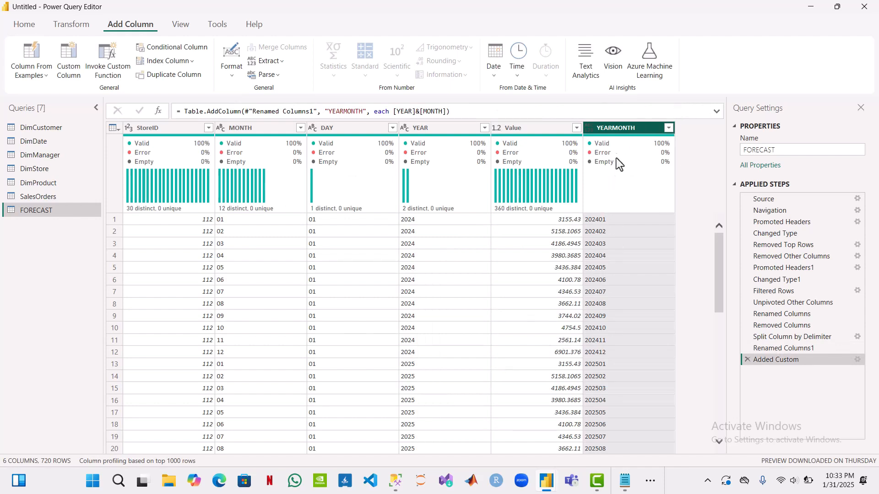
Step: Change the YEARMONTH column's data type to Whole Number, and apply the query changes to load the tables into the report
left_click(588, 128)
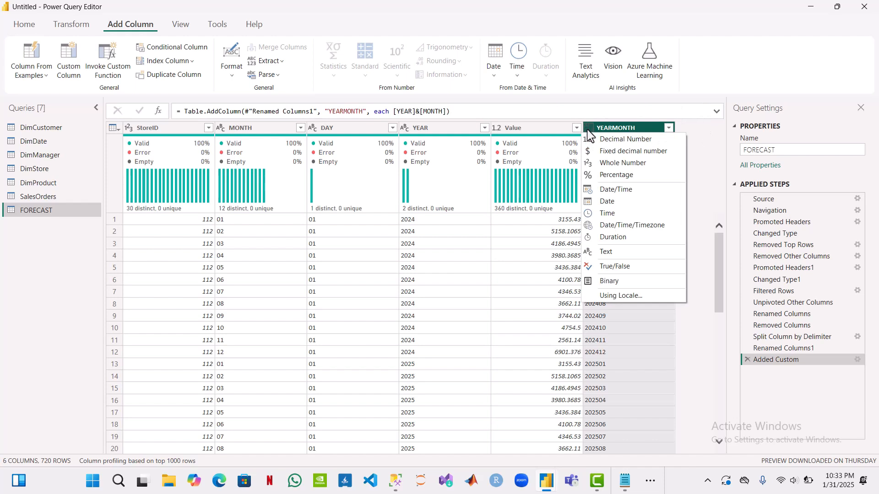
left_click(616, 162)
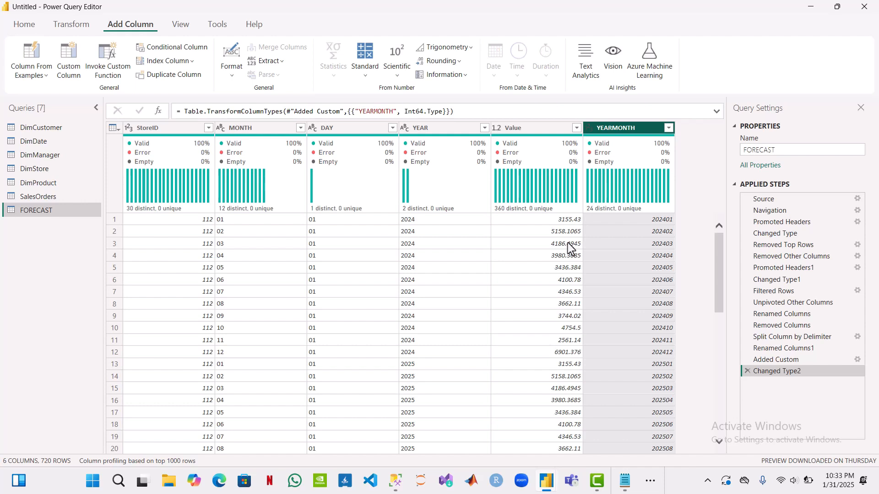
left_click(31, 26)
left_click(26, 54)
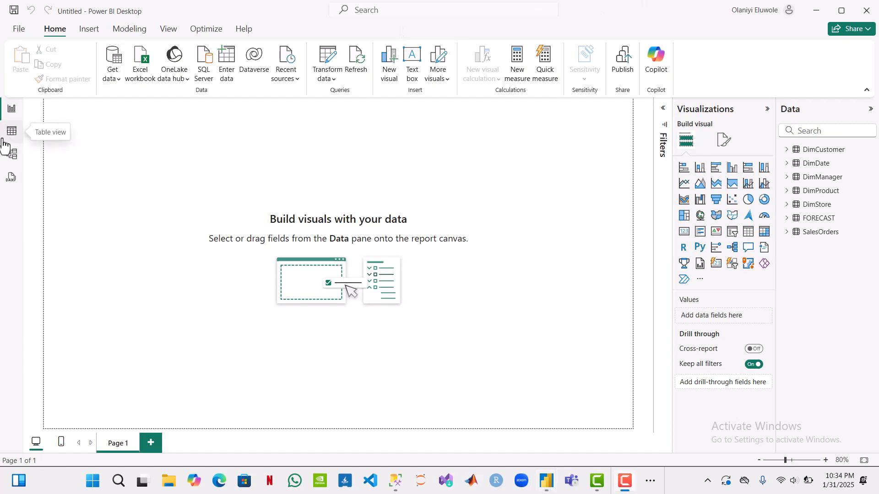
Step: Examine the relationships between SalesOrders, FORECAST and the dimension tables in the model diagram
left_click(10, 137)
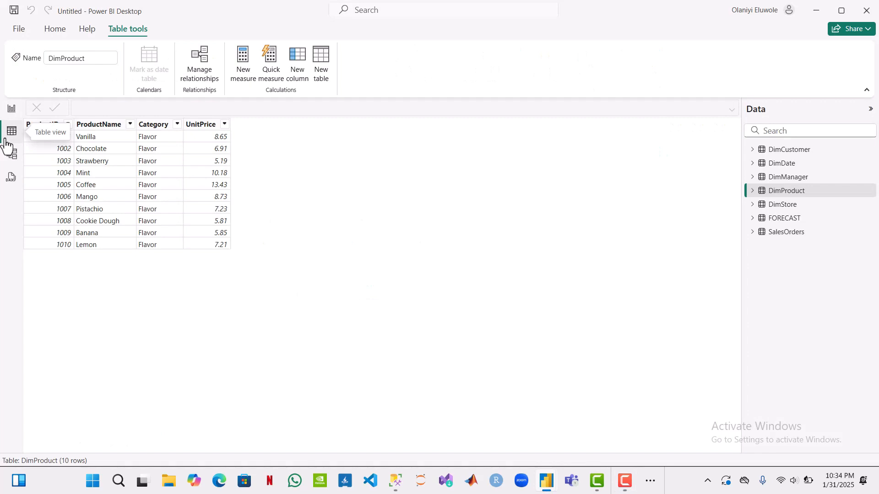
left_click(11, 110)
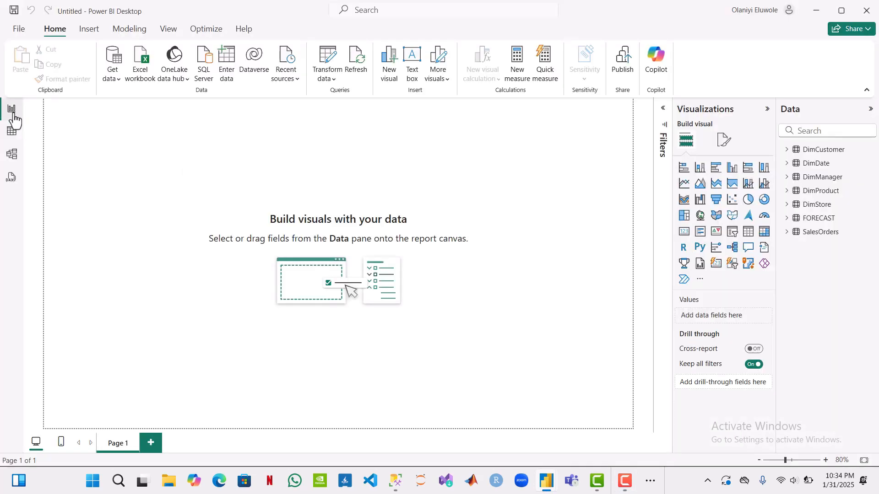
left_click(14, 156)
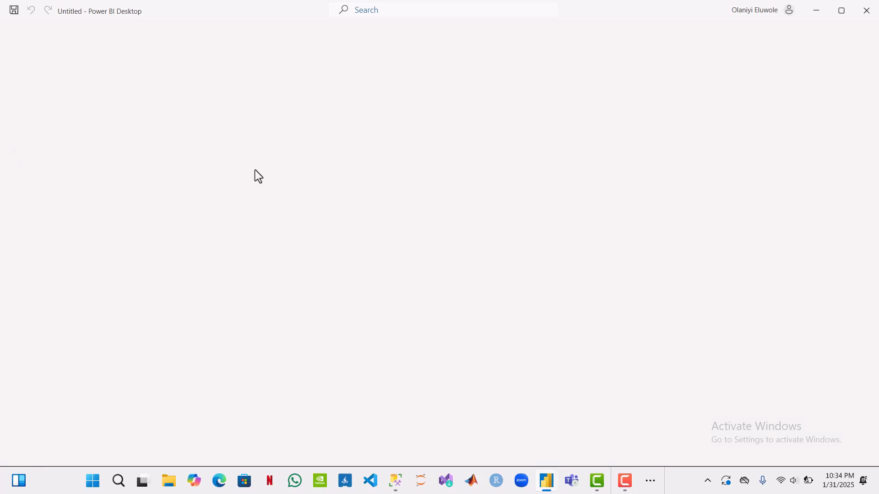
scroll(323, 242, "right", 3)
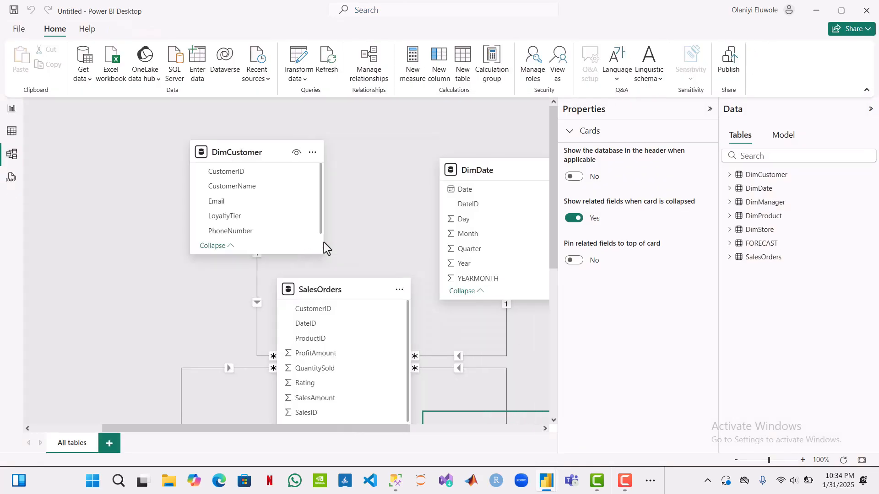
scroll(323, 243, "down", 3)
scroll(324, 243, "right", 1)
scroll(323, 243, "right", 1)
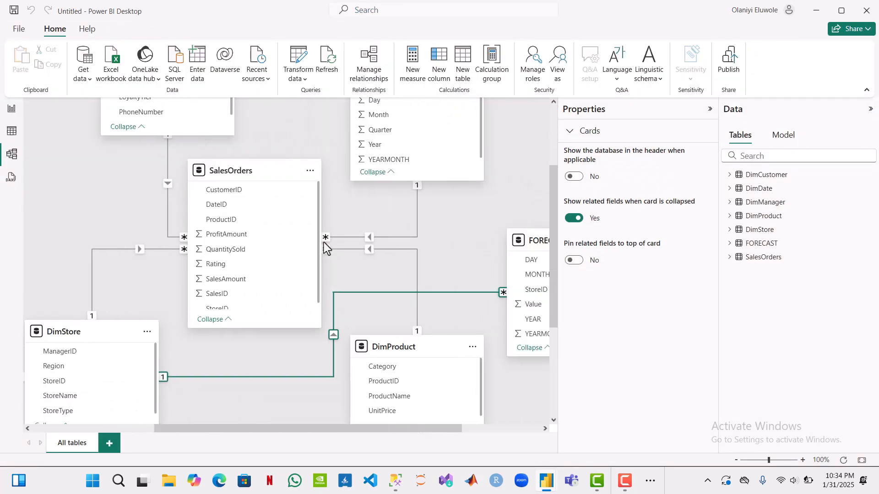
scroll(324, 242, "down", 3)
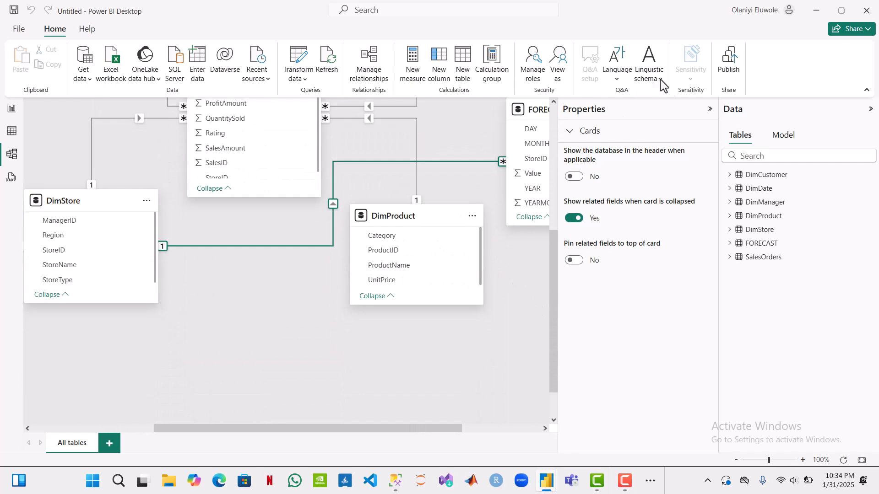
left_click(710, 111)
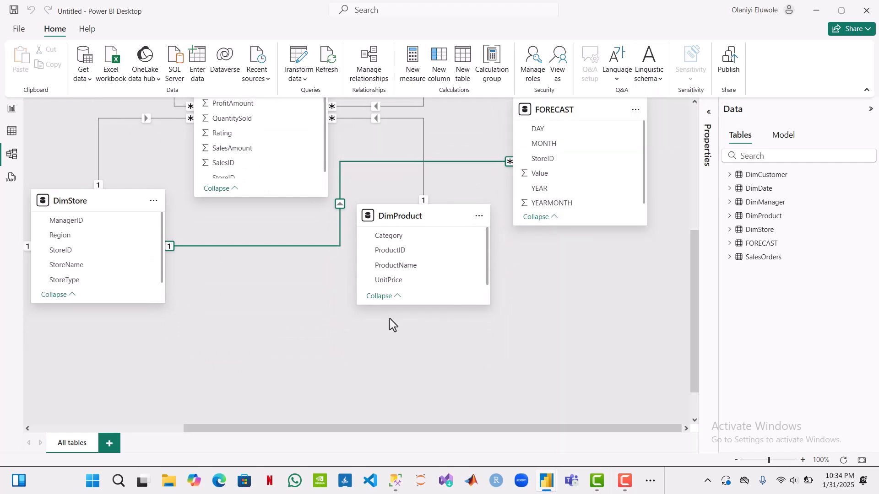
scroll(363, 326, "up", 3)
scroll(363, 326, "left", 1)
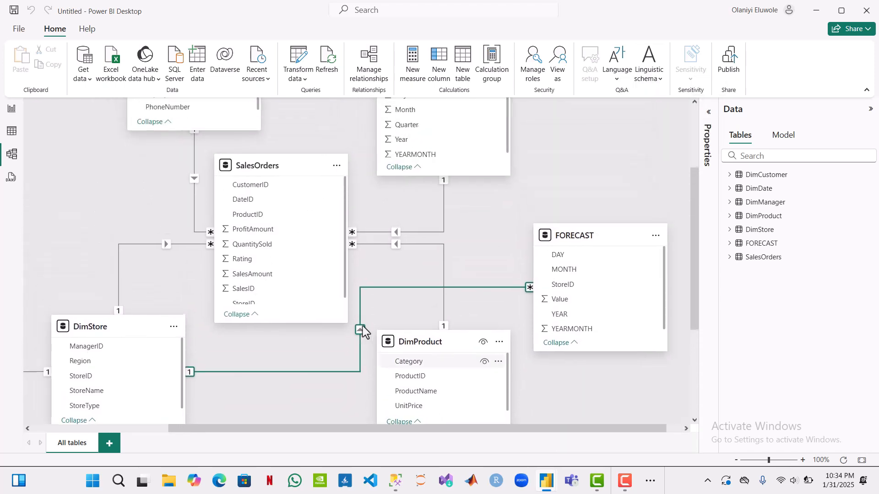
scroll(363, 329, "up", 3)
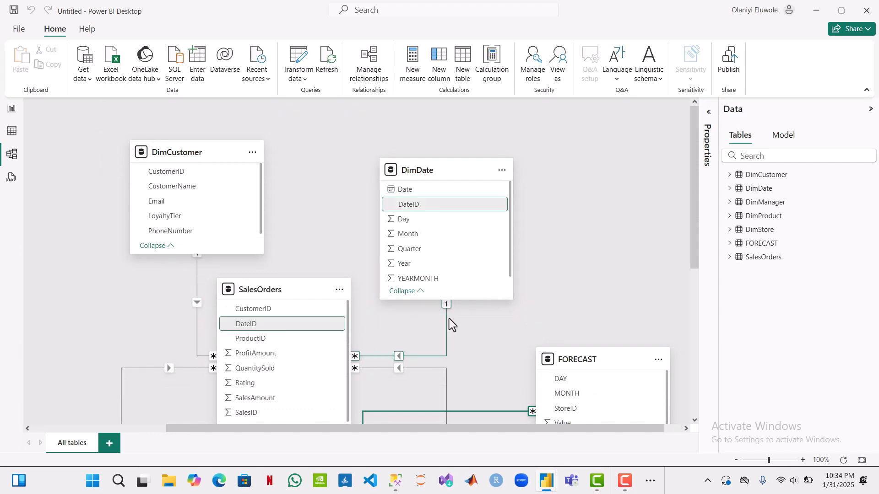
scroll(449, 318, "down", 3)
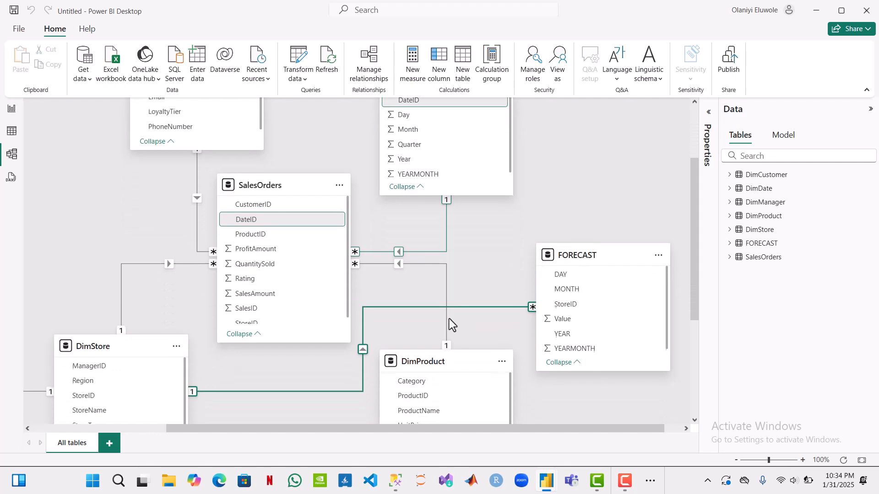
scroll(450, 319, "down", 5)
scroll(449, 318, "up", 5)
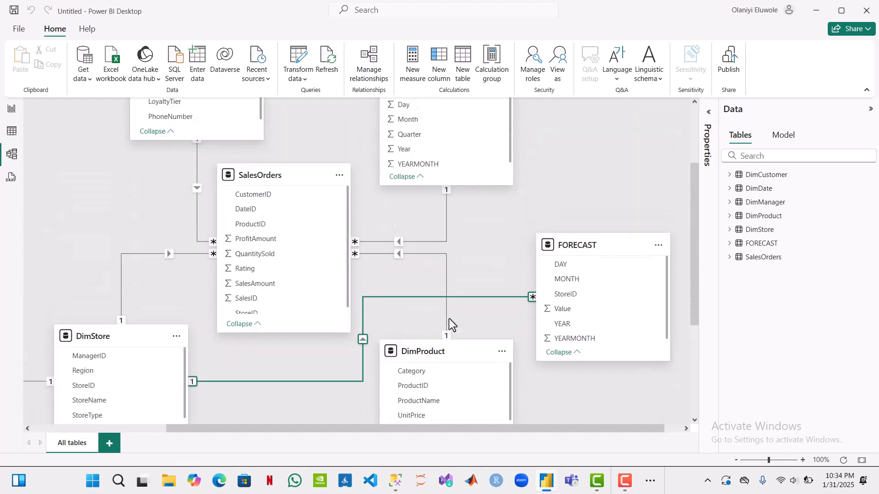
scroll(449, 318, "up", 3)
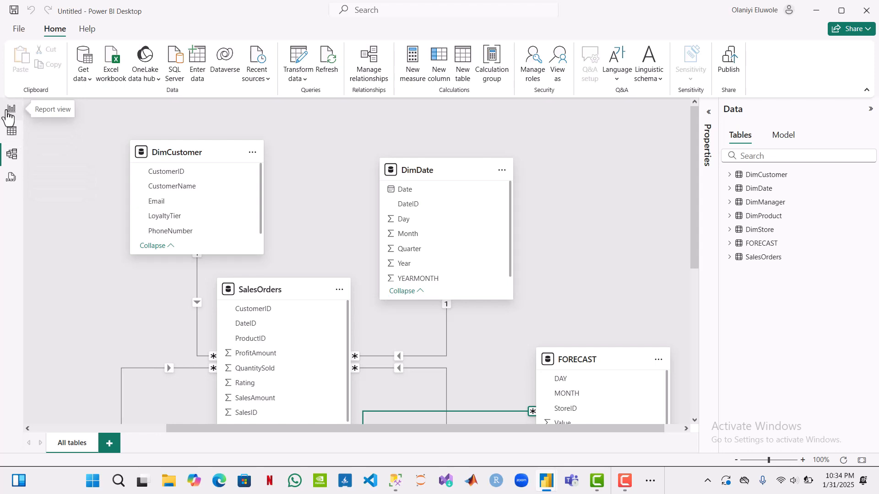
scroll(214, 255, "down", 6)
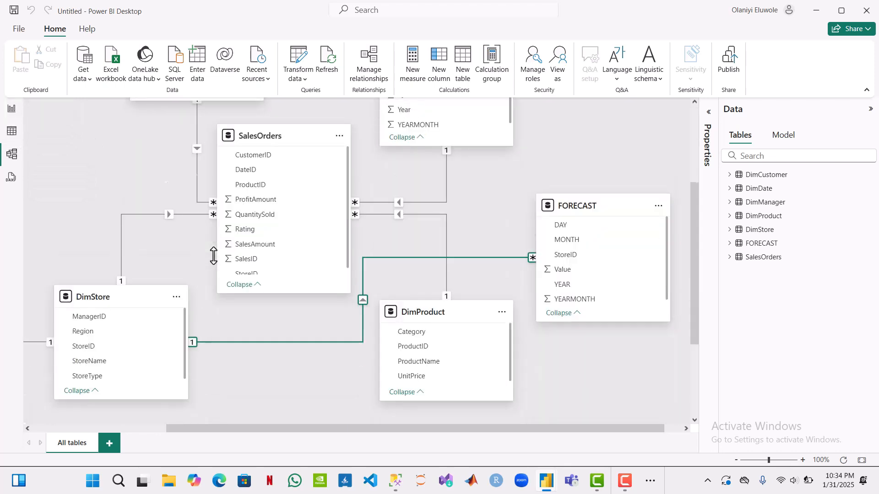
scroll(213, 255, "up", 2)
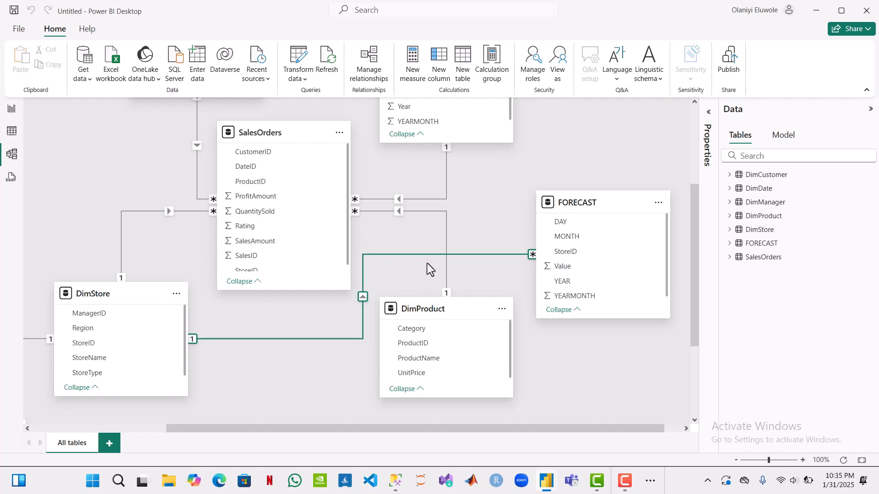
scroll(468, 213, "up", 3)
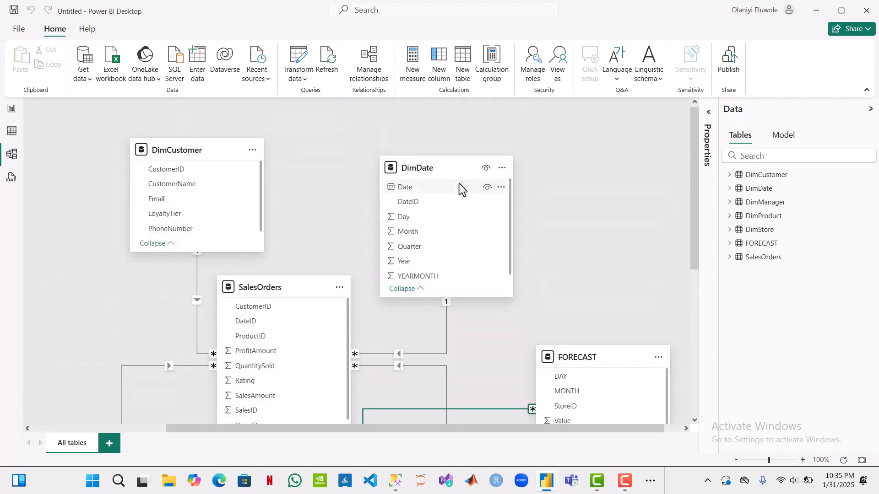
Step: Mark the DimDate table as a date table, using Date as its date column, and save the setting
left_click(445, 160)
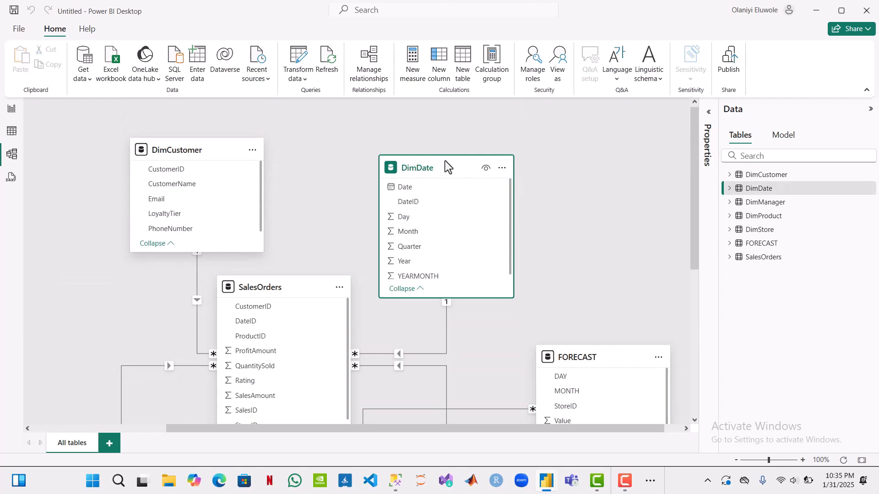
right_click(445, 160)
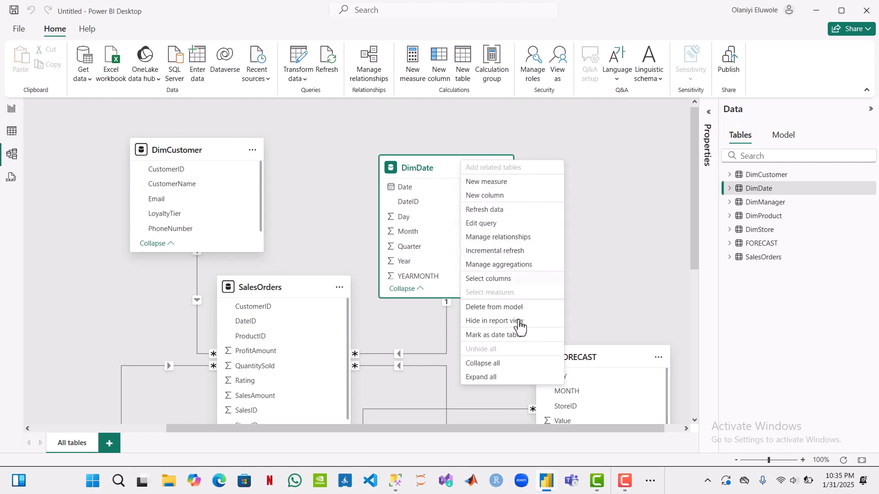
left_click(504, 335)
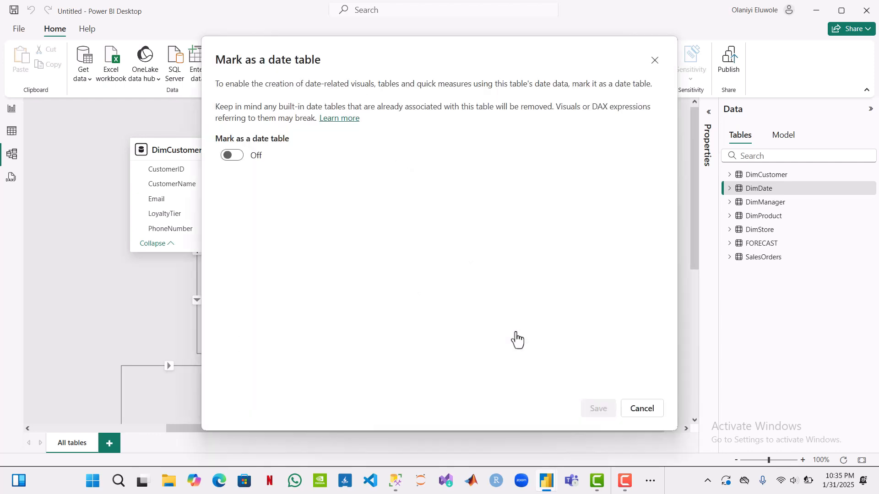
left_click(229, 155)
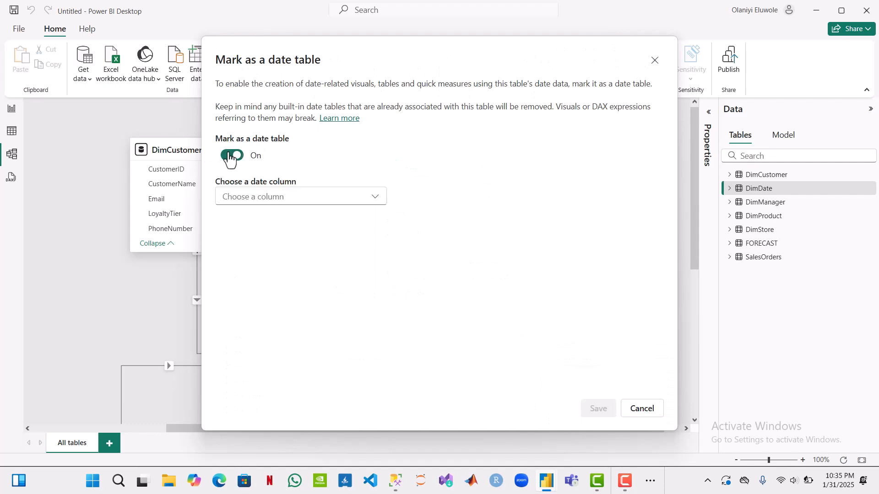
left_click(372, 202)
left_click(354, 224)
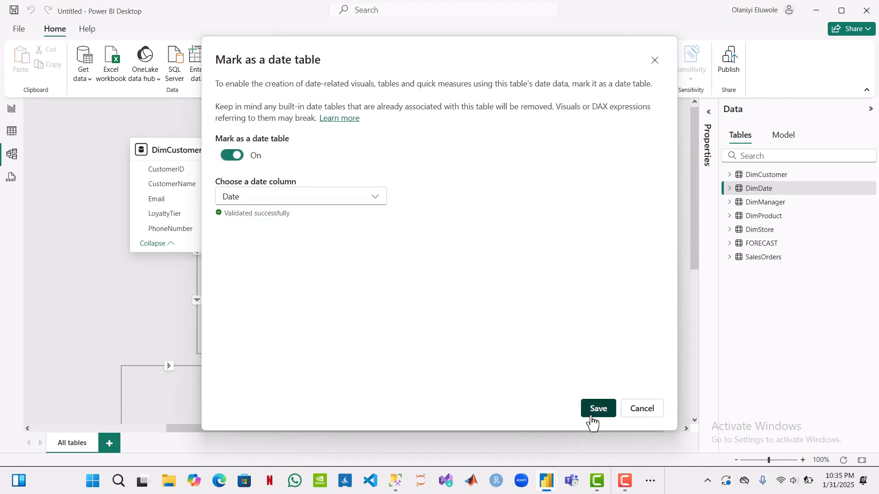
left_click(591, 415)
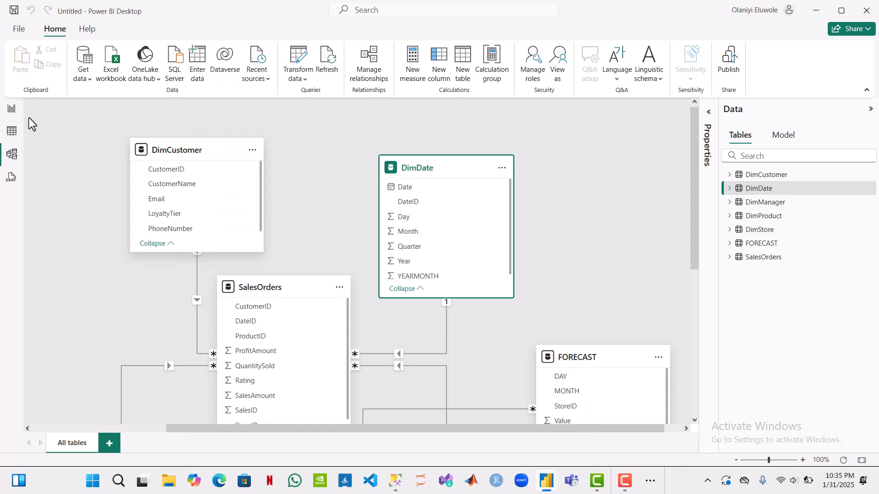
left_click(11, 112)
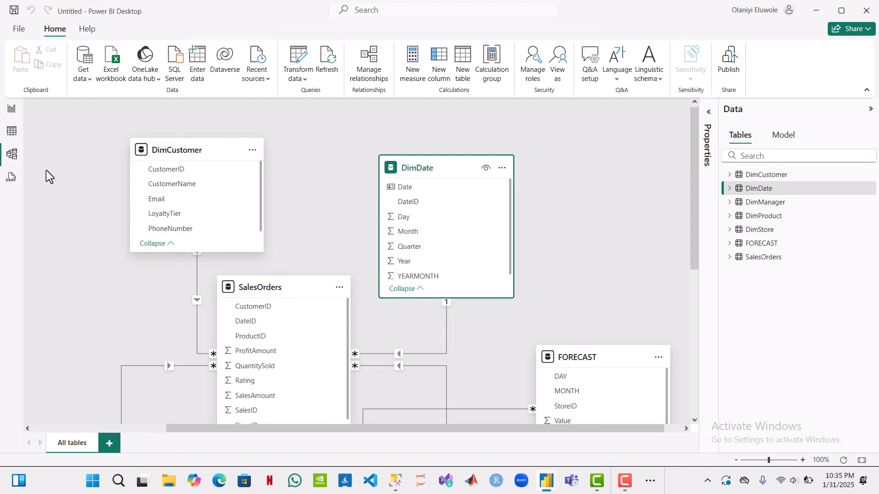
left_click(12, 133)
left_click(10, 111)
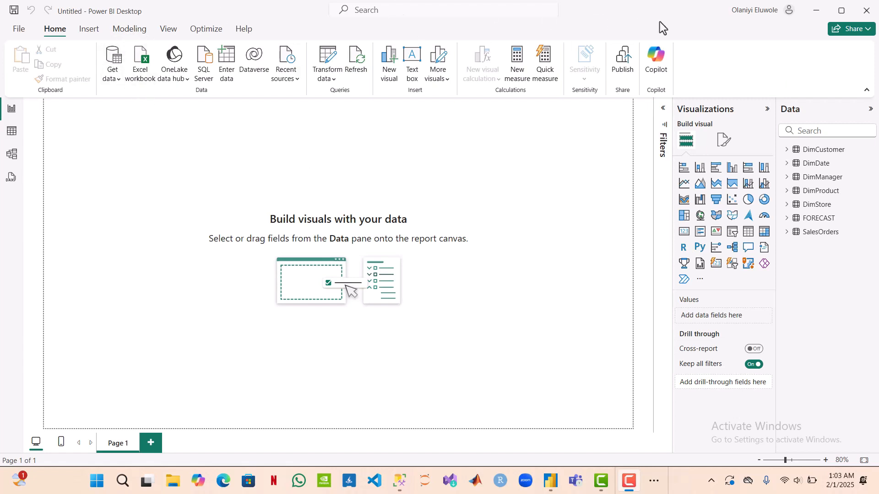
key("alt+n")
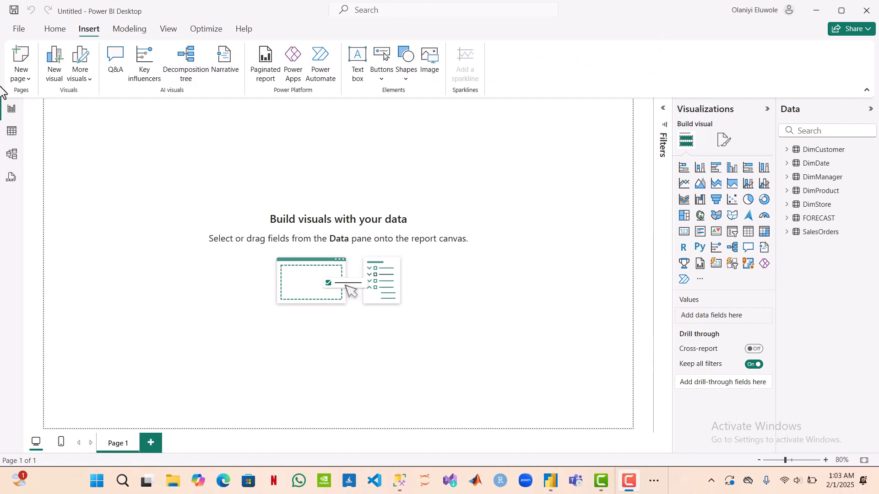
Step: Start a new calculated table in the table view and name it MEASURE
left_click(11, 134)
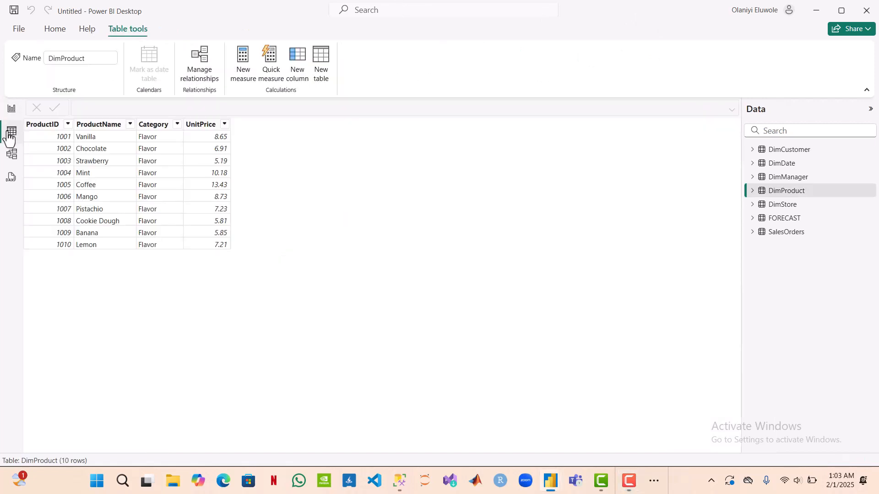
left_click(321, 68)
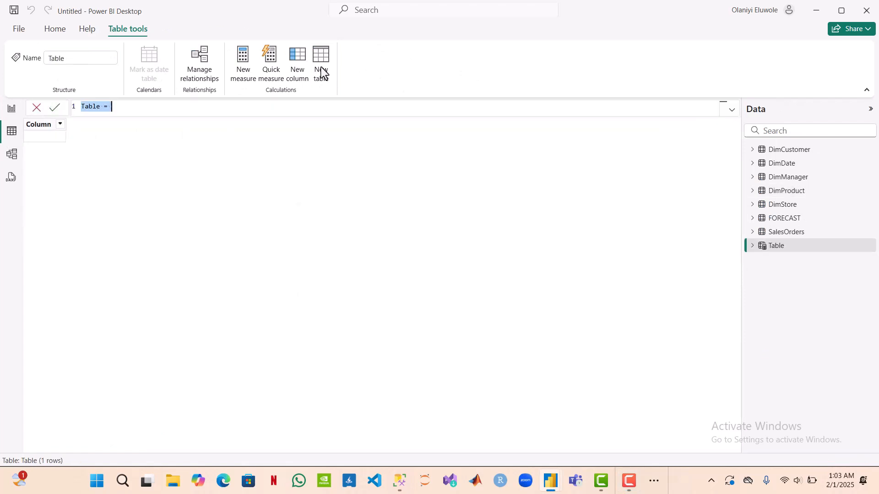
double_click(98, 107)
type("Mes")
key("BackSpace")
key("BackSpace")
key("BackSpace")
type("MEASURE")
Step: Define the MEASURE table with the formula DISTINCT({" "}) and expand it in the list of tables
left_click(129, 109)
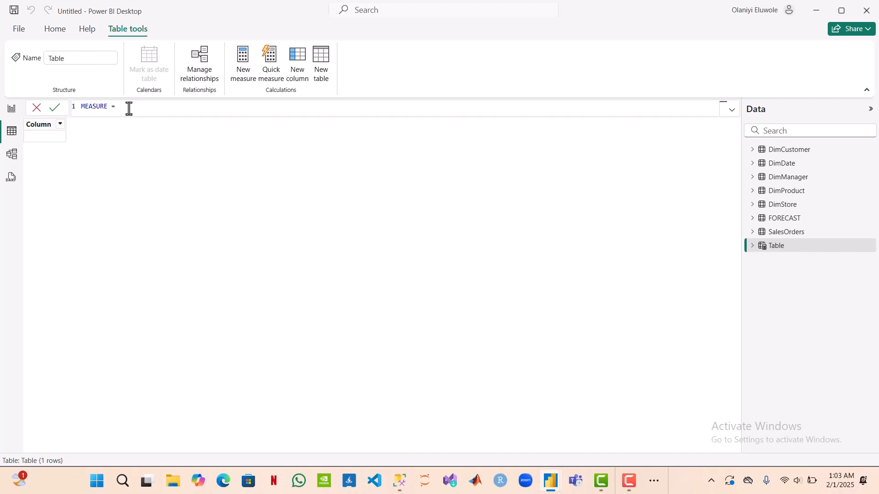
type("DIS")
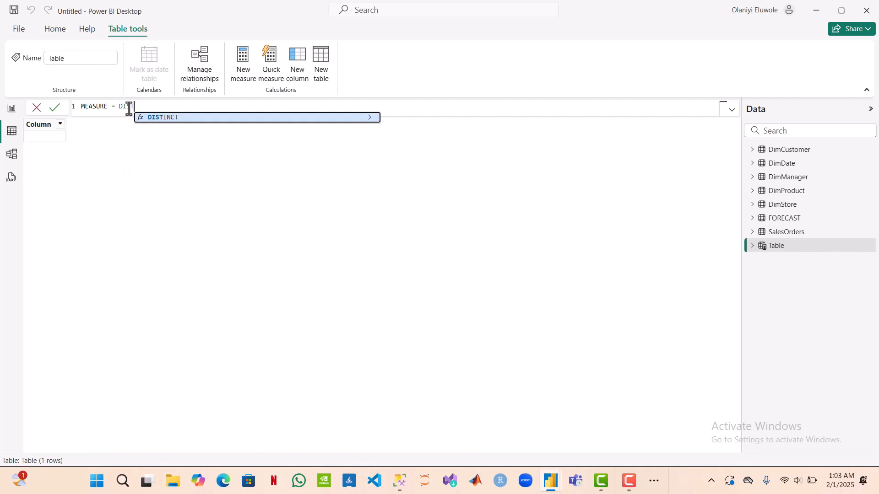
type("T")
key("Tab")
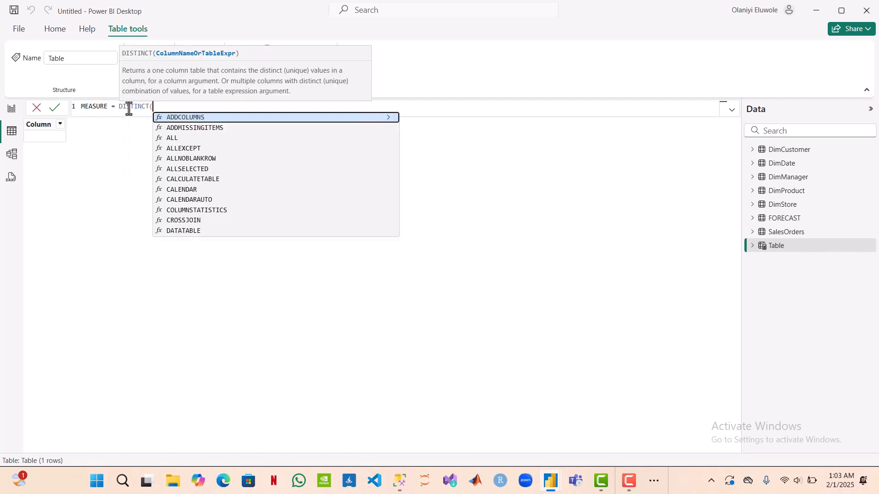
type("{}")
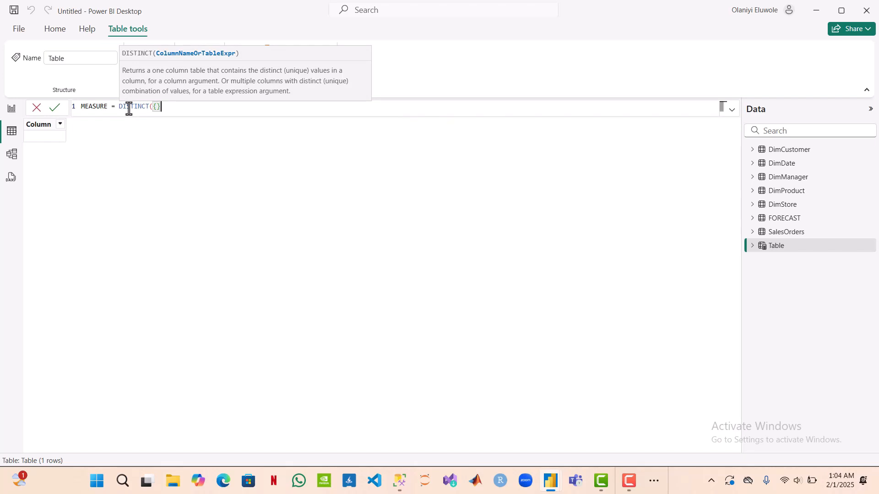
type("\"\" )")
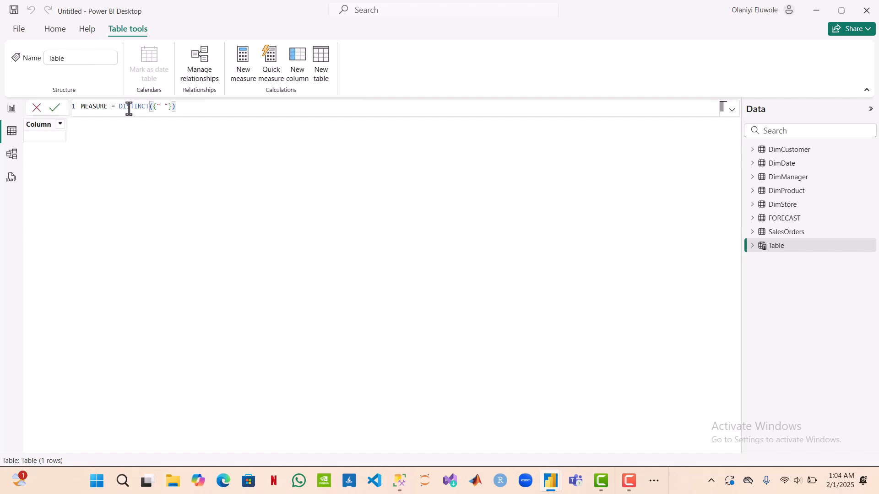
key("Return")
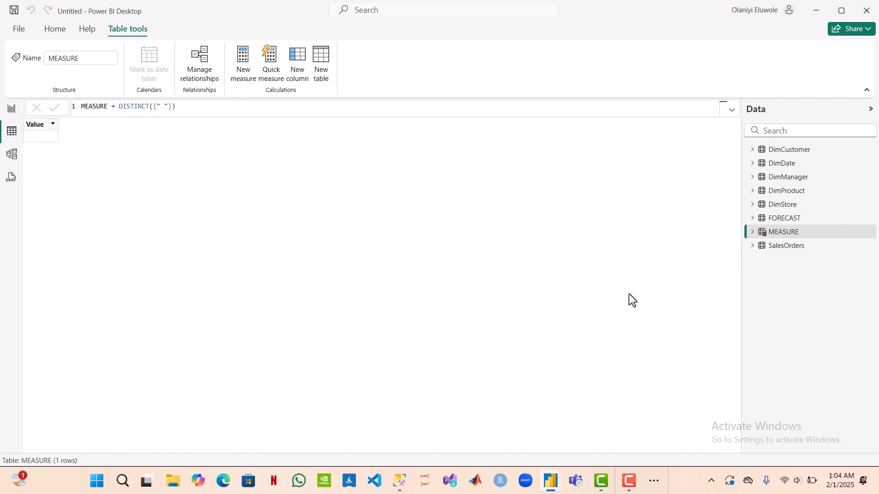
left_click(751, 232)
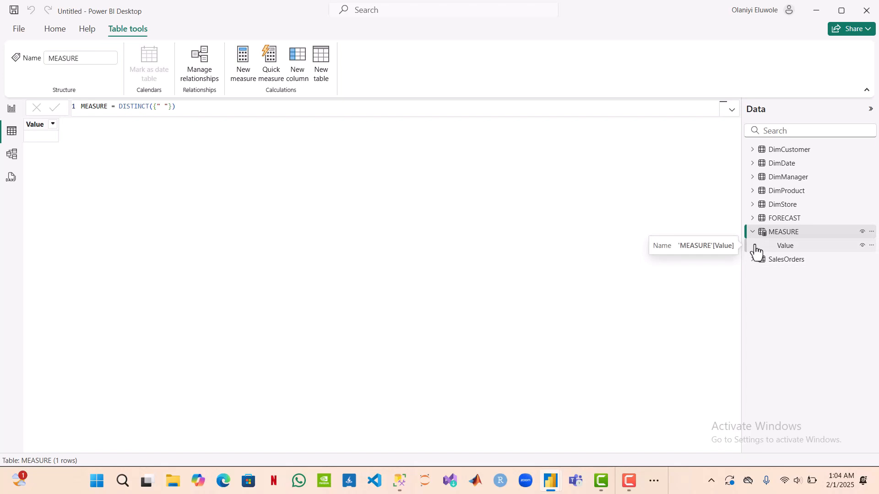
Step: Review the project scenario in Word and the EXECUTIVE SUMMARY page of the CHOCOLATEFACTORY report, then return to the untitled report
left_click(654, 488)
mouse_move(693, 448)
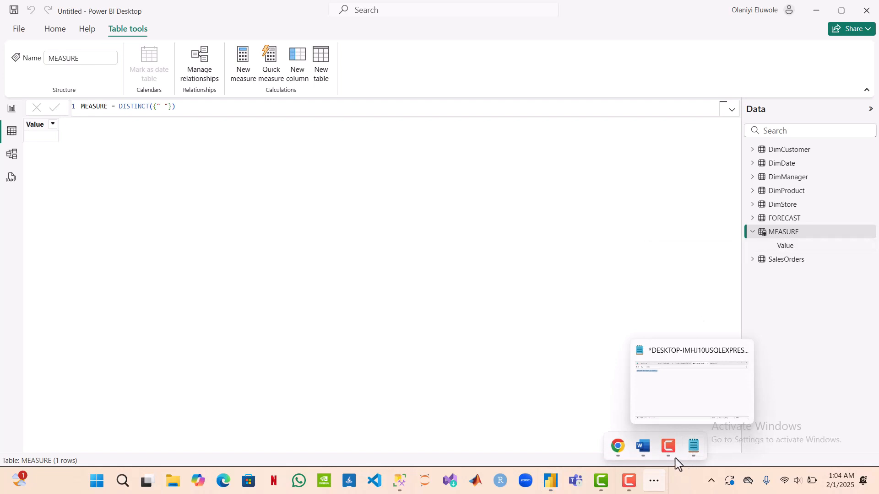
left_click(640, 450)
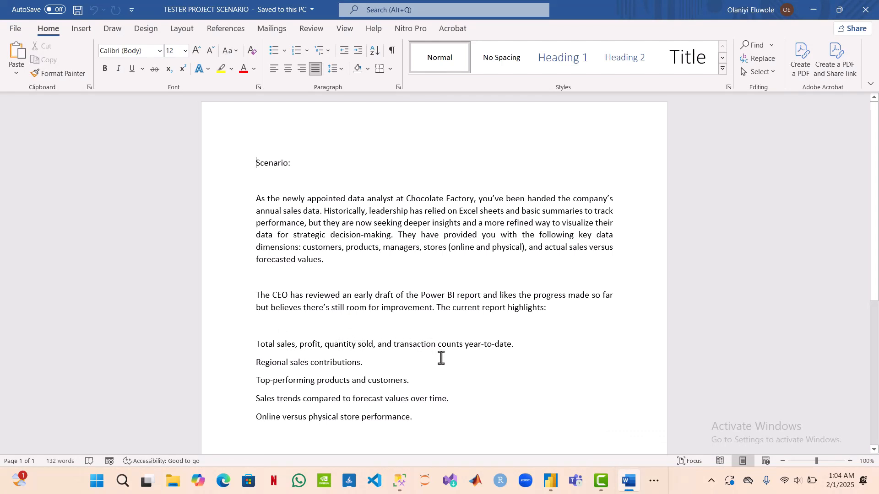
left_click(806, 19)
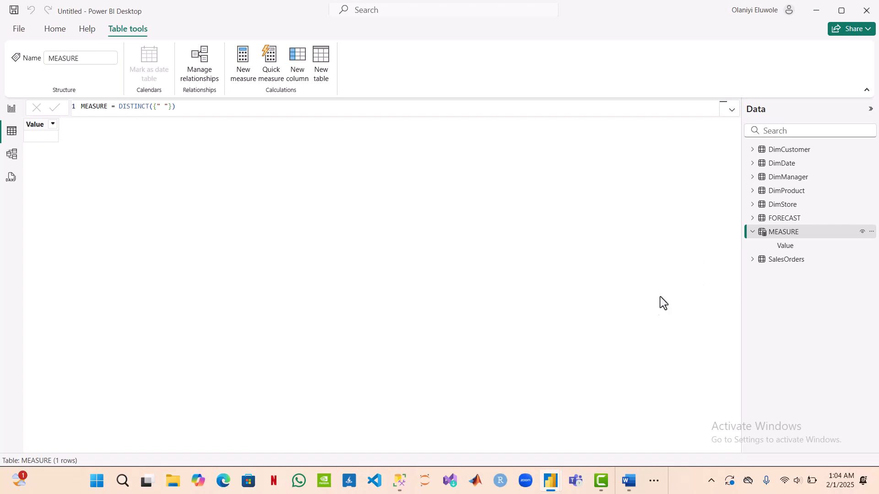
mouse_move(551, 481)
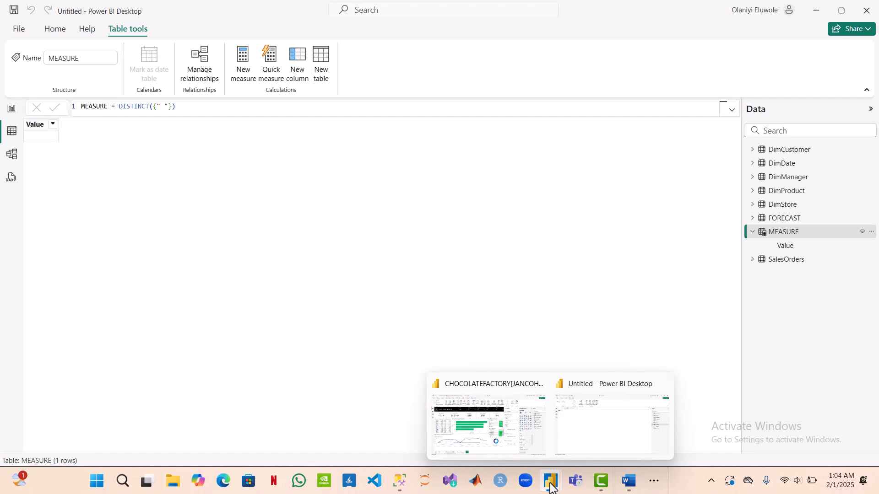
left_click(507, 434)
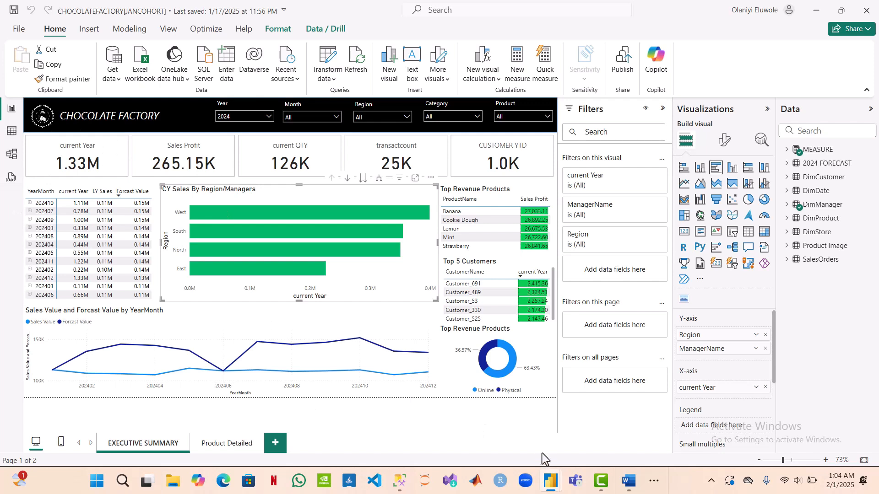
mouse_move(551, 480)
left_click(579, 441)
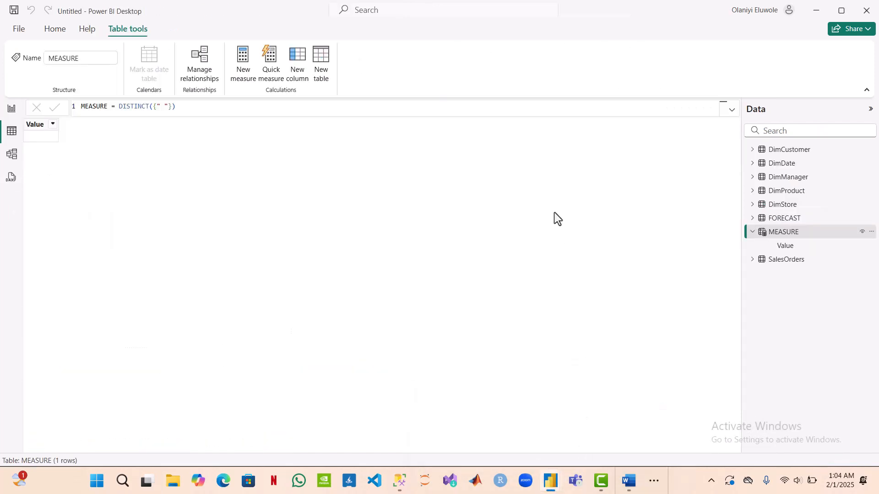
Step: Start a new measure in the MEASURE table and name it Current QTY
left_click(248, 56)
double_click(105, 108)
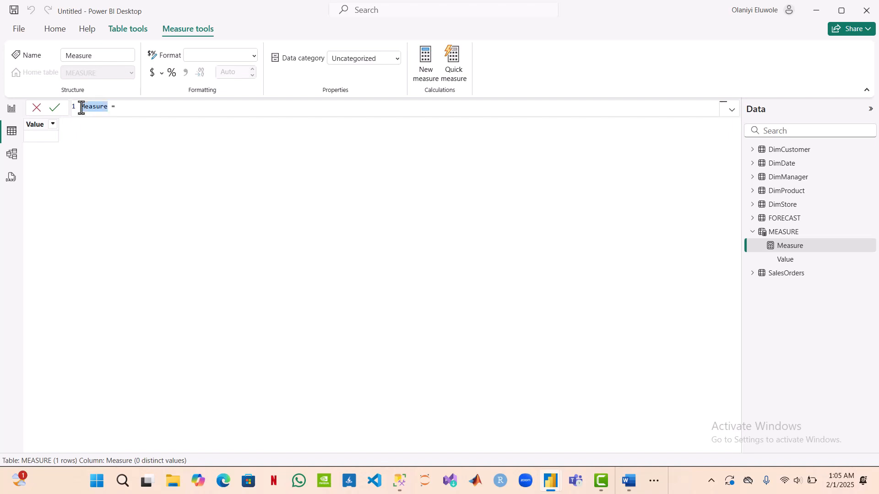
type("E")
type("urrre")
key("BackSpace")
key("BackSpace")
type("ent QTY")
left_click(143, 108)
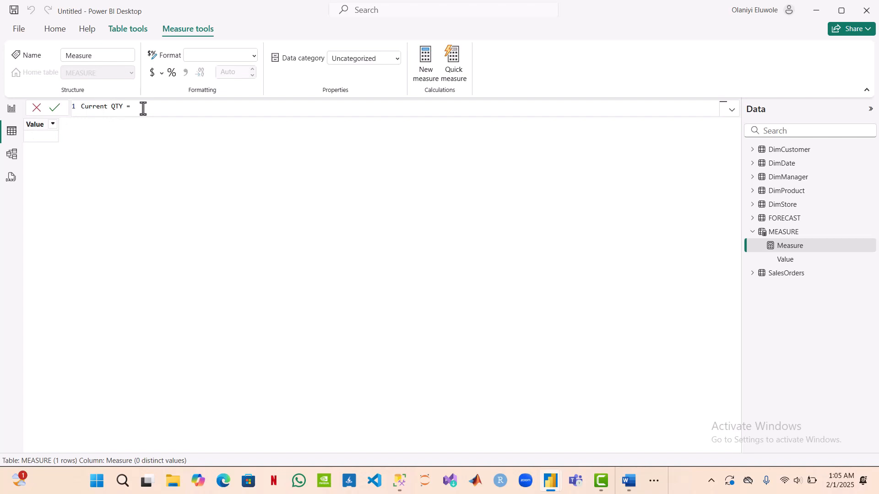
Step: Enter CALCULATE(SUM(SalesOrders[QuantitySold]) as the opening expression of the Current QTY measure
type("CAL")
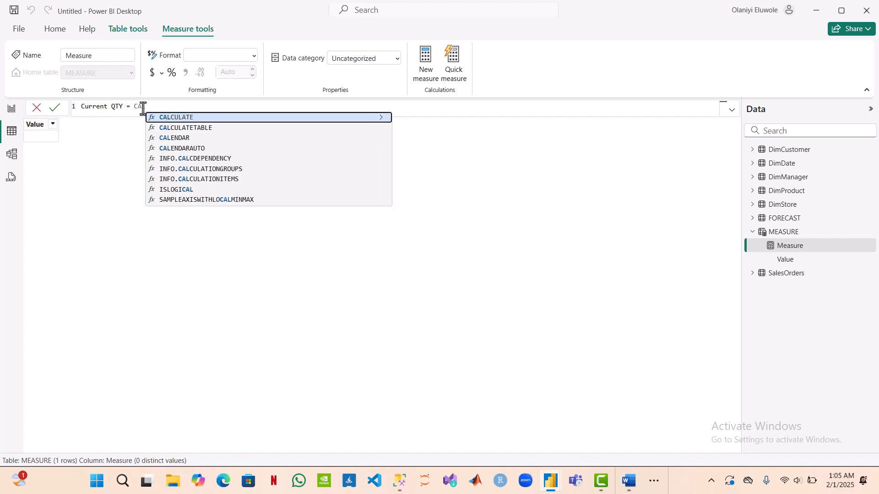
key("Tab")
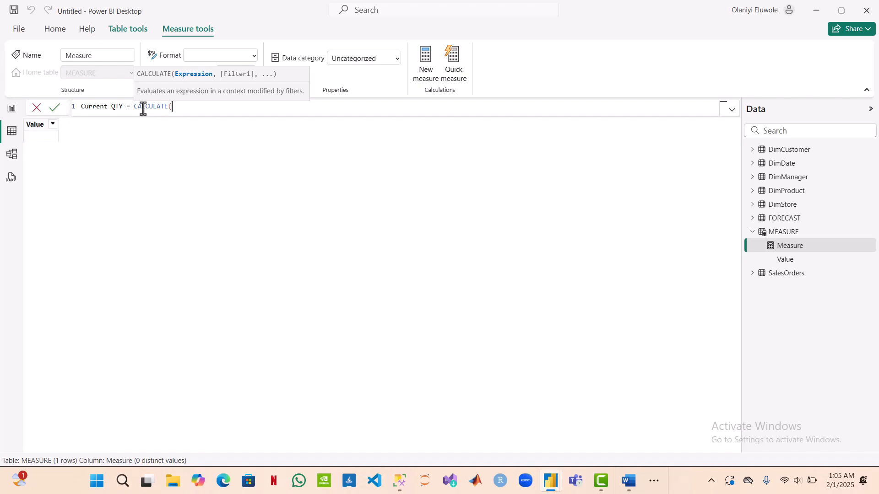
type("SUM(")
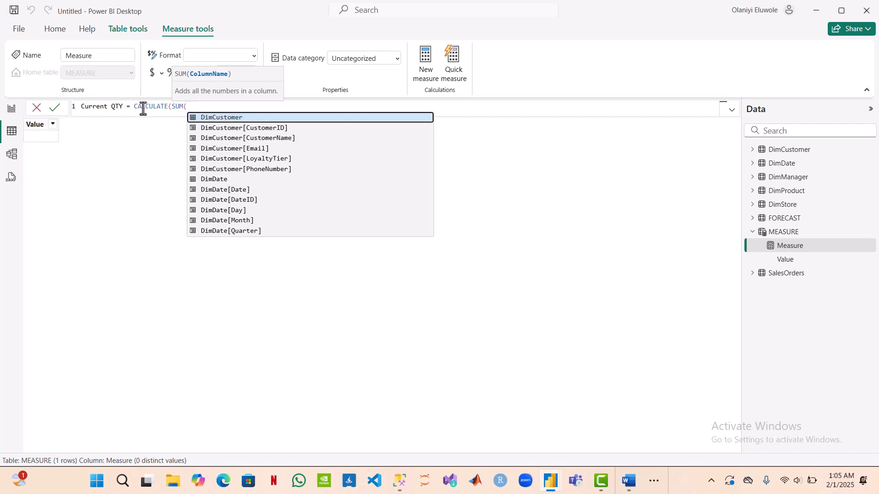
type("S")
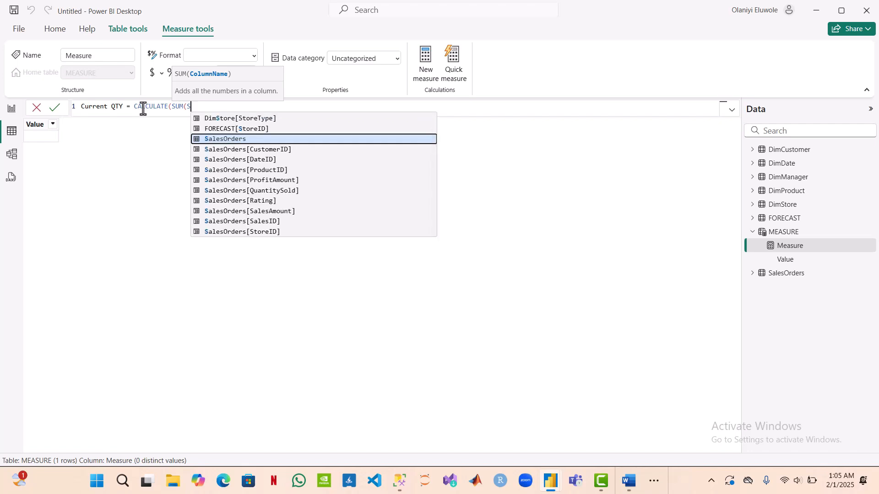
key("Down")
key("Down")
key("Down")
key("Down")
key("Down")
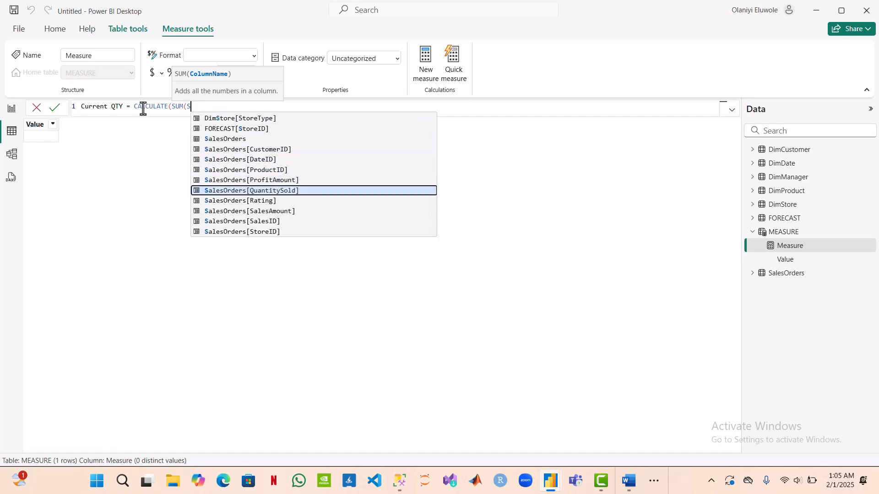
key("Tab")
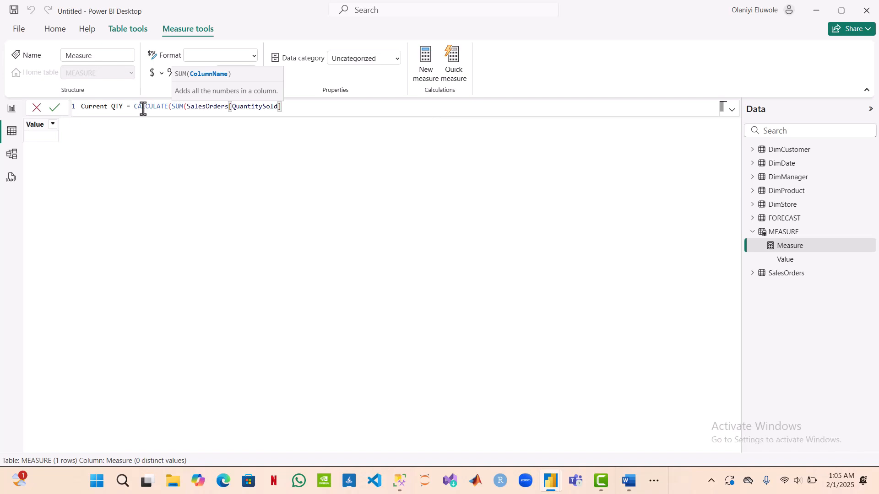
type(")")
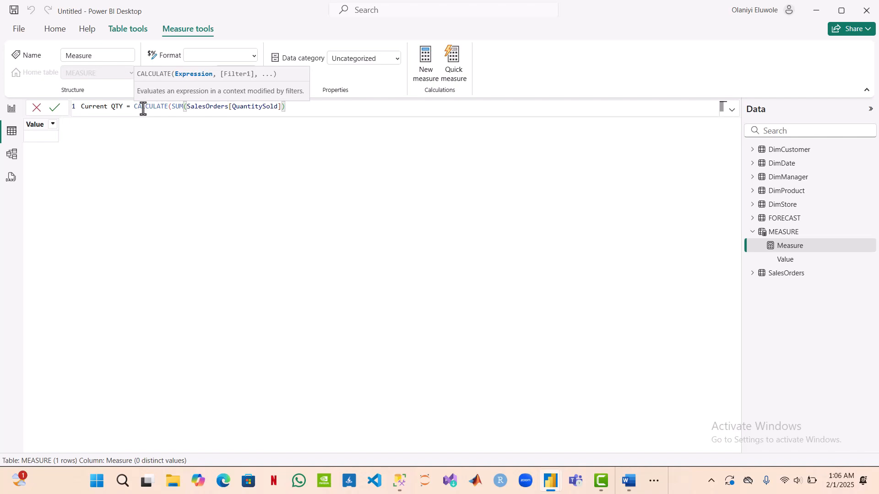
type(",")
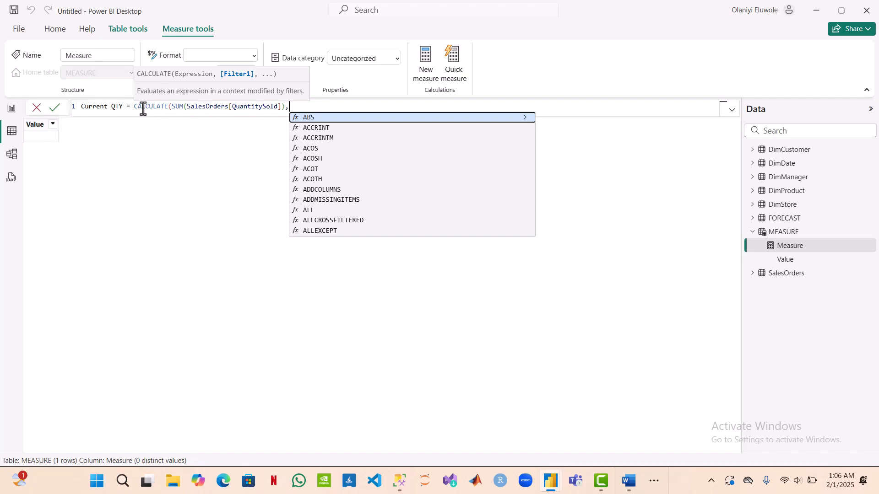
Step: Complete the Current QTY measure with the filter DATESYTD(DimDate[Date]) and commit the formula
type("DATES")
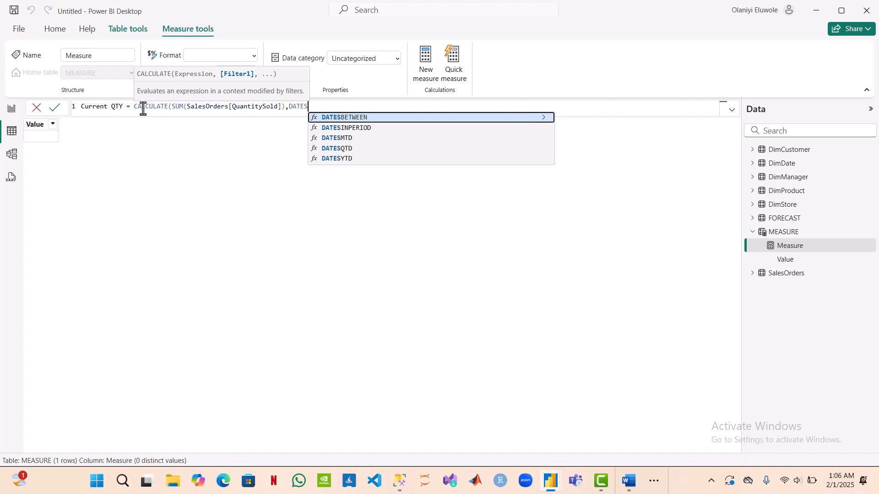
type("YT")
key("Tab")
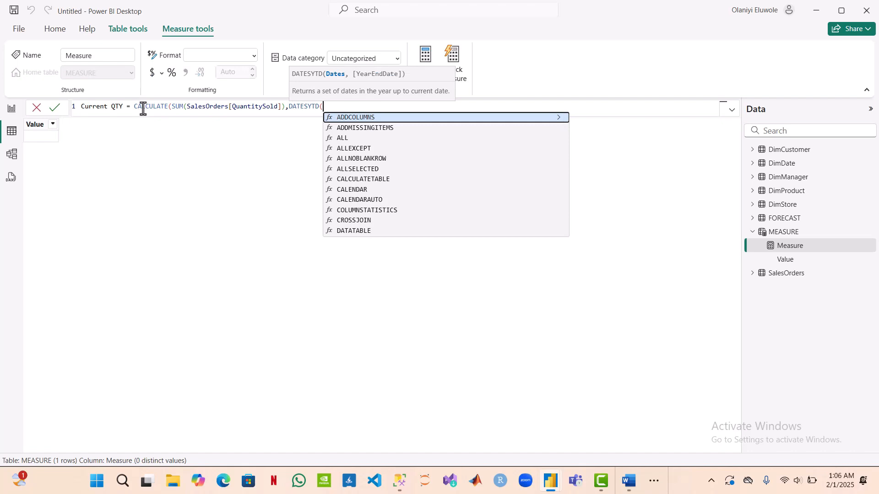
type("Dim")
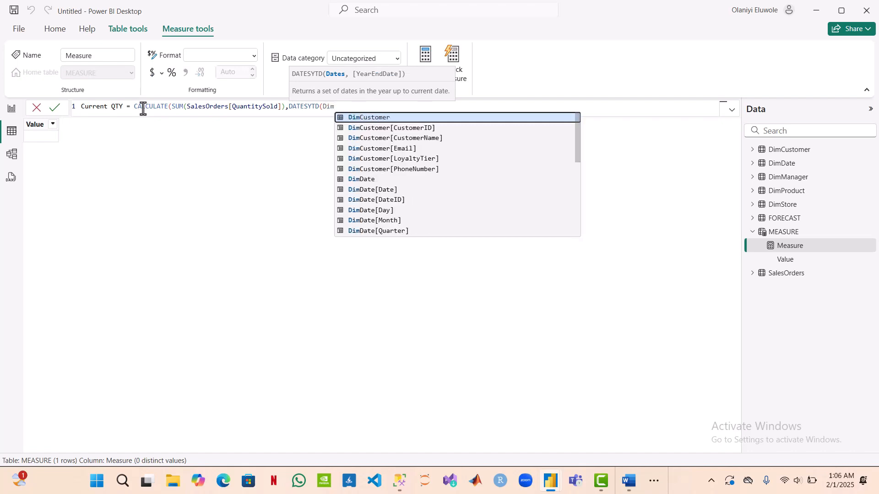
type("DAT")
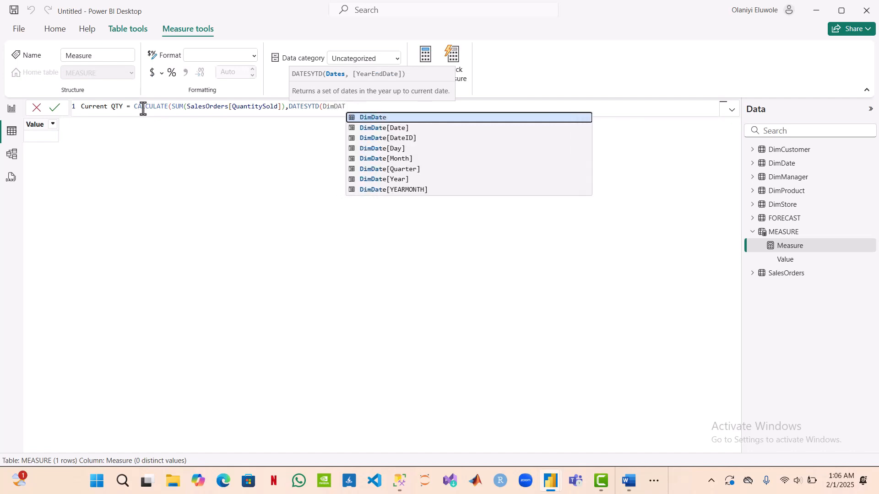
key("Down")
key("Tab")
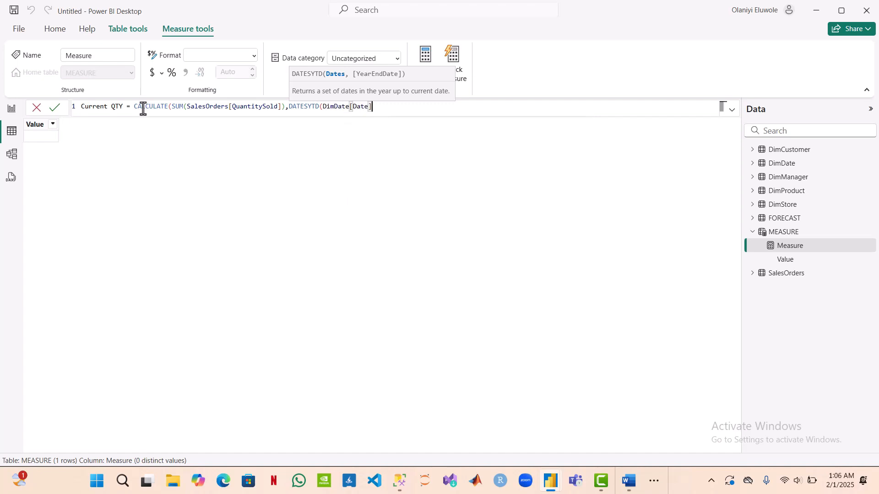
type(")")
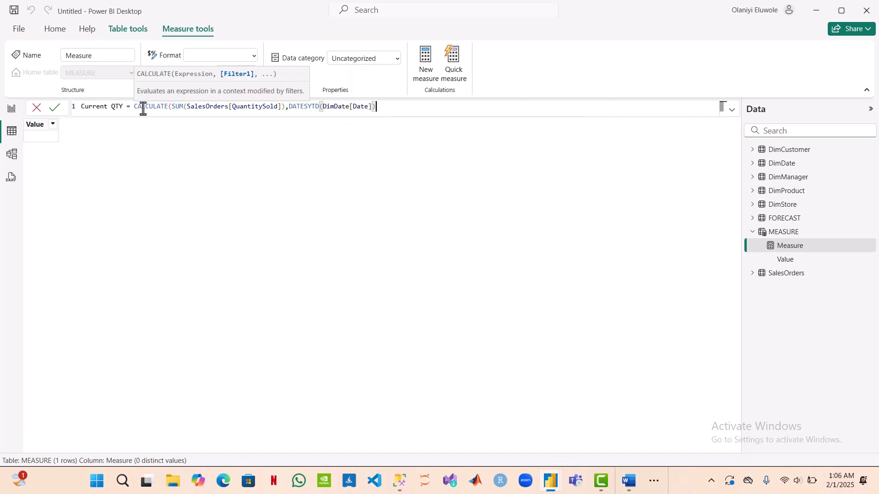
type(")")
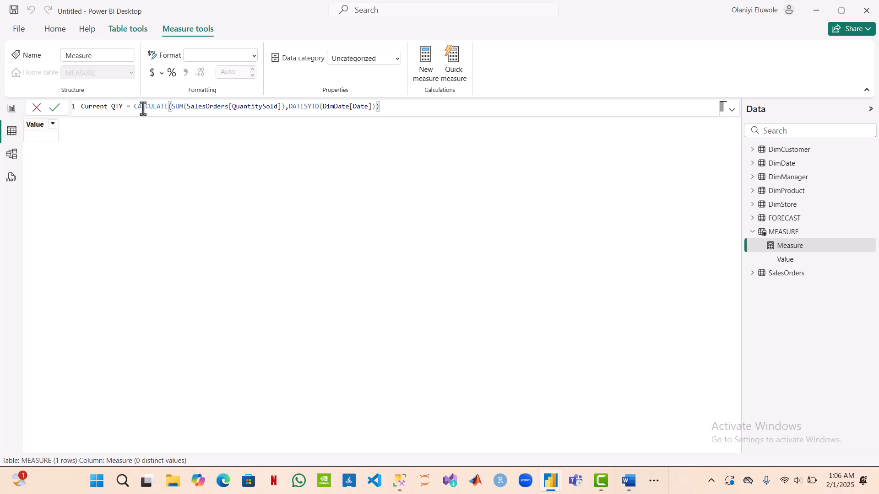
key("Return")
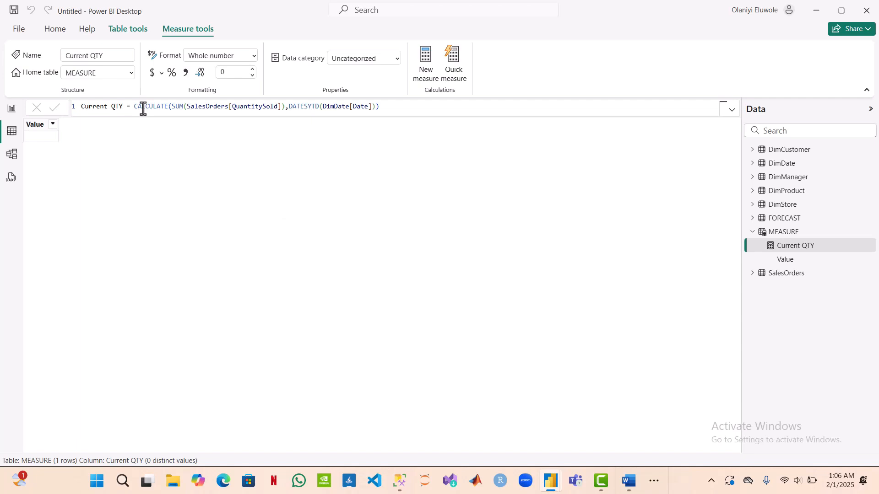
Step: Start a new measure from the report view, name it Current Year and begin its formula with CALCULATE(
left_click(10, 112)
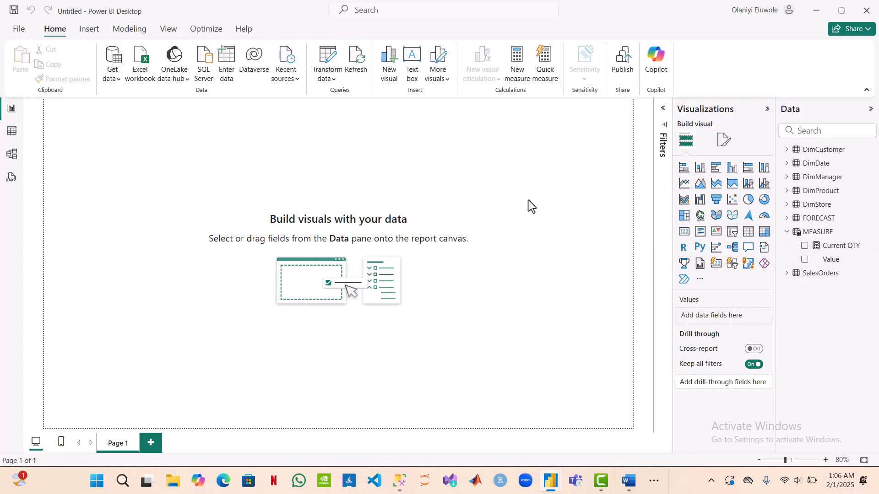
left_click(523, 62)
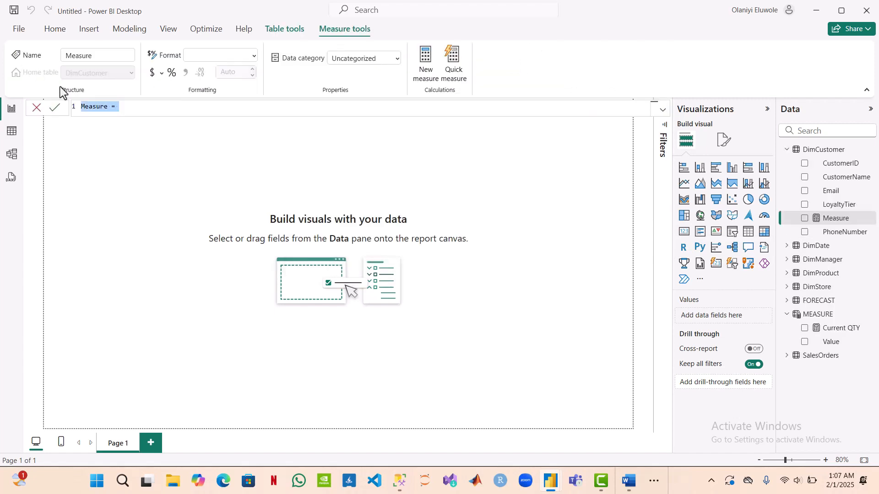
double_click(108, 106)
left_click_drag(109, 108, 82, 108)
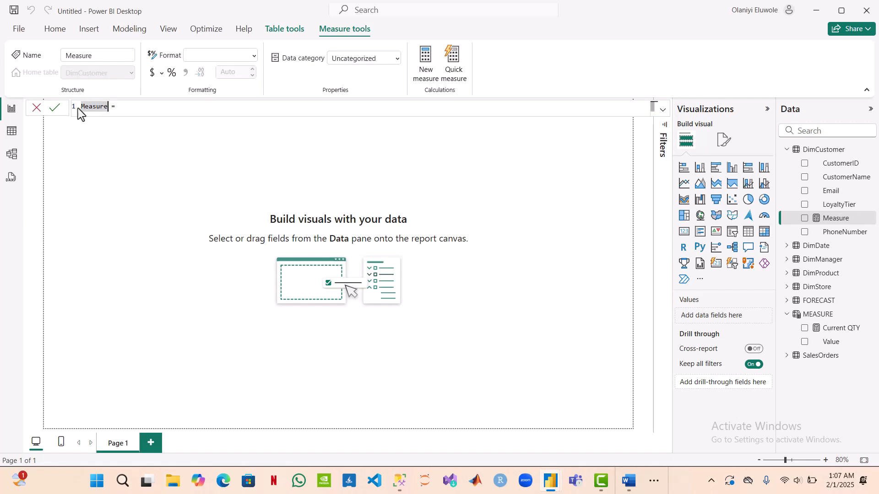
type("Current Year")
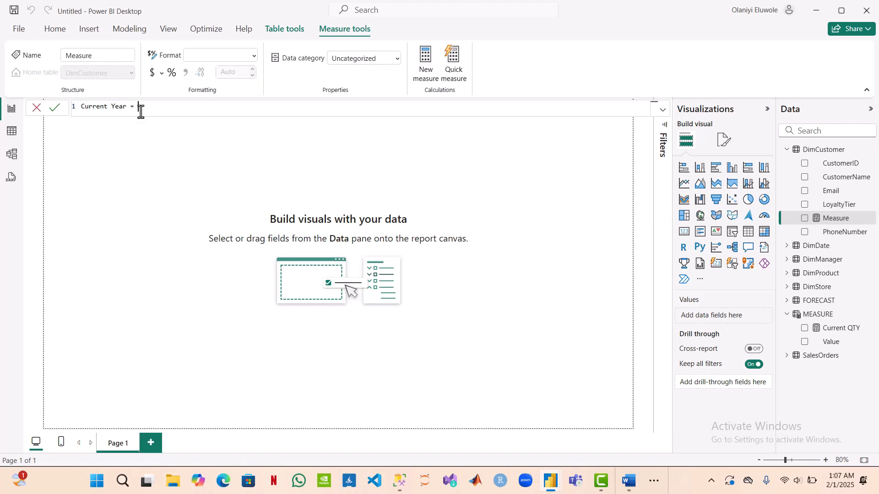
type("cal")
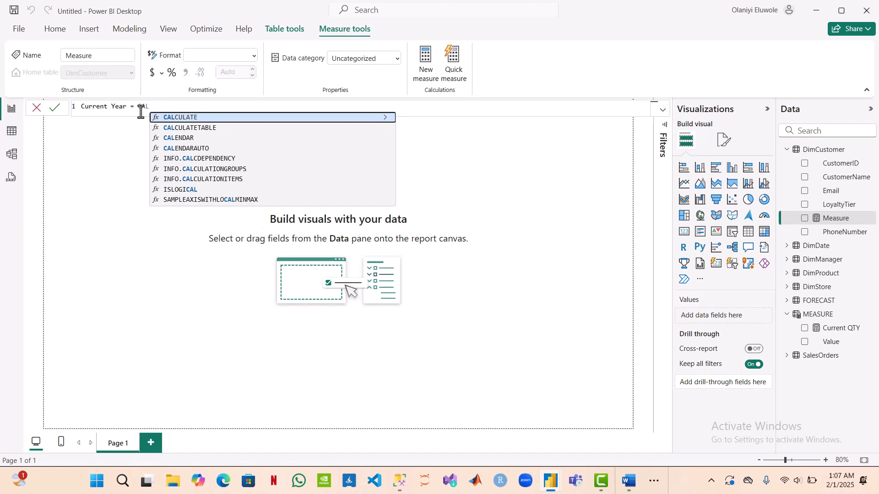
key("Tab")
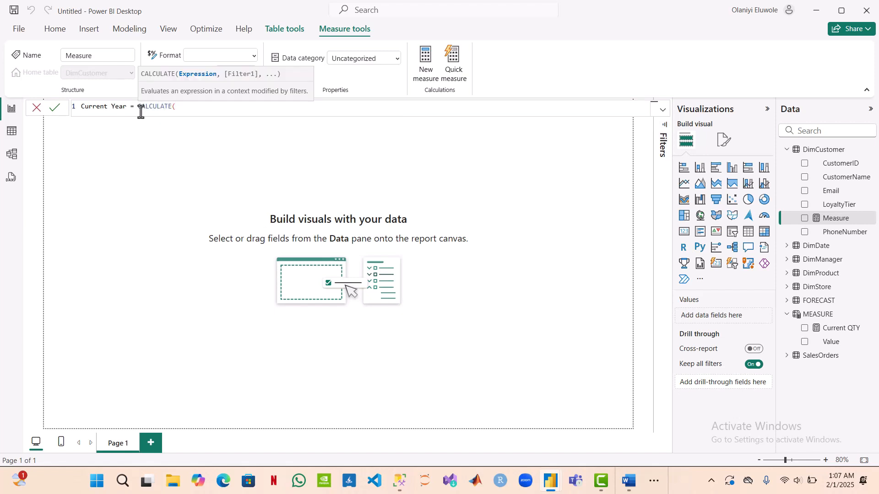
type("DIS")
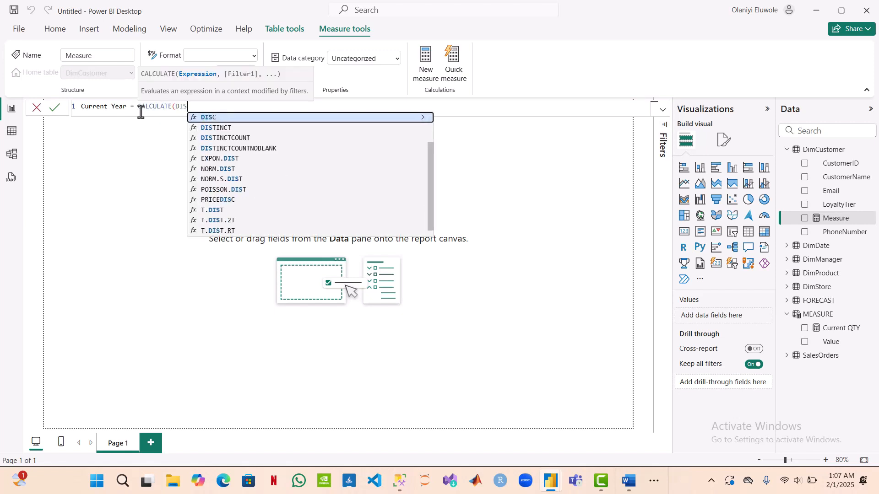
type("TINCT")
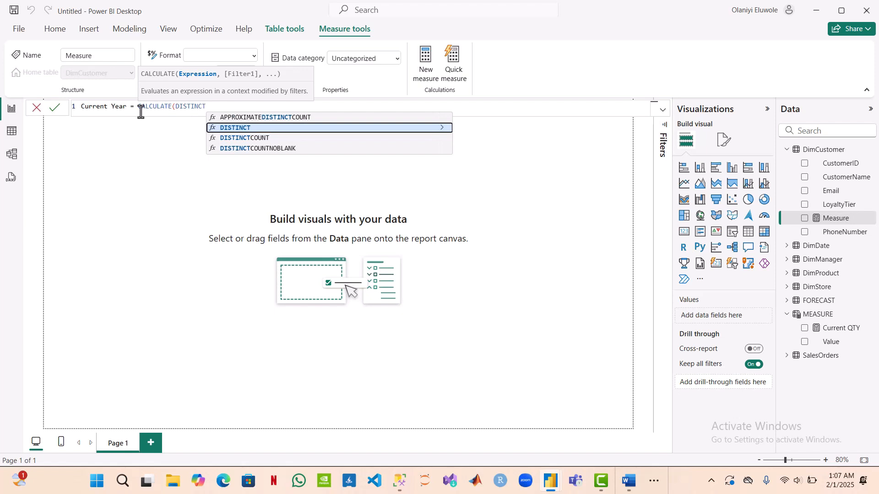
key("Down")
key("Tab")
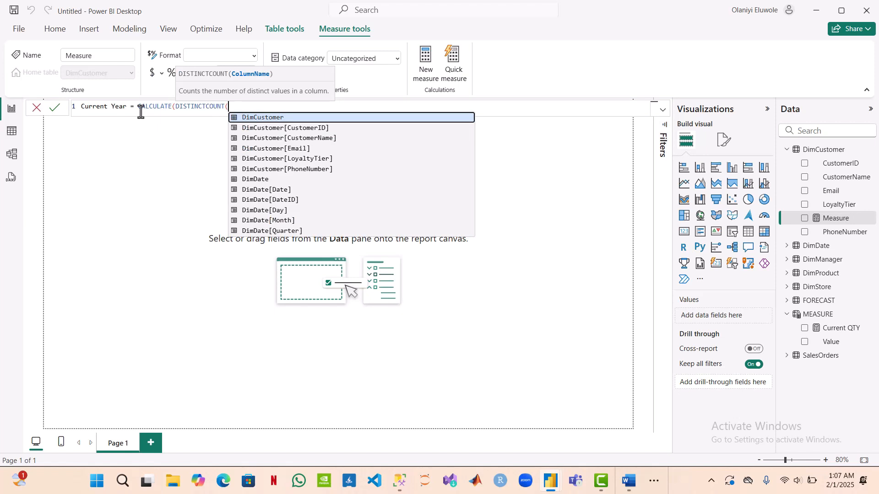
key("BackSpace")
key("BackSpace")
key("BackSpace")
key("BackSpace")
key("BackSpace")
key("BackSpace")
key("BackSpace")
key("BackSpace")
key("BackSpace")
key("BackSpace")
key("BackSpace")
key("BackSpace")
key("BackSpace")
key("BackSpace")
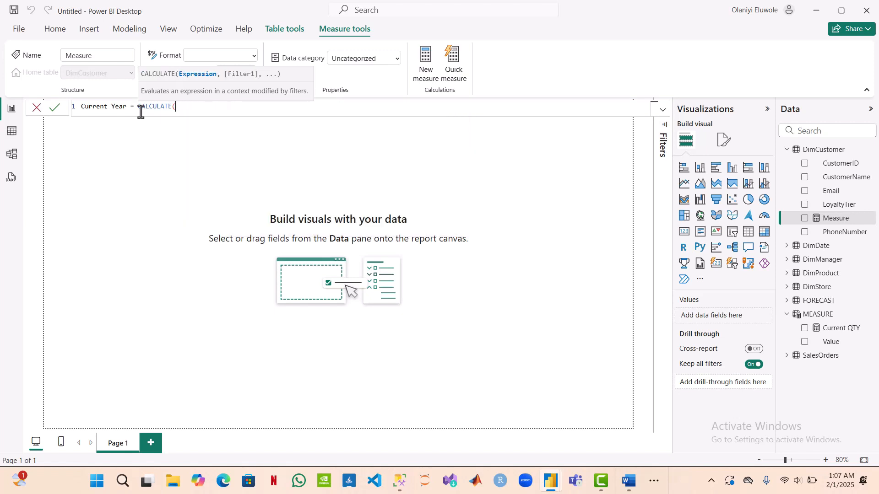
Step: Enter SUM(SalesOrders[SalesAmount]) as the expression inside CALCULATE for the Current Year measure
type("SU")
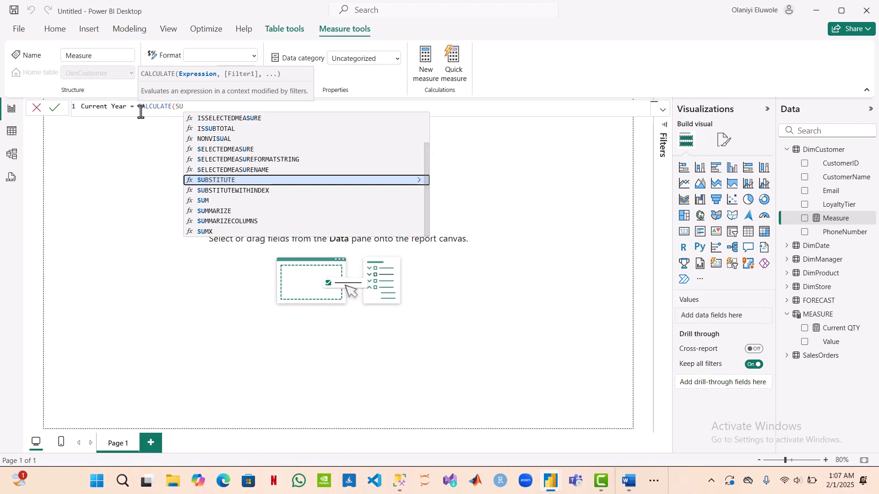
type("M(")
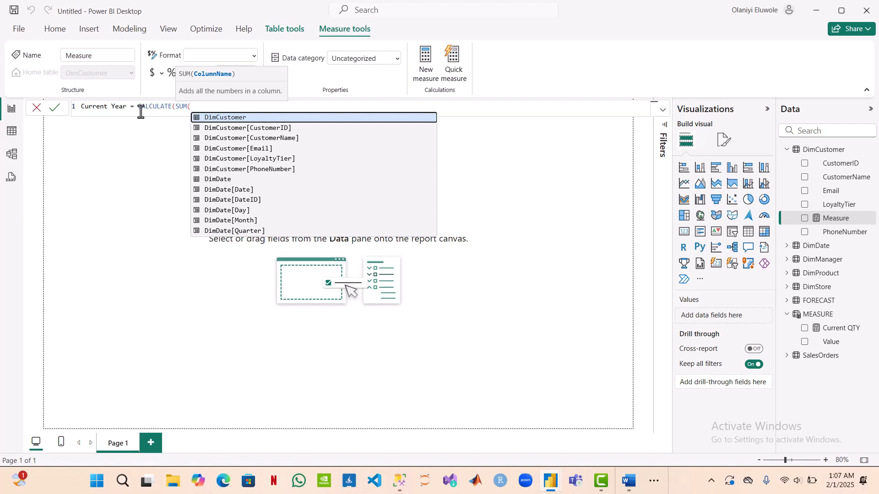
type("Sales")
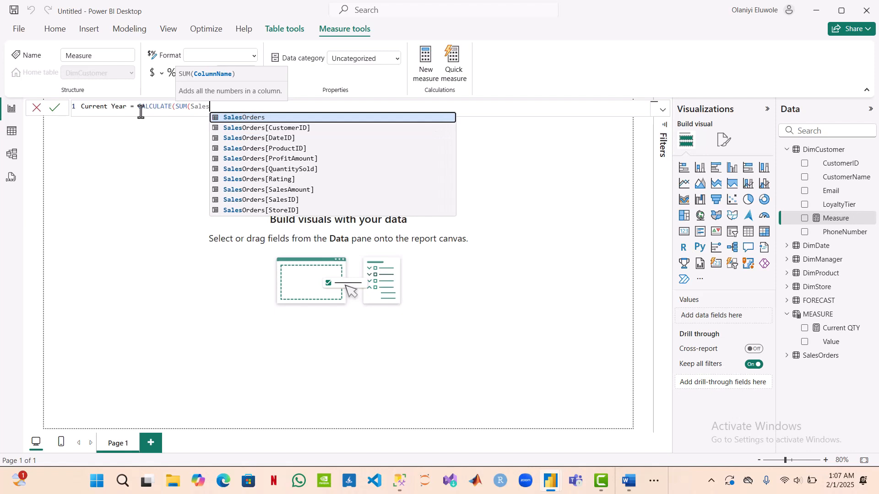
key("Down")
key("Down")
key("Down")
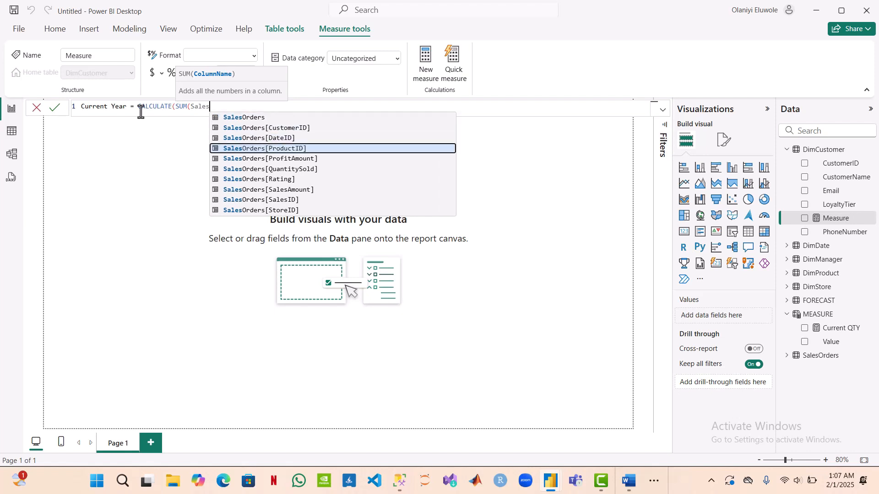
key("Down")
key("Down")
key("Down")
key("Down")
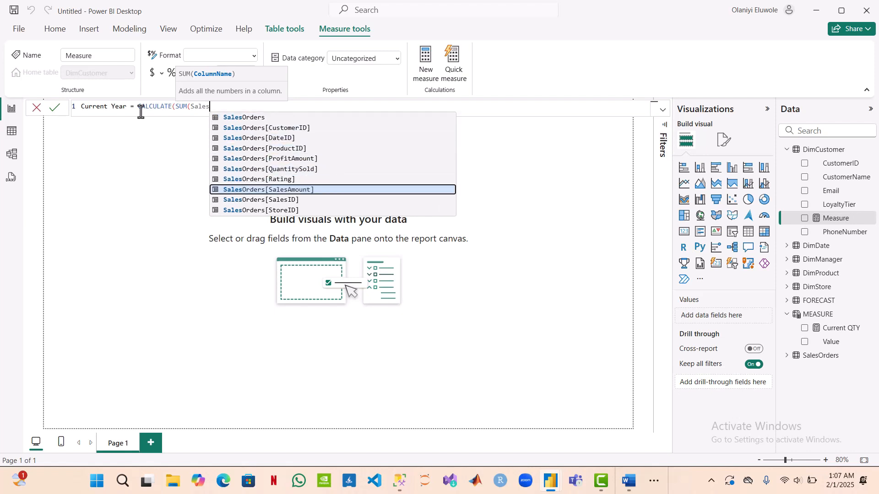
key("Tab")
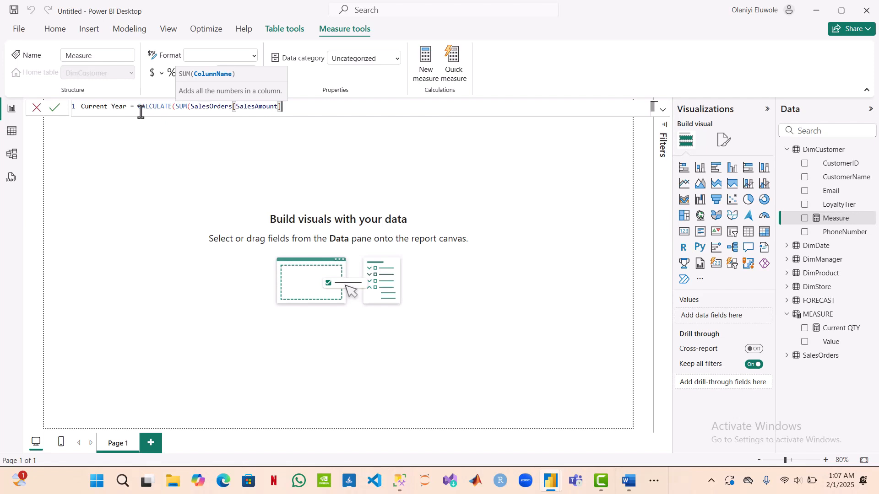
type(")")
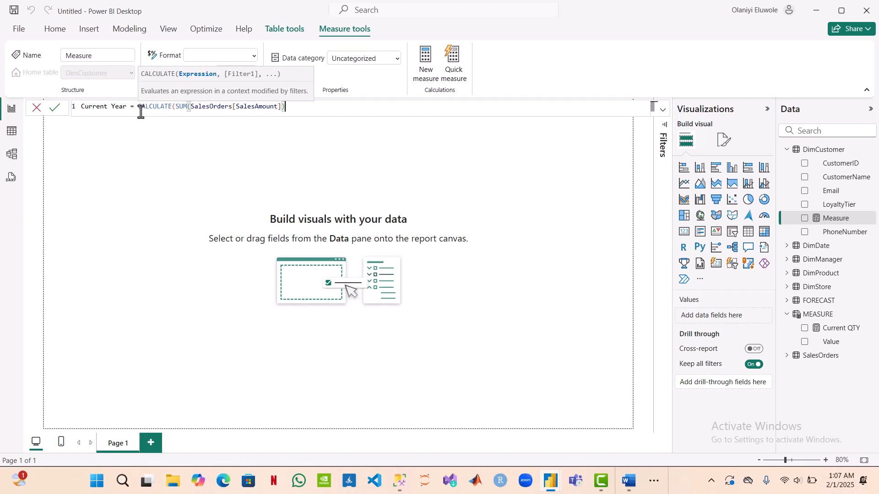
type(",")
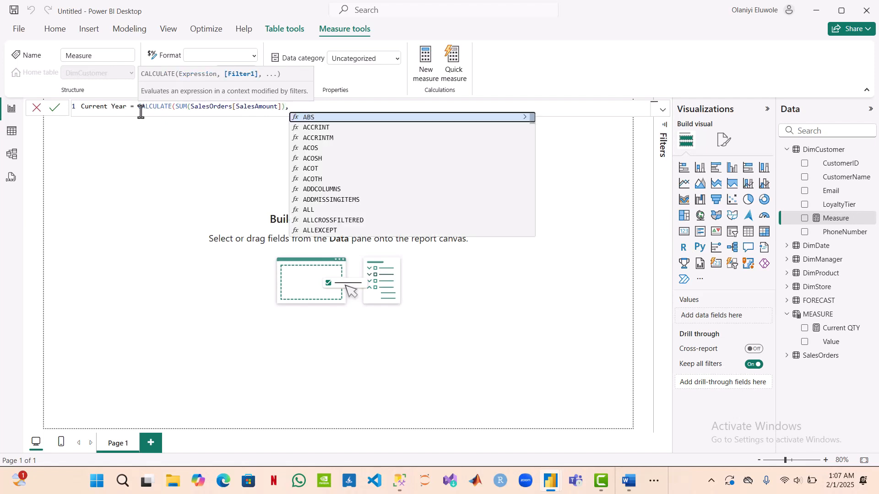
type("DA")
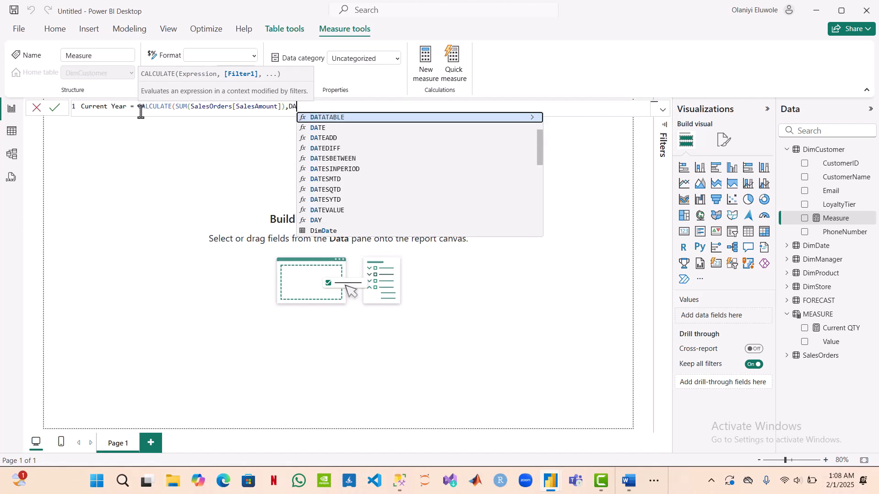
type("TES")
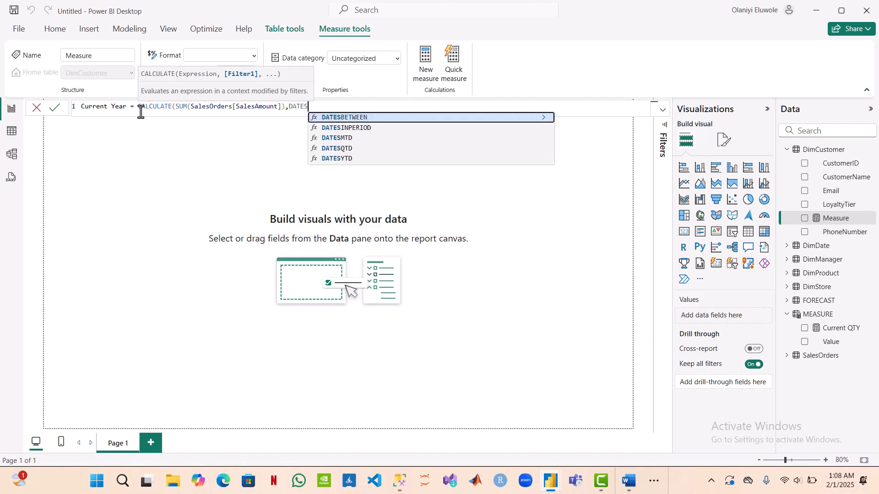
type("YTD(")
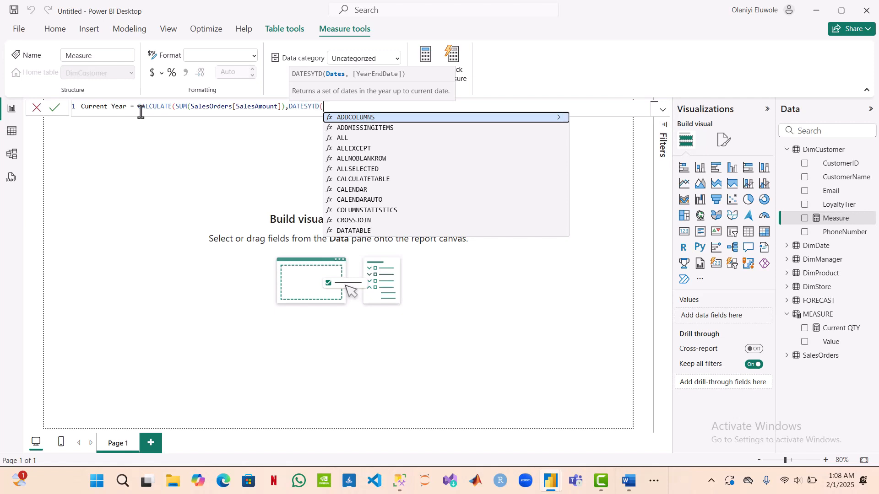
type("DIM")
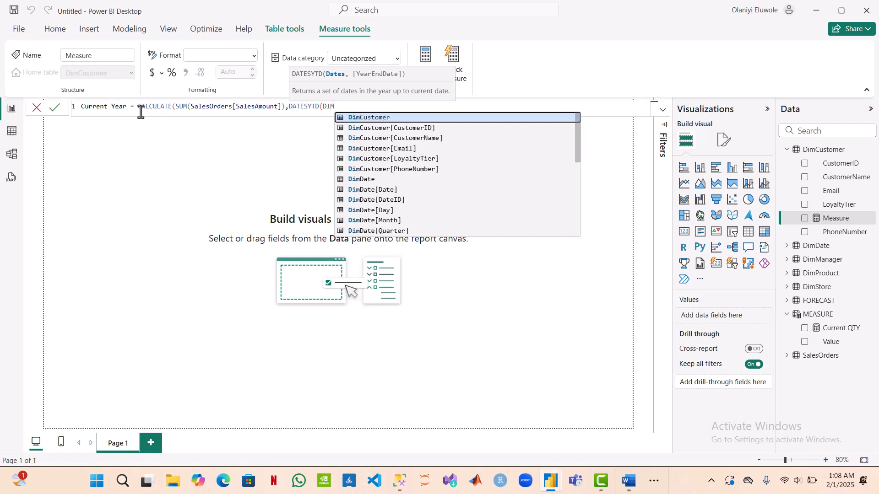
Step: Add the filter DATESYTD(DimDate[Date]) to the Current Year measure and commit the formula
key("Down")
key("Down")
key("Down")
key("Down")
key("Down")
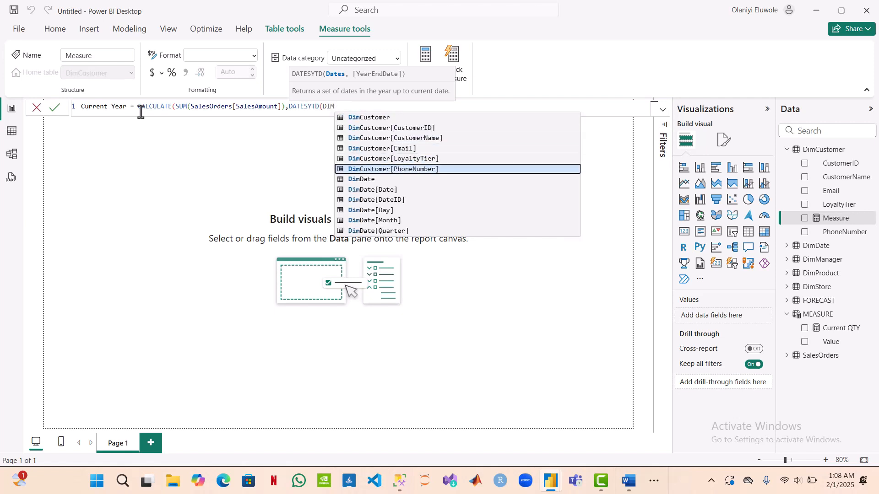
key("Down")
key("Down")
key("Tab")
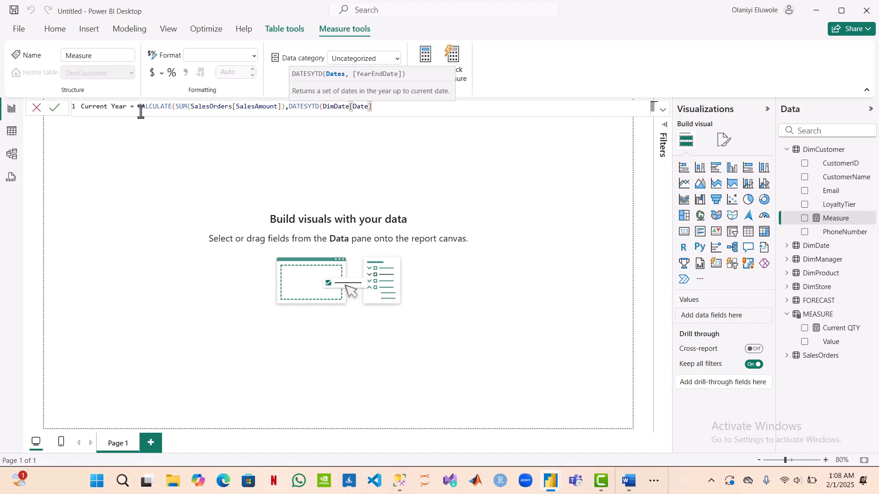
type(")")
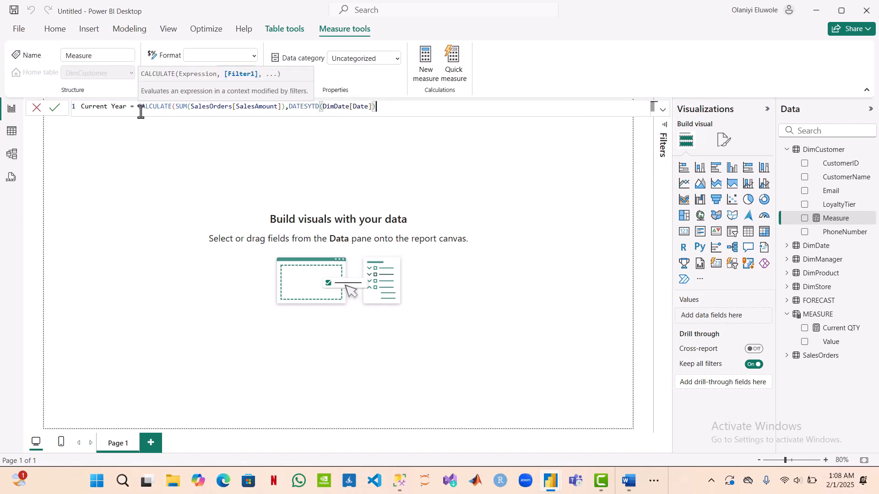
type(")")
key("Return")
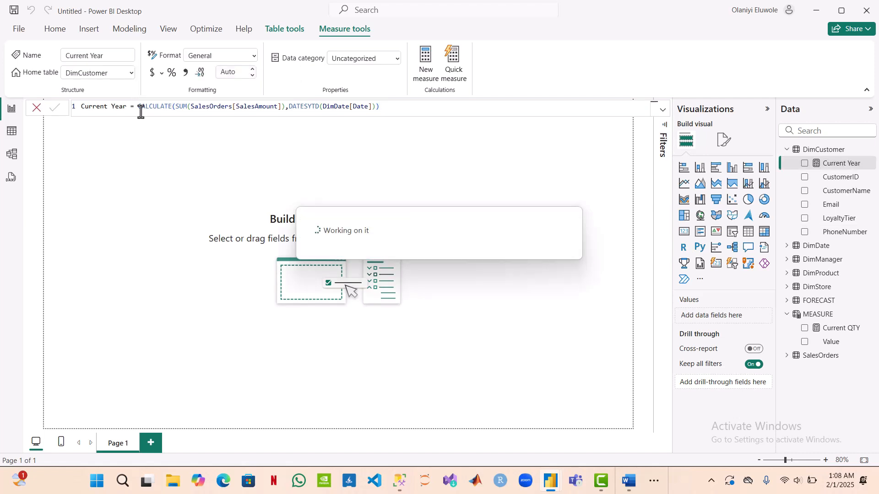
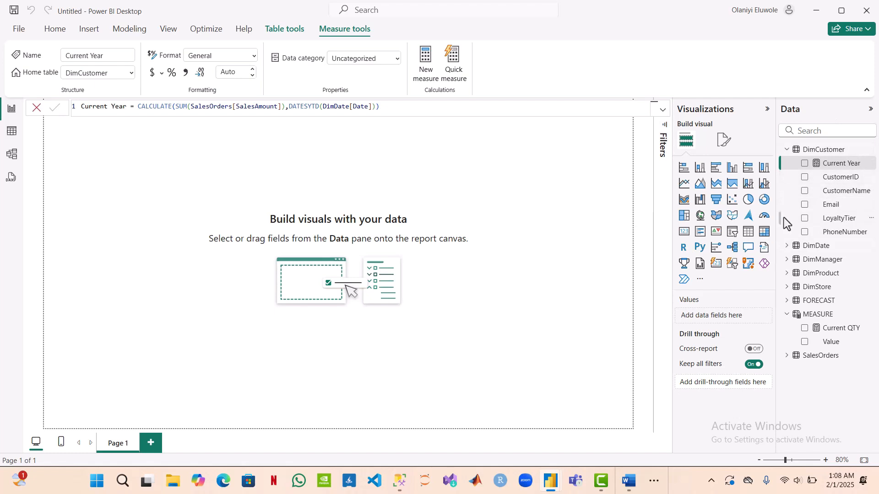
Step: Recreate the Current Year measure inside the MEASURE table, beginning its formula with CALCULATE(
left_click(787, 150)
left_click(787, 149)
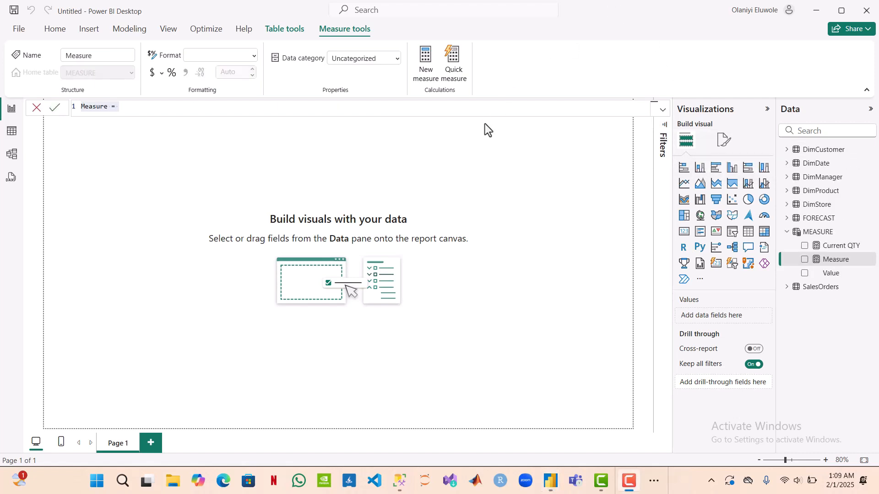
left_click(108, 108)
left_click(108, 108)
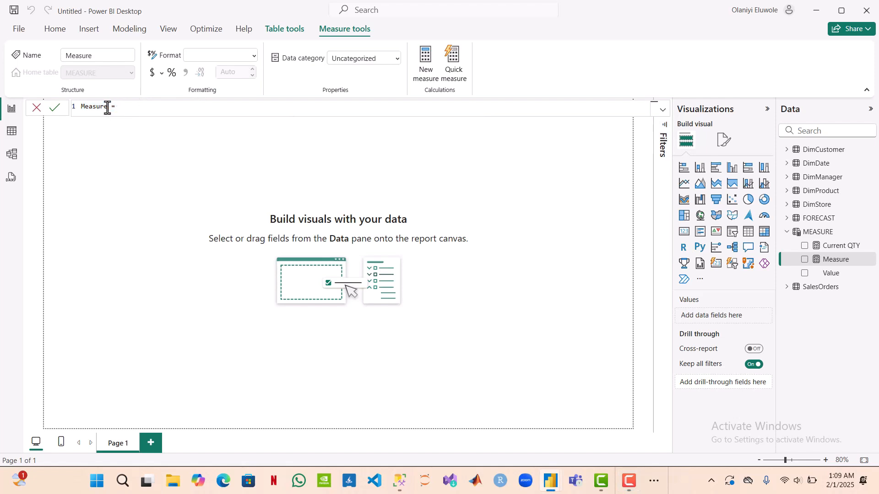
left_click(83, 108, "shift")
type("CU")
key("BackSpace")
type("urrent Year = CALCU")
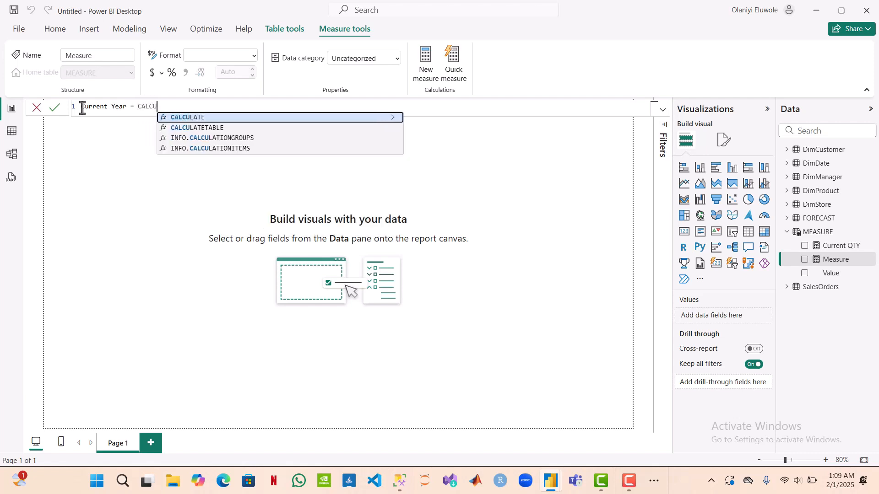
key("Tab")
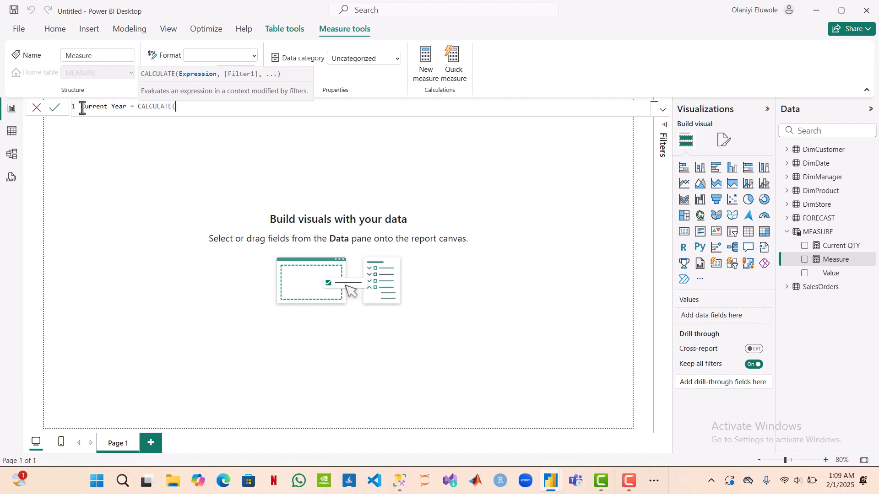
Step: Enter SUM(SalesOrders[SalesAmount]) as the CALCULATE expression of the Current Year measure in the MEASURE table
type("SU")
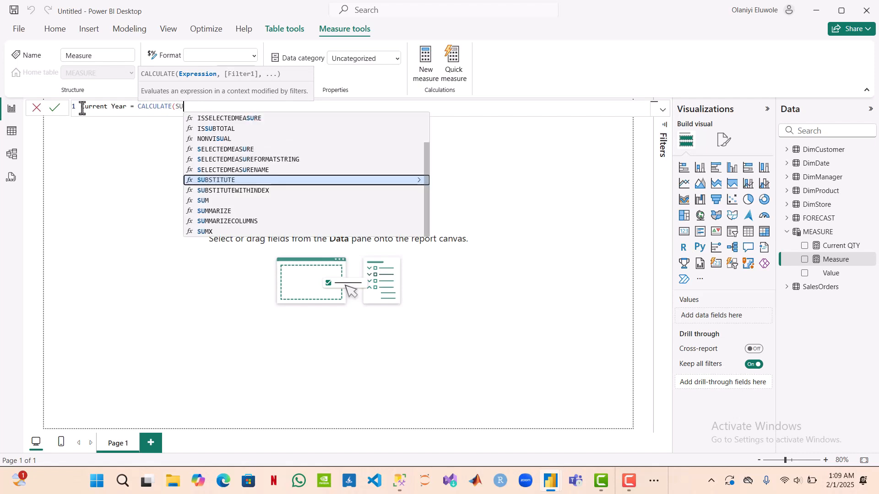
type("M(")
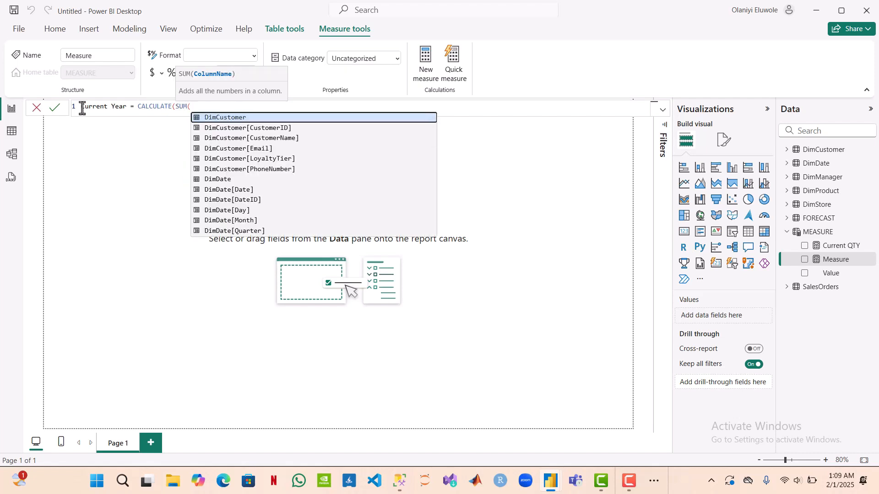
type("SALE")
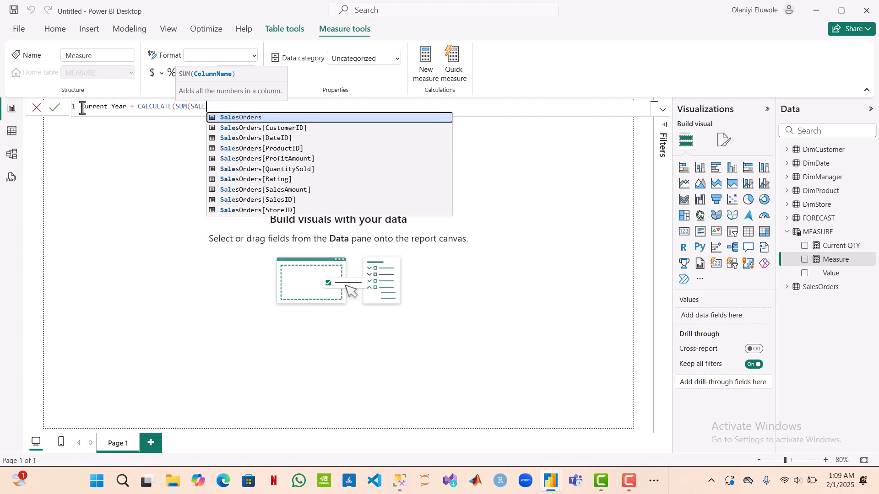
key("Down")
key("Down")
key("Down")
key("Down")
key("Down")
key("Down")
key("Down")
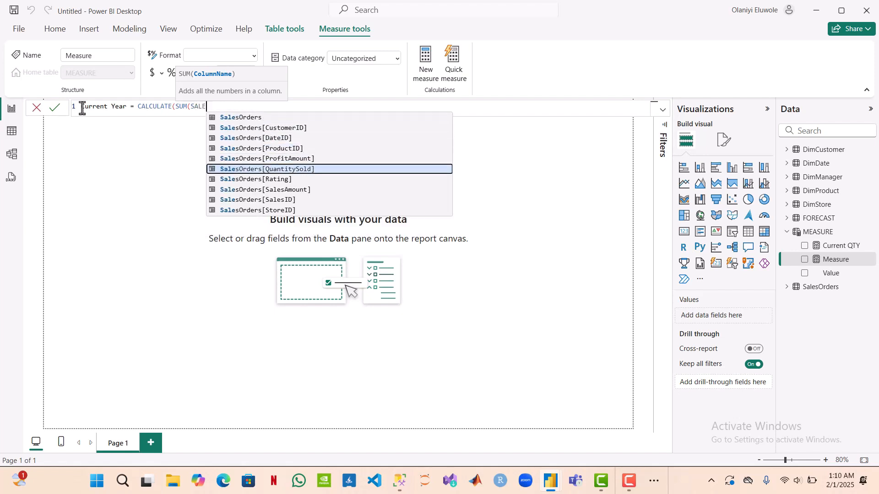
key("Tab")
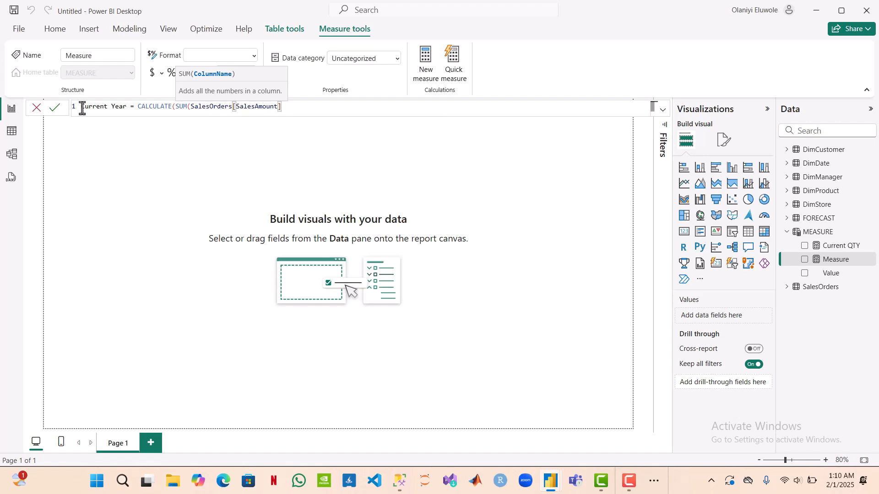
type("),")
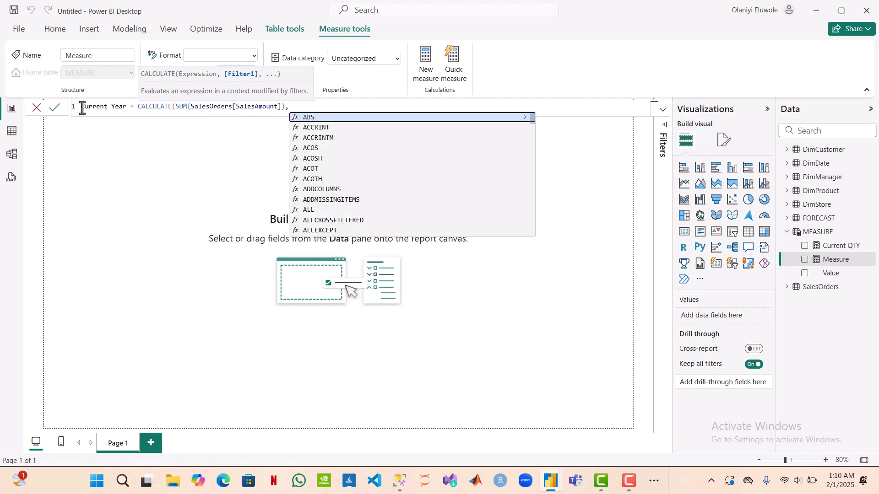
type("DATES")
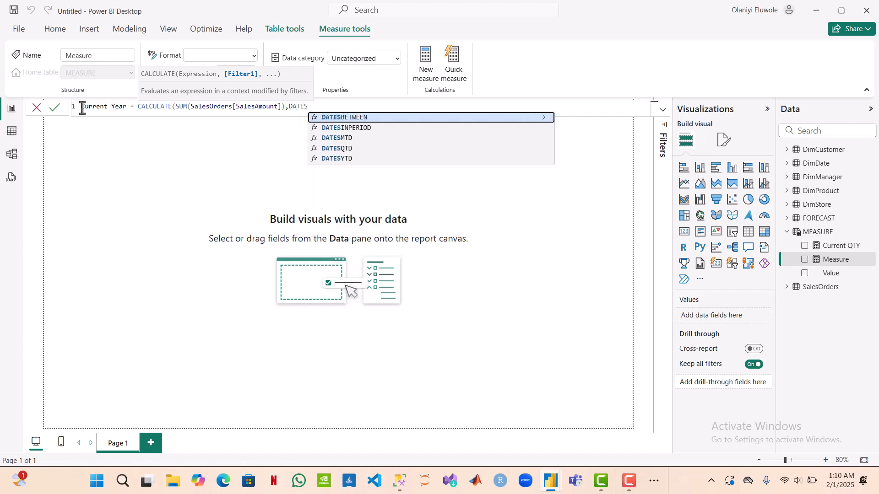
type("YTD(")
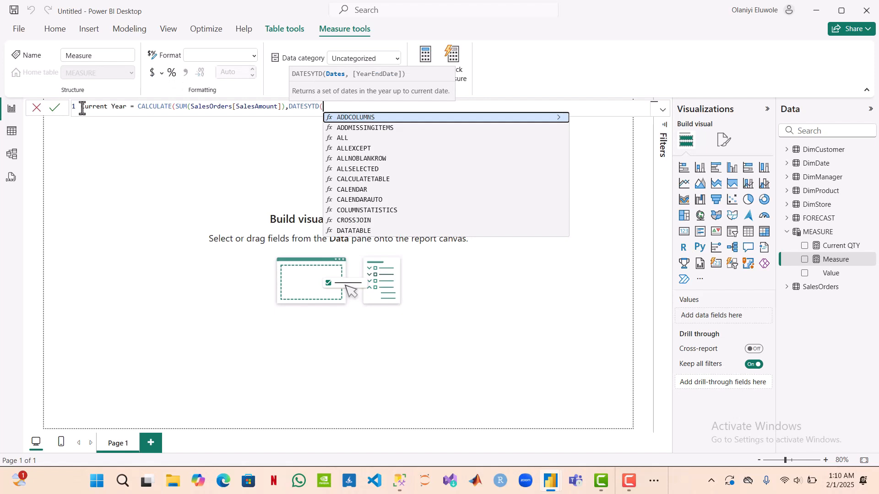
type("Dim")
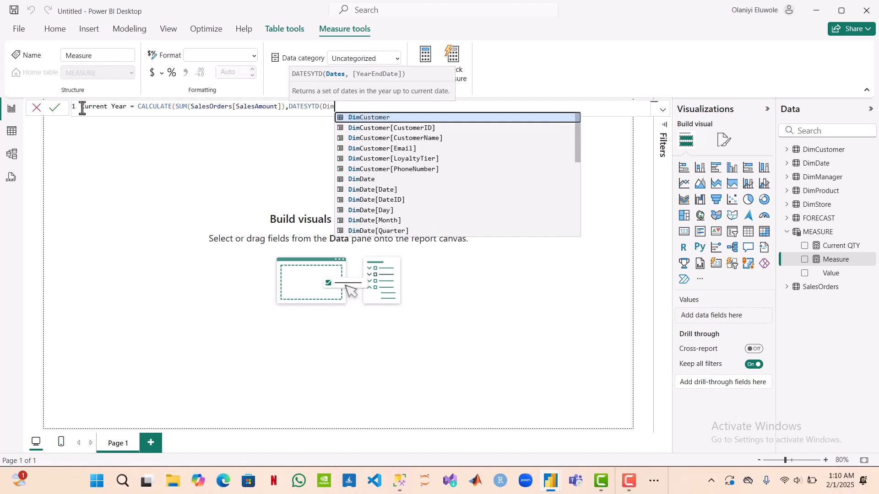
type("D")
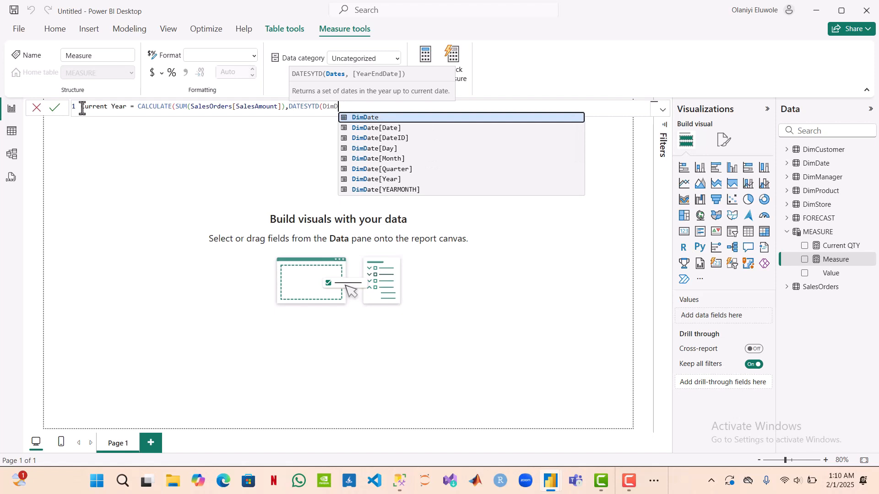
Step: Complete the Current Year measure with the filter DATESYTD(DimDate[Date]) and commit the formula
key("Down")
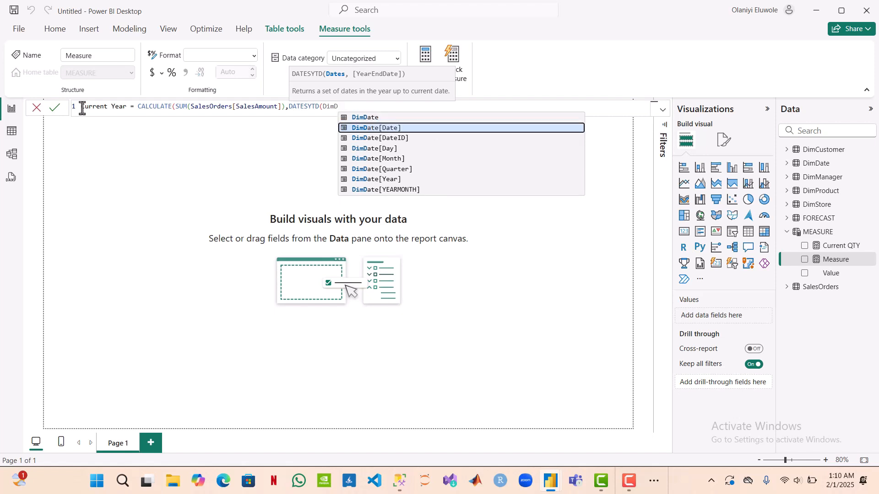
key("Tab")
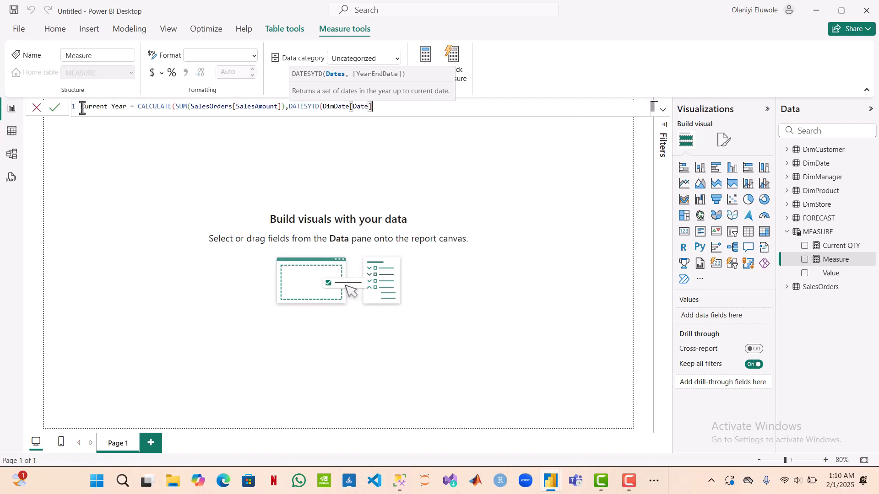
type("))")
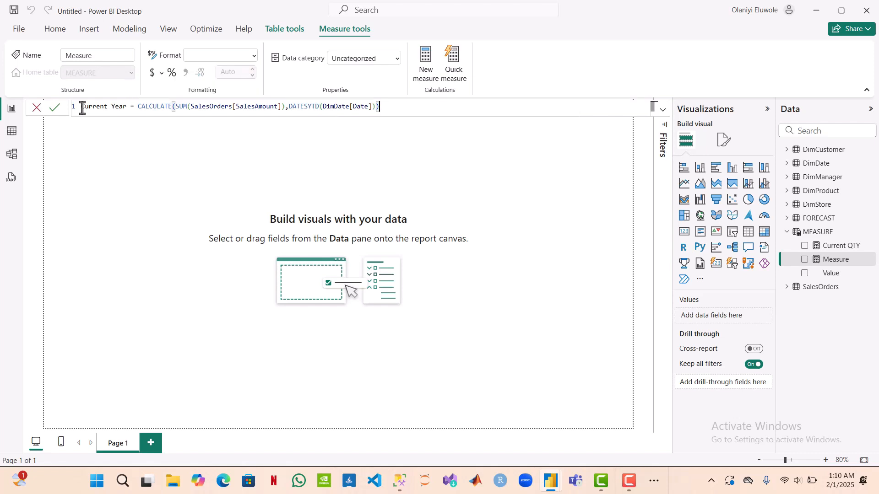
key("Return")
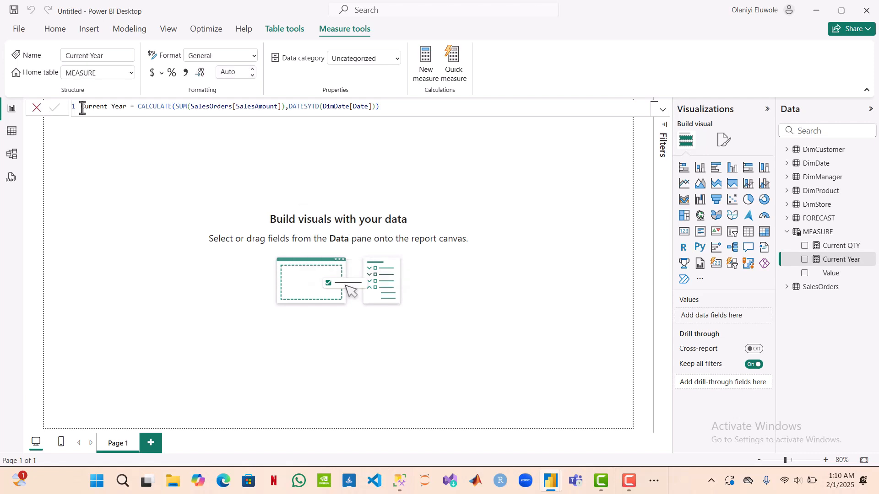
Step: Create another measure in the MEASURE table named Customer YTD and begin its formula with CALCULATE(
left_click(430, 63)
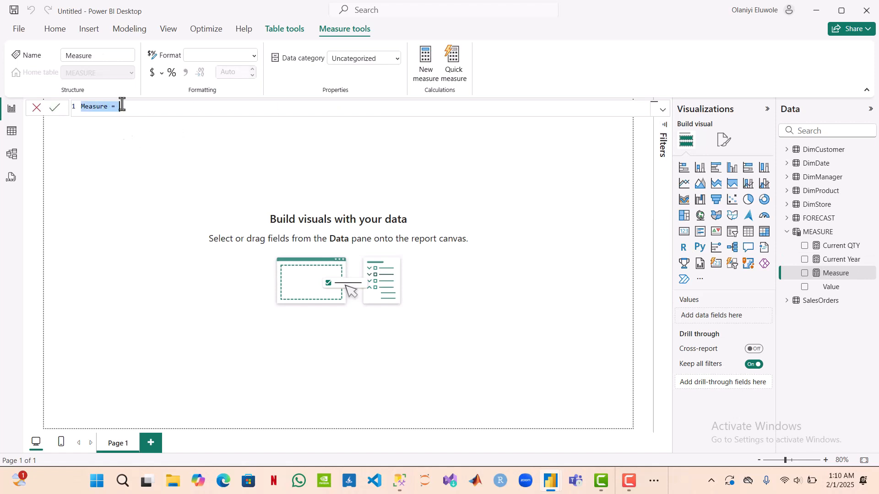
left_click(108, 108)
left_click_drag(108, 108, 80, 107)
type("Customer YTD = CALCU")
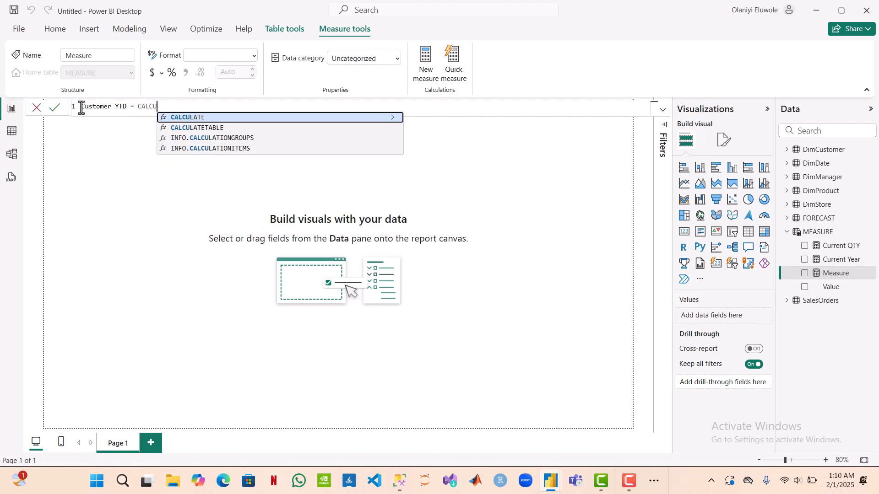
key("Tab")
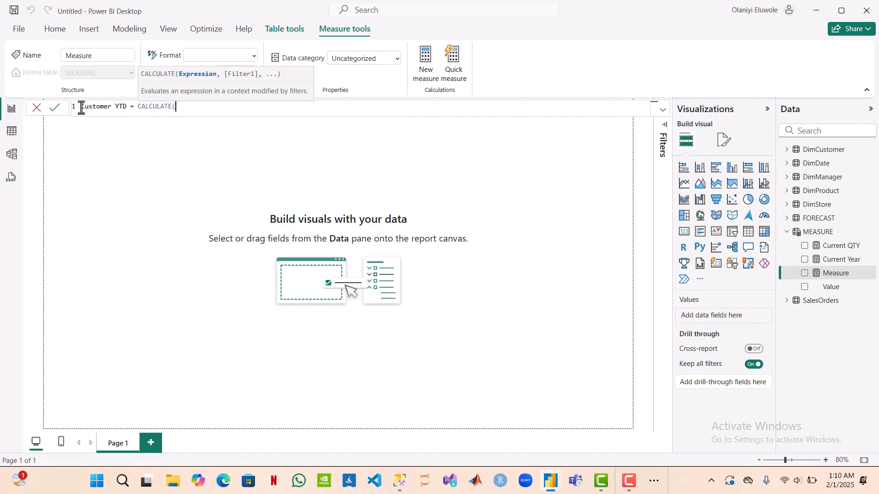
Step: Enter DISTINCTCOUNT(SalesOrders[CustomerID]) as the expression inside CALCULATE for the Customer YTD measure
type("DISTINCT")
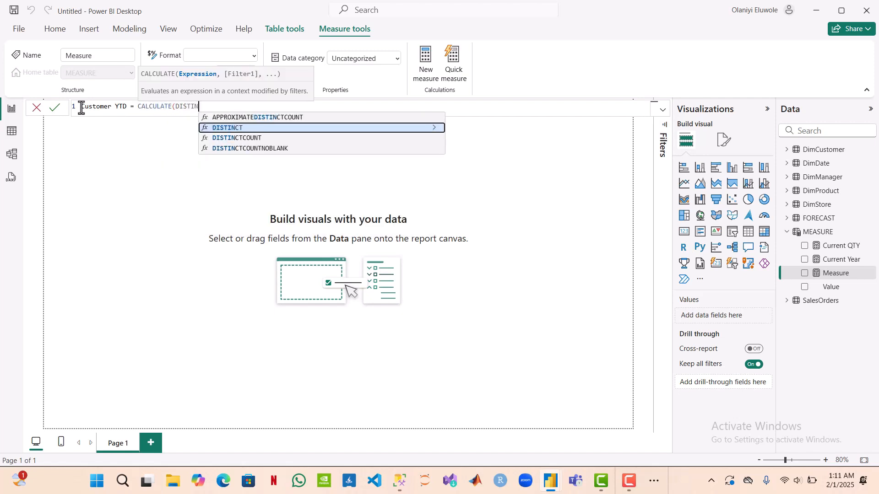
key("Down")
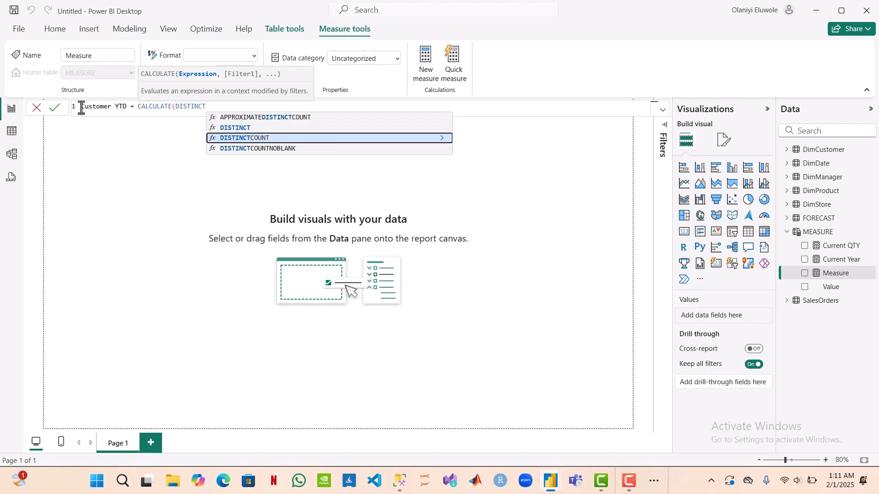
key("Tab")
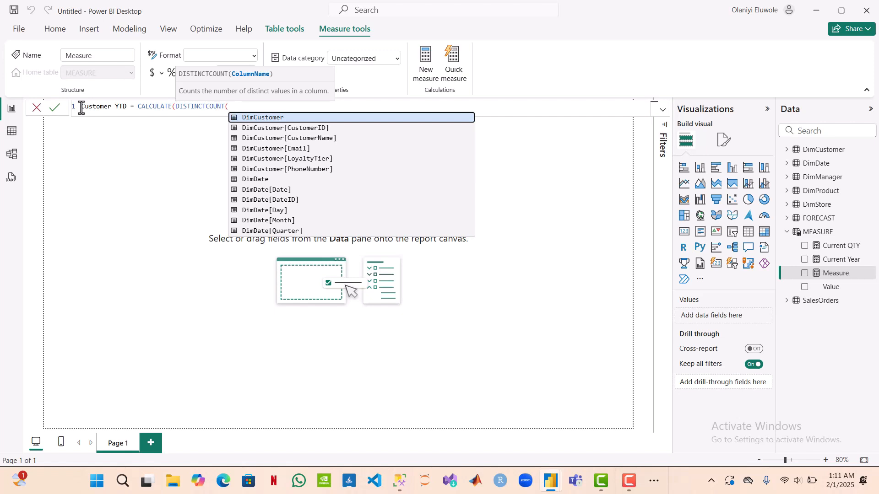
type("SALE")
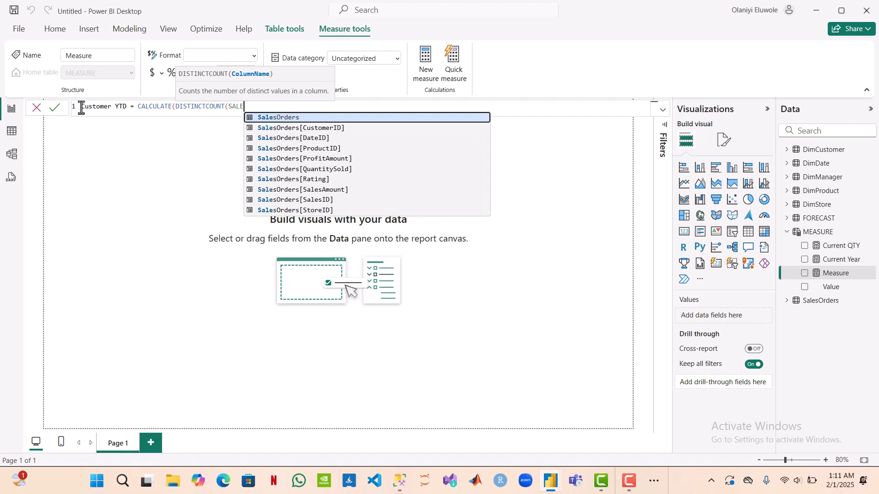
key("Down")
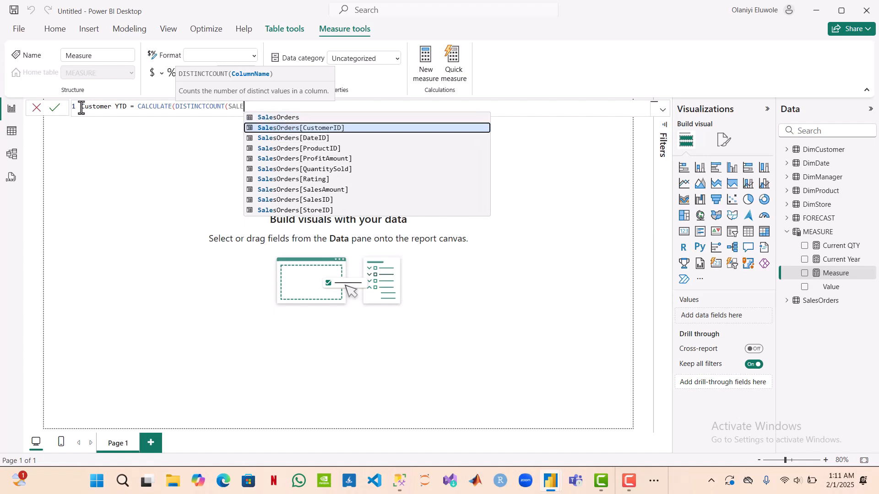
key("Tab")
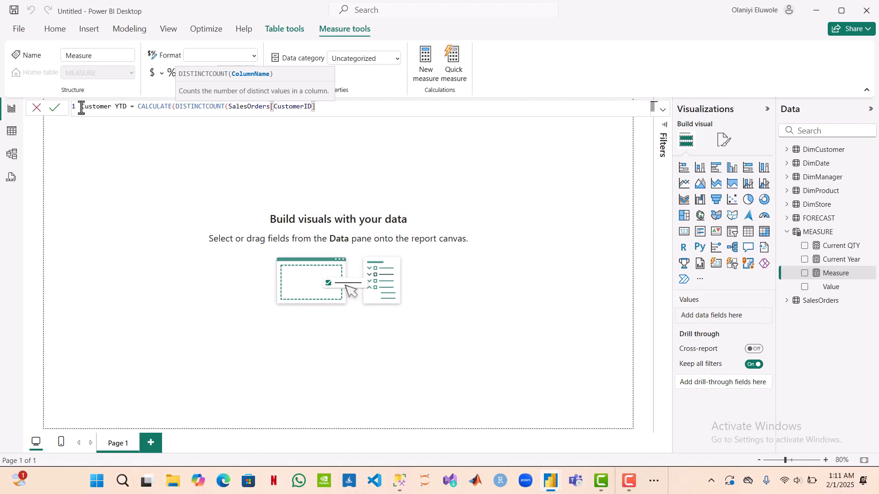
type(",")
key("BackSpace")
type("),")
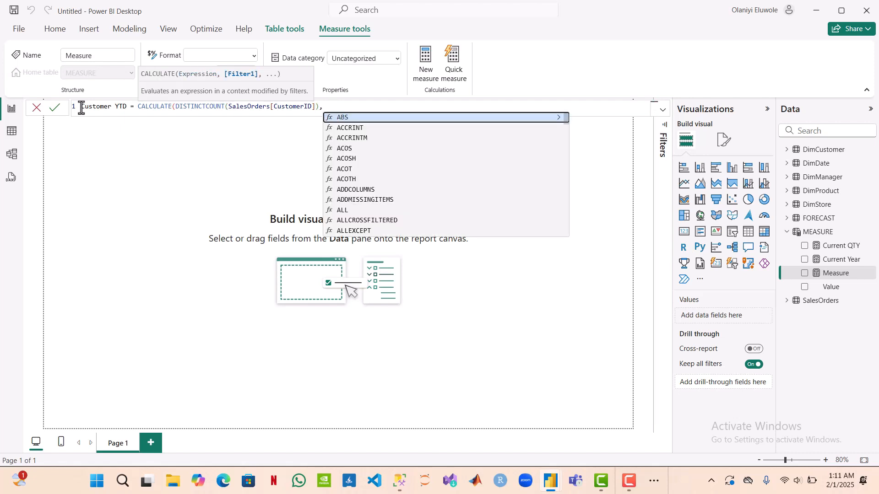
type("DATES")
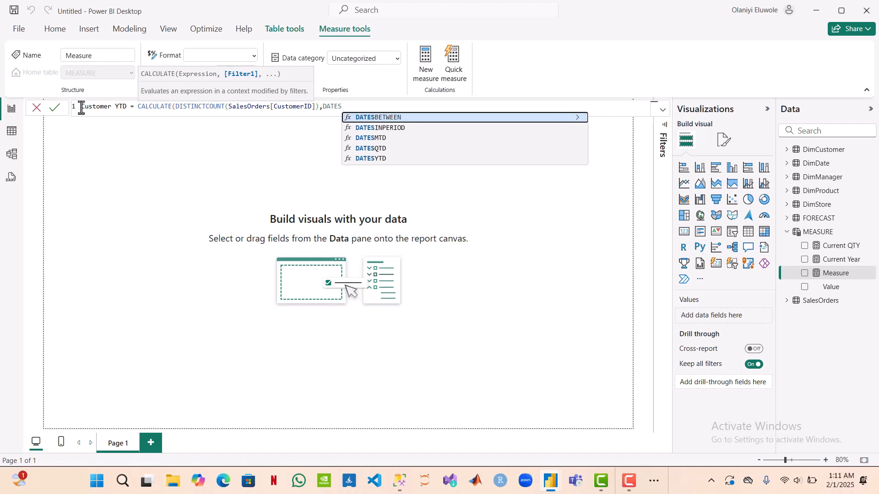
type("YTD(")
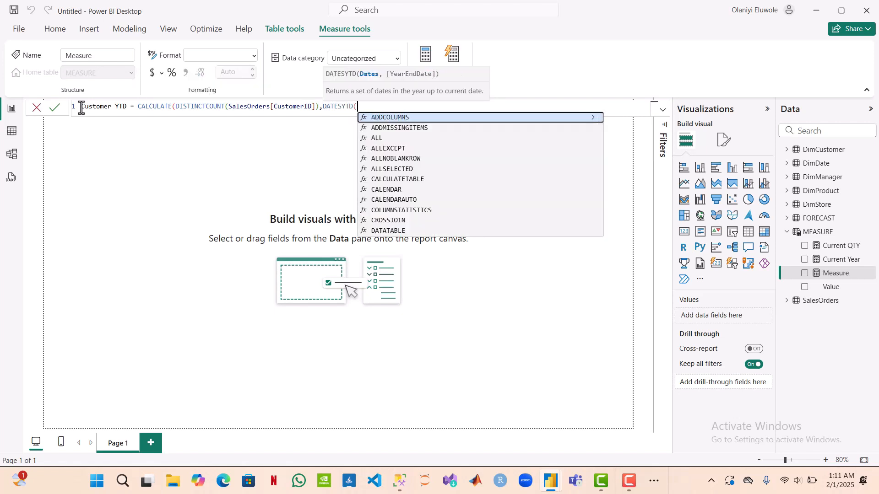
type("DIM")
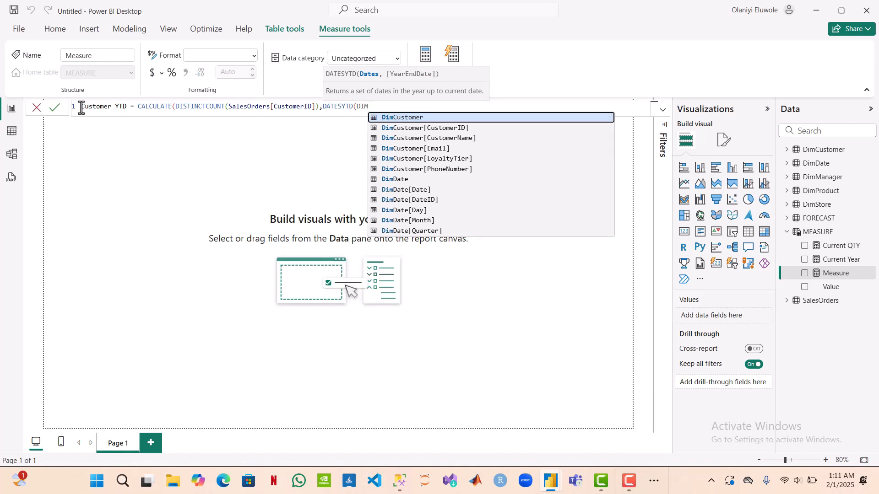
Step: Add the filter DATESYTD(DimDate[Date]) to the Customer YTD measure and commit the formula
key("Down")
key("Down")
key("Down")
key("Down")
key("Down")
key("Down")
key("Down")
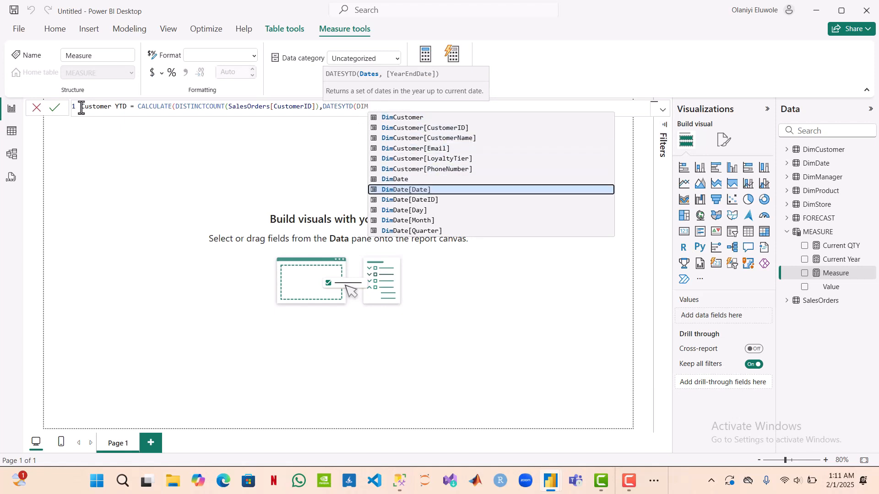
key("Tab")
type("))")
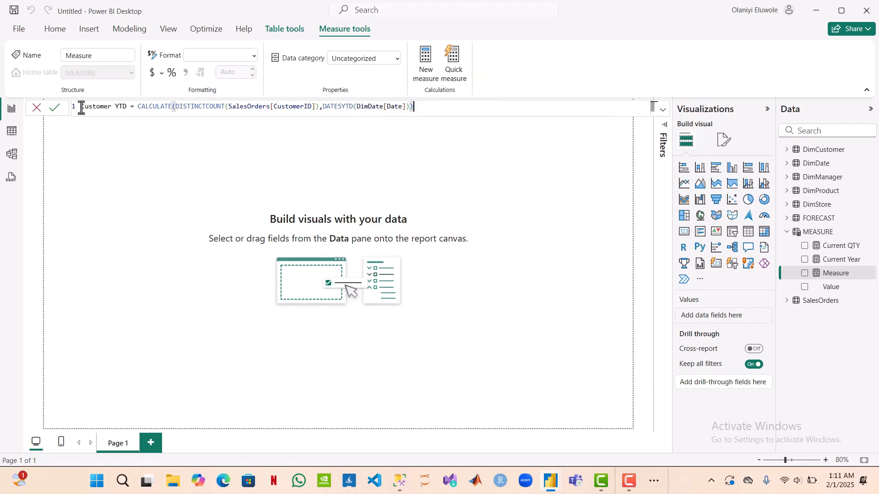
key("Return")
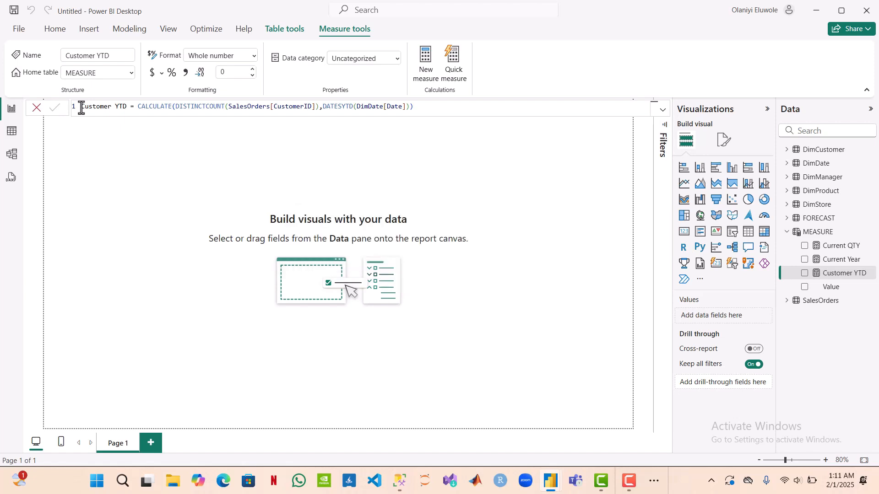
Step: Create another measure in the MEASURE table and name it Forecast Value
left_click(427, 75)
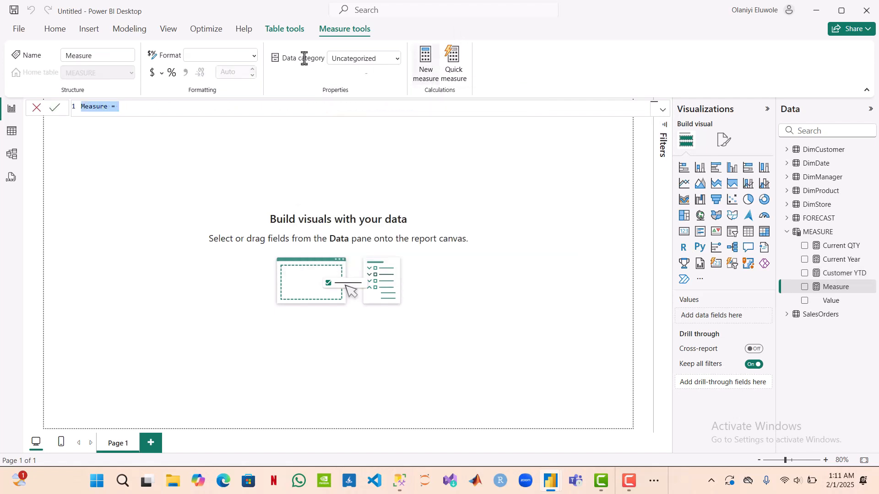
left_click(110, 107)
double_click(109, 108)
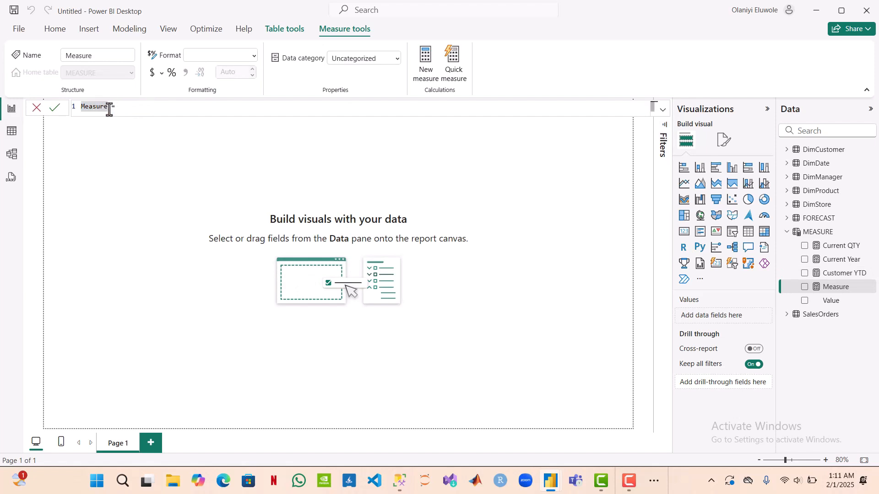
double_click(81, 108)
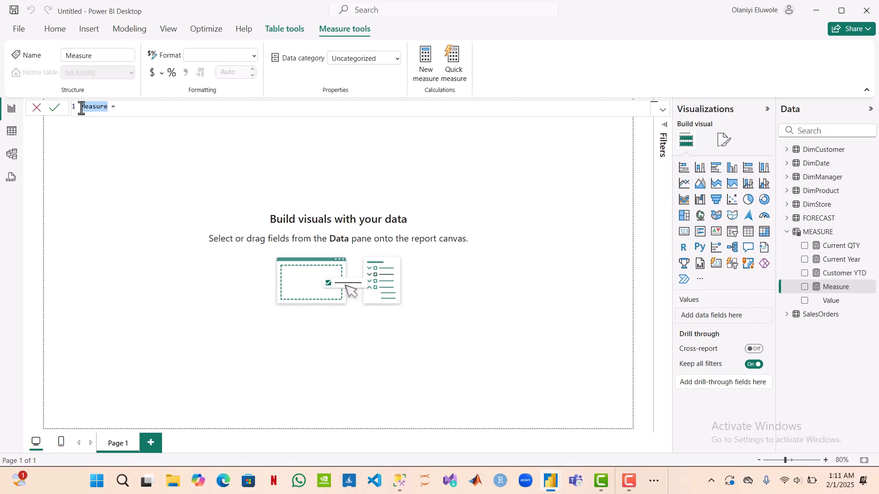
type("Forecast Va;")
type("ue")
key("BackSpace")
key("BackSpace")
key("BackSpace")
type("lue")
Step: Begin the Forecast Value formula with the CALCULATE function
left_click(152, 113)
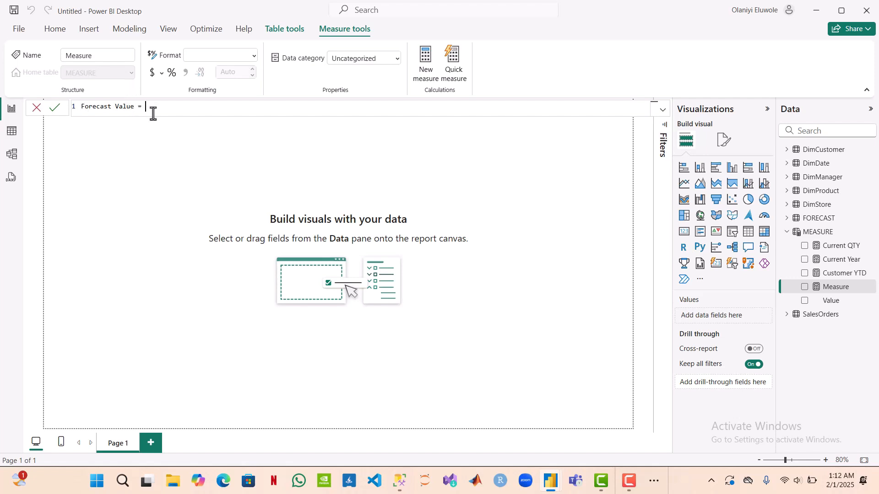
type("CAC")
key("BackSpace")
type("LCUL")
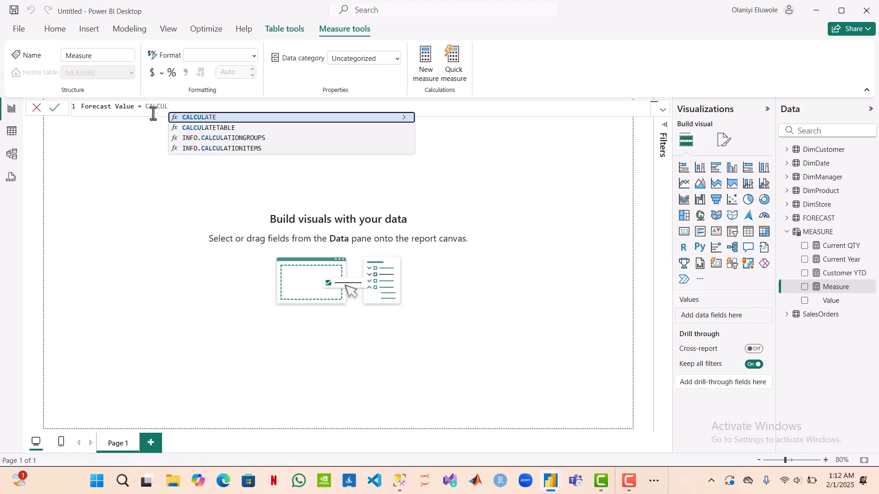
key("Tab")
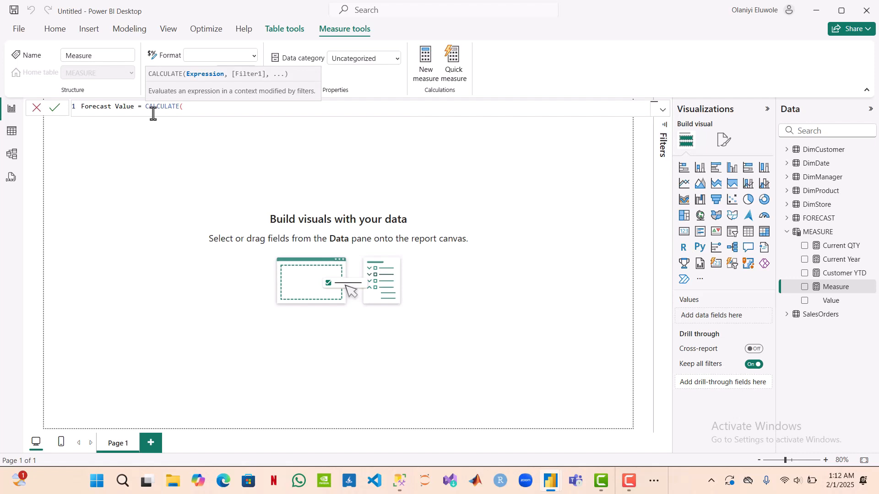
Step: Enter SUM(FORECAST[Value]) as the expression inside CALCULATE for the Forecast Value measure
type("SU")
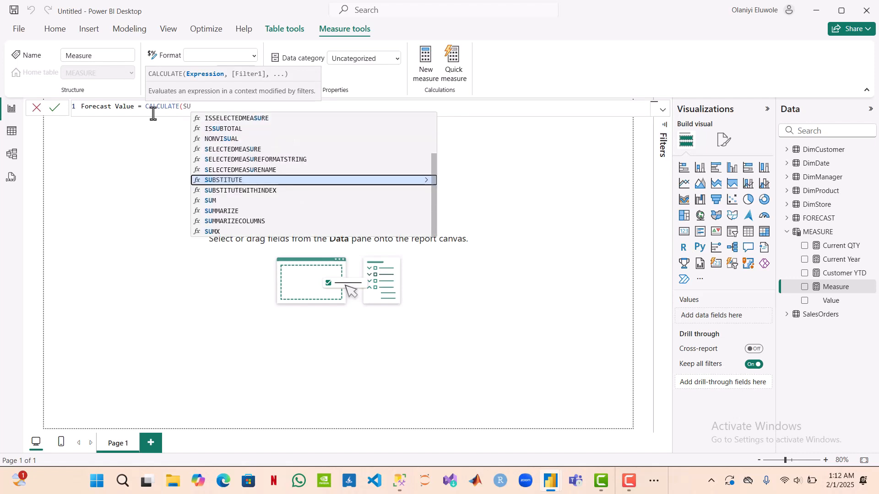
type("M")
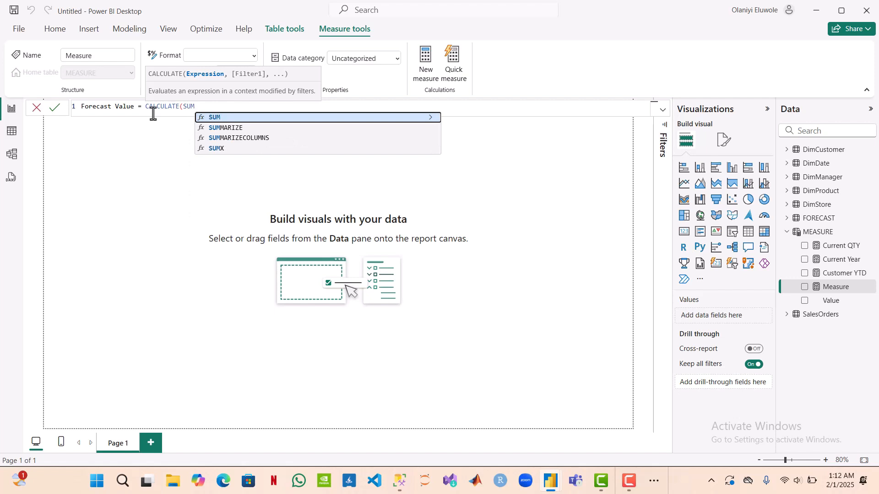
type("(")
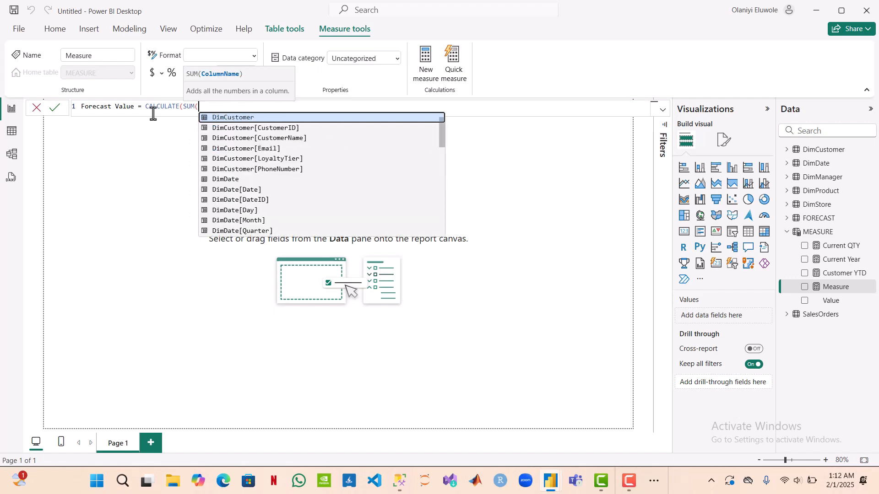
type("FORE")
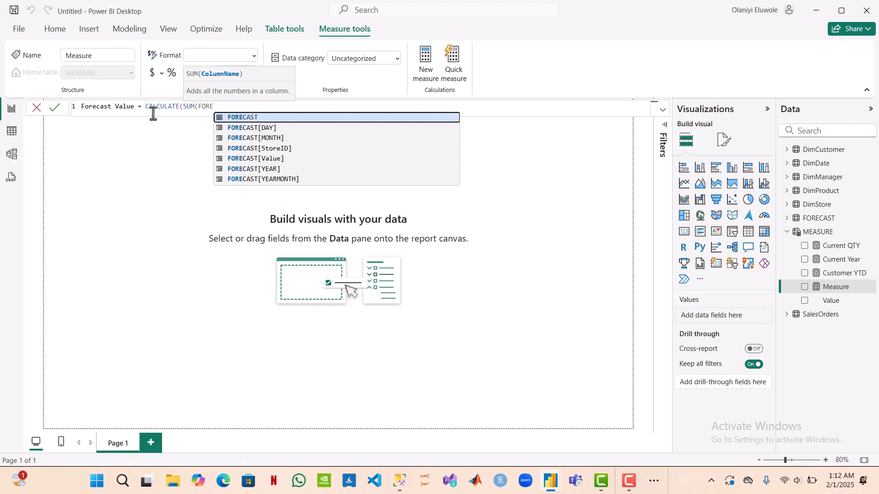
key("Down")
key("Down")
key("Down")
key("Down")
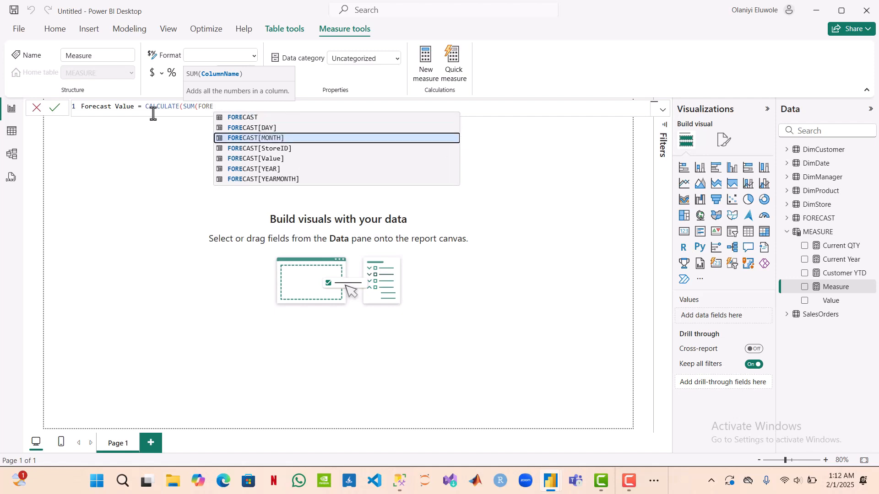
key("Tab")
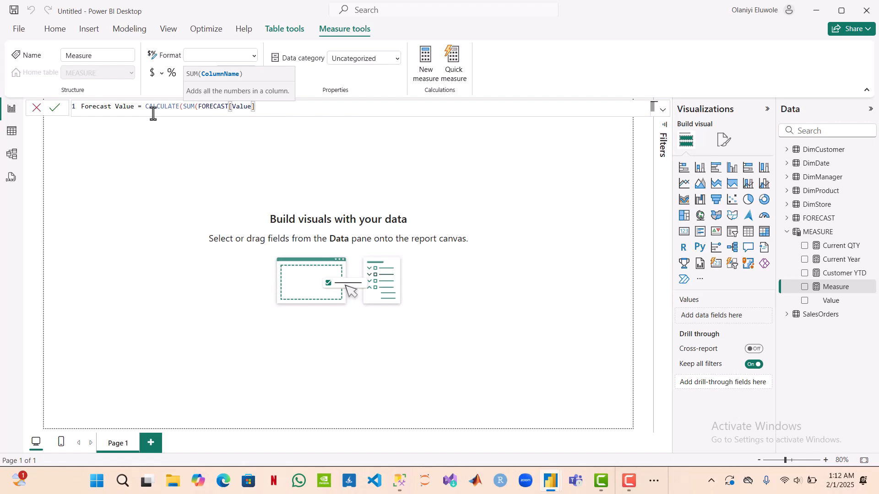
type(")")
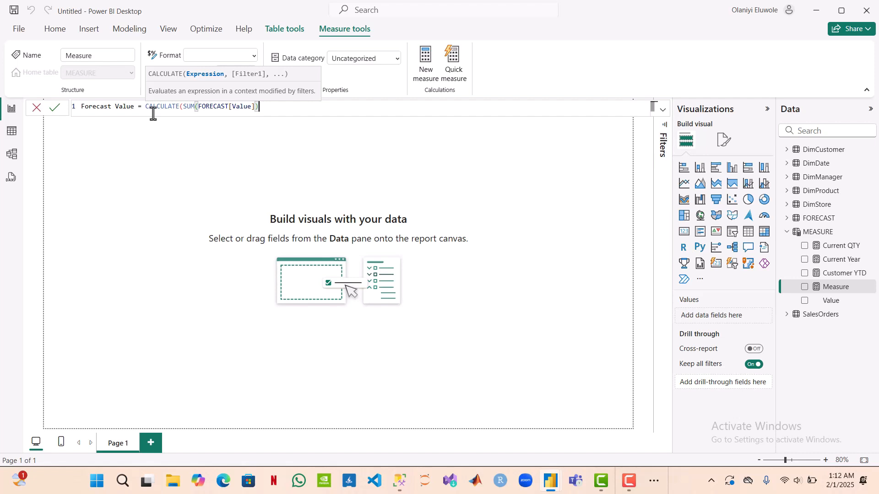
type(",")
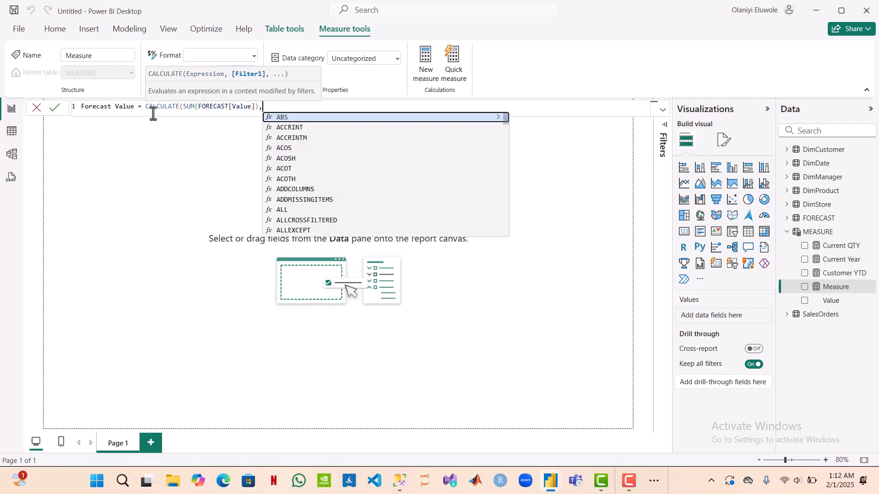
type("USE")
Step: Add a USERELATIONSHIP filter to the Forecast Value measure with FORECAST[StoreID] as its first column
key("Down")
key("Tab")
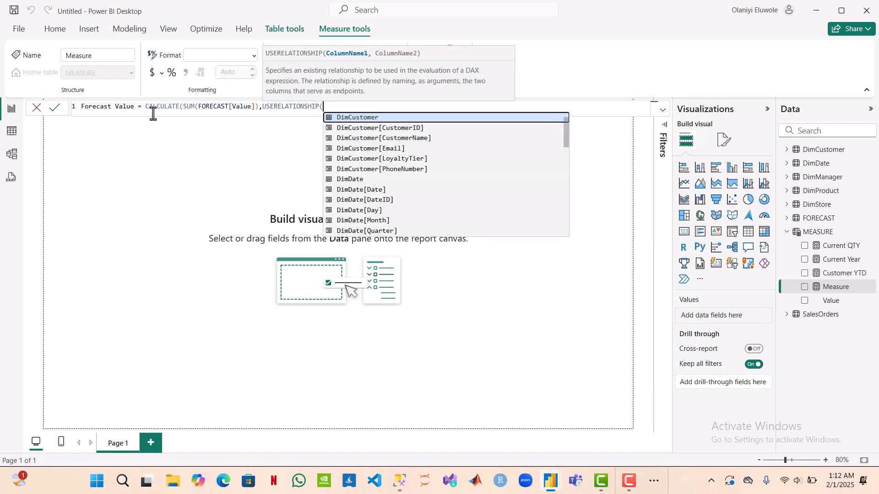
type("FORE")
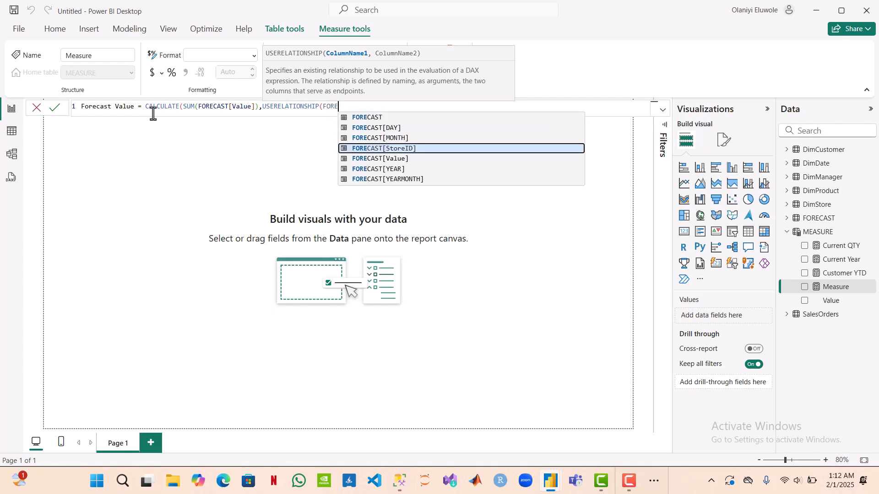
key("Tab")
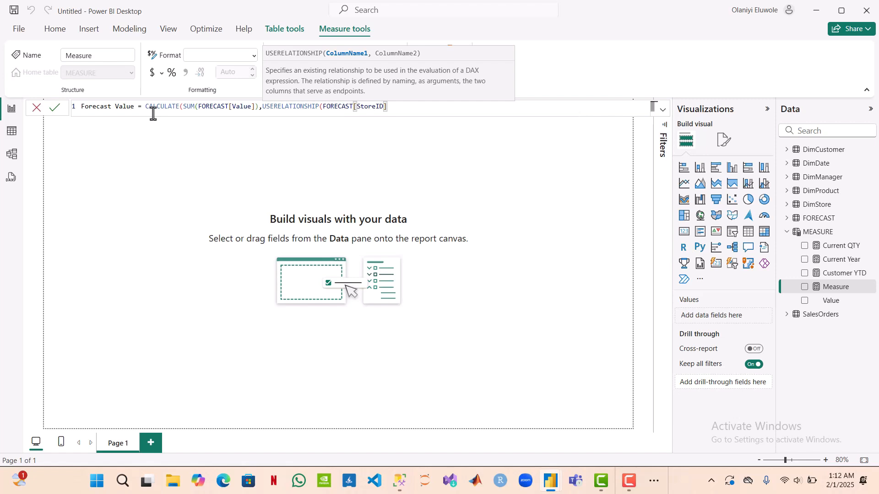
type(",")
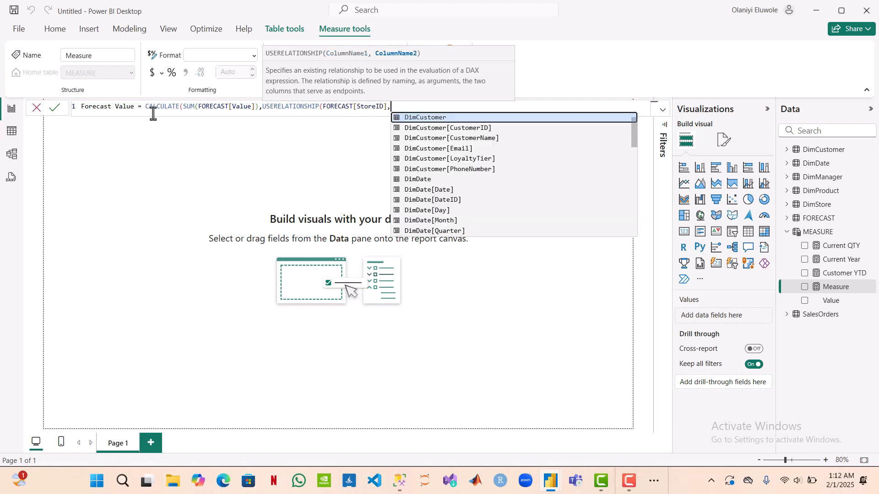
type("DIM")
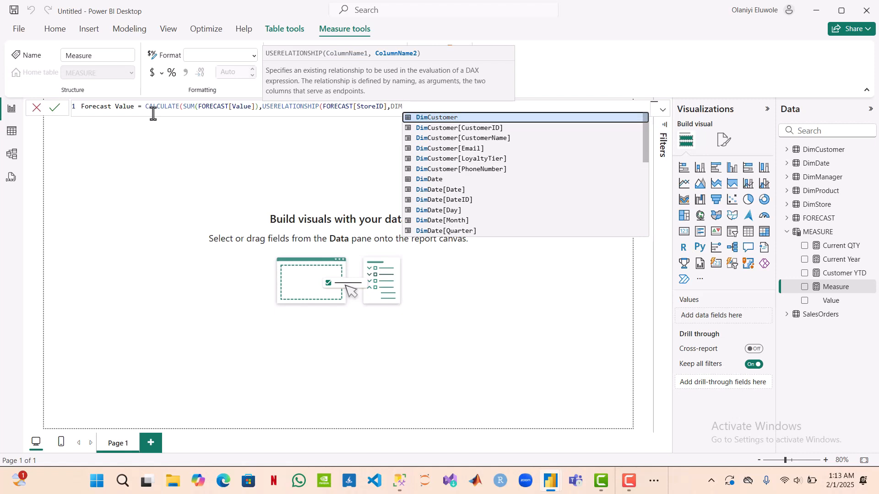
Step: Set DimStore[StoreID] as the second USERELATIONSHIP column, close the brackets and commit the Forecast Value formula
key("BackSpace")
key("BackSpace")
type("imst")
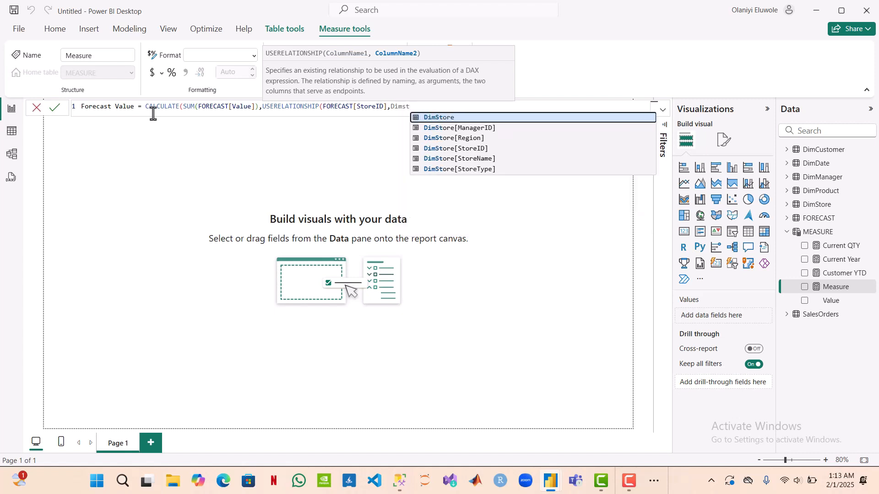
key("Down")
key("Down")
key("Down")
key("Tab")
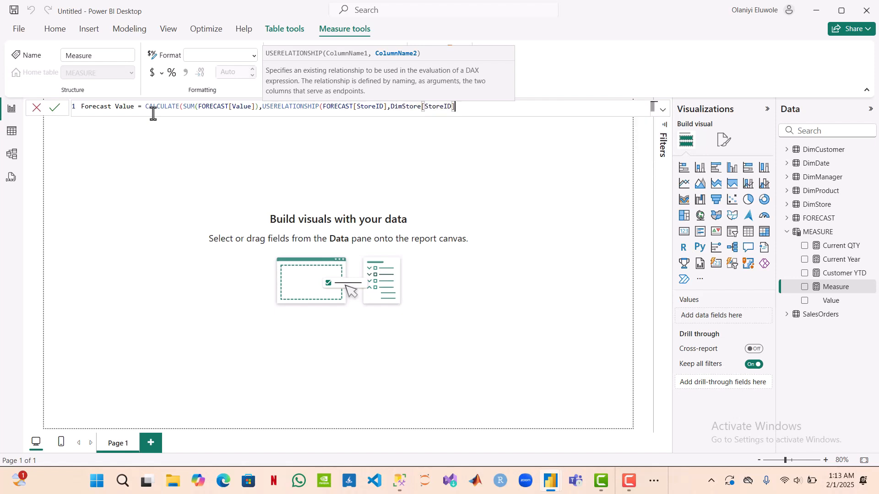
type("))")
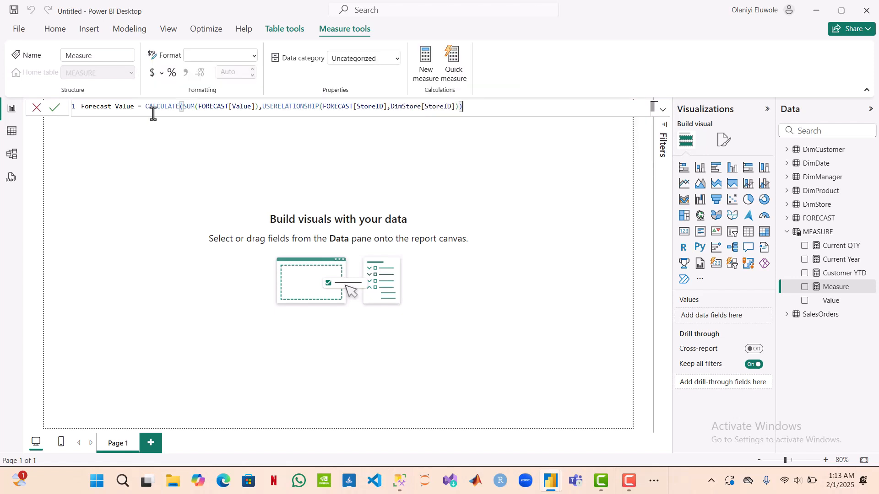
key("Return")
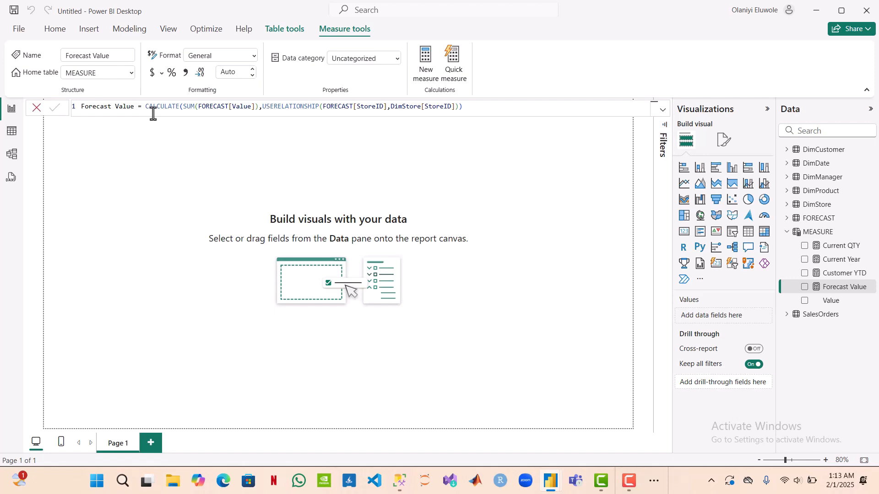
Step: Create another measure in the MEASURE table named LY Sales and begin its formula with CALCULATE(
left_click(432, 57)
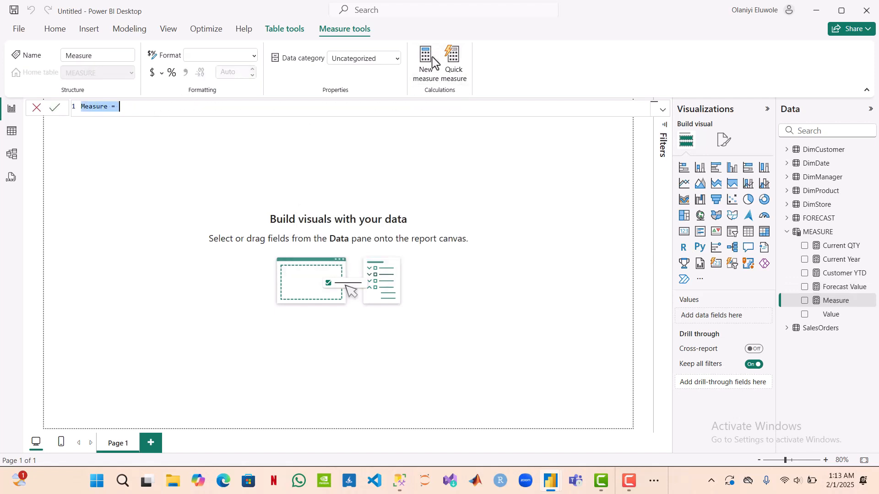
double_click(108, 106)
left_click_drag(109, 107, 82, 108)
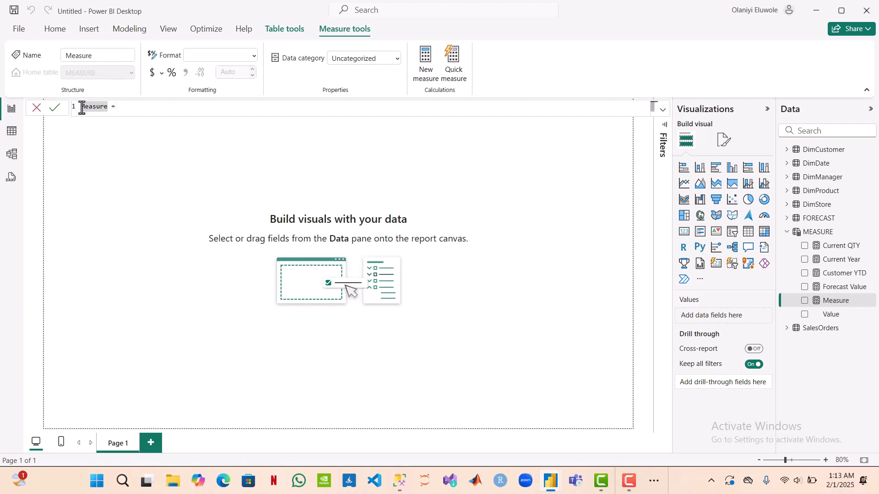
type("PY S")
type("ales")
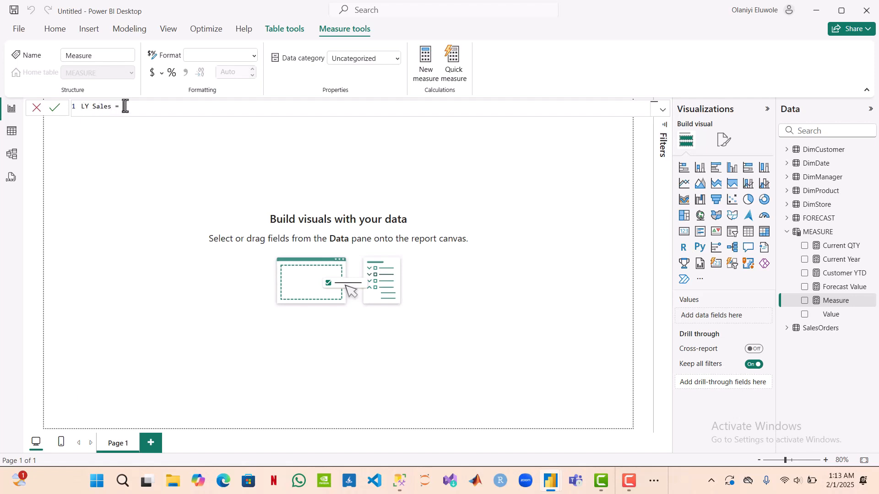
type("CAL")
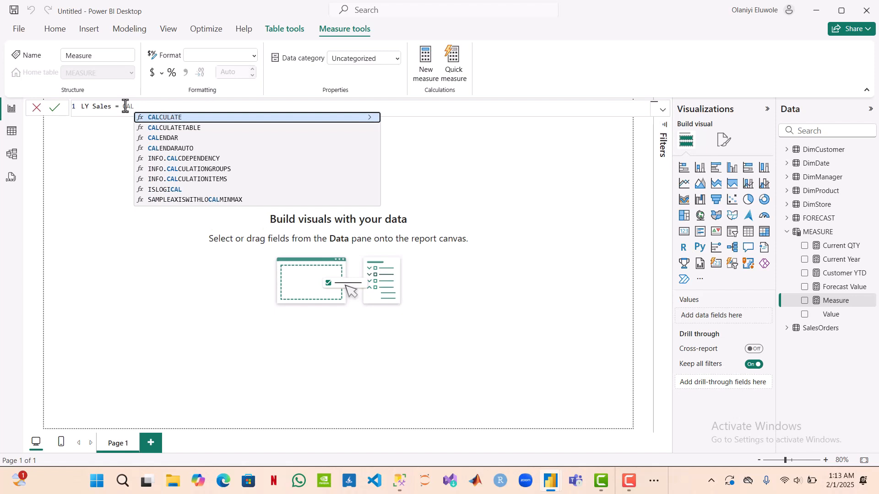
key("Tab")
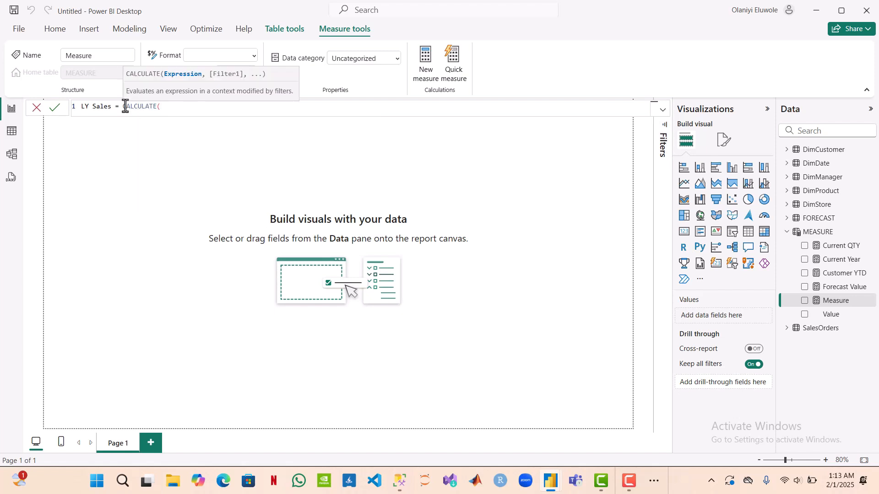
Step: Enter SUM(SalesOrders[SalesAmount]) as the expression inside CALCULATE for the LY Sales measure
type("SUM")
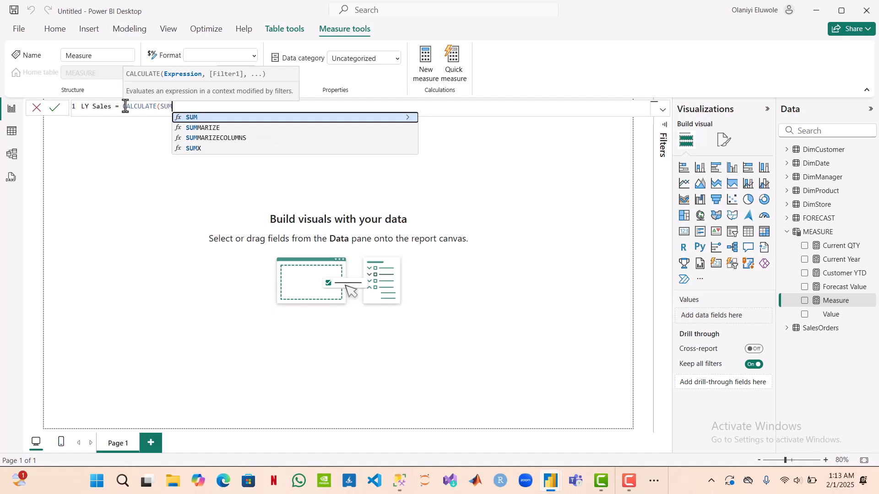
key("Tab")
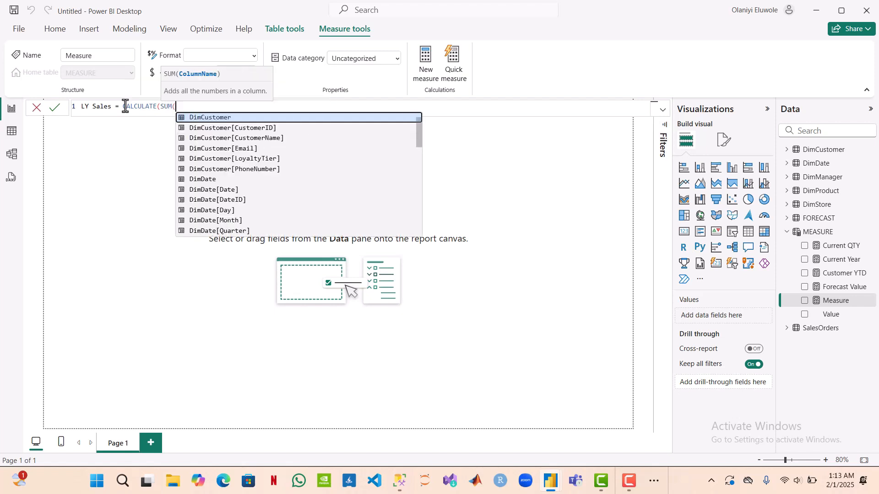
type("S")
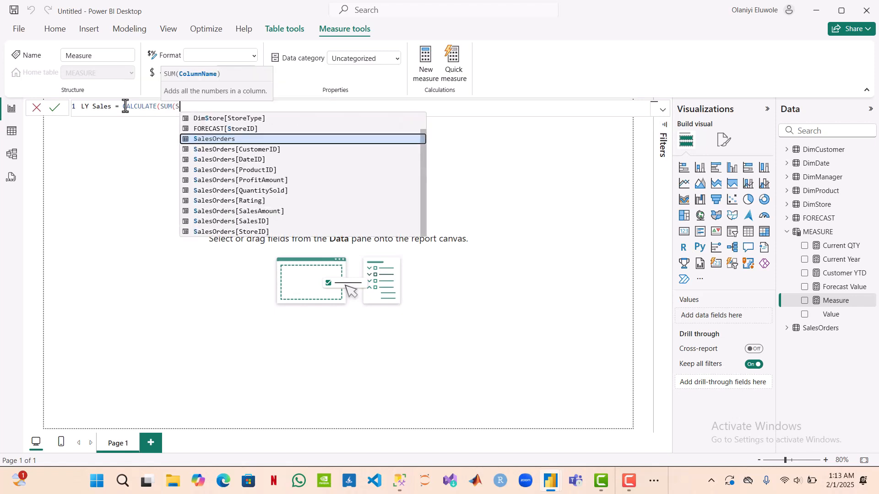
key("Down")
key("Down")
key("Down")
key("Down")
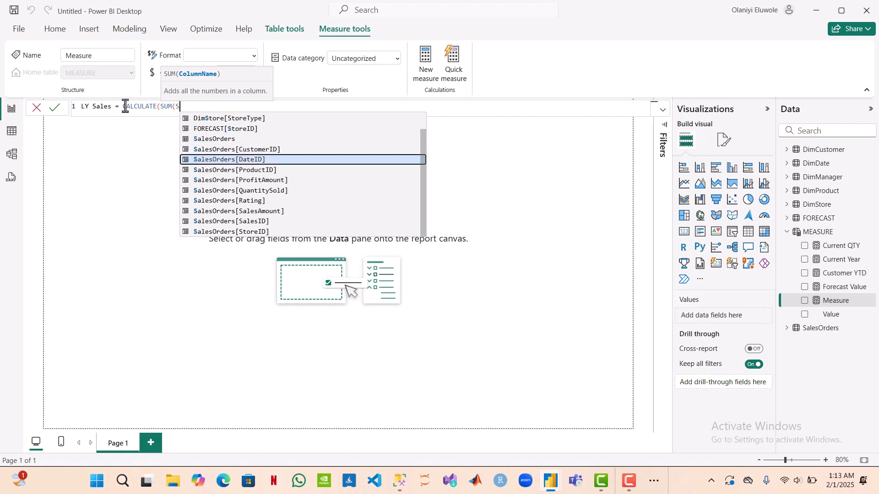
key("Down")
key("Down")
key("Down")
key("Tab")
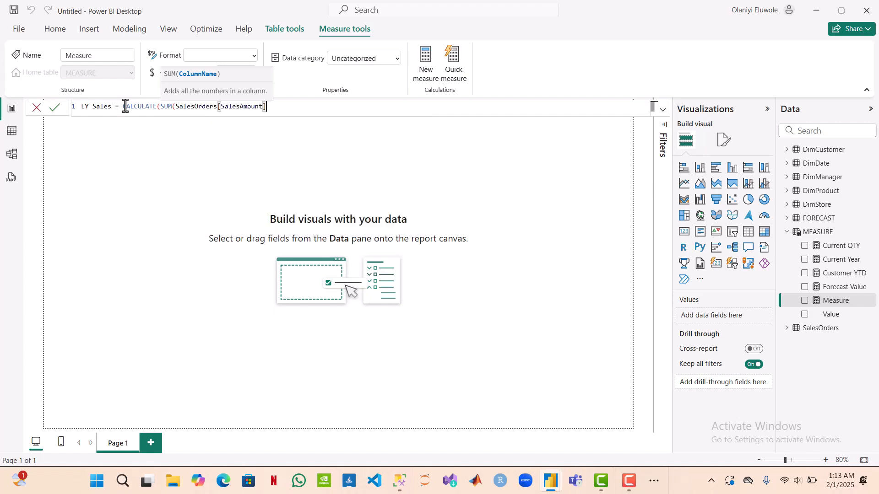
type(")")
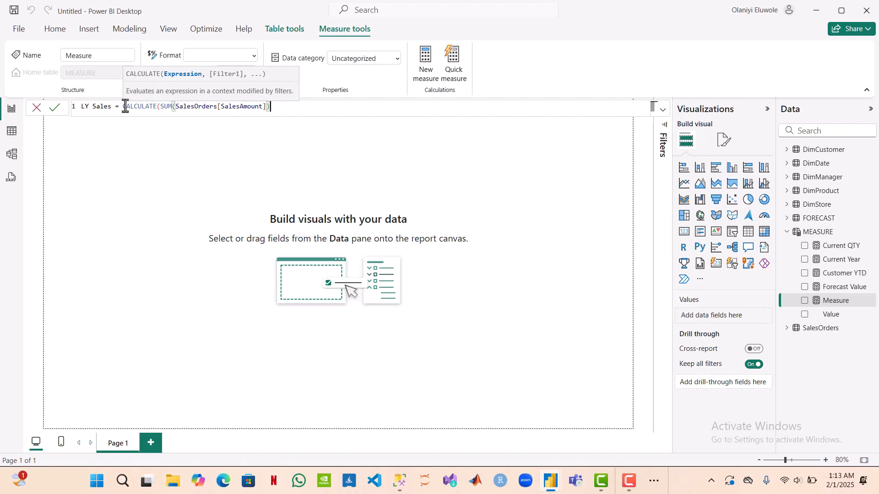
type(",SAME")
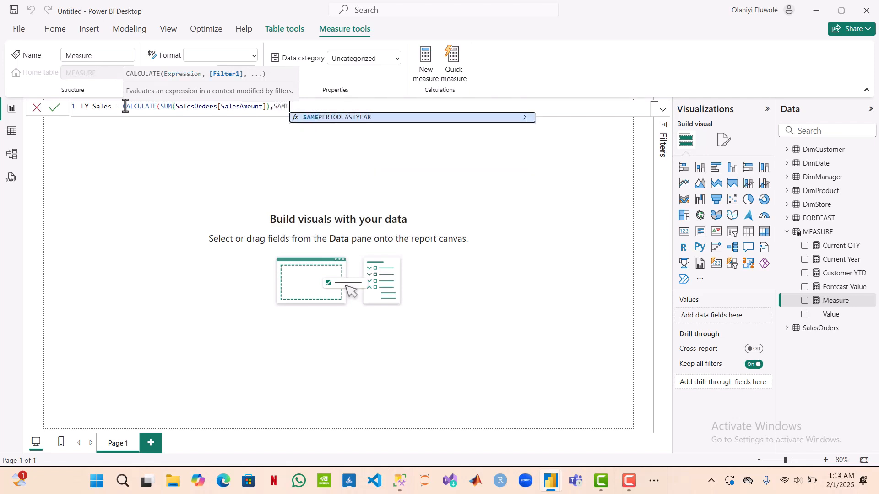
Step: Add SAMEPERIODLASTYEAR(DimDate[Date]) as the filter of the LY Sales measure, close the brackets and commit the formula
key("Tab")
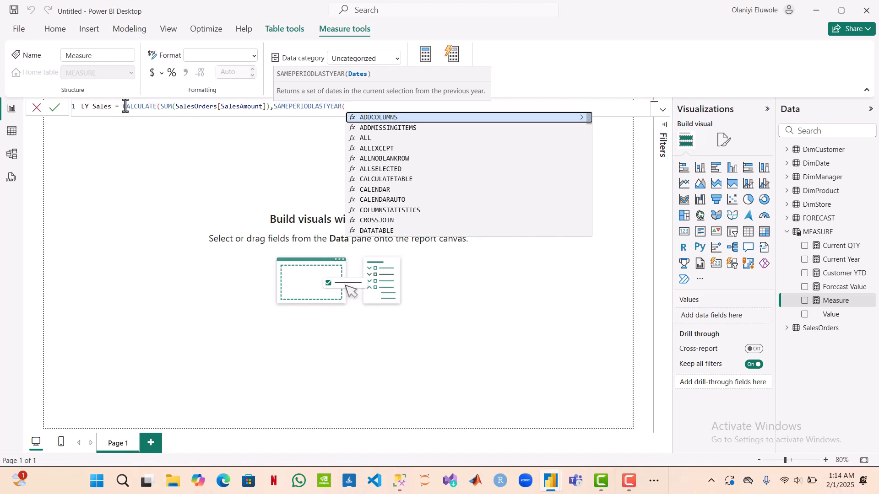
type("Dim")
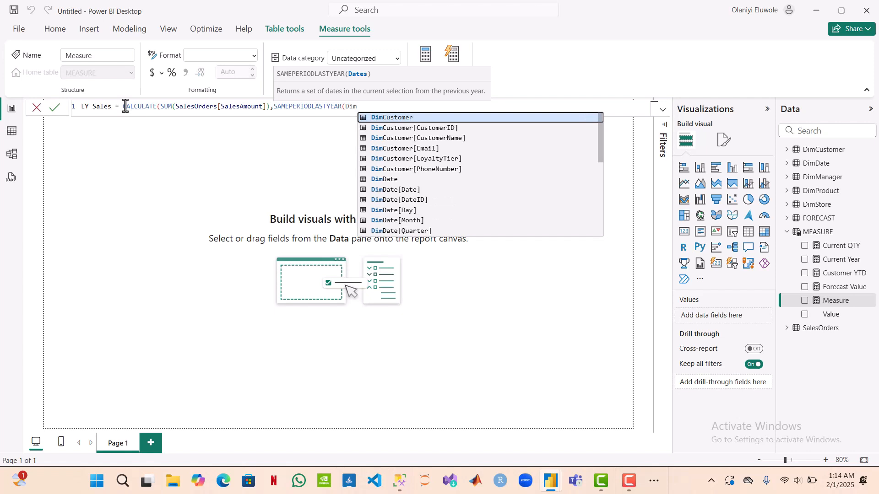
type("D")
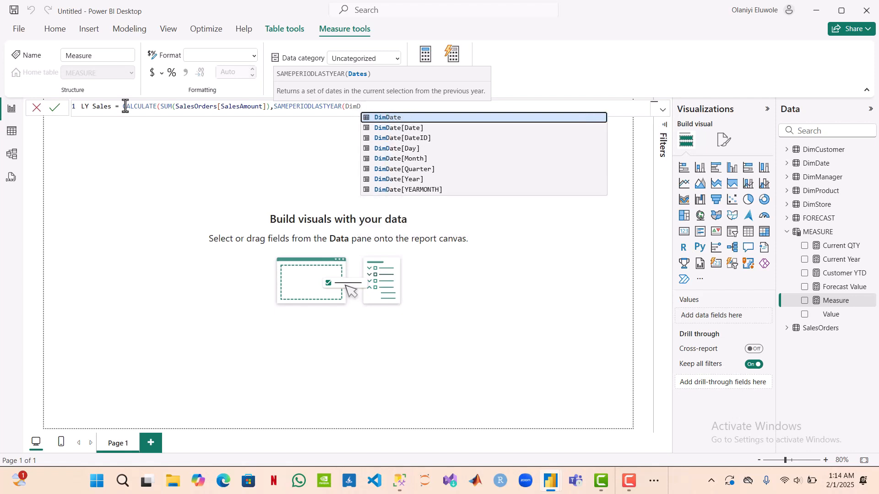
key("Down")
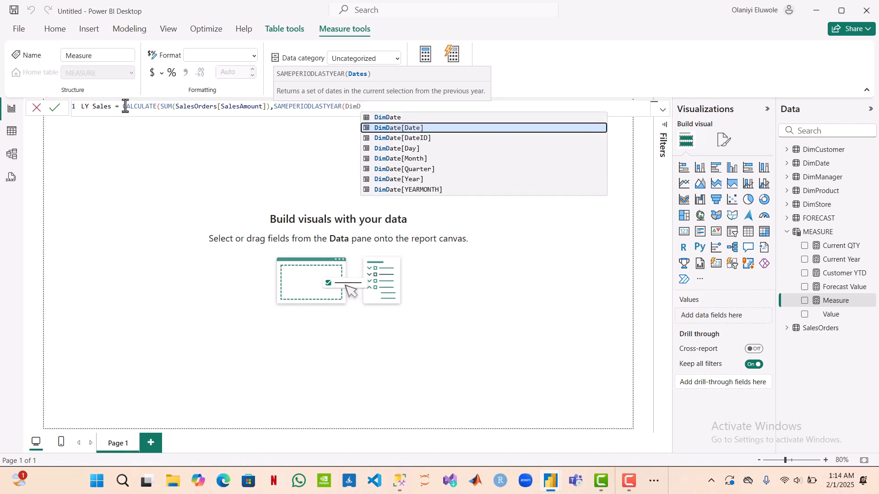
key("Tab")
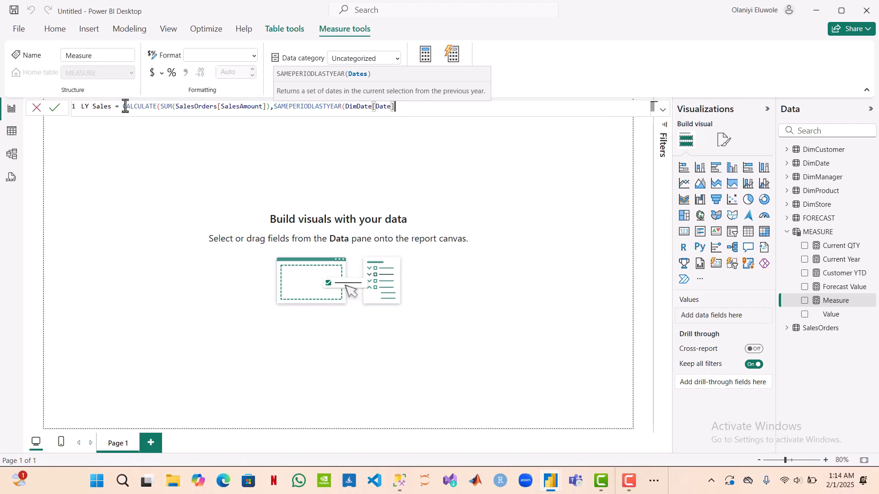
type(")")
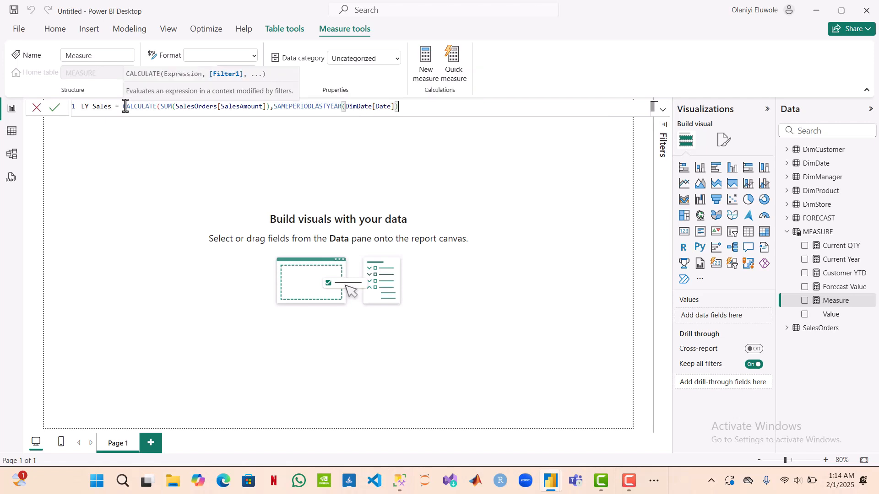
type(")")
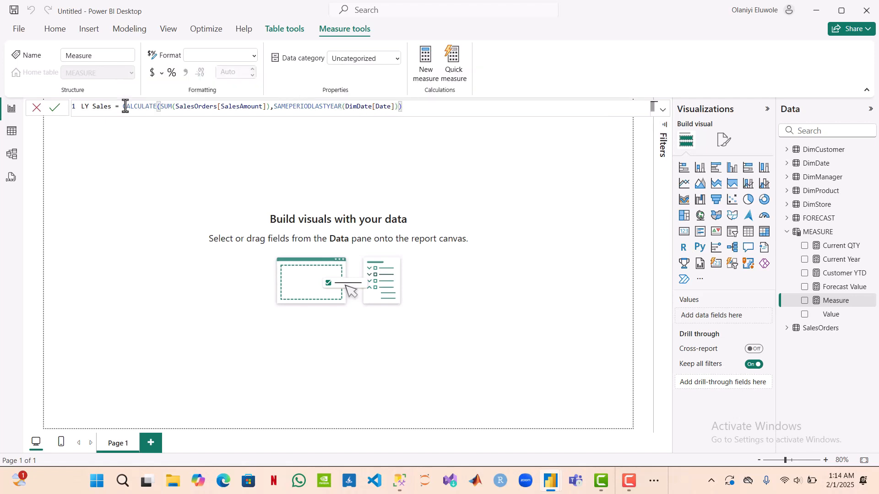
key("Return")
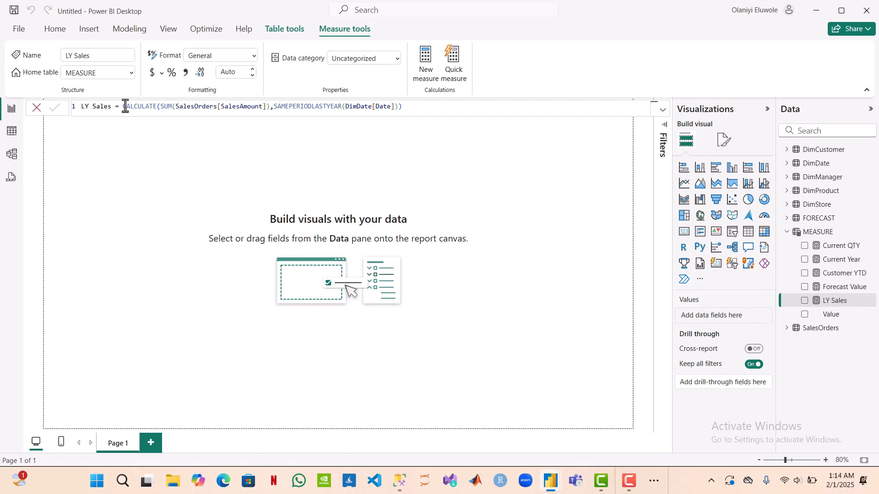
Step: Create another measure in the MEASURE table named Sales Profit and begin its formula with CALCULATE(
left_click(424, 64)
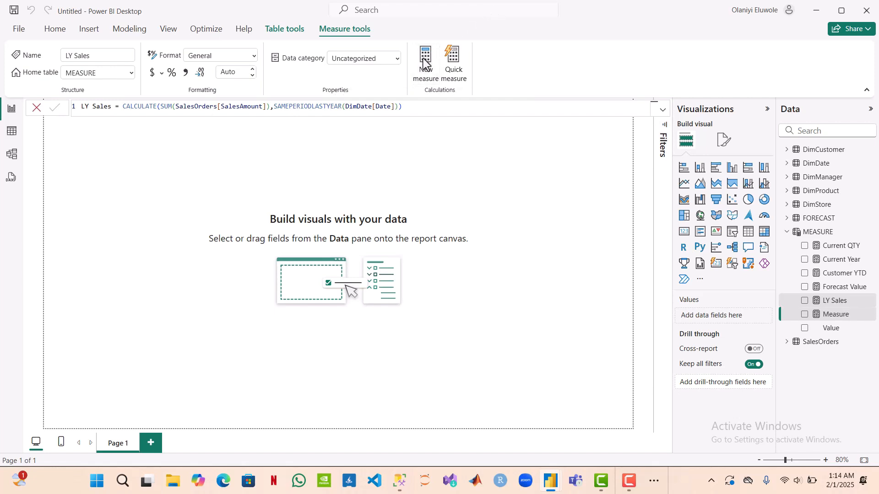
left_click(108, 107)
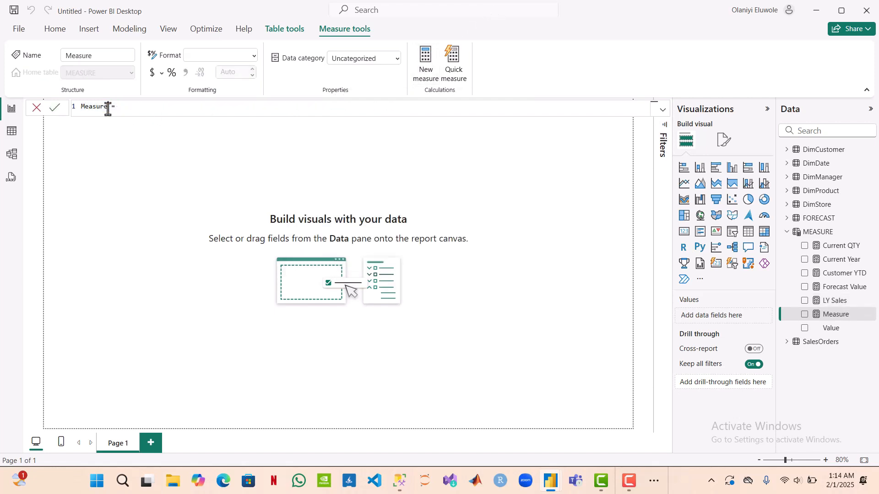
double_click(81, 107)
type("Sales Profit = CALCU")
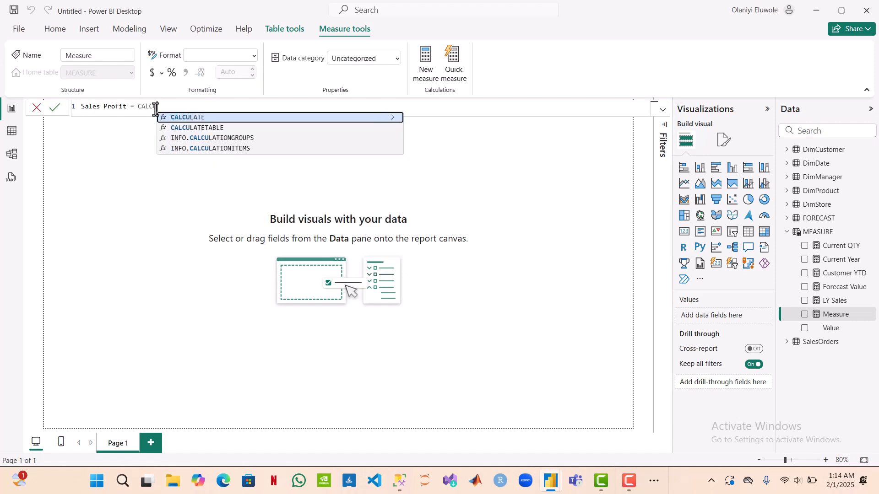
key("Tab")
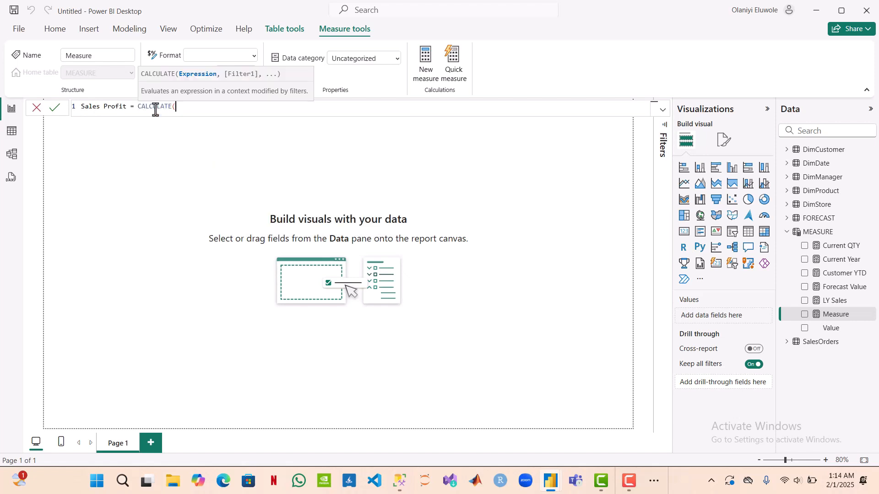
Step: Enter SUM(SalesOrders[ProfitAmount]) as the expression inside CALCULATE for the Sales Profit measure
type("SU")
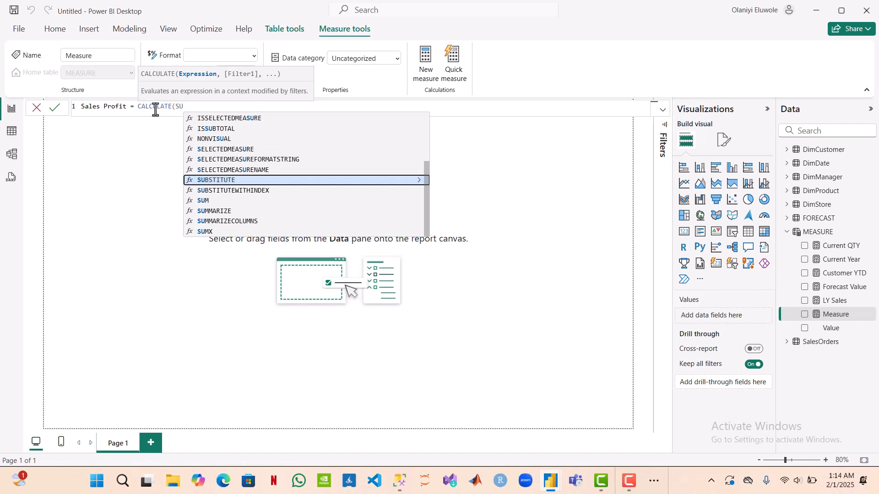
type("M(")
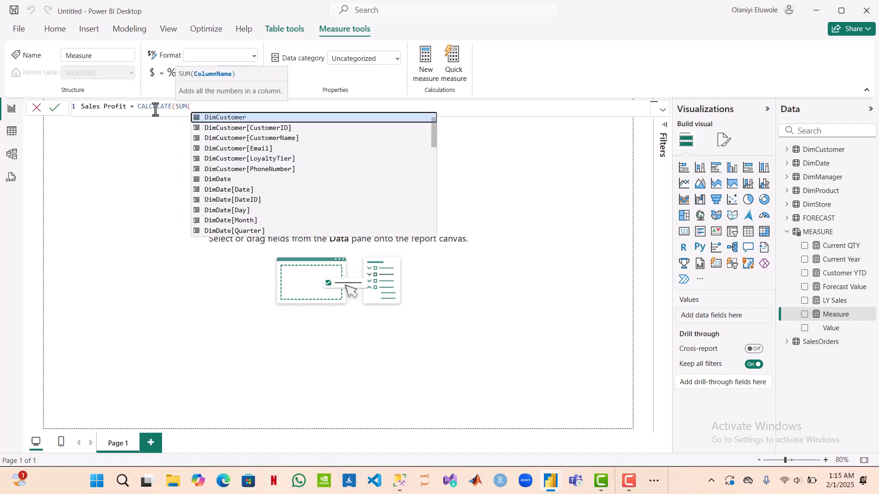
type("SAL")
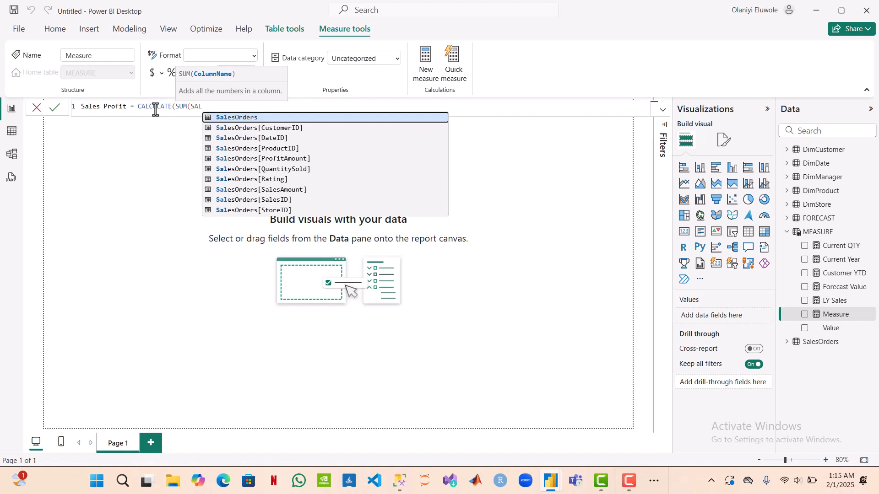
key("Down")
key("Down")
key("Down")
key("Down")
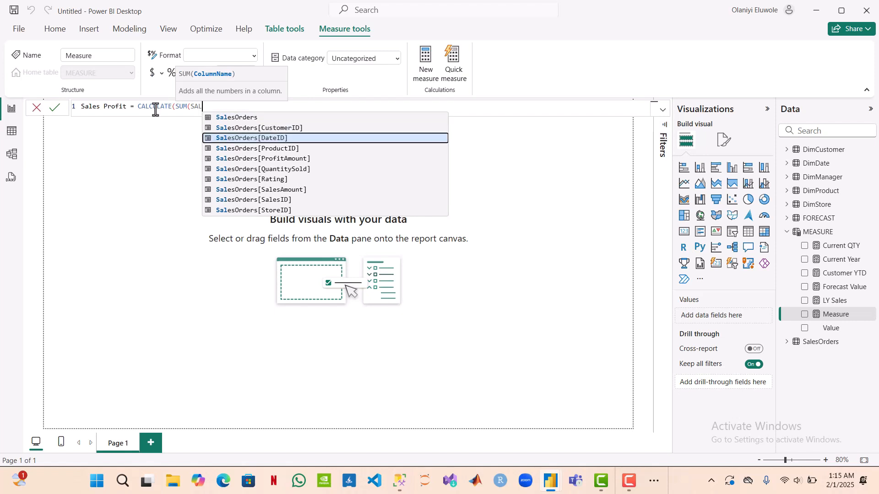
key("Tab")
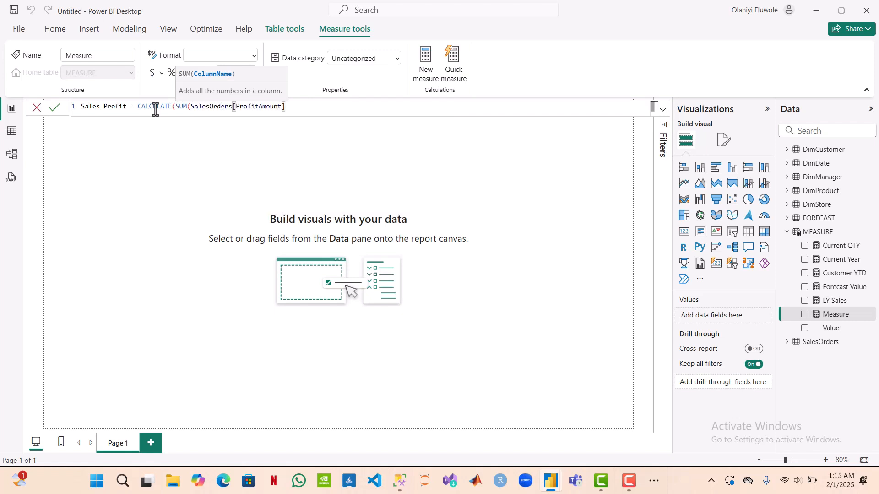
type(")")
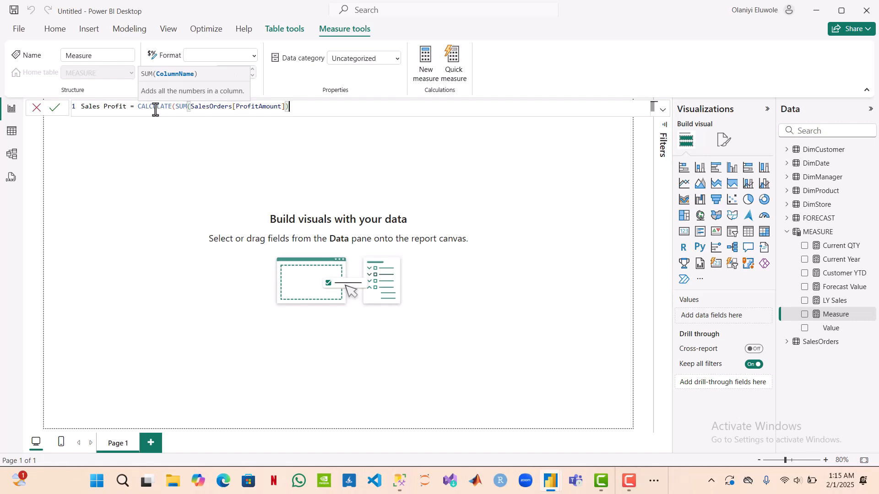
type(",")
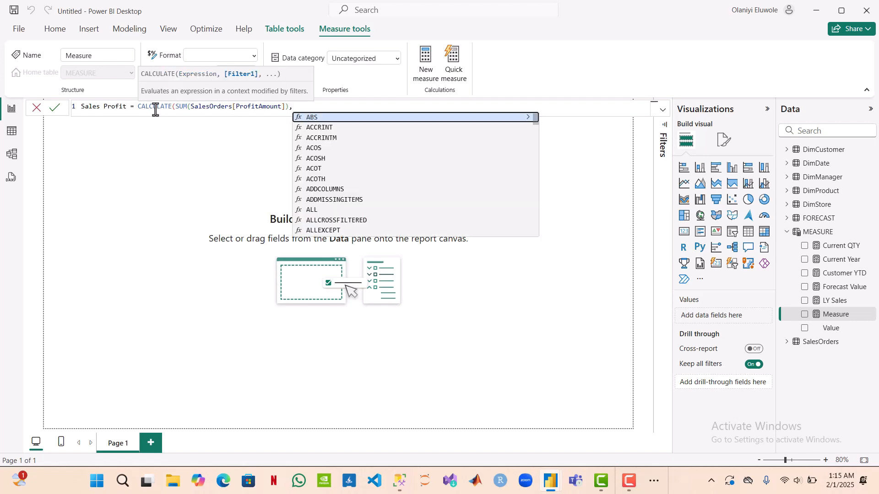
type("DIM")
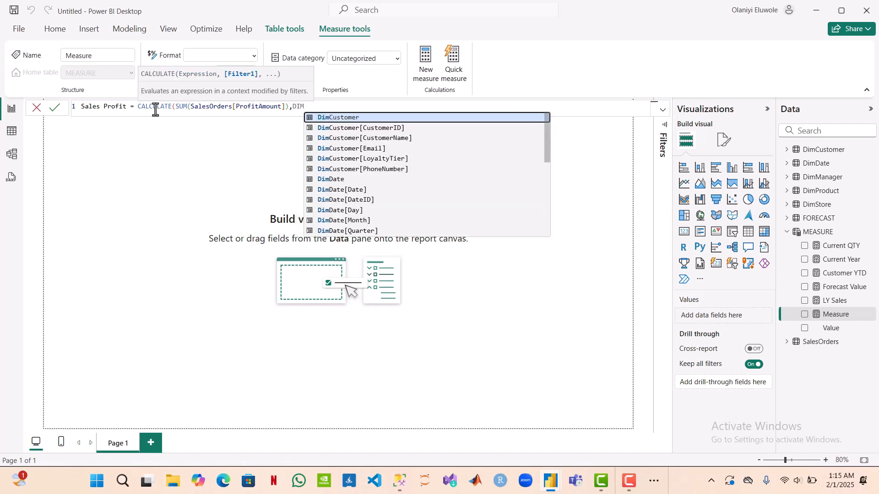
type("DAT")
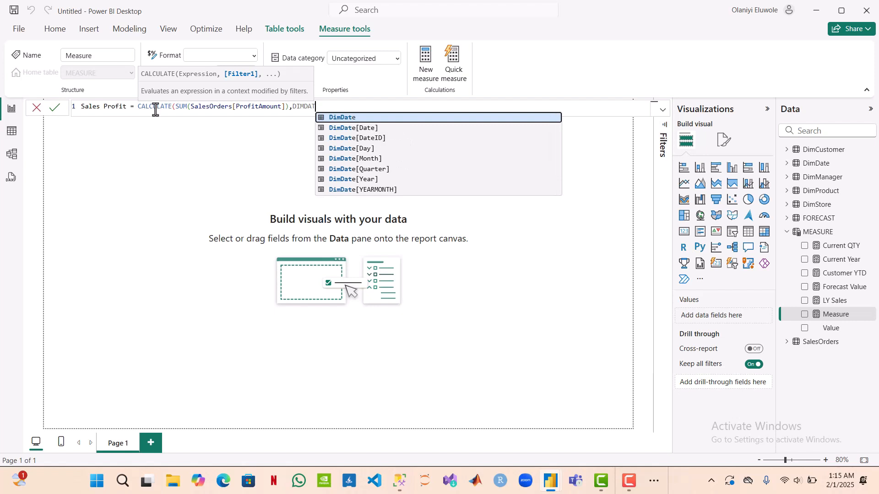
Step: Add DimDate[Date] as the CALCULATE filter of the Sales Profit measure, close the bracket and commit the formula
key("Down")
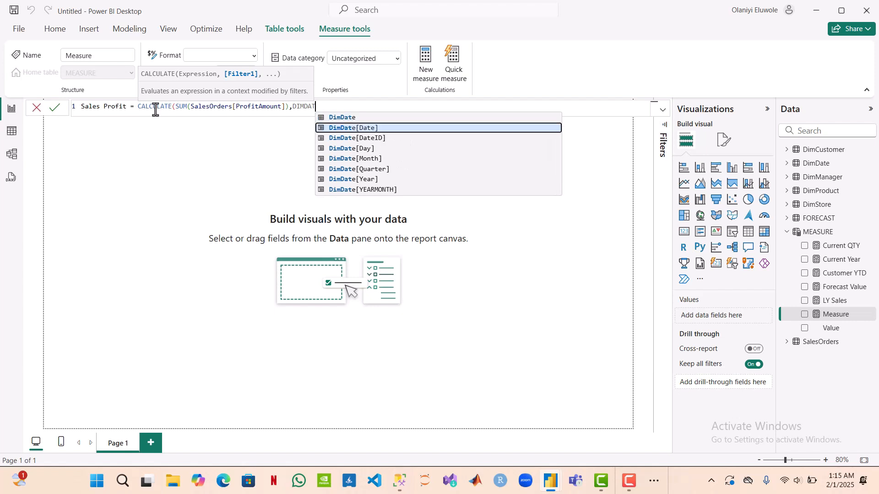
key("Tab")
type("))")
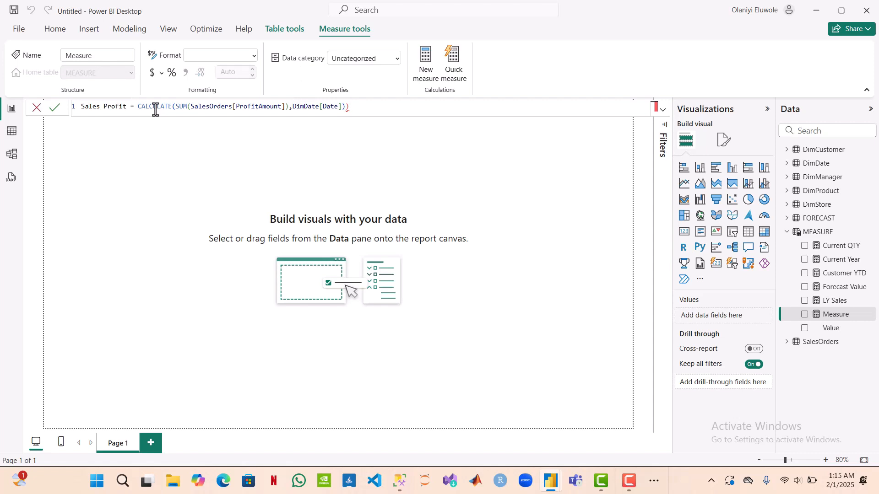
key("BackSpace")
key("Return")
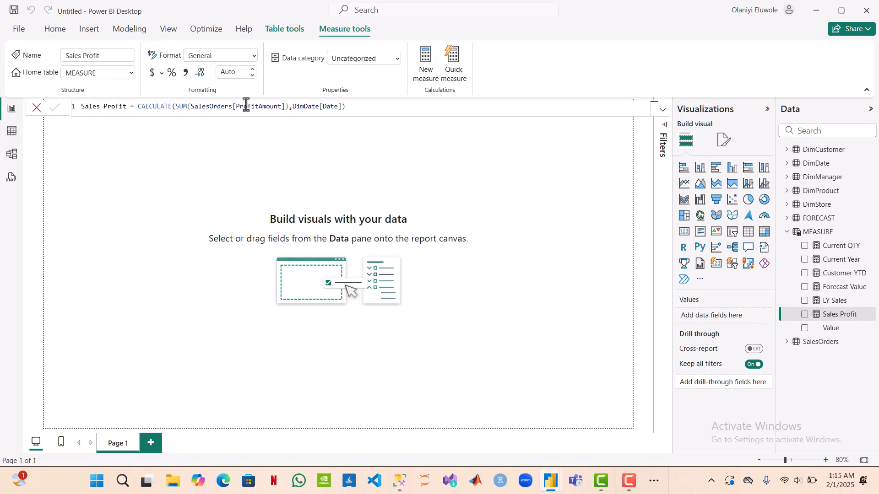
Step: Create another measure in the MEASURE table named Sales Value and begin its formula with SUM(
left_click(425, 64)
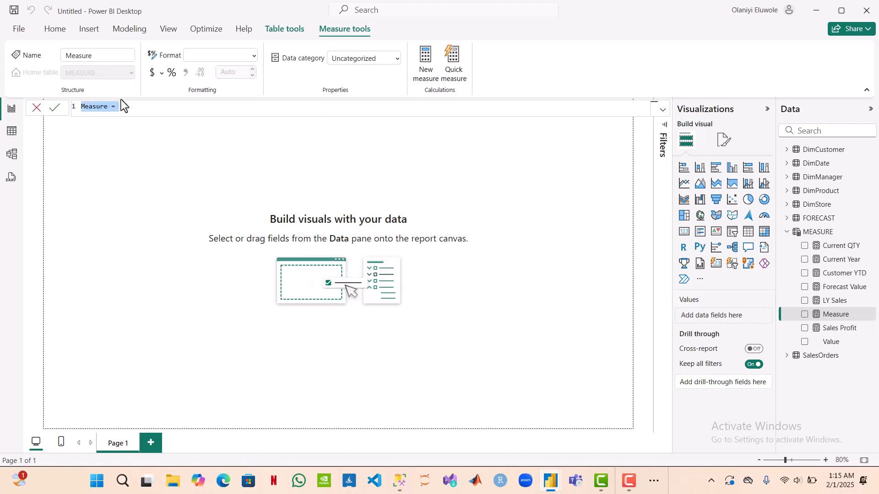
left_click(108, 106)
double_click(83, 108)
type("Sales ")
type("Vlaue")
key("BackSpace")
key("BackSpace")
key("BackSpace")
key("BackSpace")
type("alue")
left_click(133, 109)
type("SUM(")
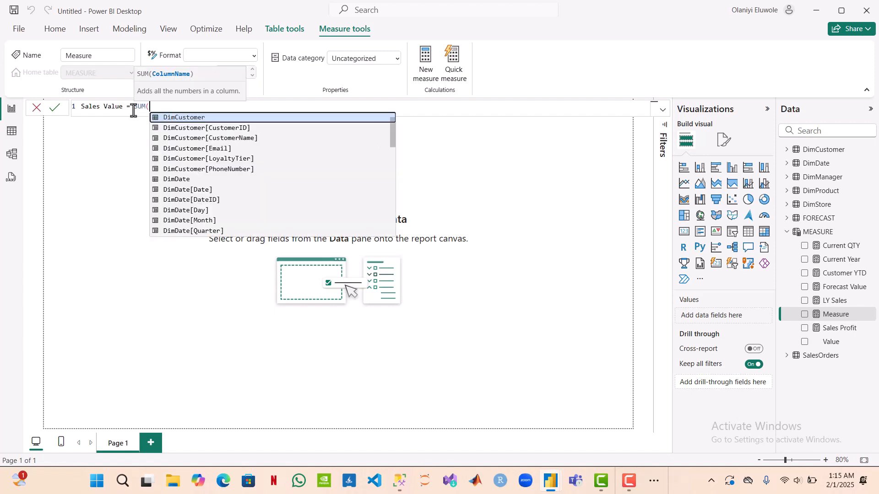
type("sa")
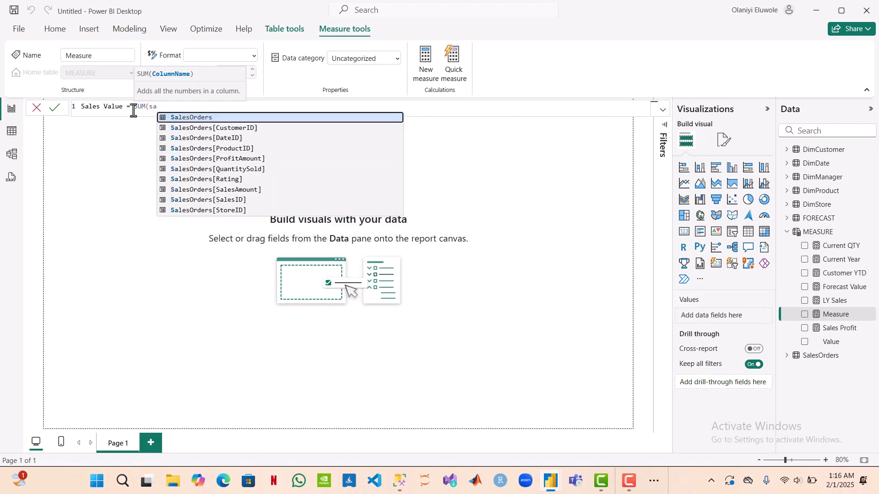
type("l")
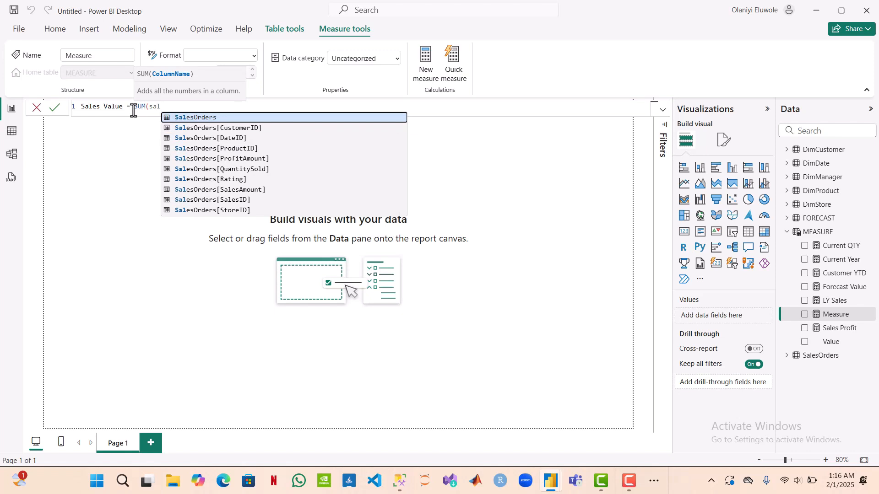
Step: Set SalesOrders[SalesAmount] as the column summed by the Sales Value measure, close the bracket and commit the formula
key("Down")
key("Down")
key("Down")
key("Down")
key("Down")
key("Down")
key("Down")
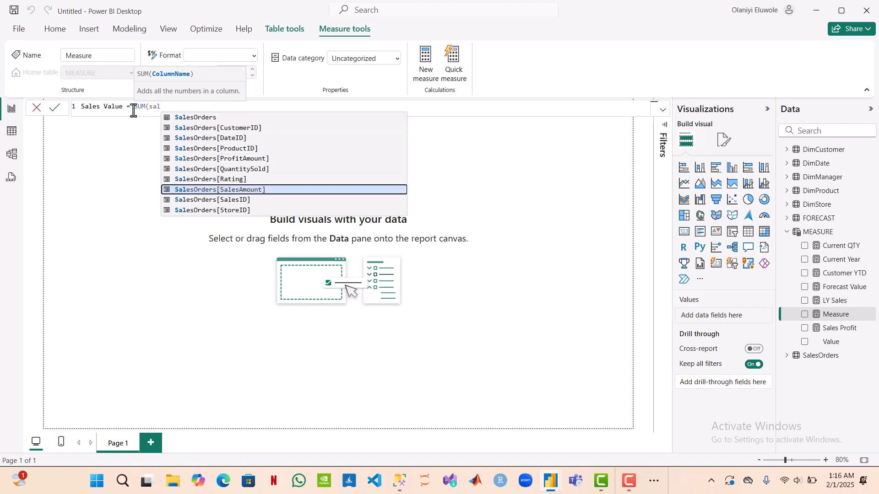
key("Tab")
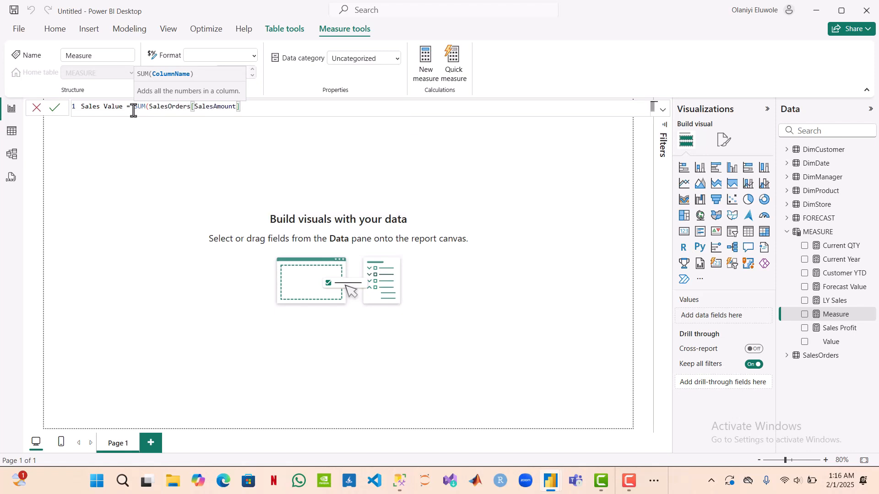
type(")")
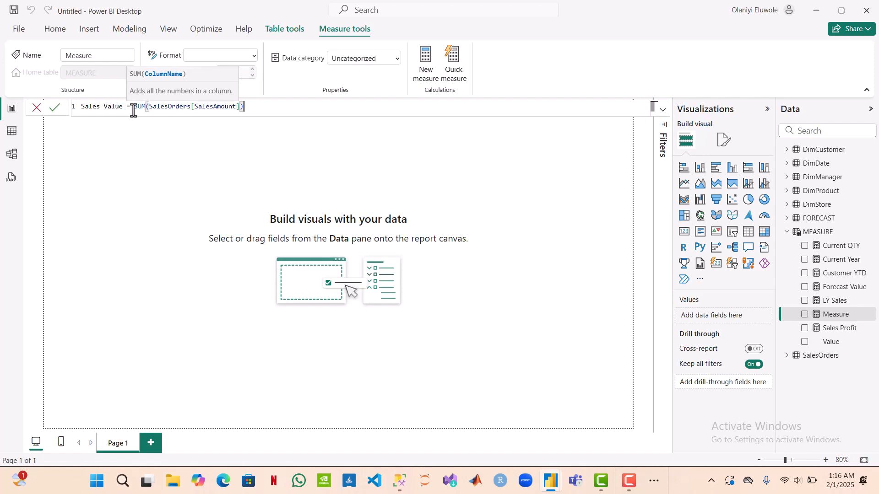
key("Return")
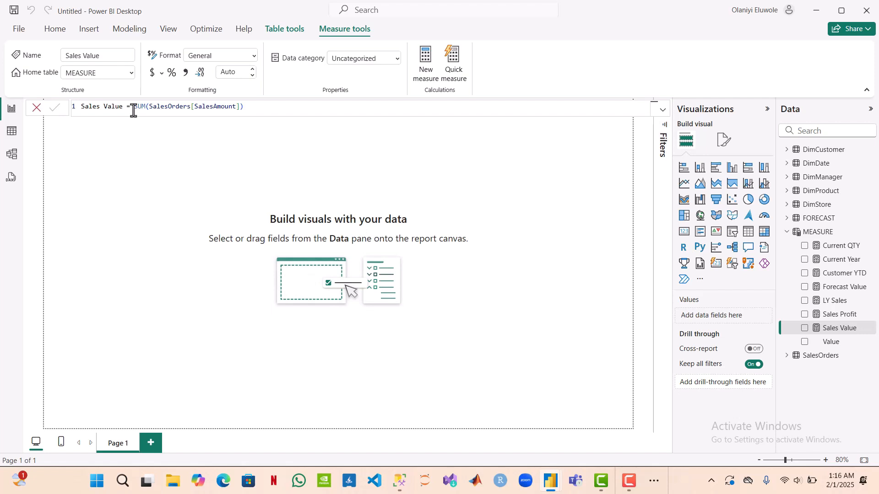
Step: Create a new measure in the MEASURE table named transactcount and begin its formula with CALCULATE(
left_click(430, 64)
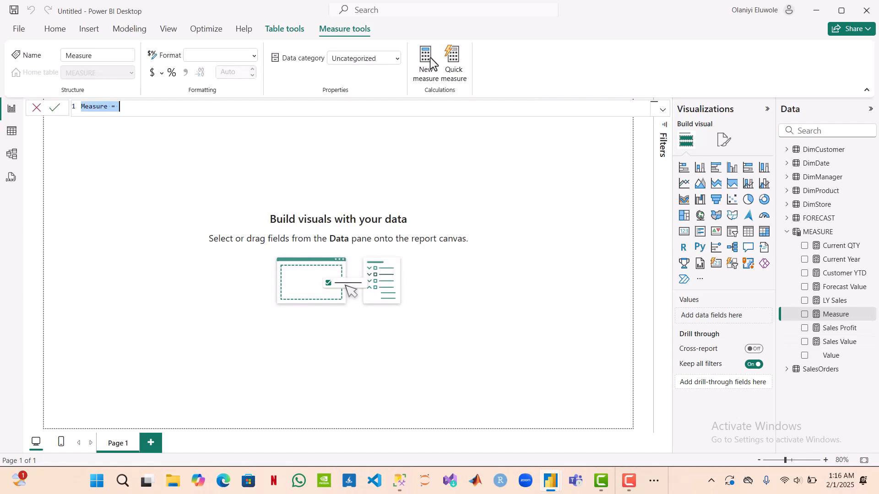
left_click(110, 106)
double_click(105, 106)
type("tre")
type("nsact")
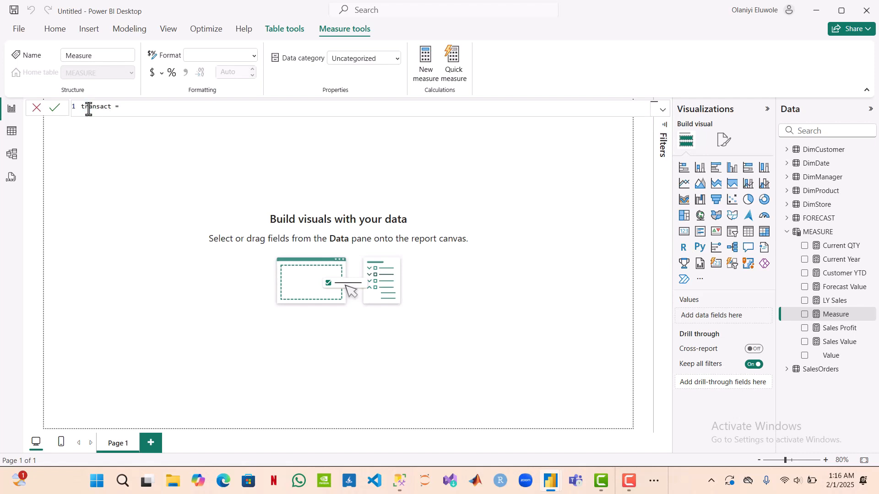
type("count")
type("CALCULATE(")
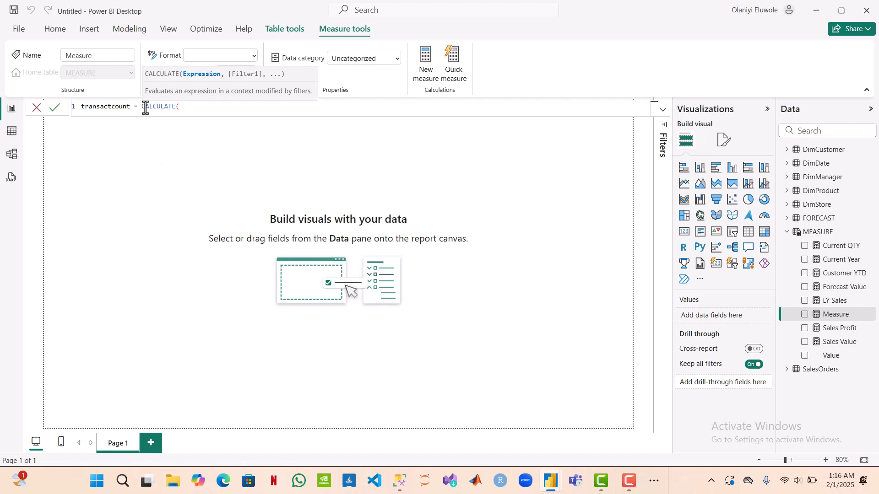
type("COUNTRO")
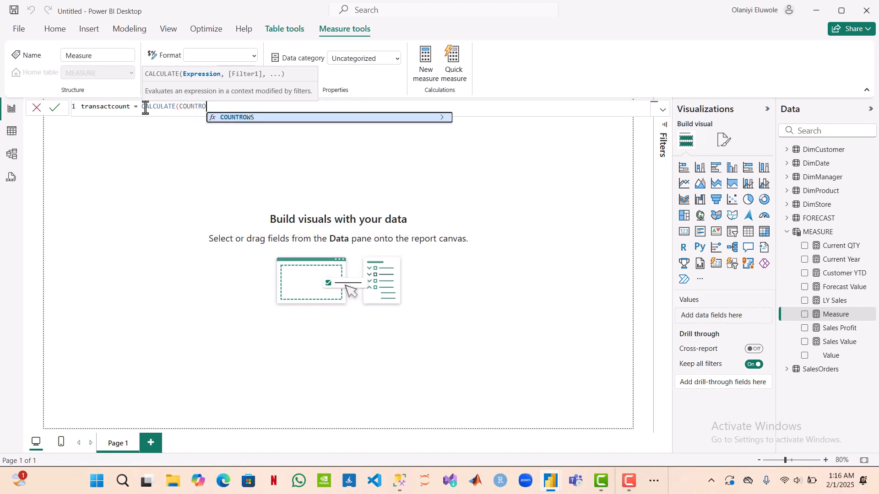
Step: Enter COUNTROWS(SalesOrders) as the expression inside CALCULATE for the transactcount measure
key("Tab")
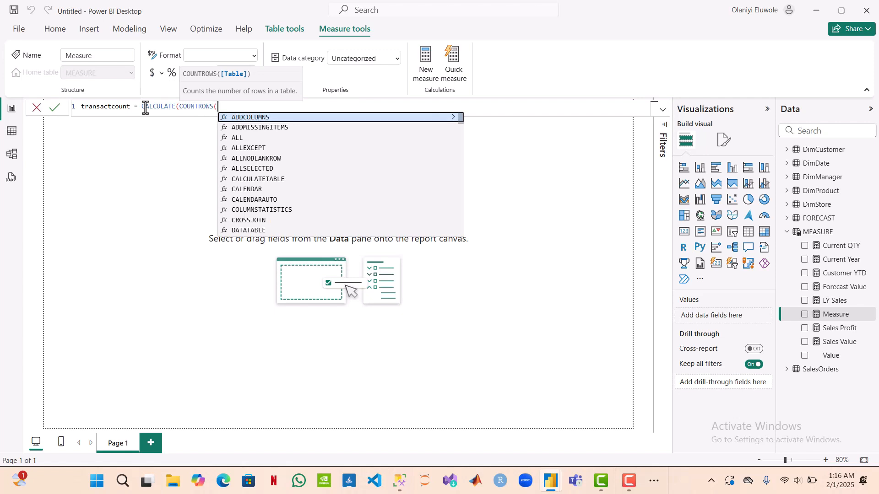
type("SalesOrders")
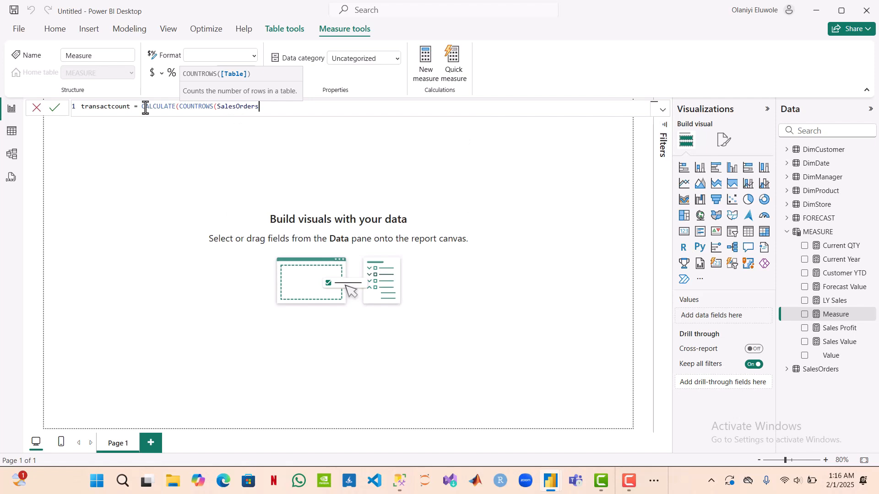
type(")")
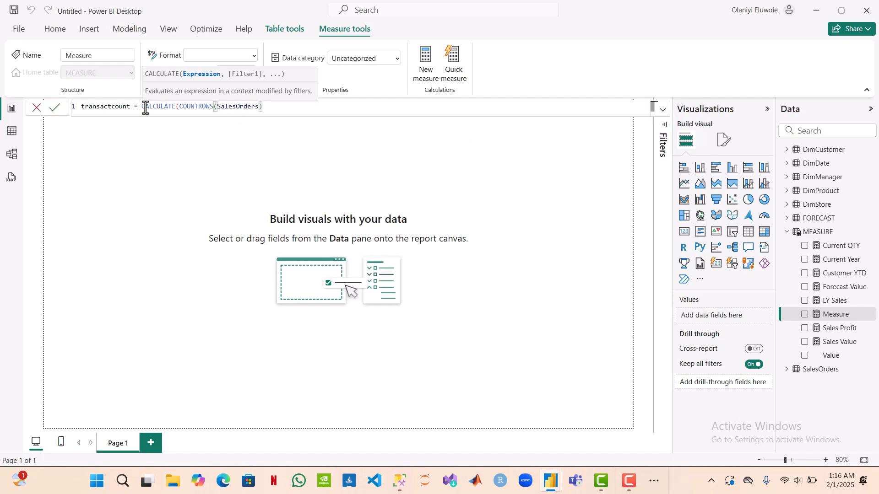
type(",DA")
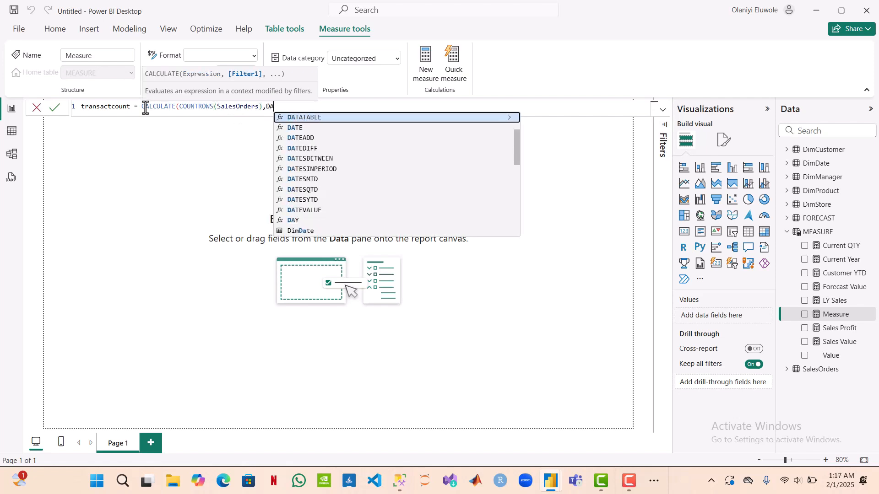
type("TESYTD(")
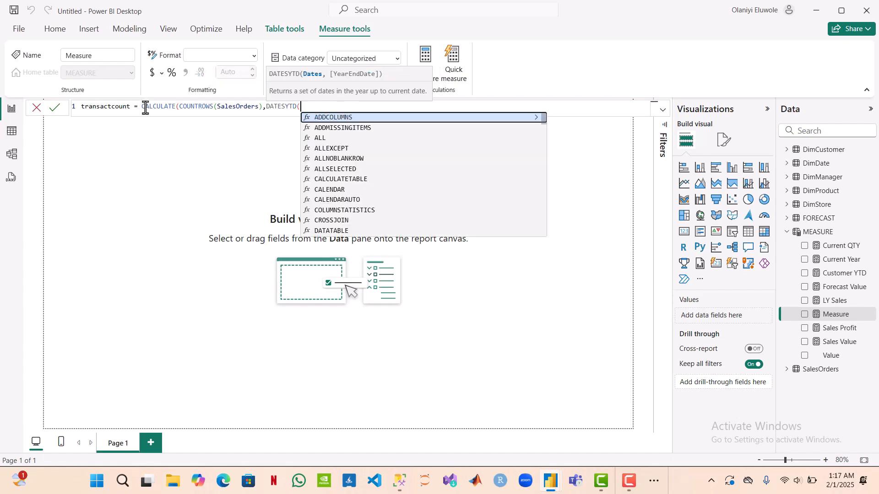
type("D")
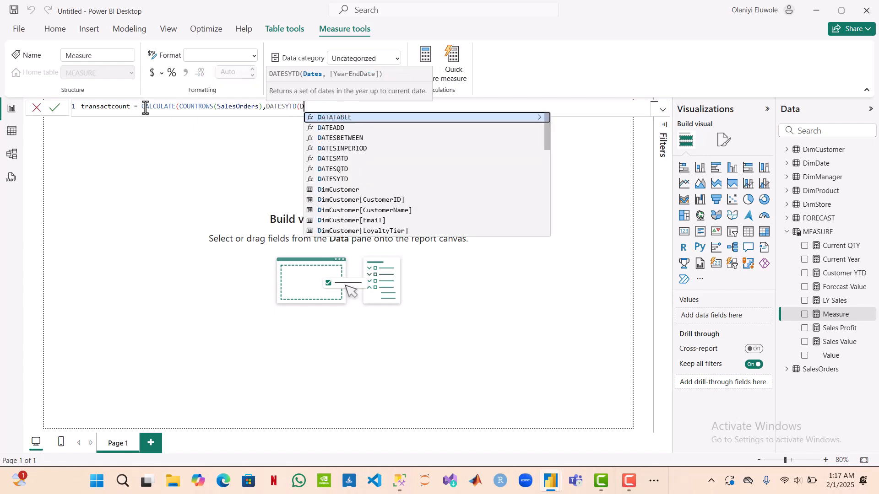
type("imDat")
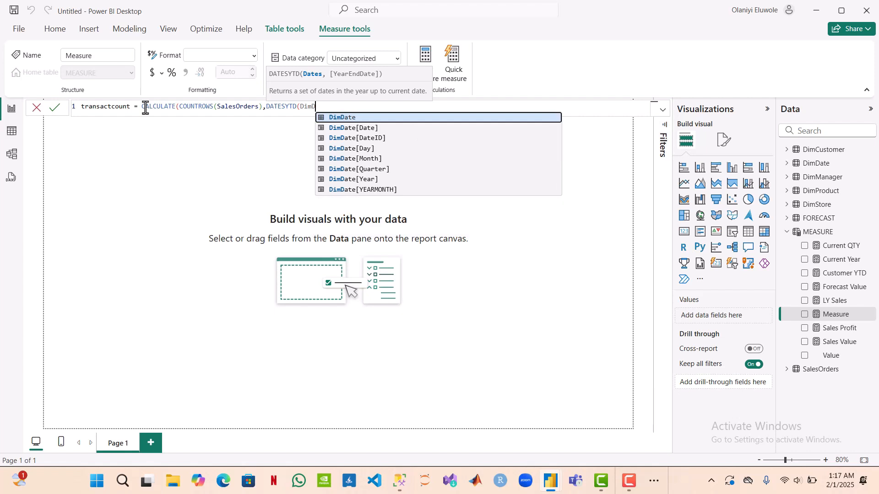
Step: Add DATESYTD(DimDate[Date]) as the filter of the transactcount measure, commit the formula and collapse the MEASURE table
key("Down")
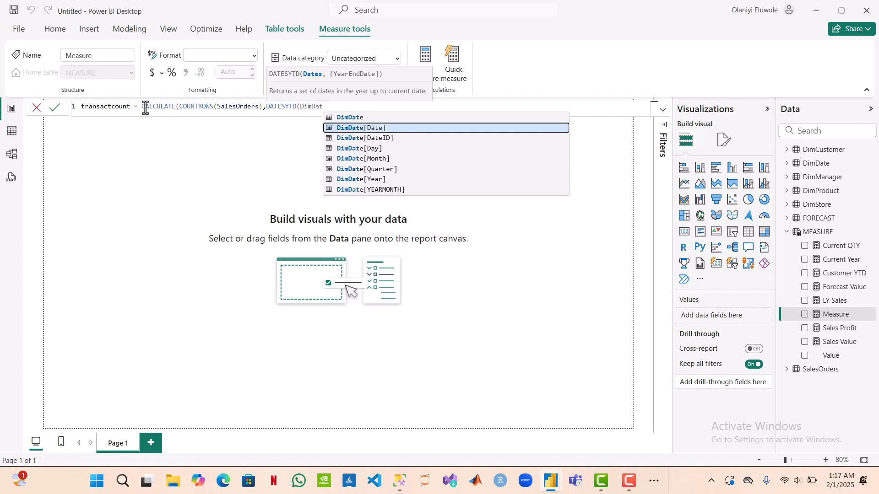
key("Tab")
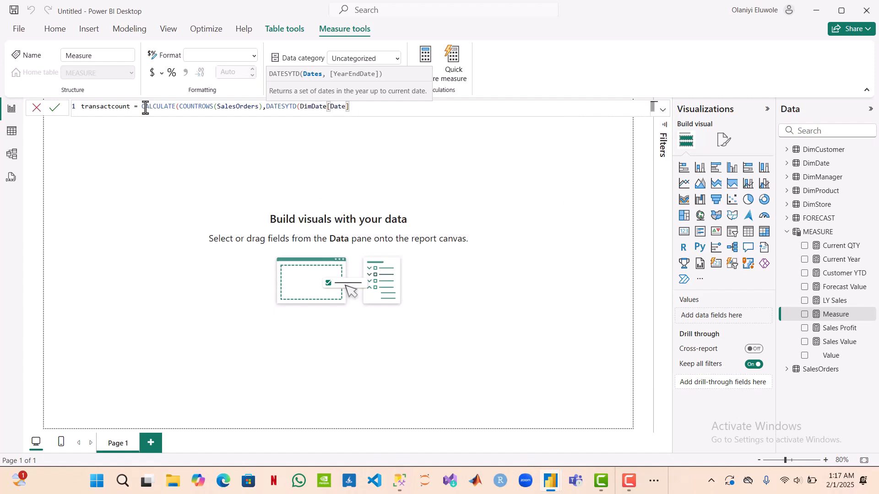
type("))")
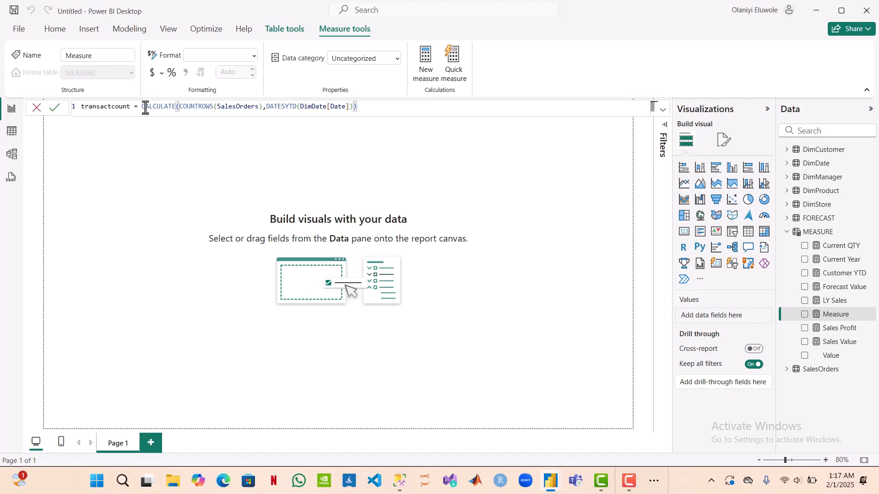
key("Return")
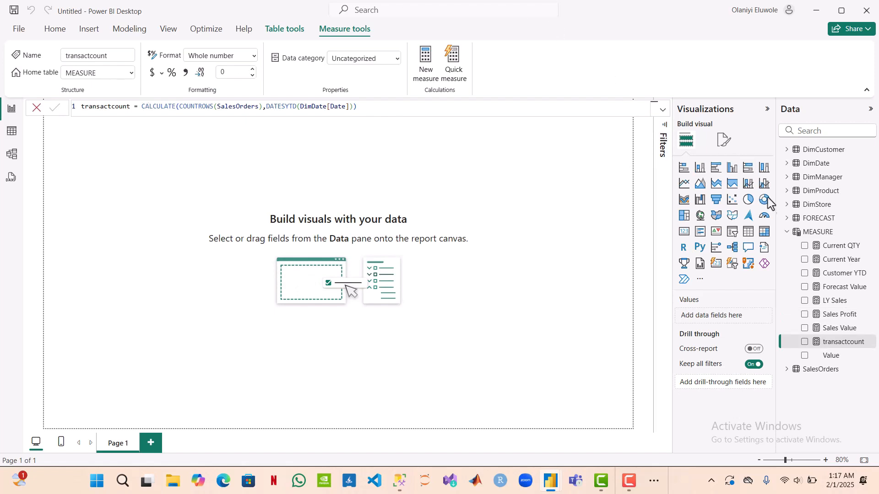
left_click(787, 231)
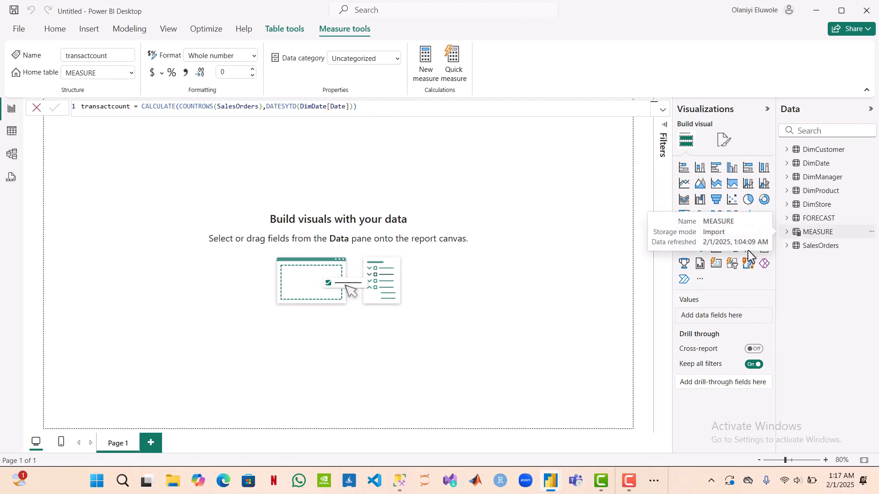
left_click(215, 135)
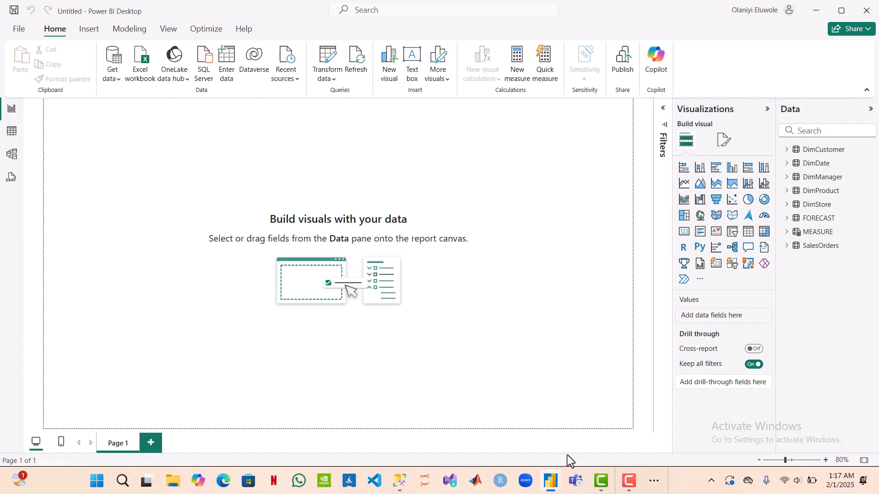
Step: Check the layout of the finished CHOCOLATEFACTORY[JANCOHORT] report, including its header banner, and return to the untitled report
mouse_move(558, 482)
left_click(485, 431)
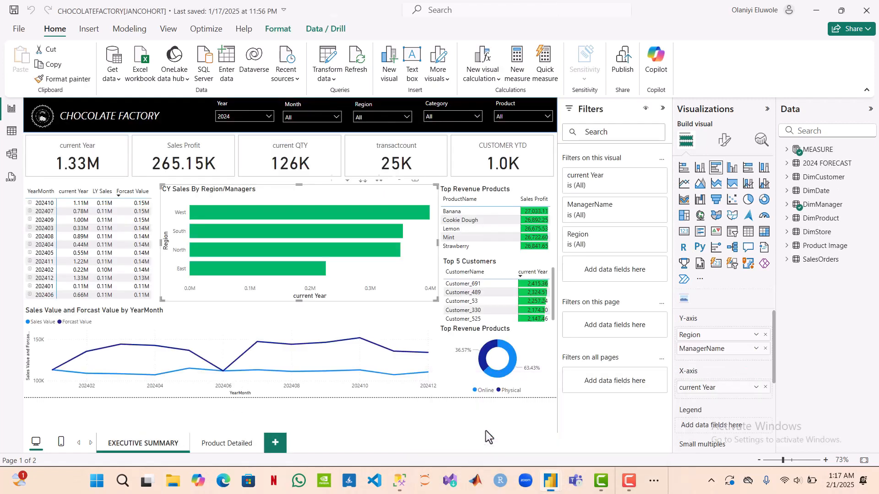
mouse_move(555, 486)
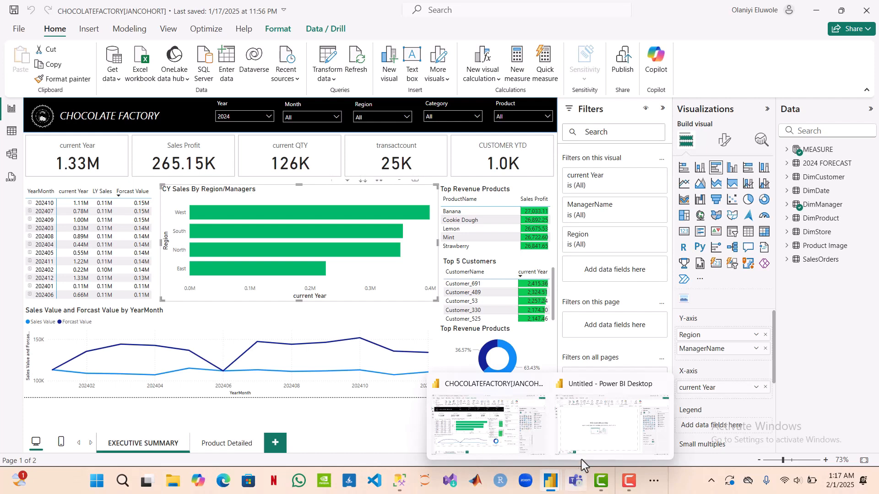
left_click(584, 447)
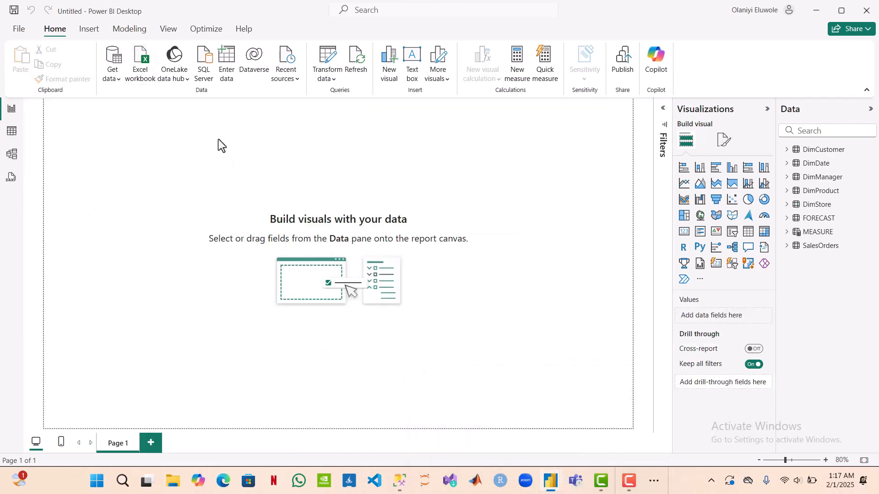
Step: Insert a rectangle shape and resize it into a thin header banner spanning the full width of Page 1
left_click(89, 32)
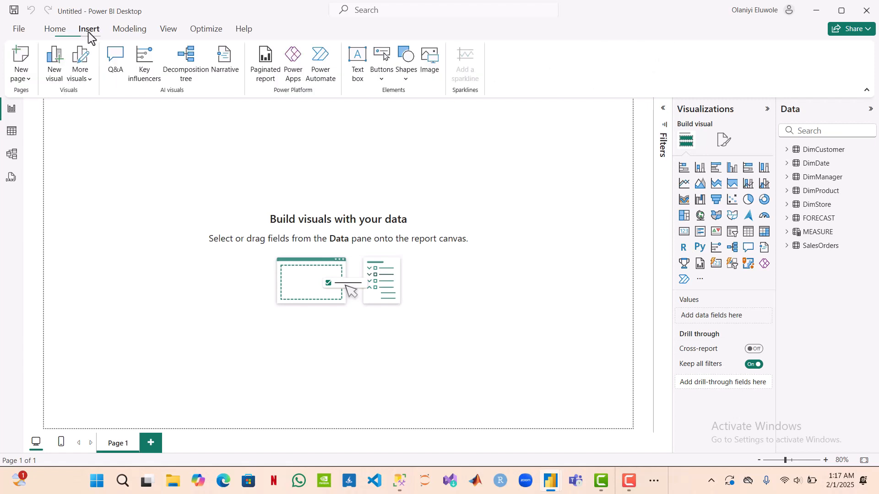
left_click(404, 80)
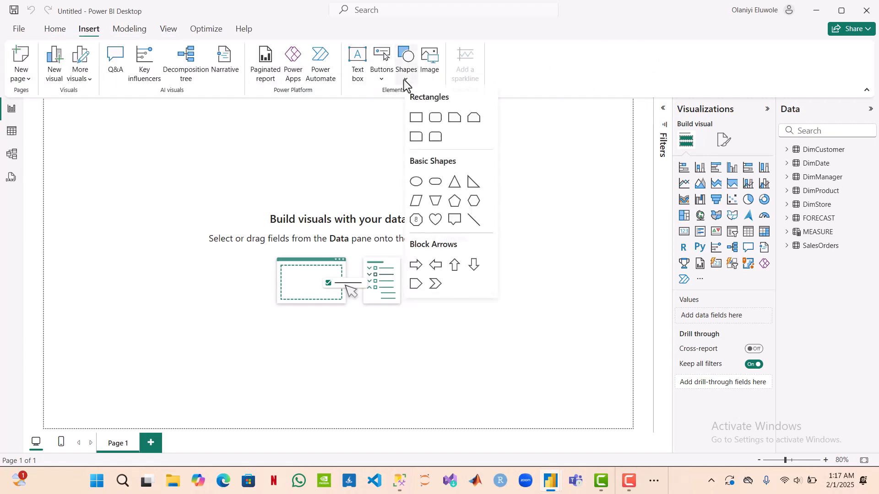
left_click(415, 118)
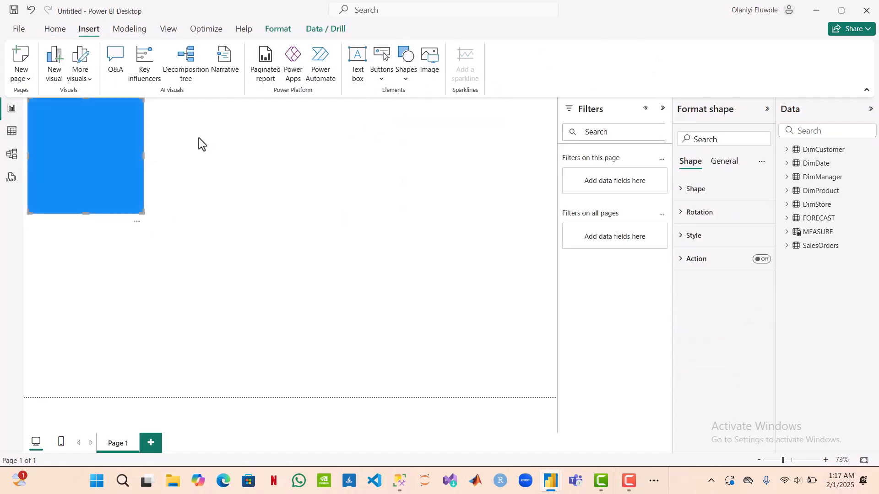
left_click_drag(86, 212, 83, 135)
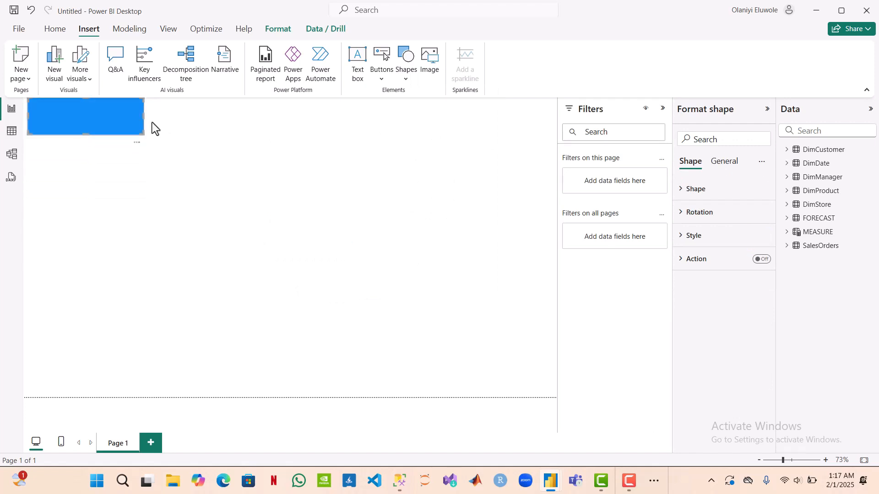
left_click_drag(143, 115, 558, 120)
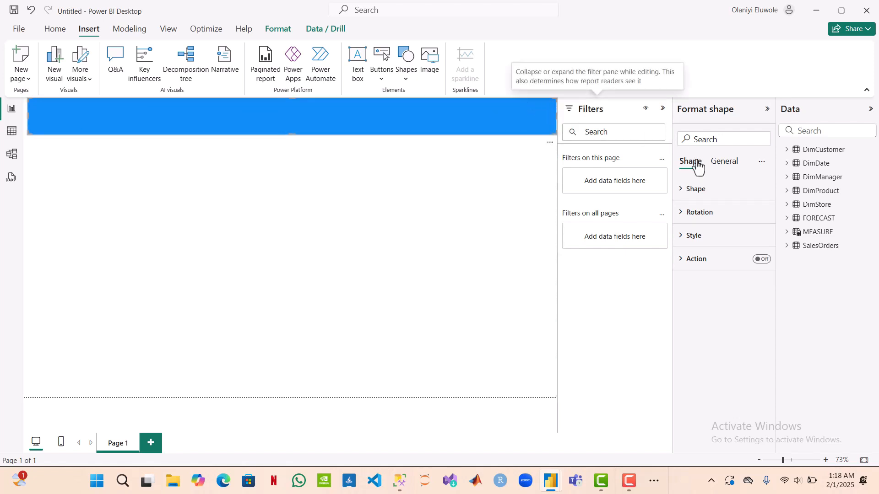
Step: Fill the header rectangle with black, turn off its border and deselect the shape
left_click(697, 236)
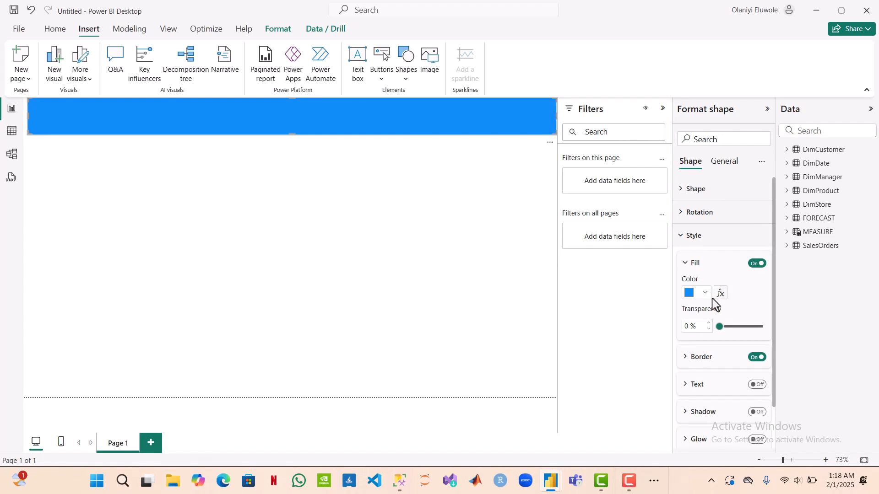
left_click(705, 293)
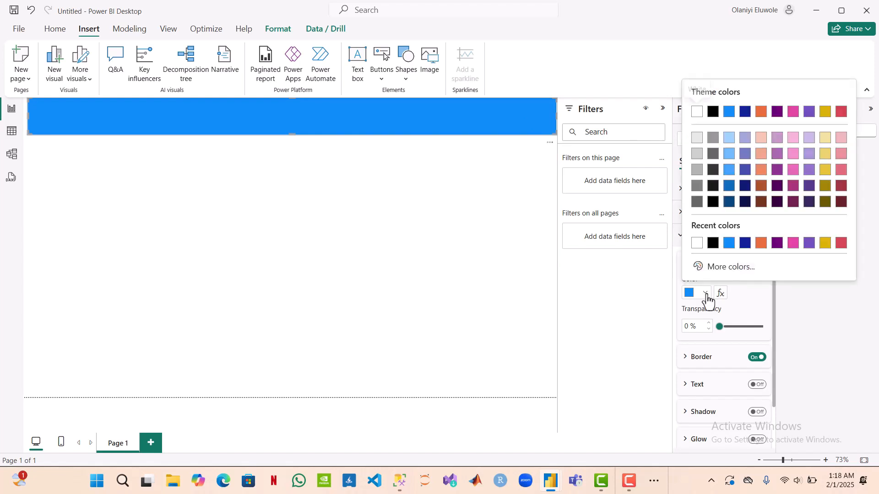
left_click(713, 243)
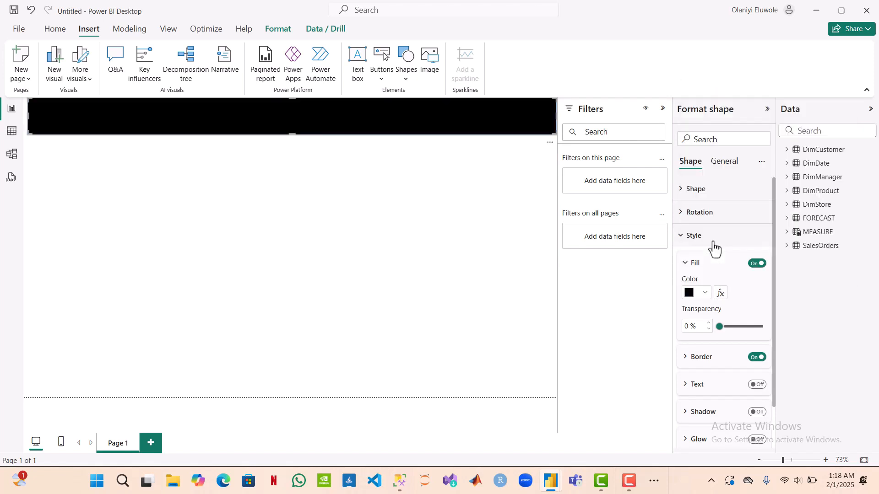
left_click(760, 359)
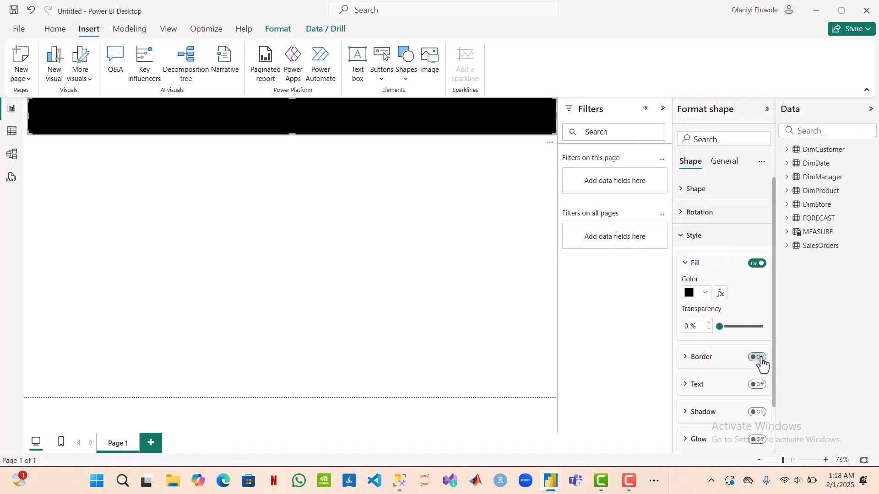
left_click(687, 243)
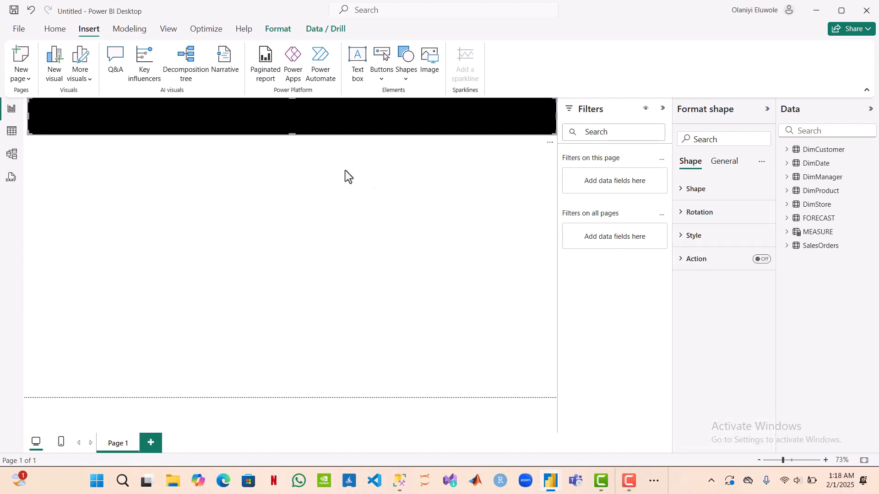
left_click(400, 190)
left_click(524, 115)
left_click(300, 166)
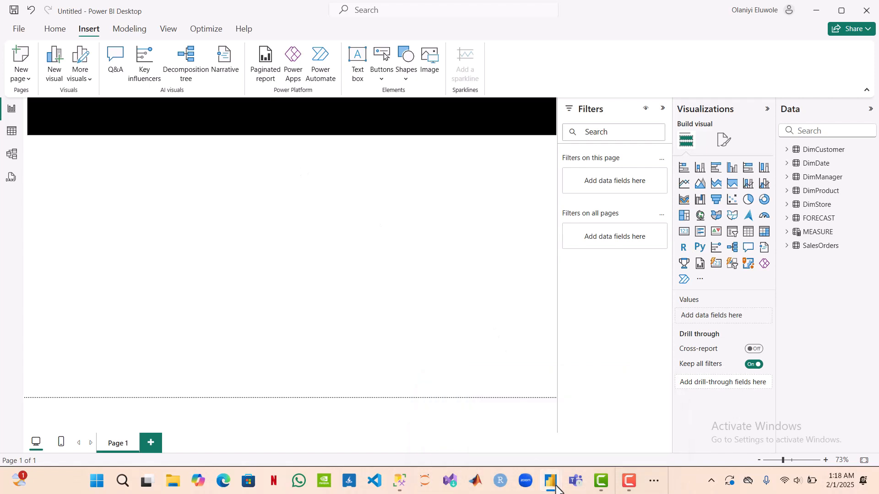
Step: Copy the round logo image from the CHOCOLATEFACTORY[JANCOHORT] report and paste it onto the untitled report's header banner
mouse_move(552, 485)
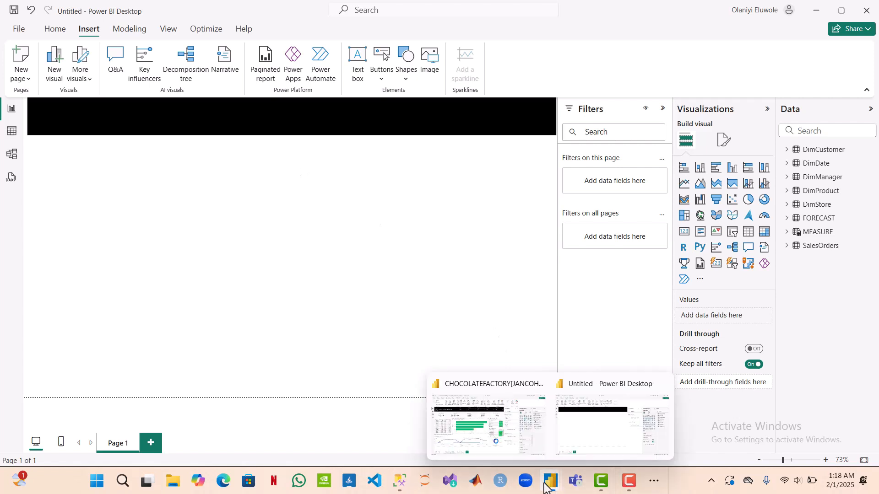
left_click(526, 441)
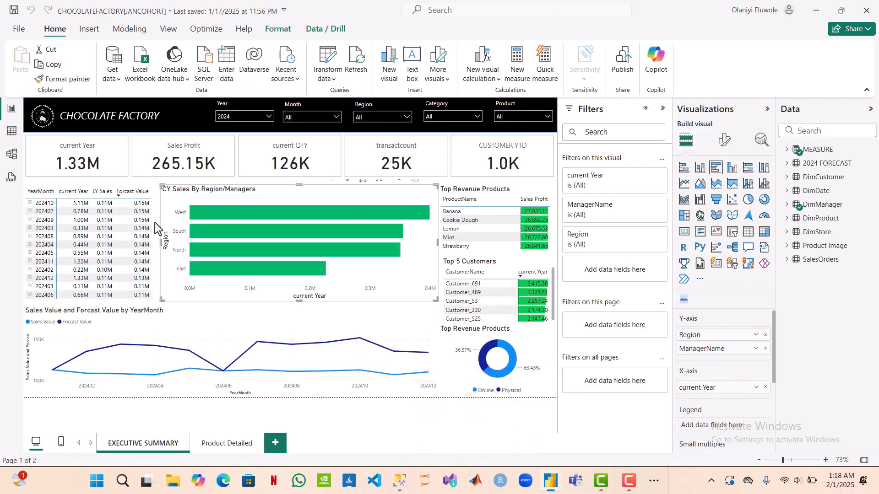
left_click(43, 116)
key("ctrl+c")
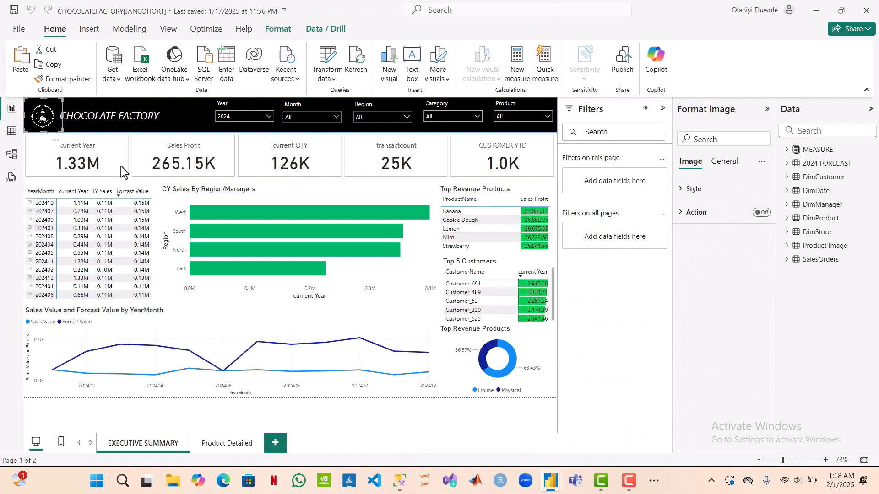
mouse_move(552, 486)
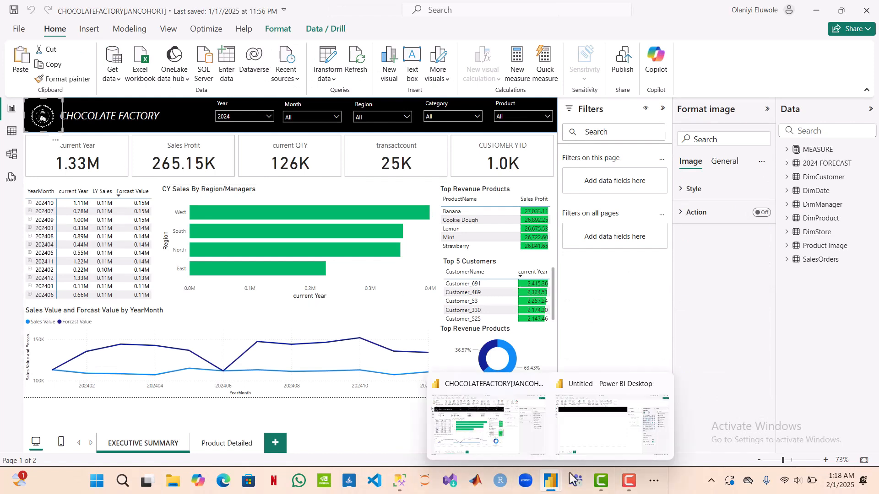
left_click(593, 438)
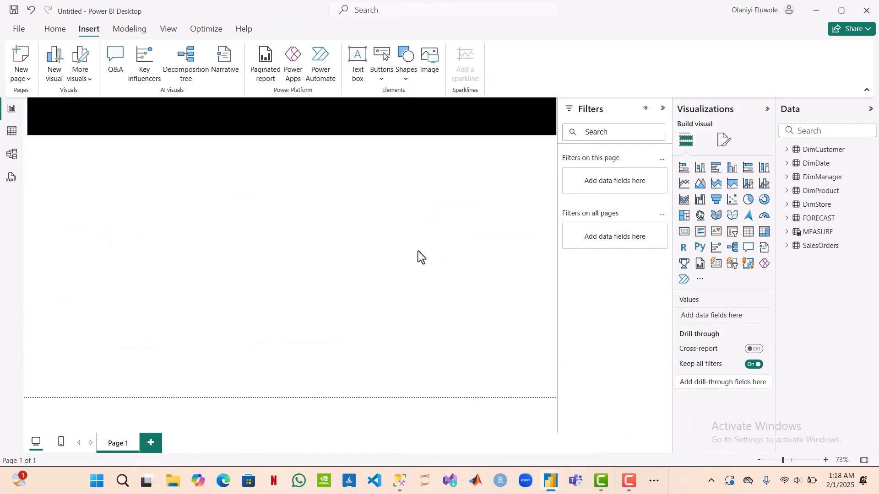
key("ctrl+v")
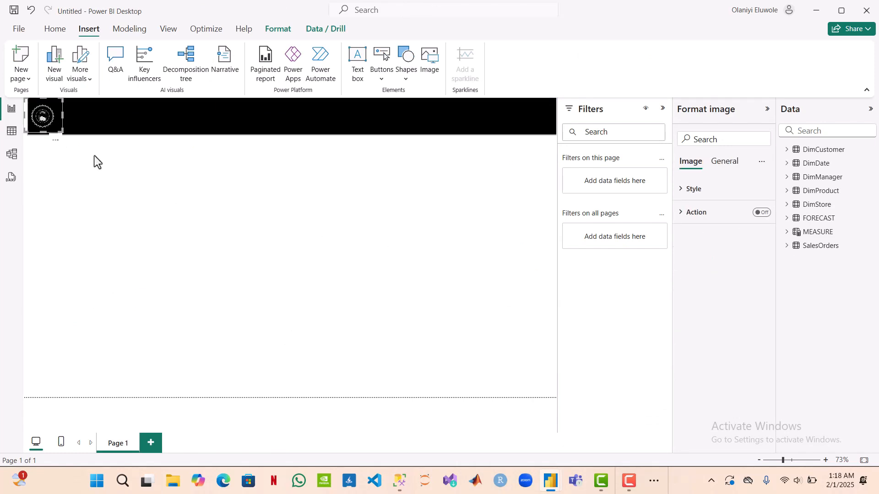
left_click(118, 188)
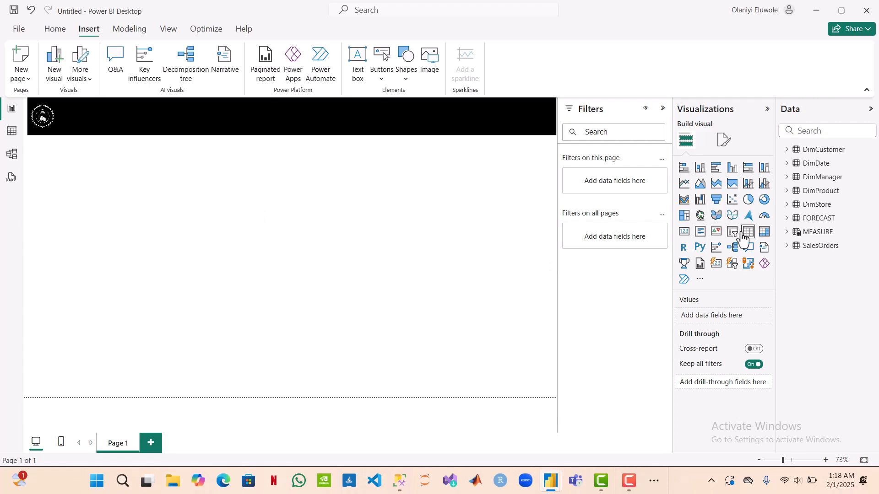
Step: Insert a card showing the Current Year measure, narrow it and move it up beneath the header banner, with the Filters pane collapsed
left_click(685, 234)
left_click(663, 109)
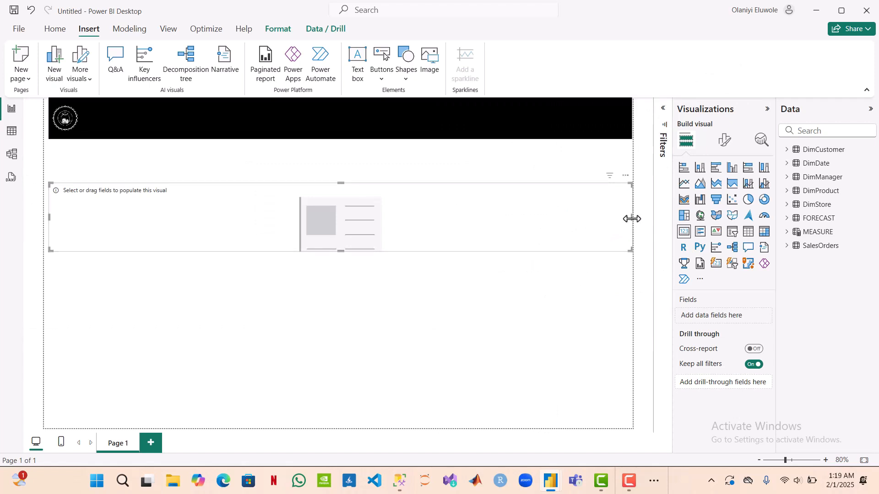
left_click_drag(632, 219, 218, 220)
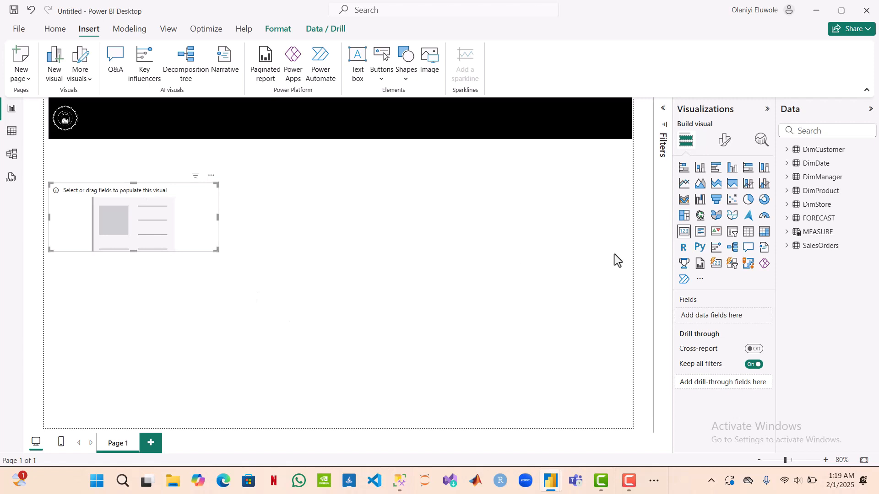
left_click(788, 236)
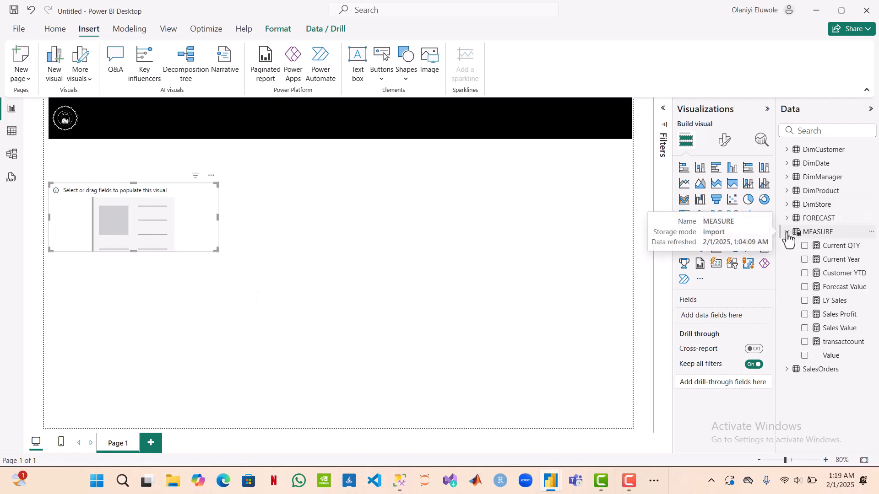
left_click(804, 260)
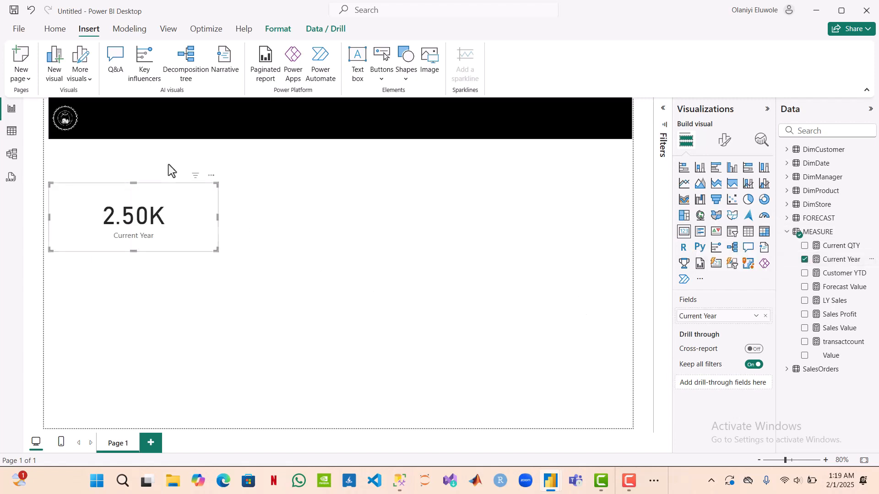
left_click_drag(175, 191, 168, 164)
Step: Extend the black header banner to the left page edge and nudge the logo image slightly down
left_click(162, 111)
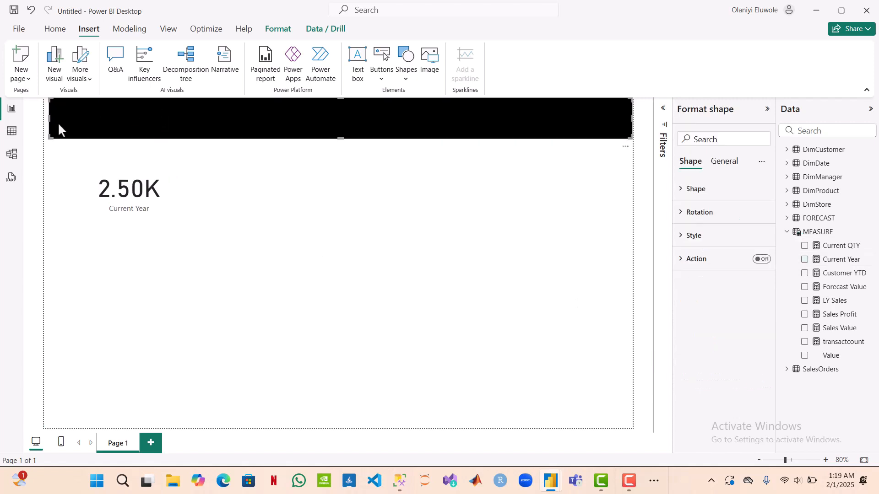
left_click_drag(49, 118, 41, 120)
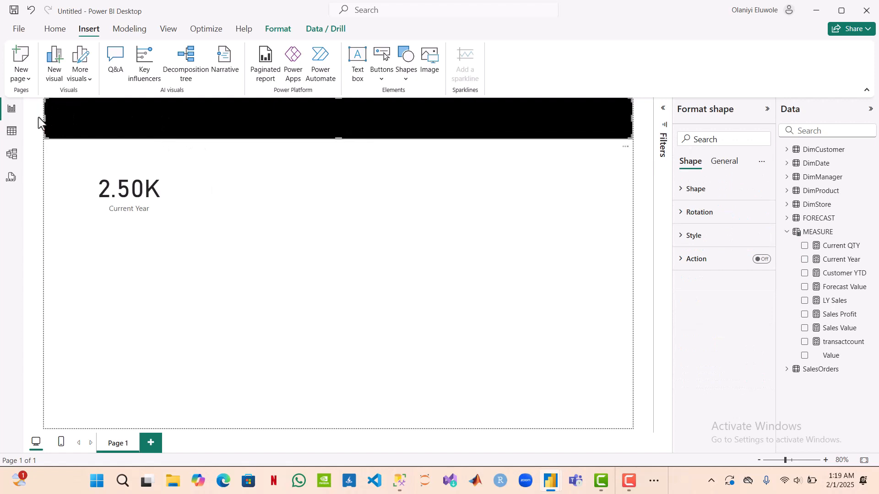
left_click(76, 155)
left_click(75, 123)
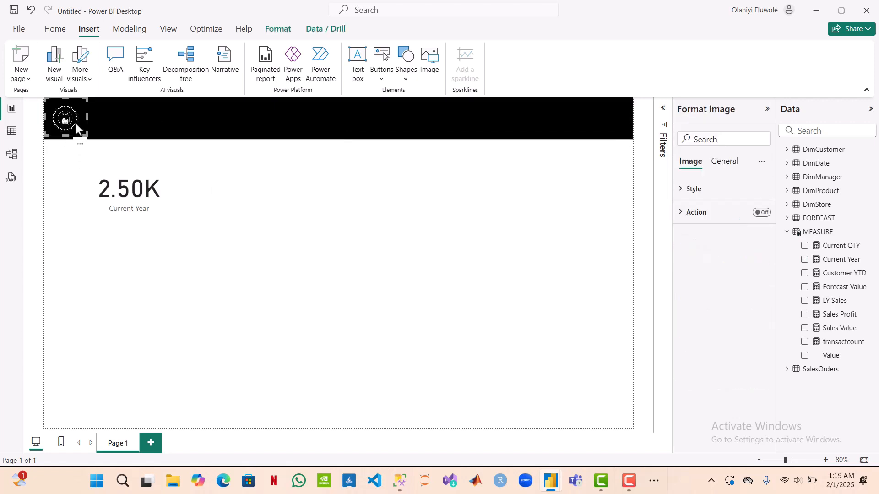
key("Down")
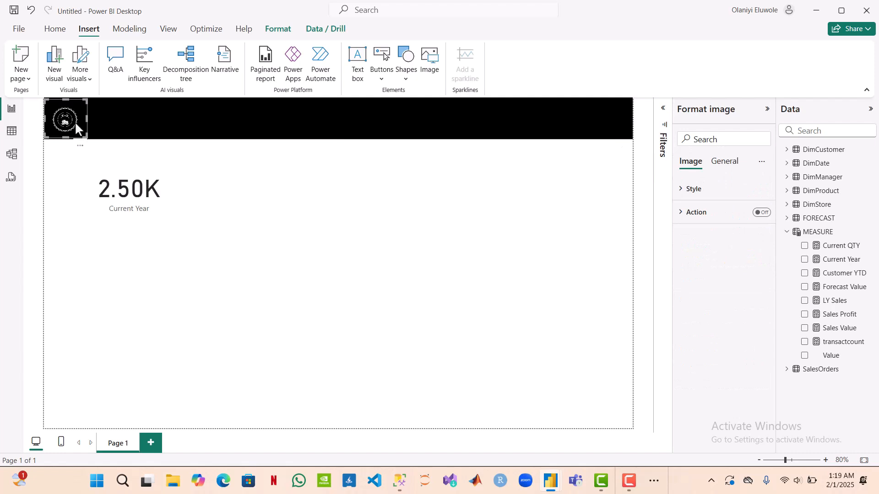
Step: Shrink the Current Year card in width and height and place it directly below the banner at the left page edge
left_click(175, 215)
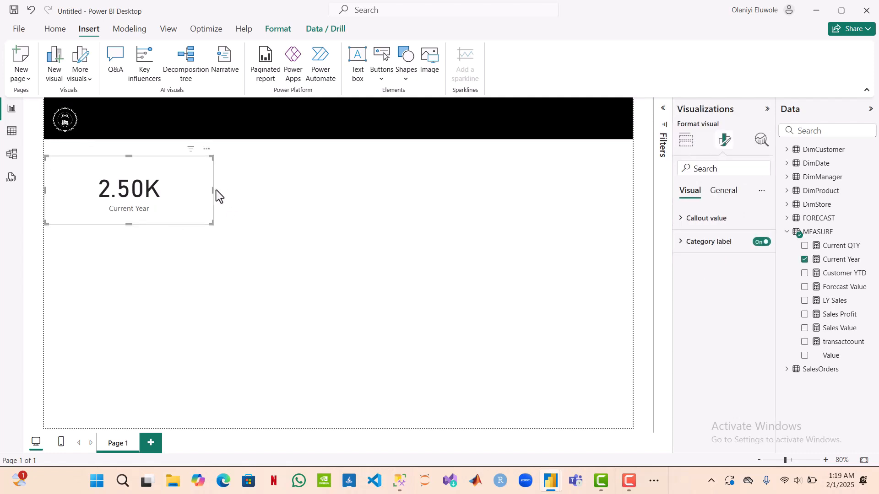
left_click_drag(213, 190, 172, 174)
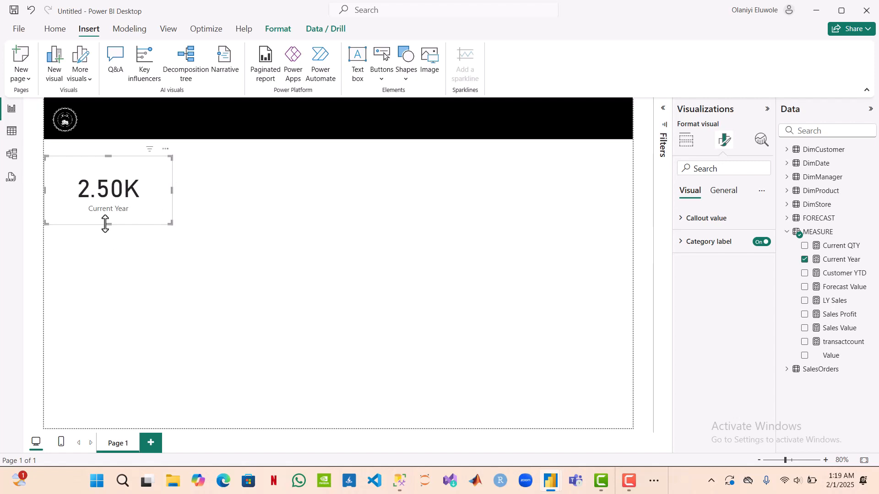
left_click_drag(106, 225, 106, 204)
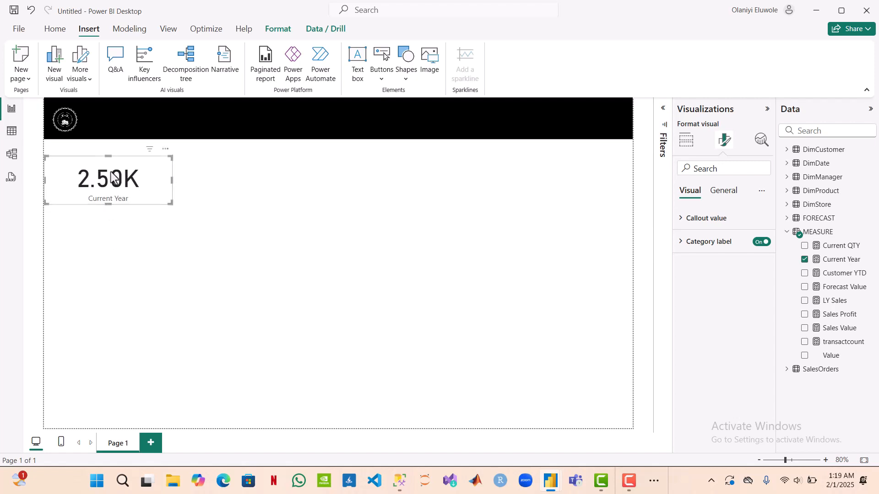
left_click_drag(112, 166, 112, 153)
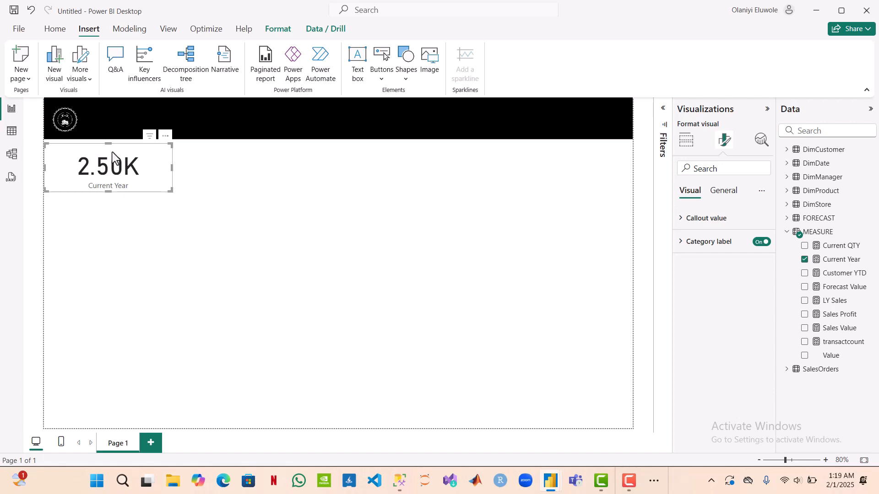
Step: Duplicate the Current Year card and arrange the copies into a row of five cards across the page below the banner
key("ctrl+v")
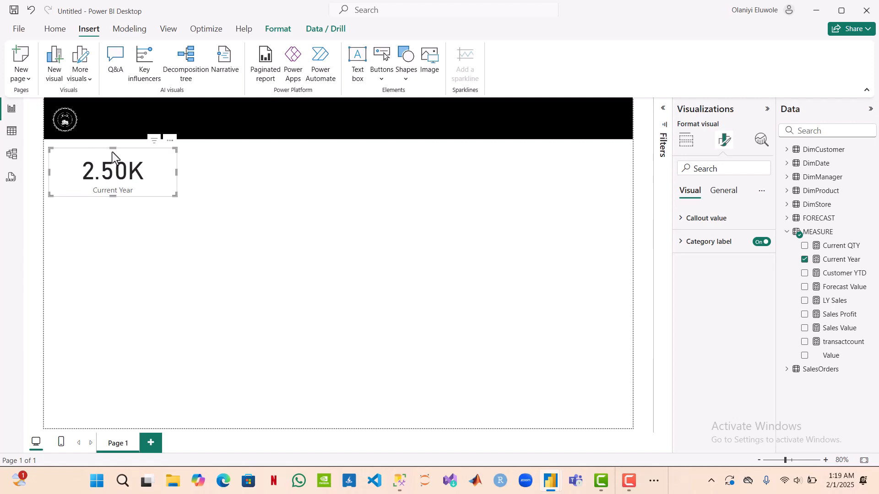
left_click_drag(112, 157, 617, 160)
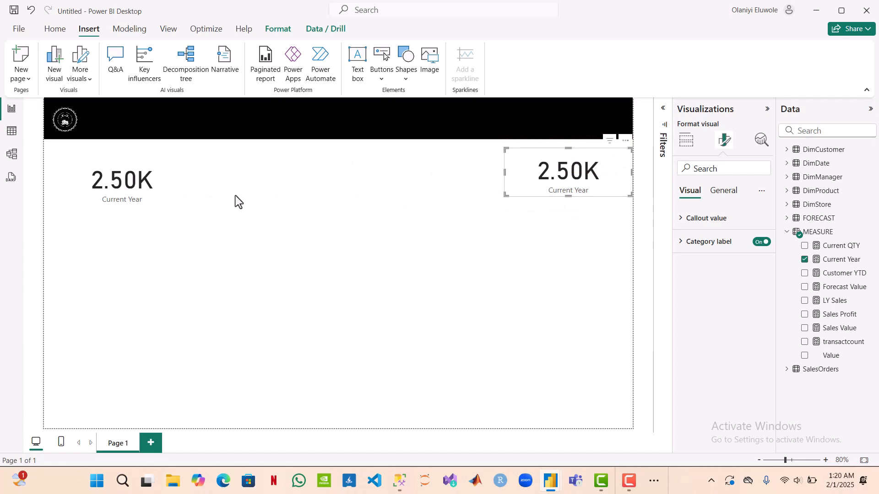
left_click_drag(164, 188, 477, 180)
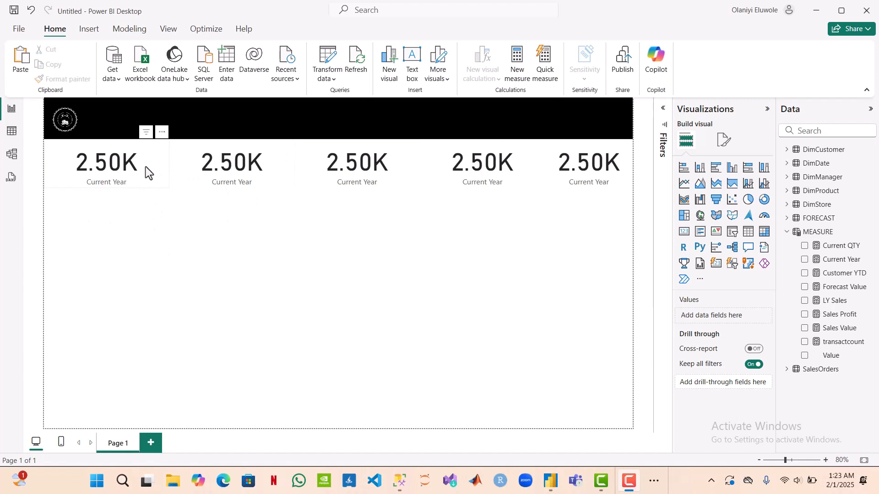
Step: Replace Current Year with the Sales Profit measure in the second card and with Current QTY in the third card
left_click(280, 170)
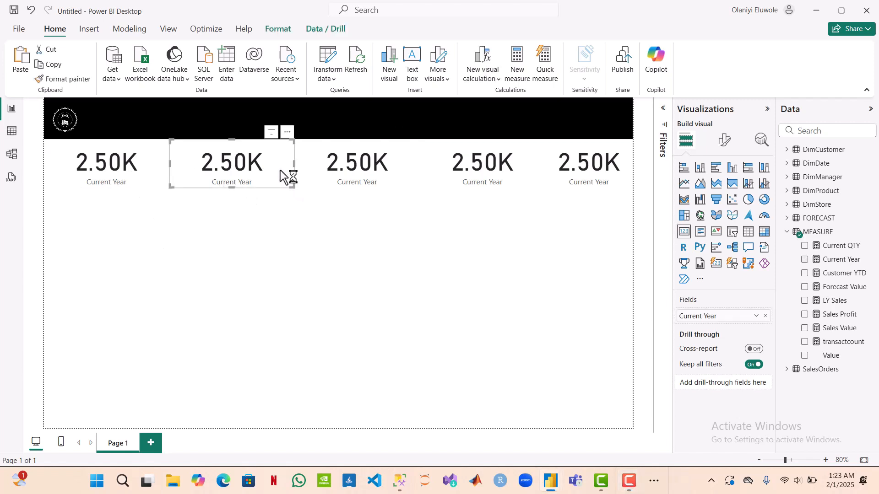
left_click(766, 317)
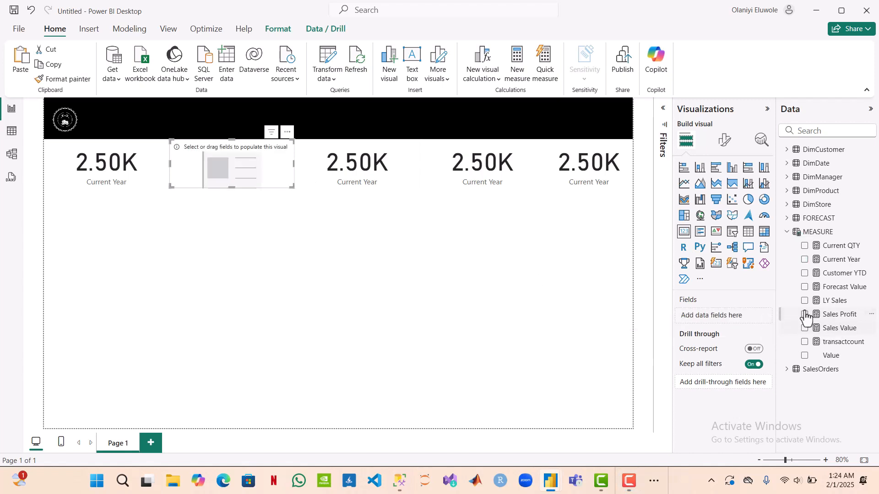
left_click(805, 314)
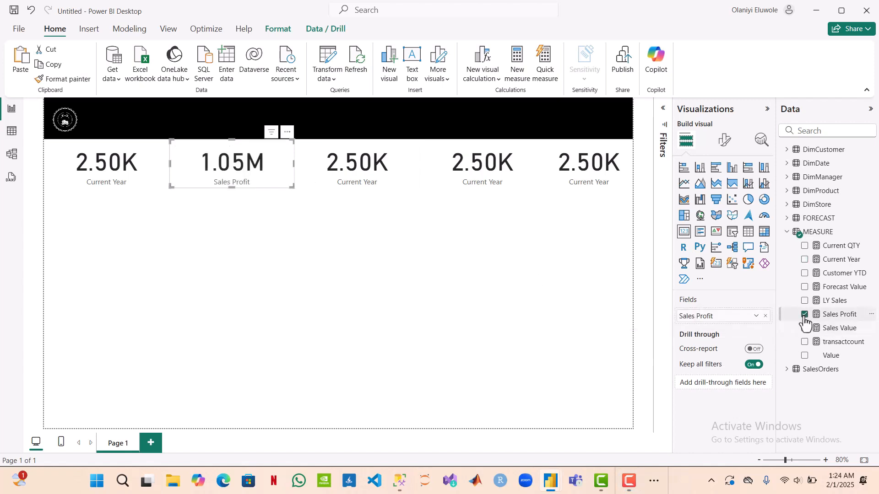
left_click(413, 173)
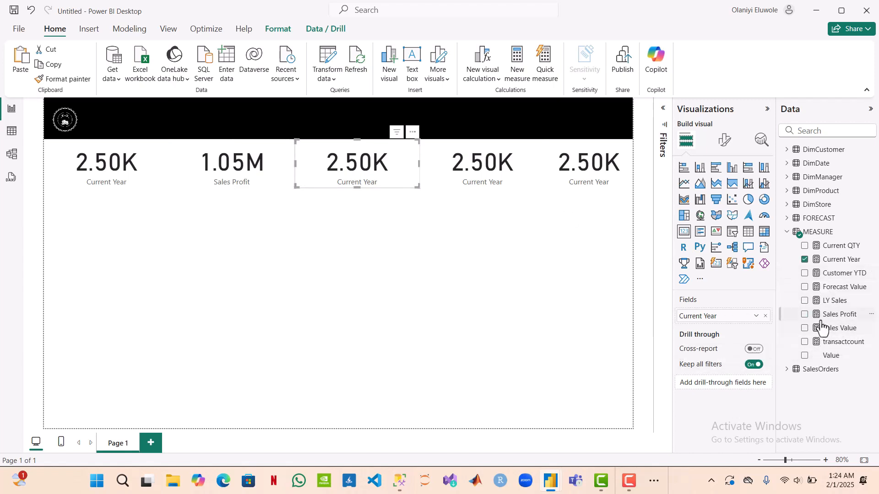
left_click(805, 259)
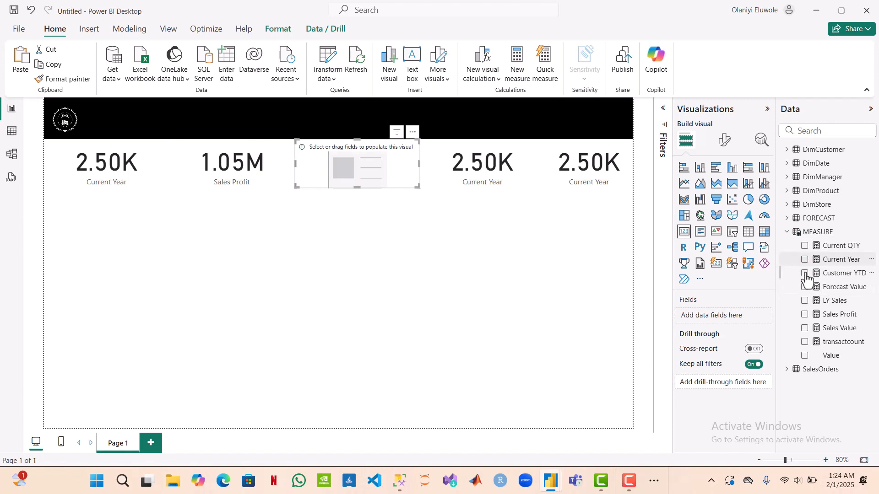
left_click(804, 246)
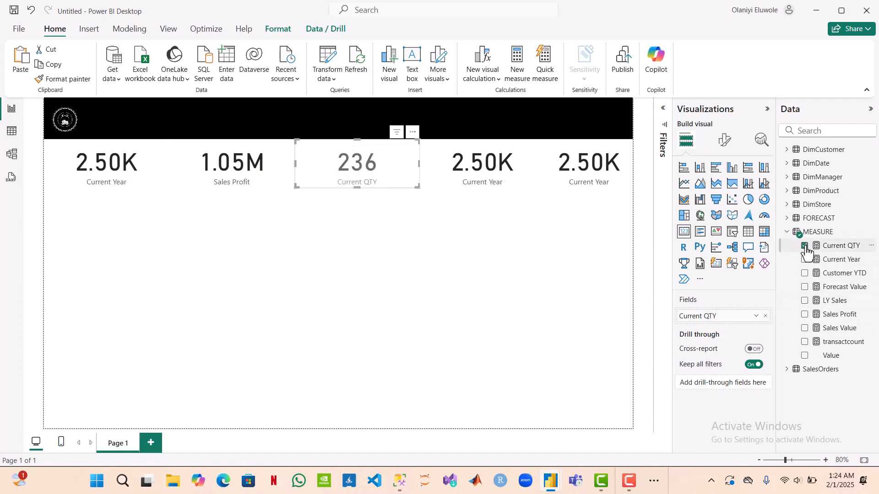
Step: Replace Current Year with transactcount in the fourth card and with Customer YTD in the fifth card, and deselect the card
left_click(526, 169)
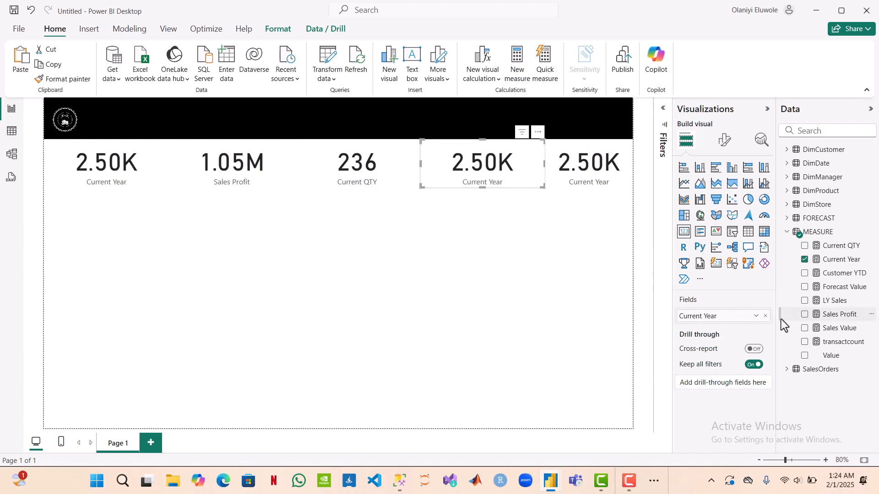
left_click(804, 260)
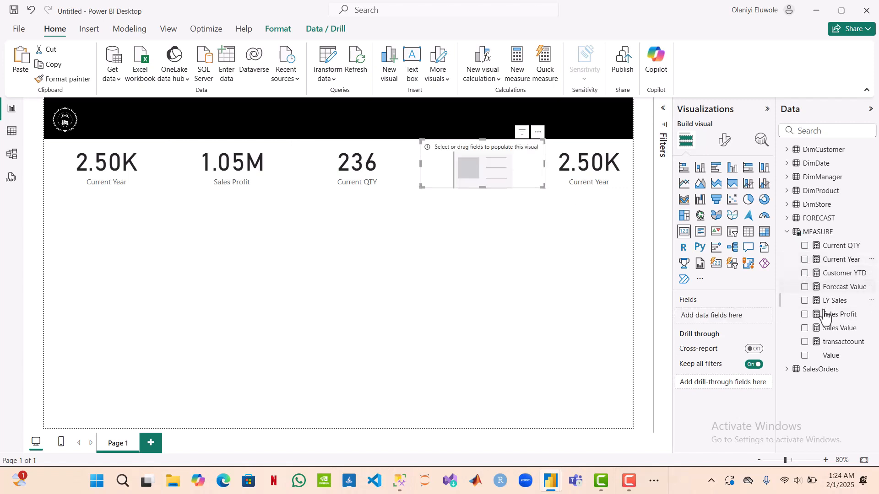
left_click(805, 342)
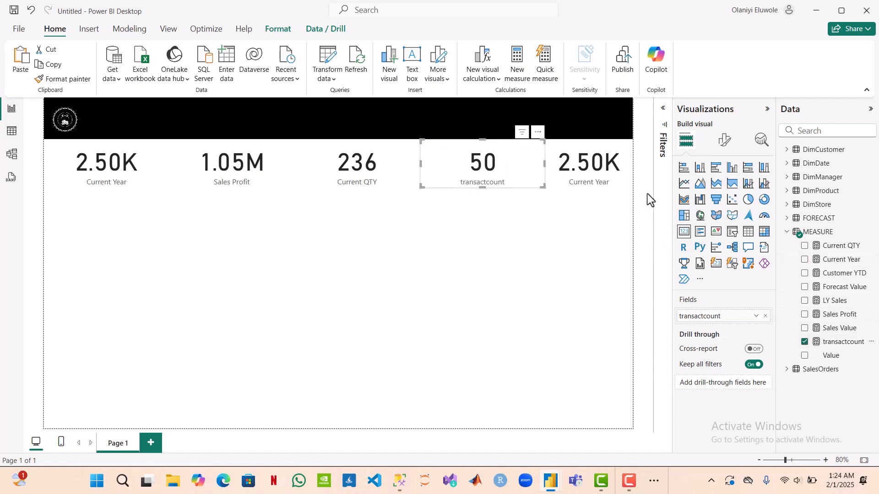
left_click(622, 182)
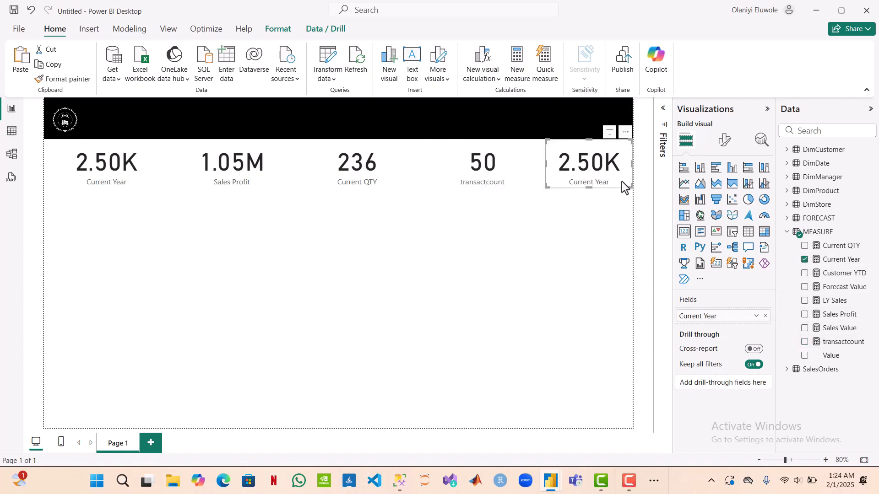
left_click(805, 259)
left_click(805, 274)
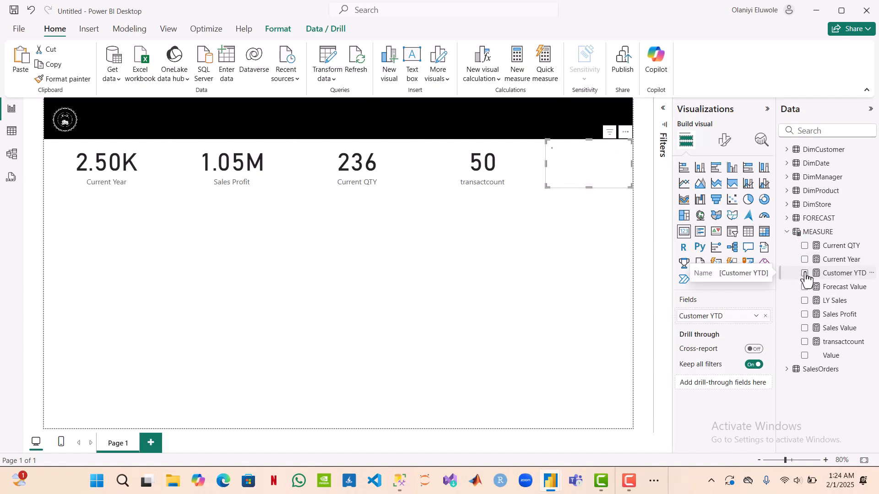
left_click(560, 281)
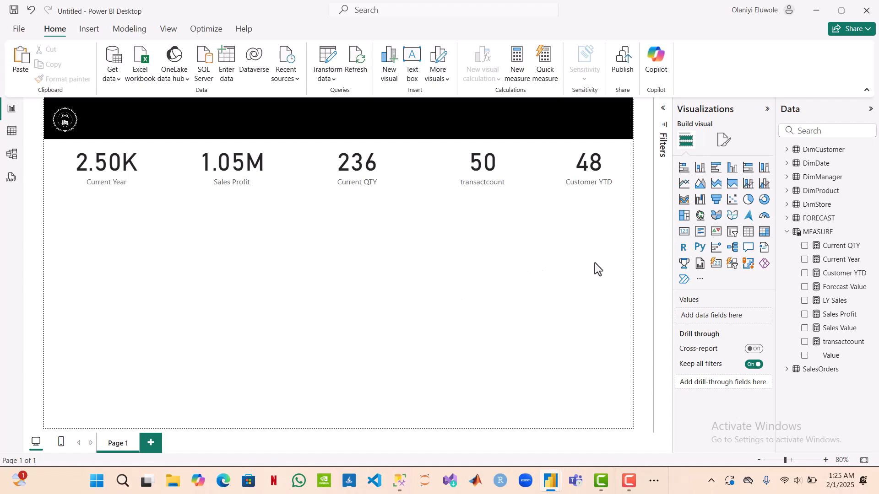
Step: Insert a matrix below the first card with YEARMONTH from DimDate and Region from DimManager as its rows
left_click(764, 234)
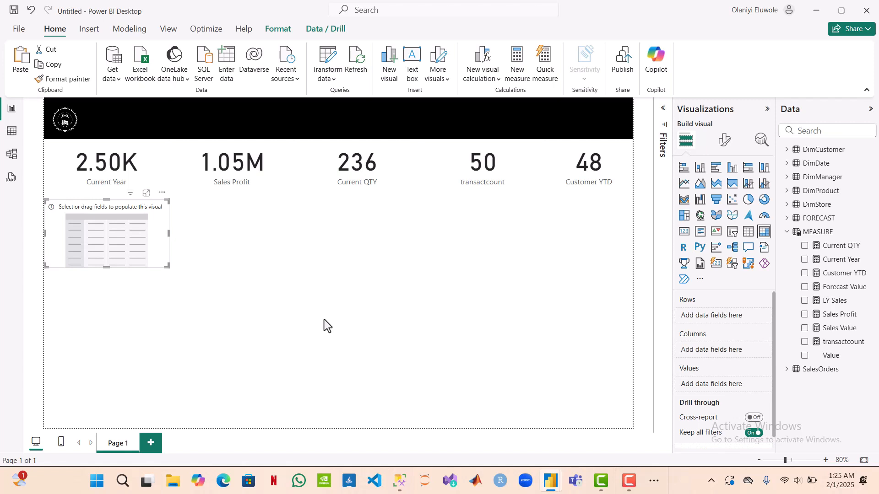
left_click(787, 232)
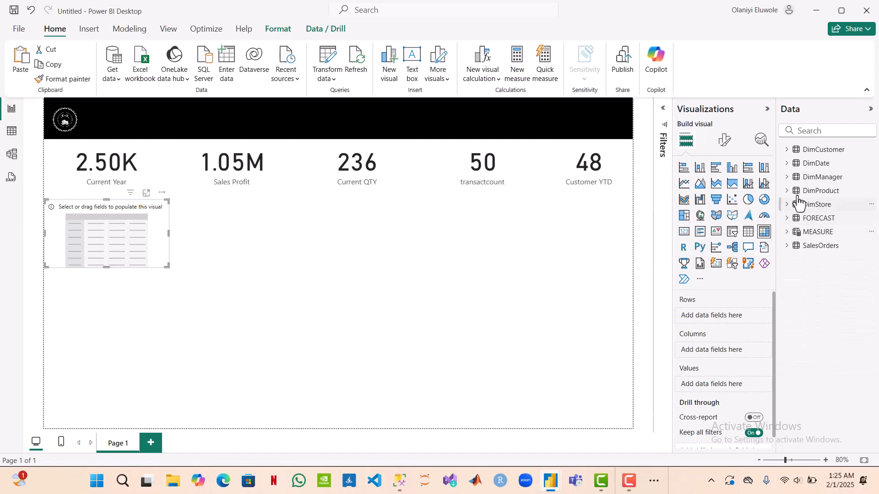
left_click(788, 164)
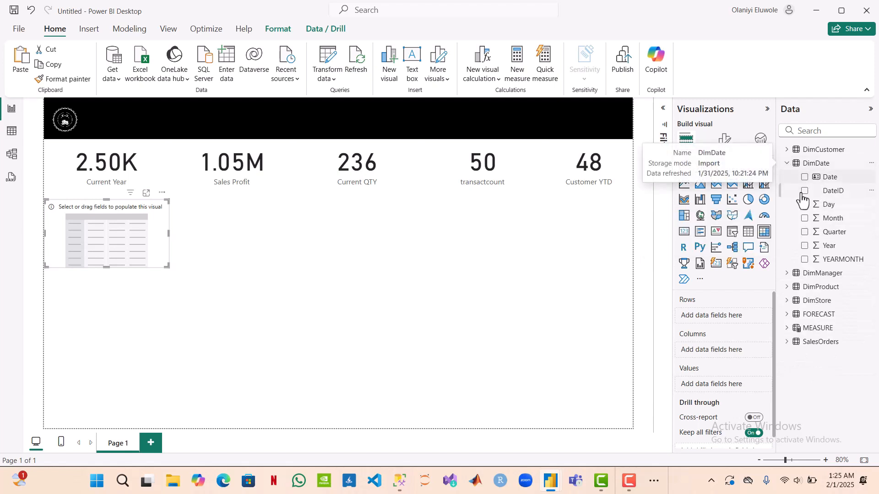
left_click_drag(807, 266, 740, 314)
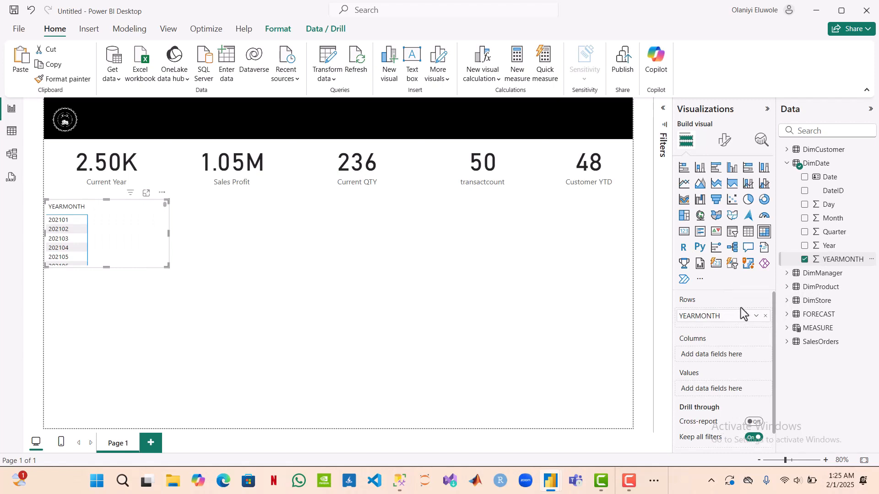
left_click(789, 163)
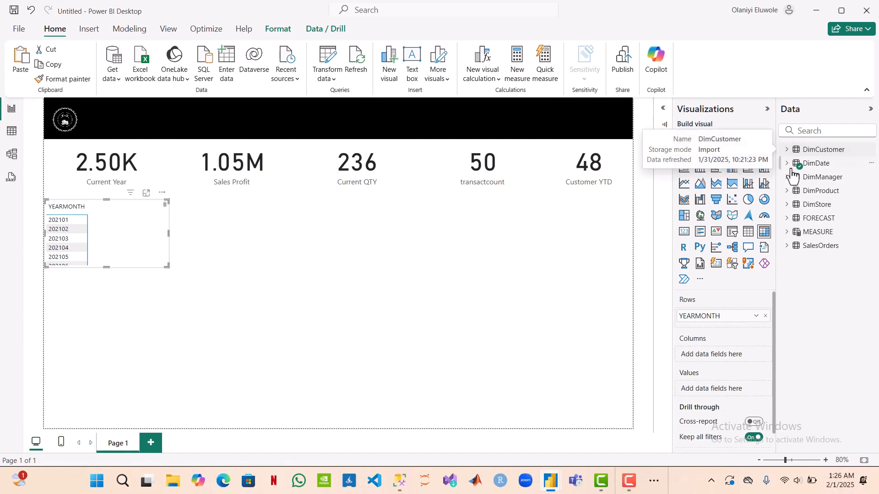
left_click(788, 178)
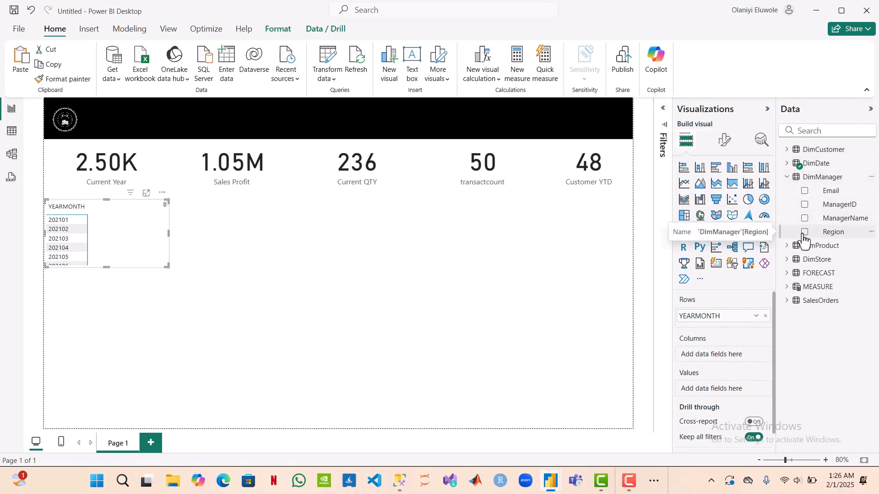
left_click_drag(803, 234, 733, 323)
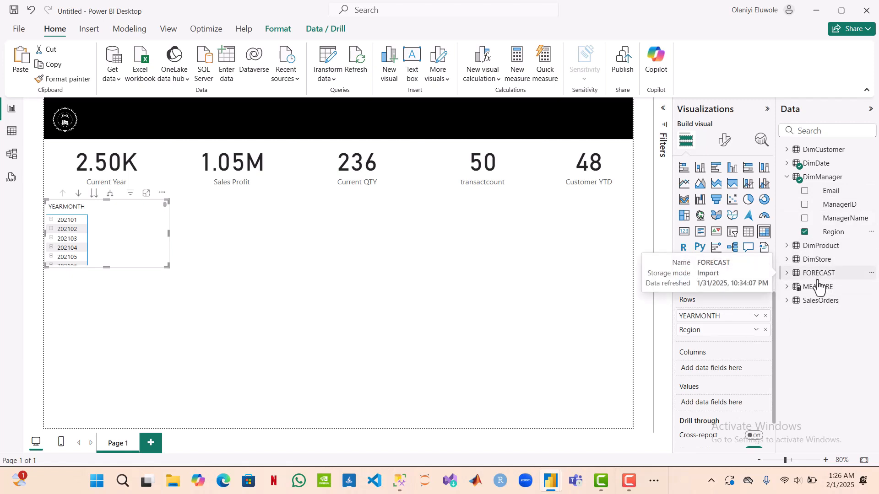
Step: Add the Current Year, LY Sales and Forecast Value measures as the matrix's values and increase its height
left_click(786, 288)
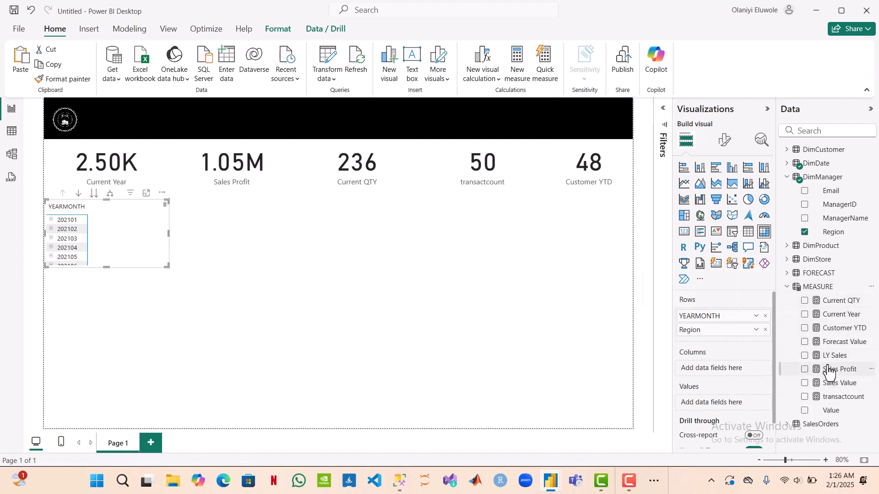
left_click(805, 315)
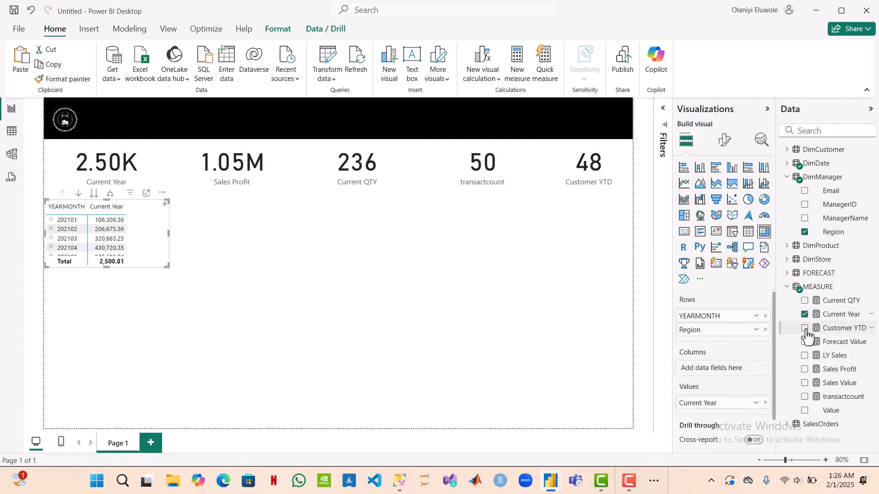
left_click(805, 357)
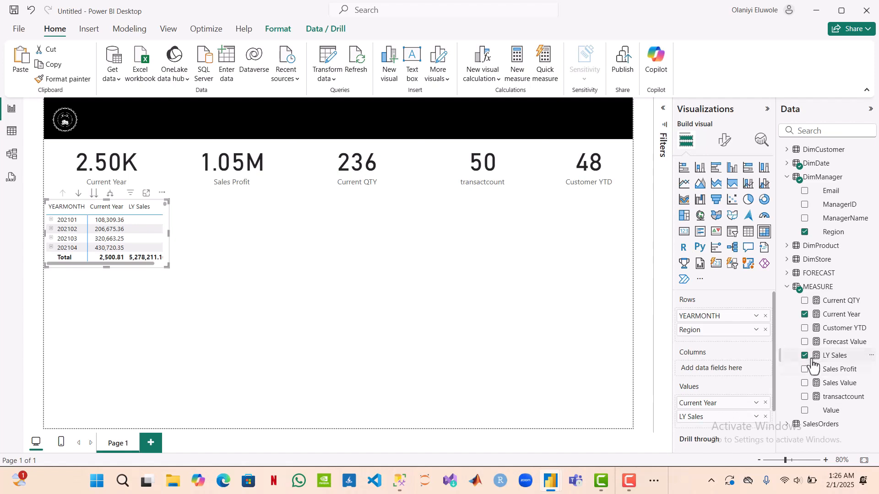
left_click(805, 343)
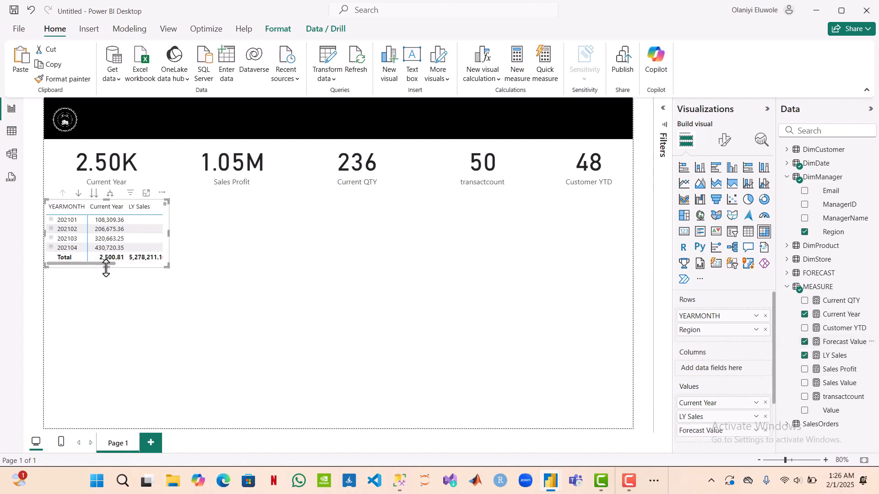
left_click_drag(106, 275, 100, 318)
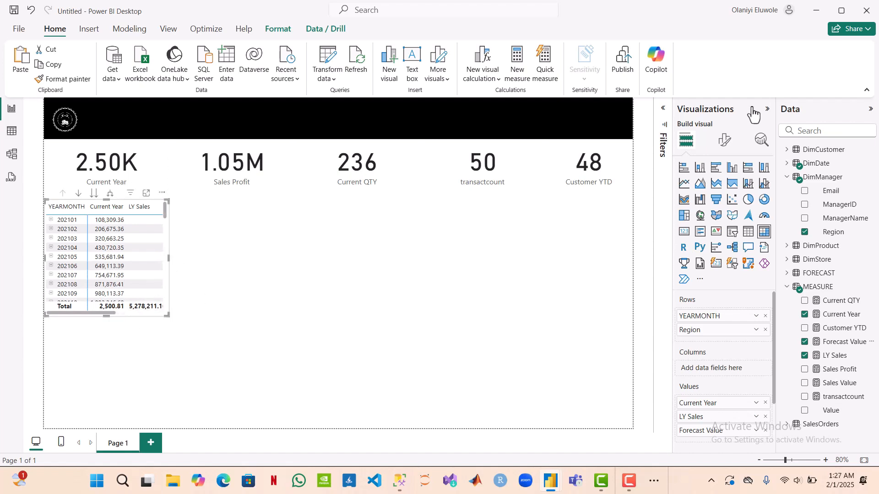
Step: Review the matrix's monthly Current Year and LY Sales values, and check the report requirements in the TESTER PROJECT SCENARIO Word document
left_click(725, 141)
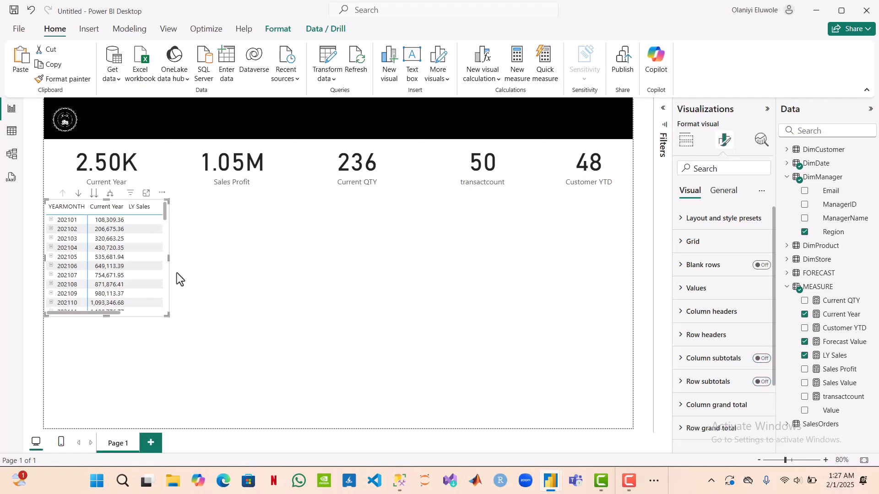
scroll(125, 267, "down", 10)
scroll(126, 267, "up", 4)
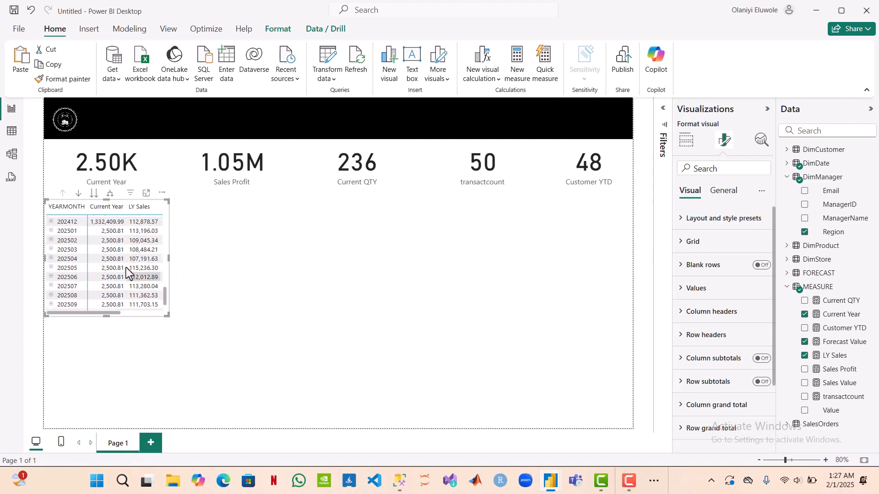
scroll(125, 268, "up", 5)
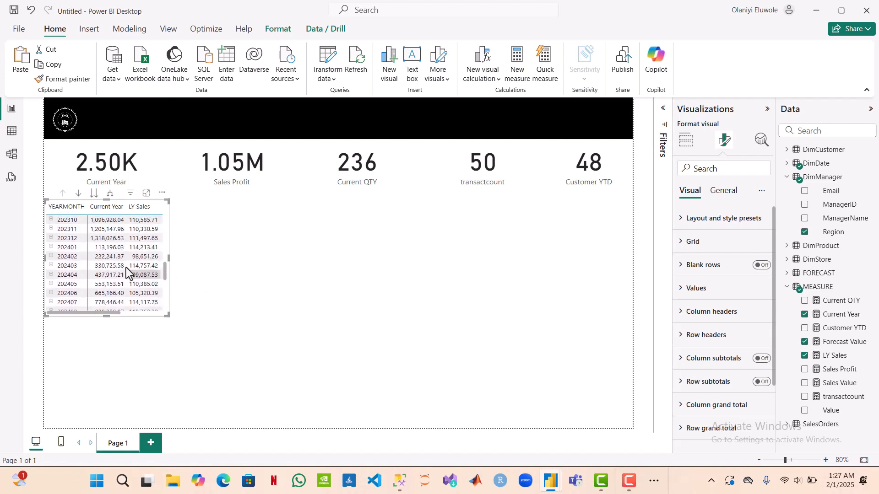
scroll(126, 267, "up", 1)
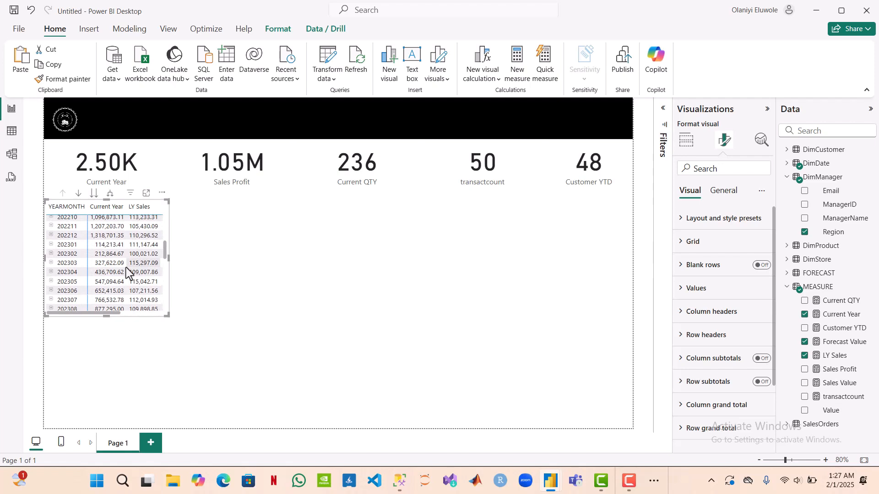
left_click(656, 480)
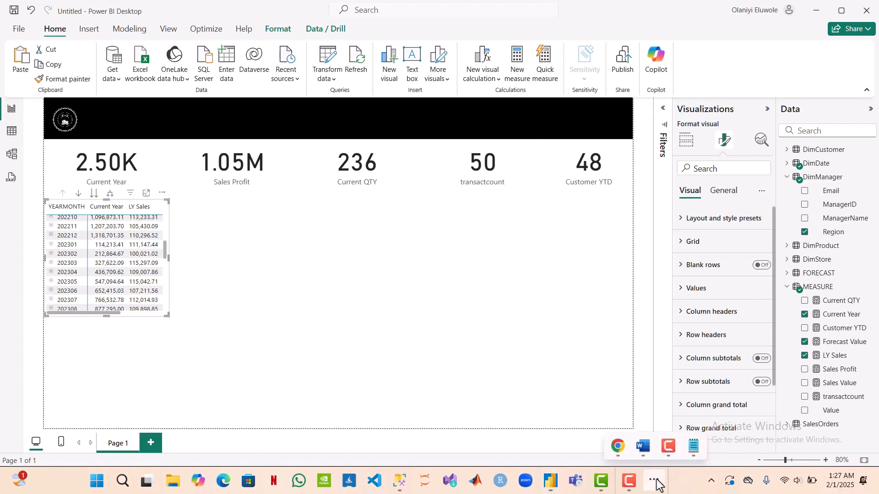
mouse_move(672, 439)
left_click(643, 447)
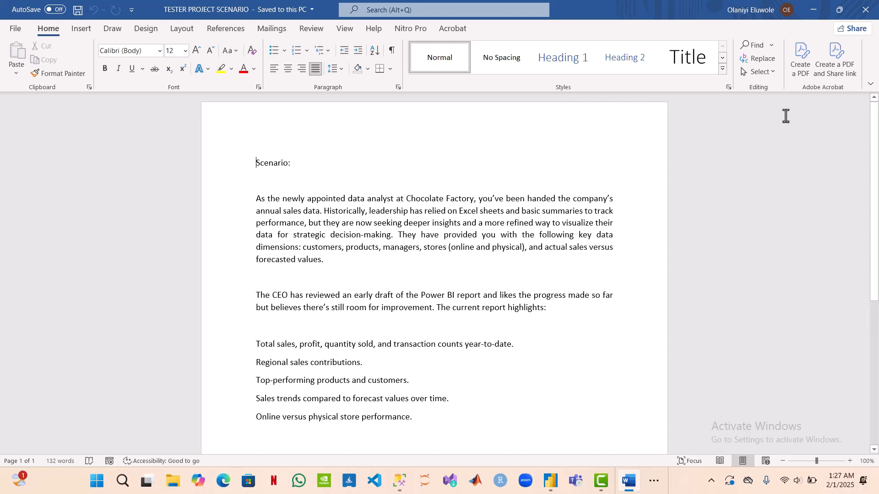
left_click(814, 18)
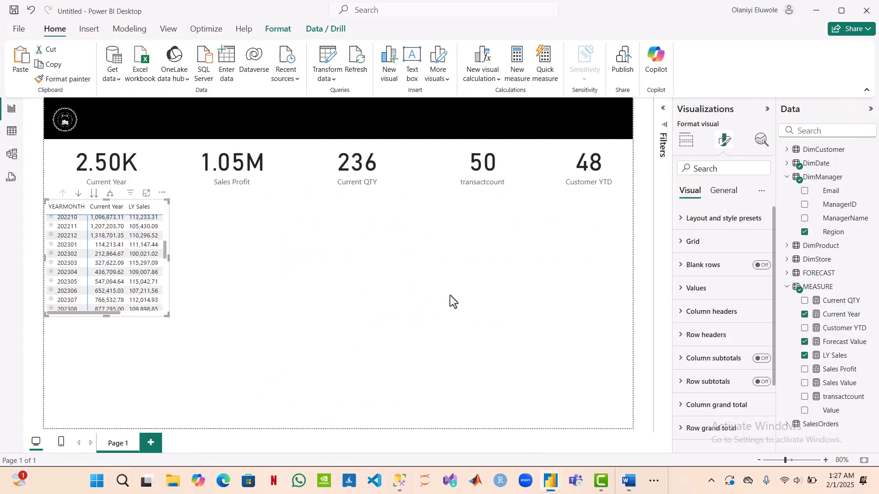
Step: Insert a clustered bar chart of Current Year by Region, place it beside the matrix and size it to span the middle of the page
left_click(314, 258)
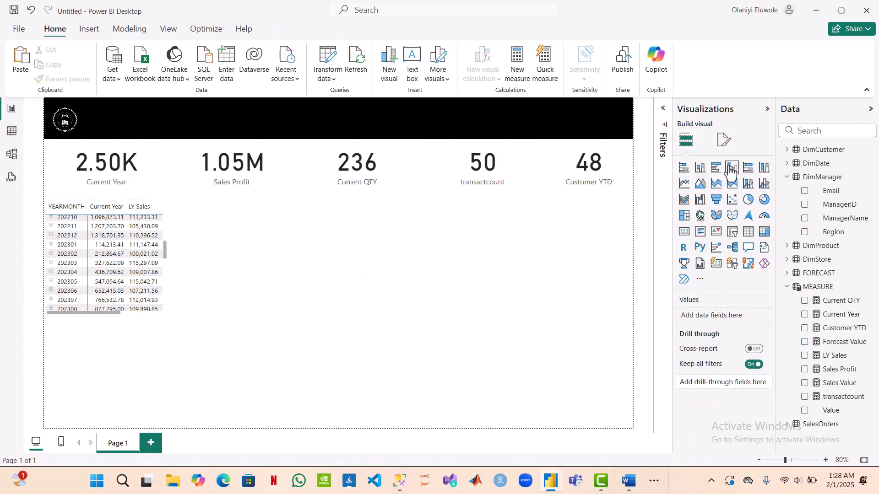
left_click(716, 168)
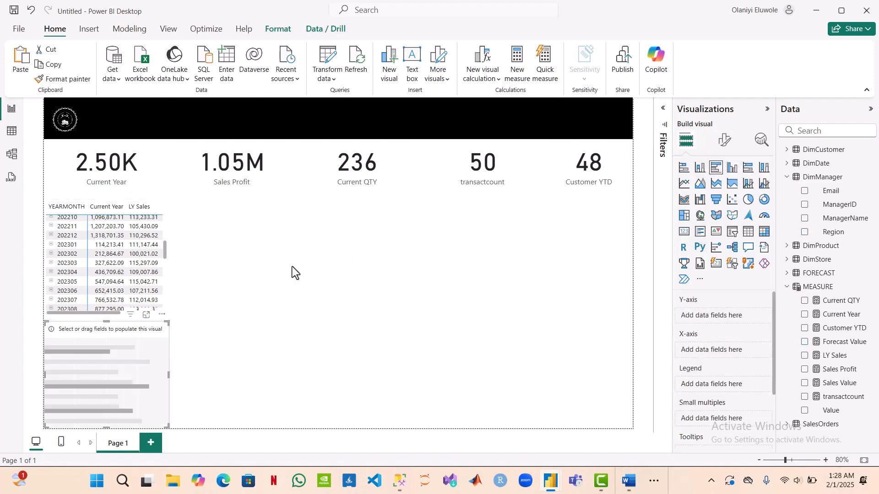
left_click_drag(159, 346, 510, 288)
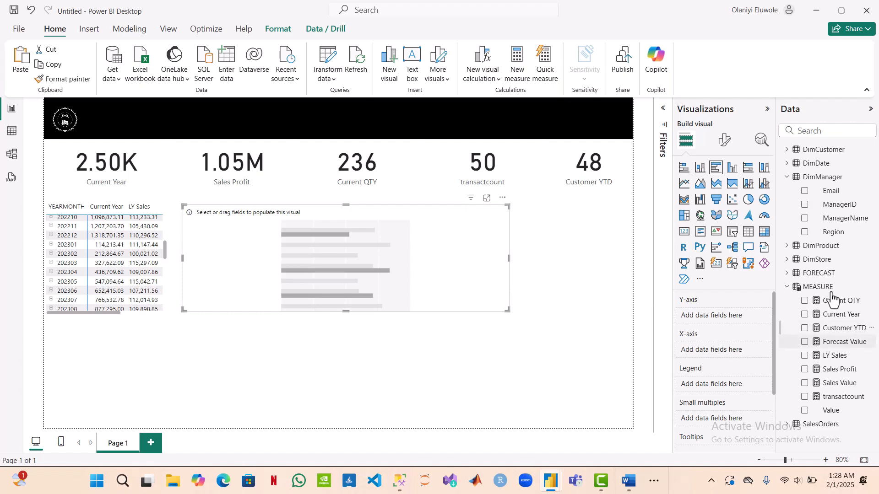
left_click(805, 233)
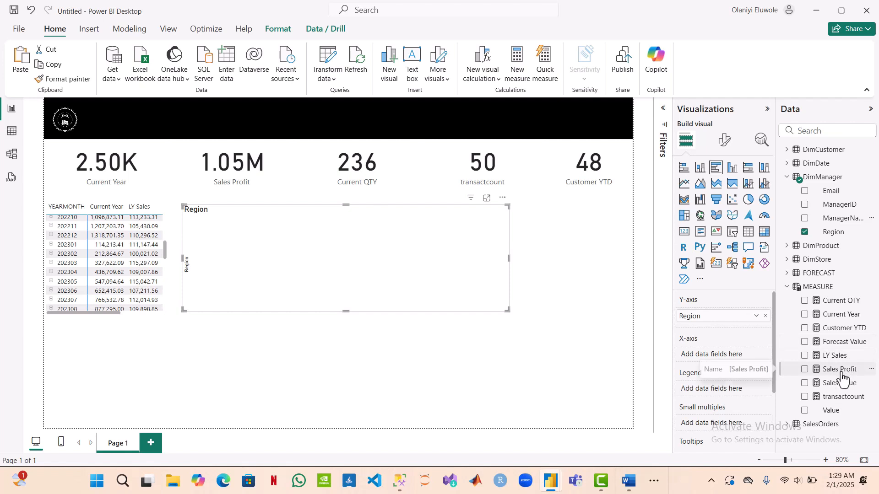
left_click_drag(841, 315, 726, 359)
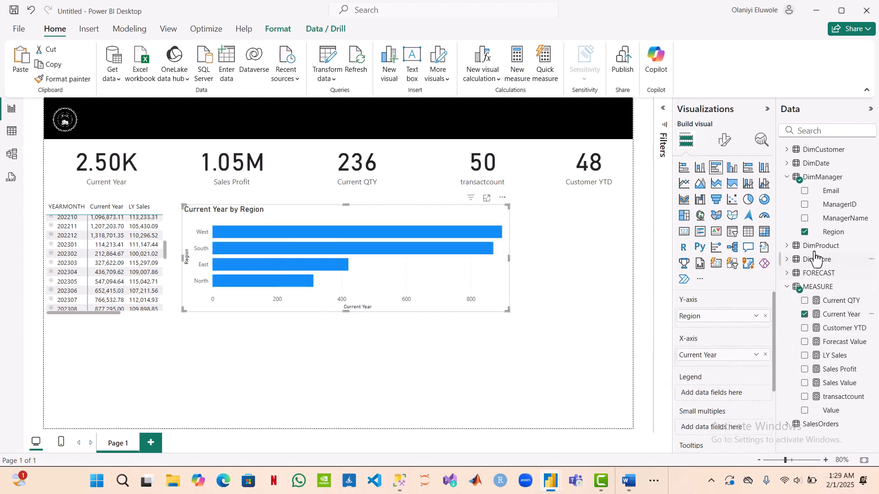
left_click(804, 219)
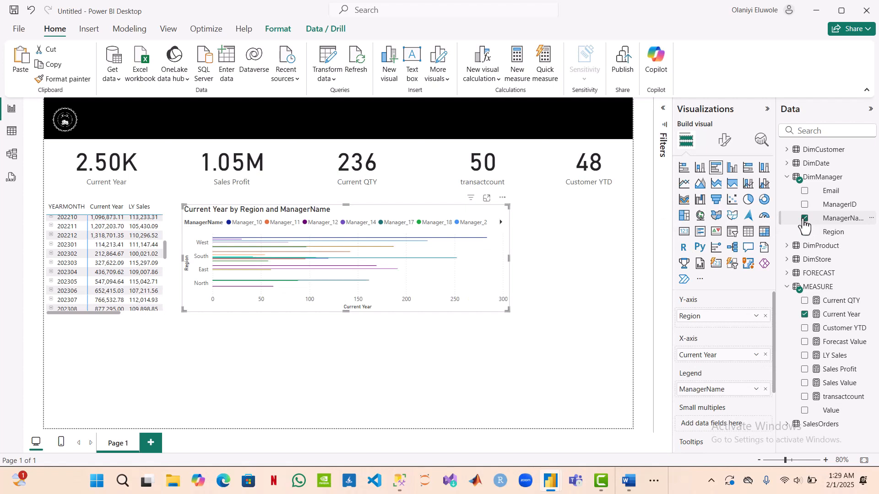
left_click(804, 220)
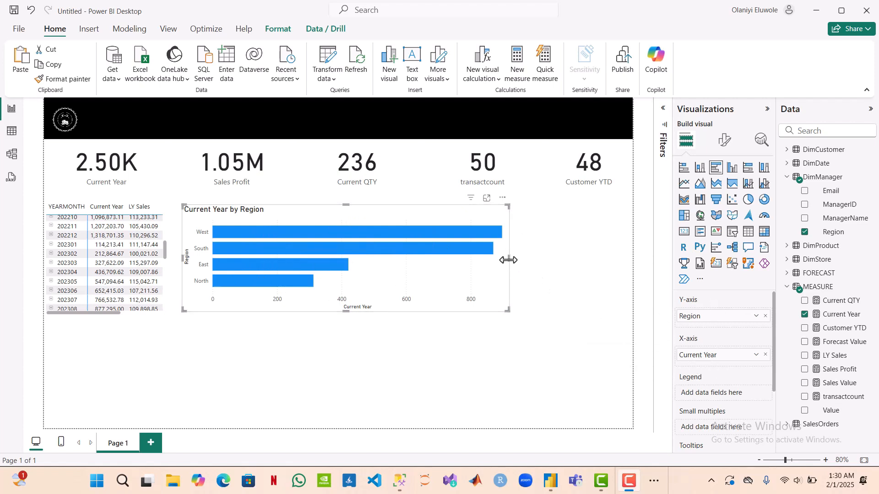
left_click_drag(508, 260, 494, 258)
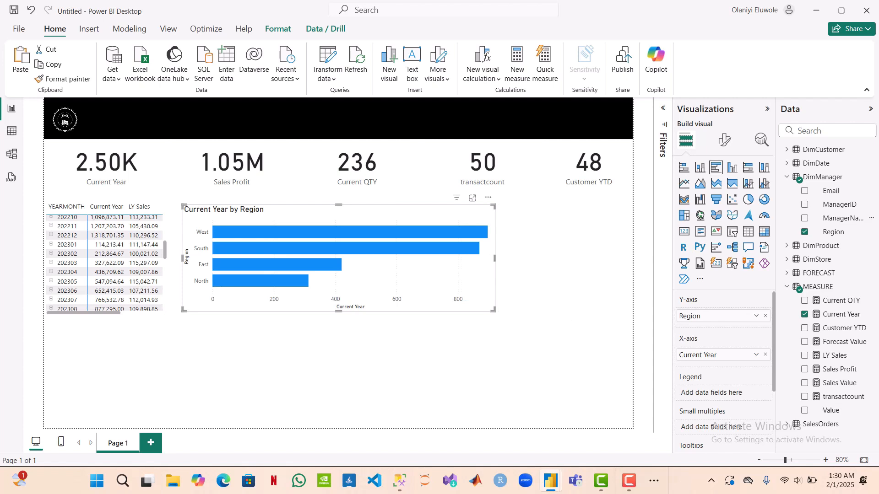
Step: Recheck the report requirements in the TESTER PROJECT SCENARIO Word document
left_click(650, 489)
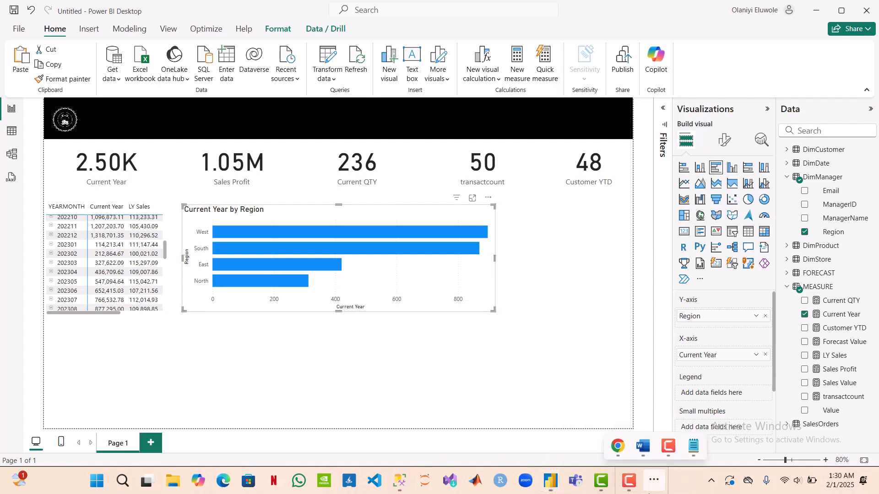
mouse_move(644, 453)
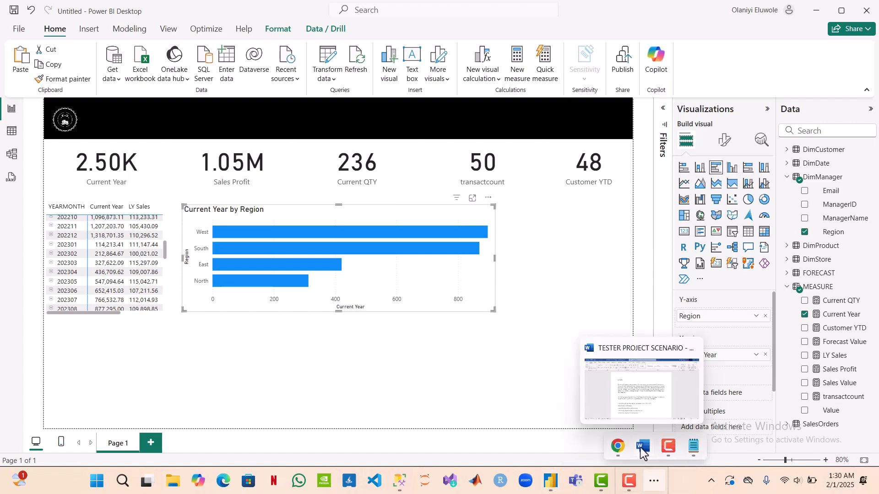
left_click(641, 397)
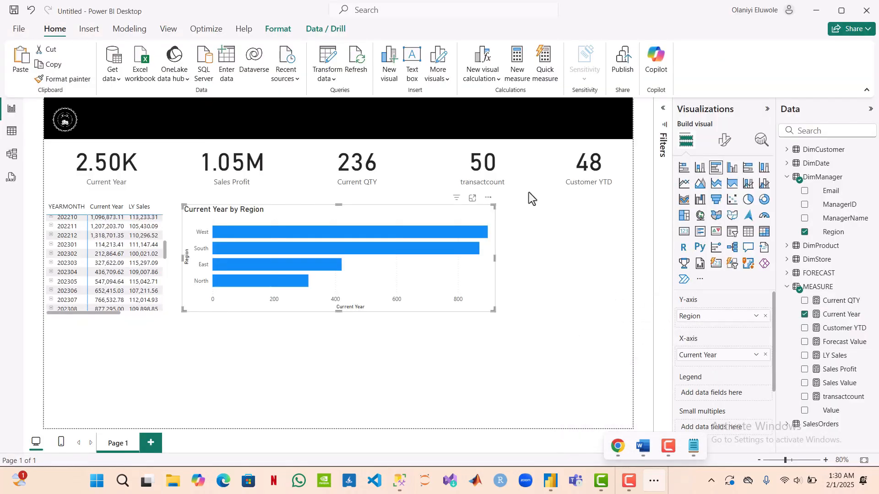
Step: Insert a table visual, place it beside the bar chart under the Customer YTD card and reduce its height
left_click(561, 246)
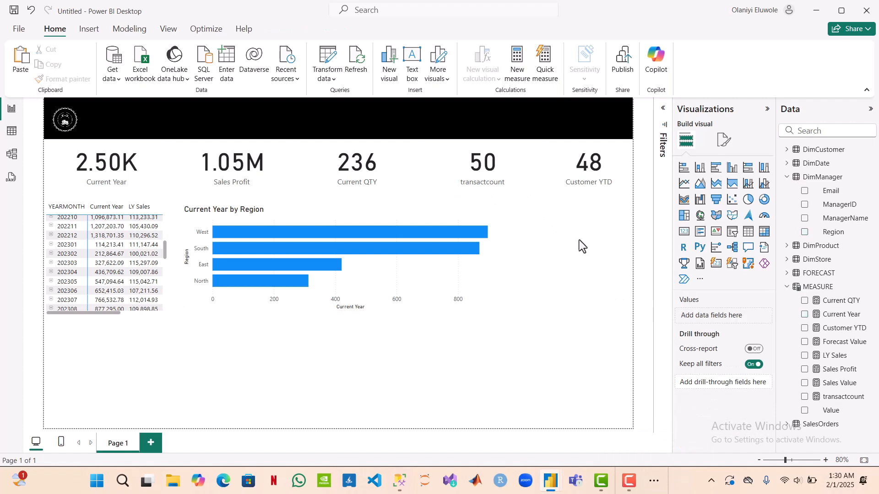
left_click(747, 232)
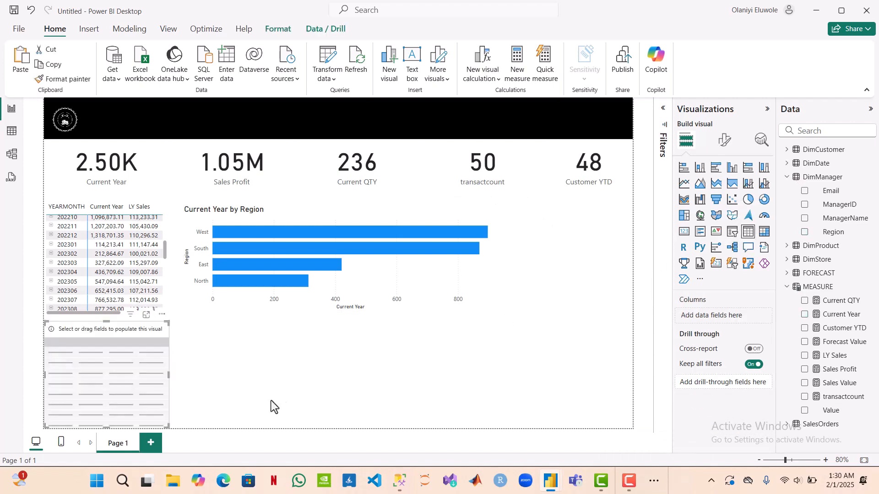
left_click_drag(120, 342, 589, 219)
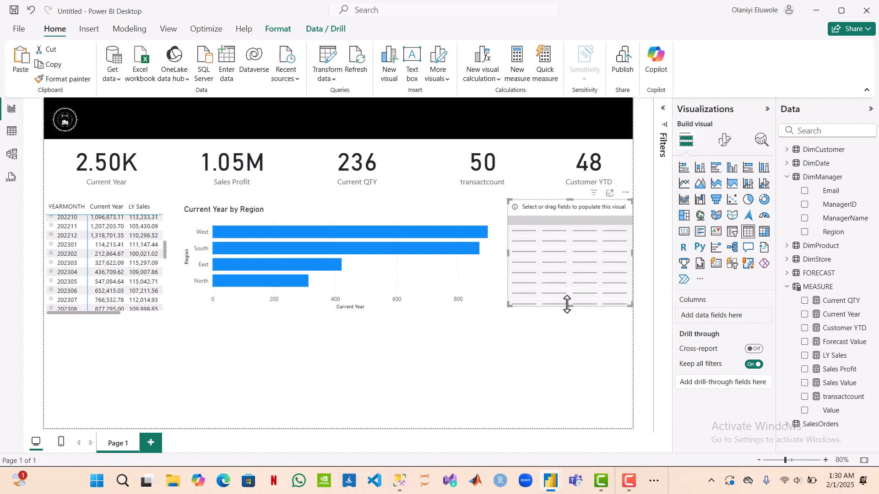
left_click_drag(572, 308, 576, 280)
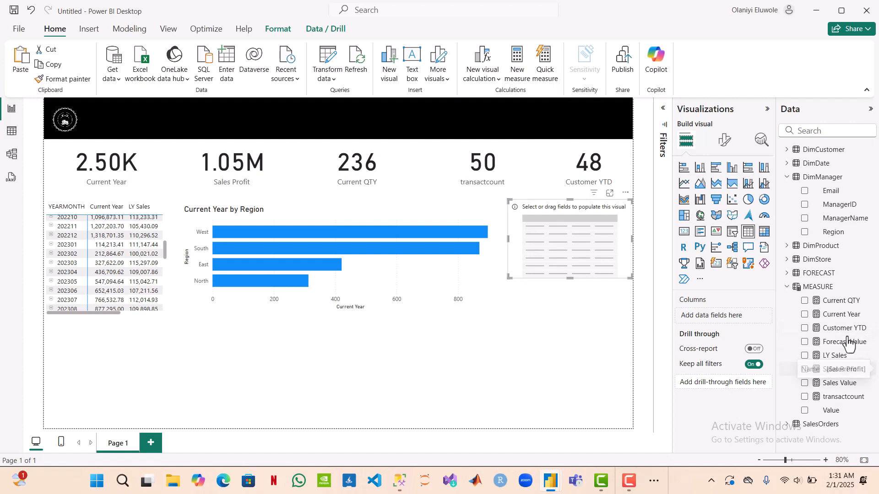
Step: Add ProductName from DimProduct and the Sales Profit measure as the new table's columns
left_click(787, 247)
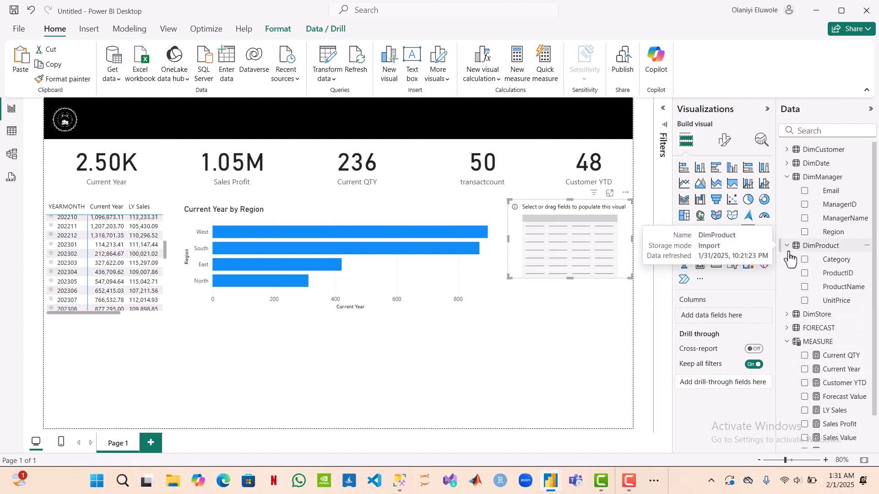
left_click(805, 288)
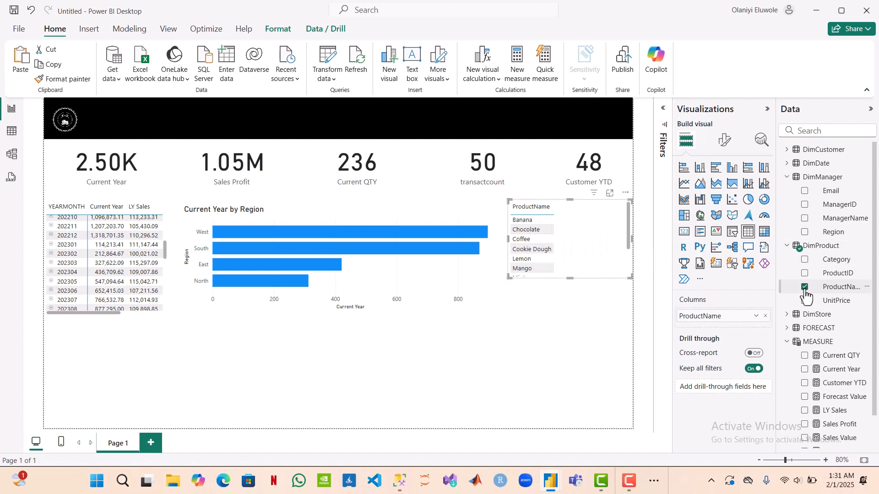
left_click(787, 246)
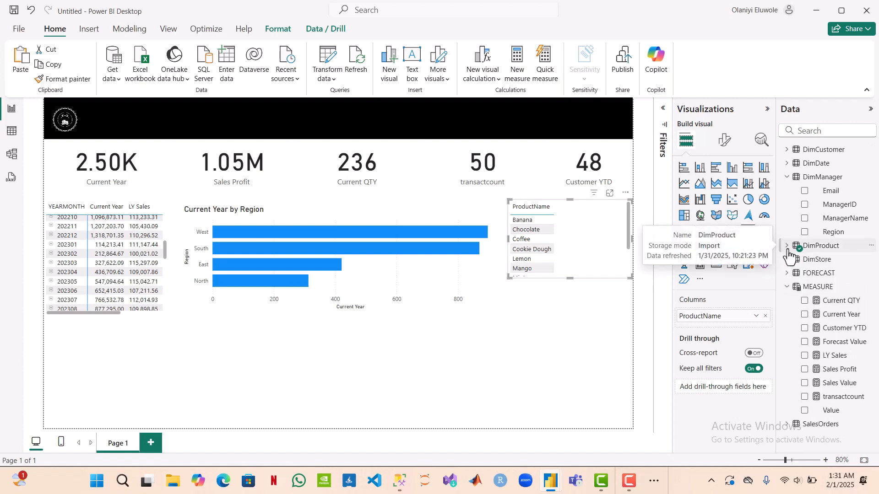
left_click(787, 288)
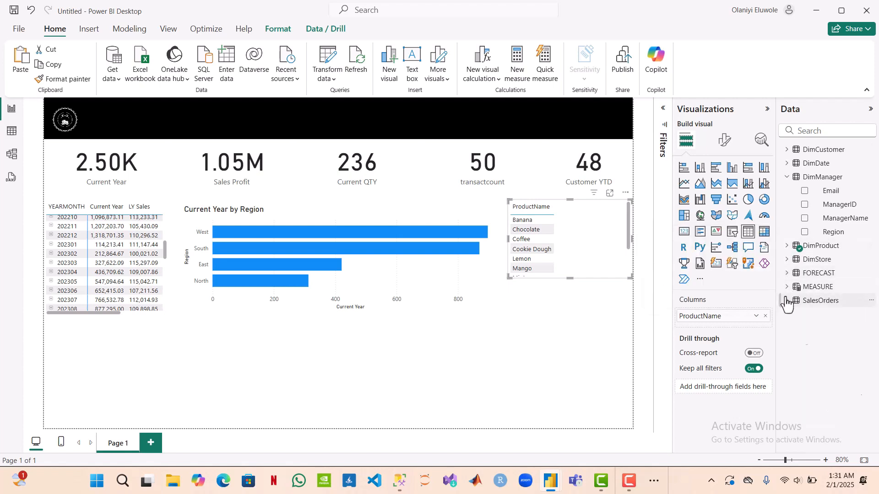
left_click(787, 300)
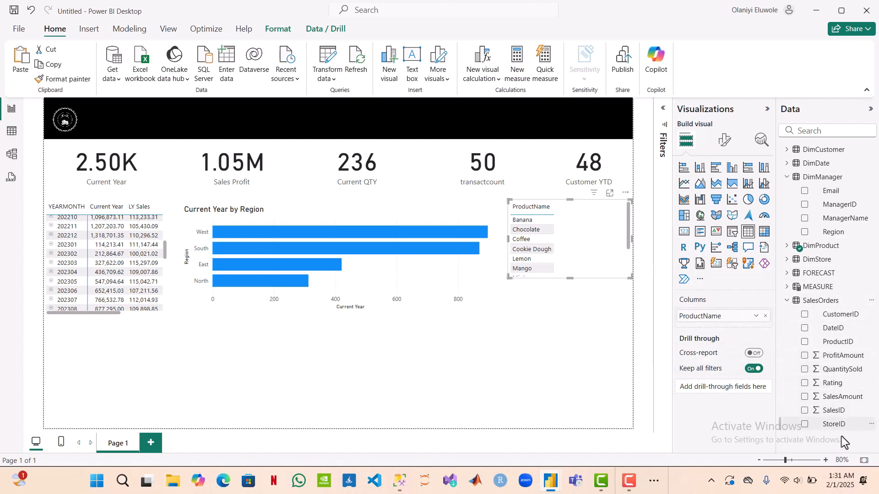
left_click(788, 301)
left_click(787, 287)
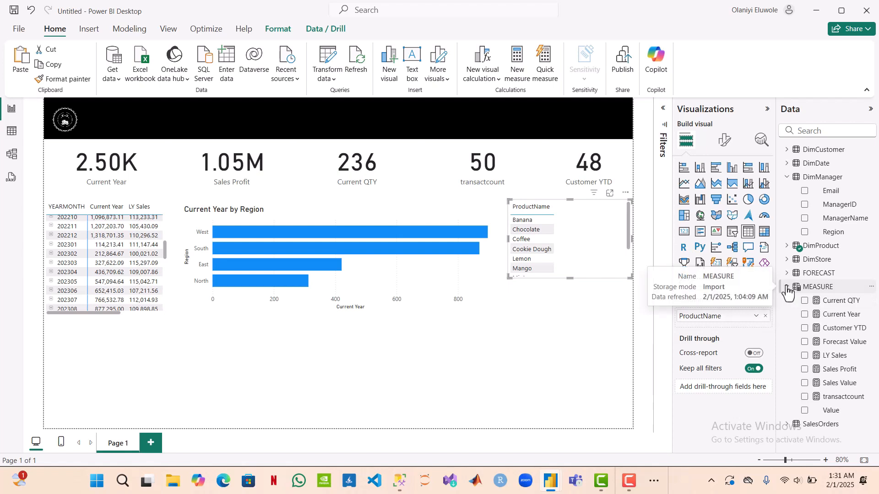
left_click(804, 370)
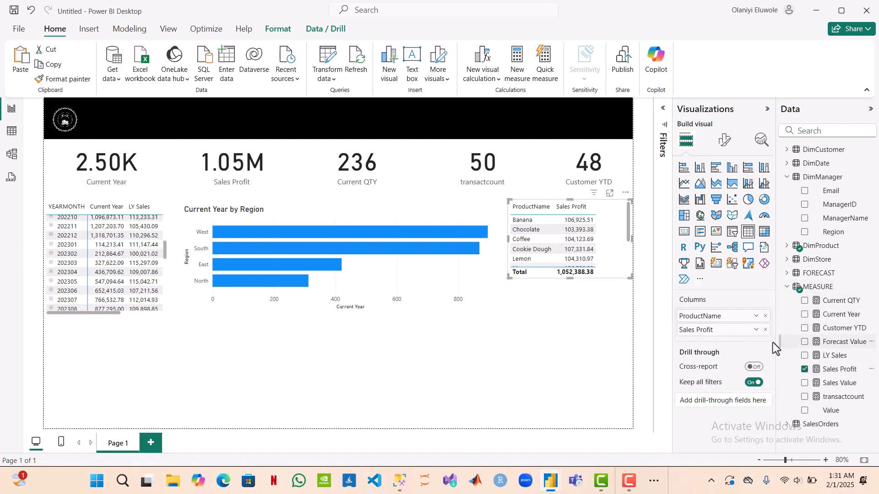
Step: Turn off the totals row of the product profit table
left_click(725, 140)
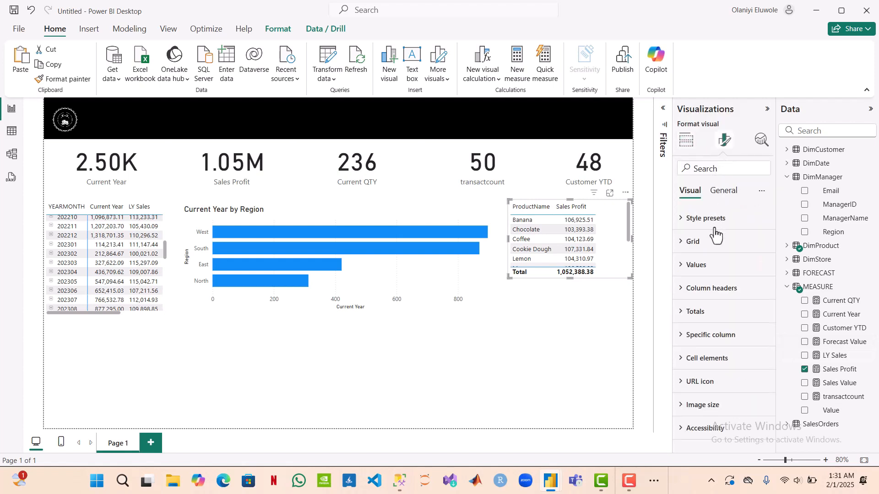
left_click(687, 141)
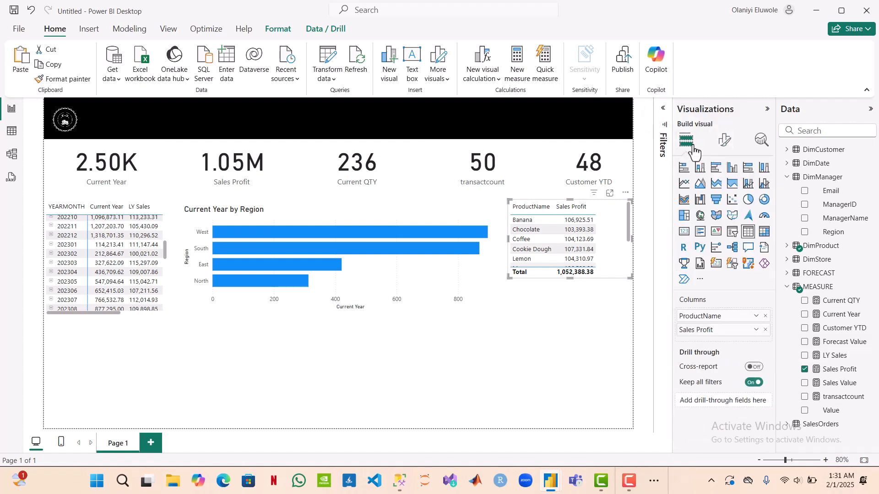
left_click(725, 143)
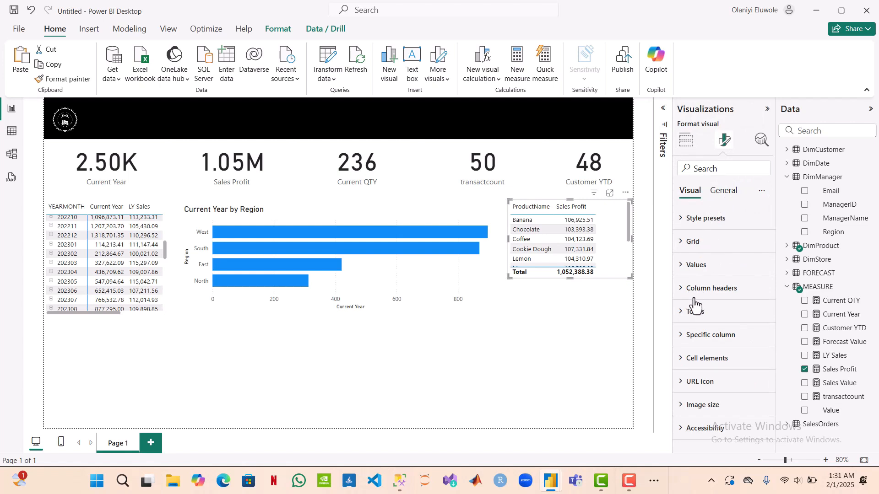
left_click(682, 265)
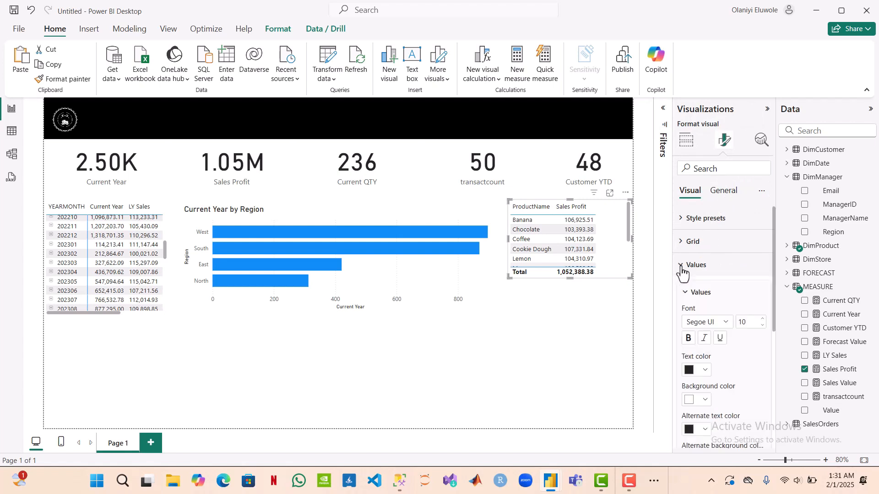
scroll(714, 283, "down", 3)
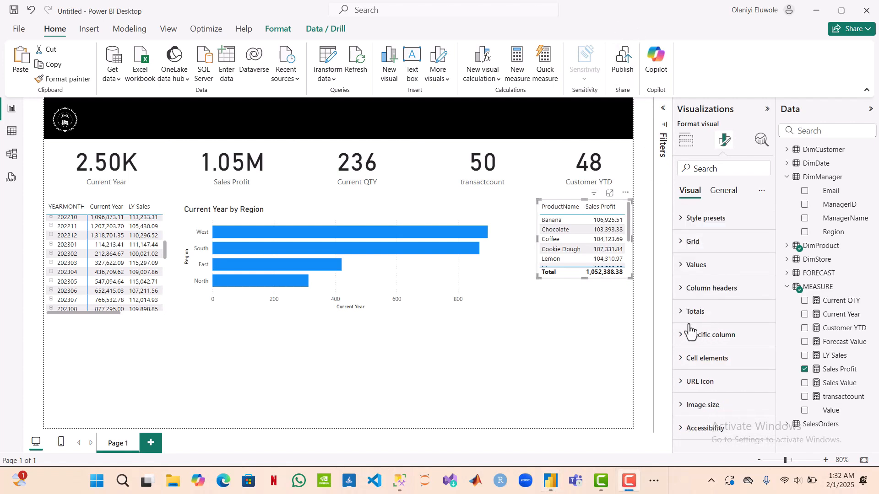
left_click(682, 311)
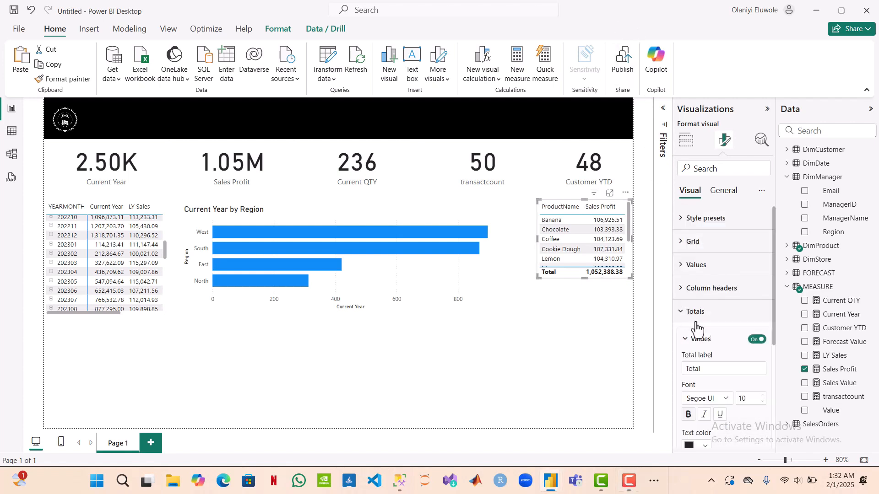
left_click(757, 340)
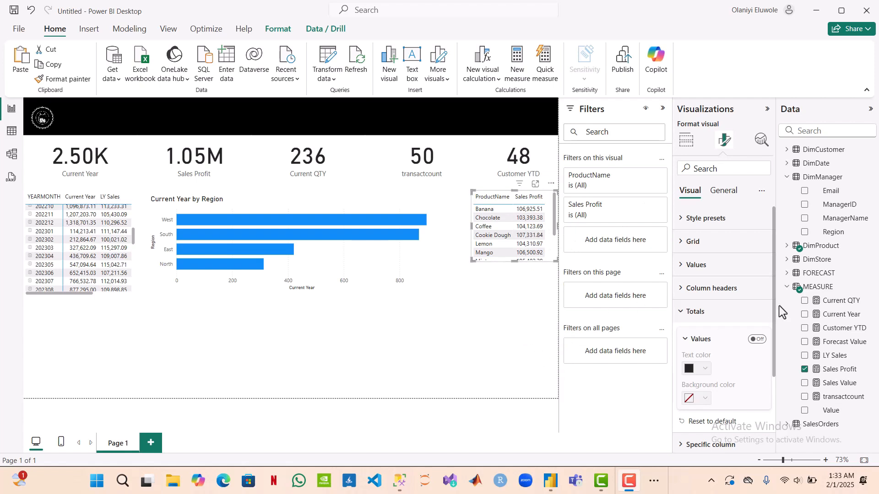
Step: Filter the product table by ProductName with a Top N filter showing the top 5 by Sales Profit
left_click(787, 246)
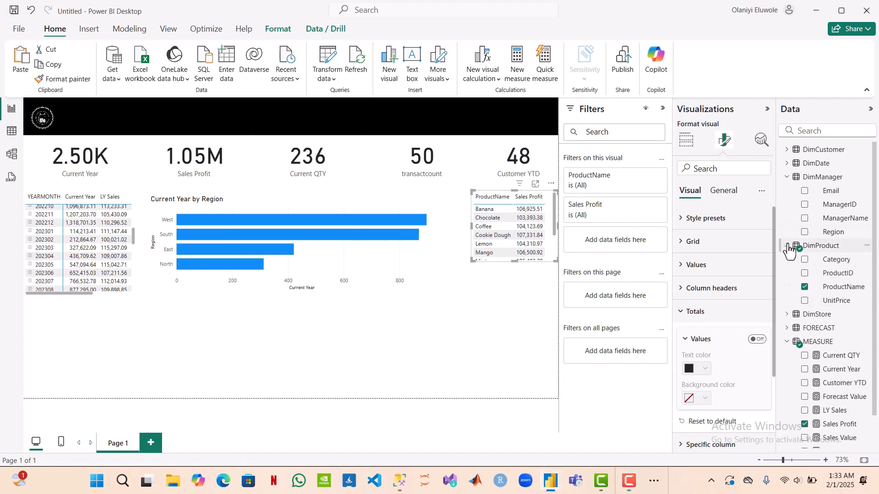
left_click_drag(844, 290, 643, 242)
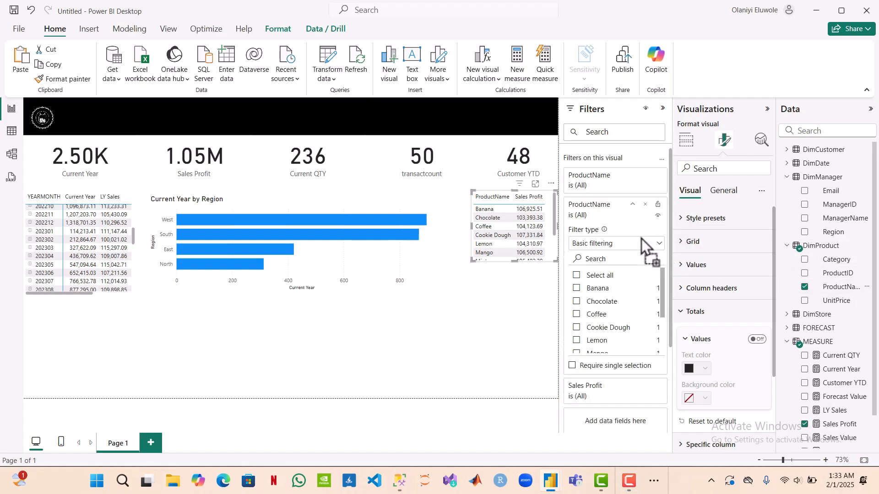
left_click(658, 244)
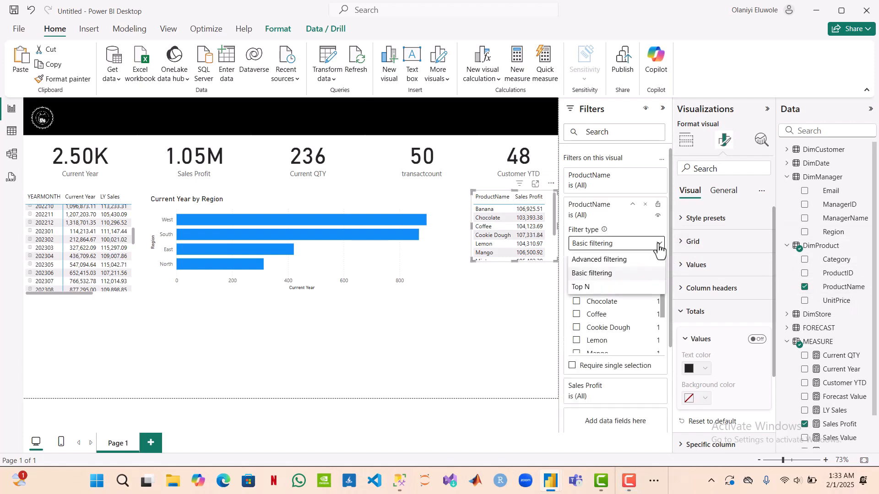
left_click(609, 288)
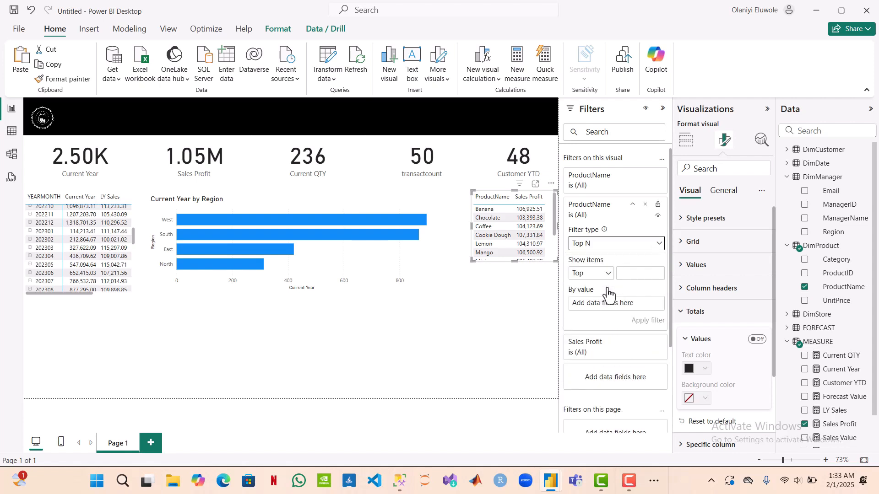
left_click(625, 275)
type("5")
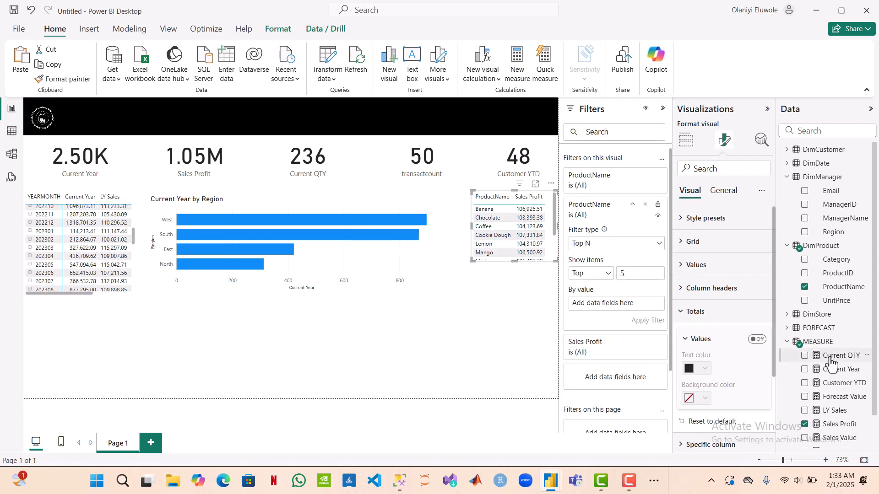
scroll(832, 361, "down", 1)
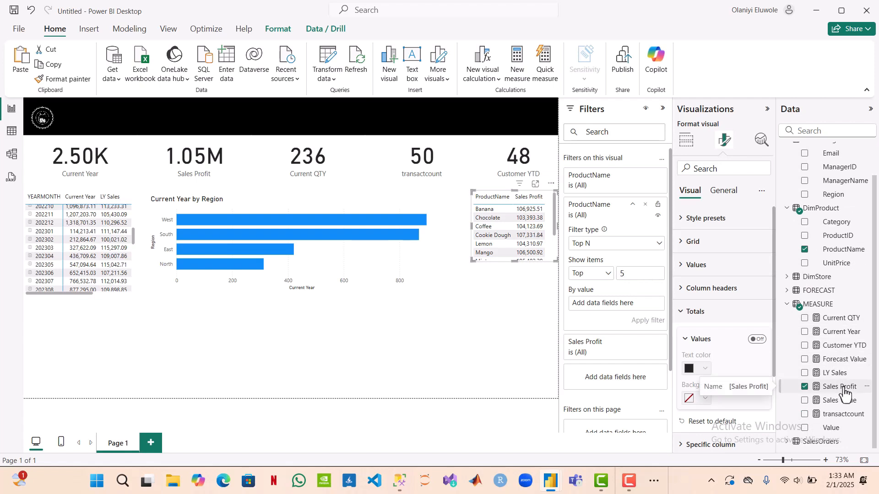
left_click_drag(845, 393, 628, 303)
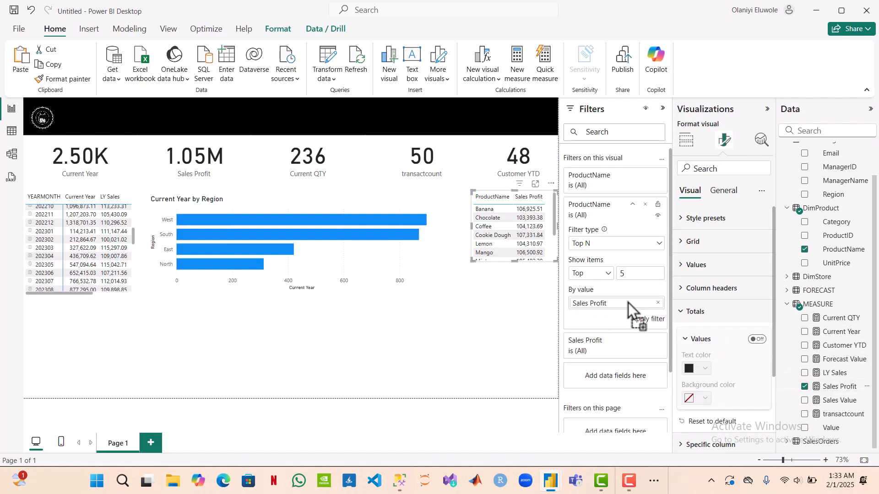
left_click(649, 320)
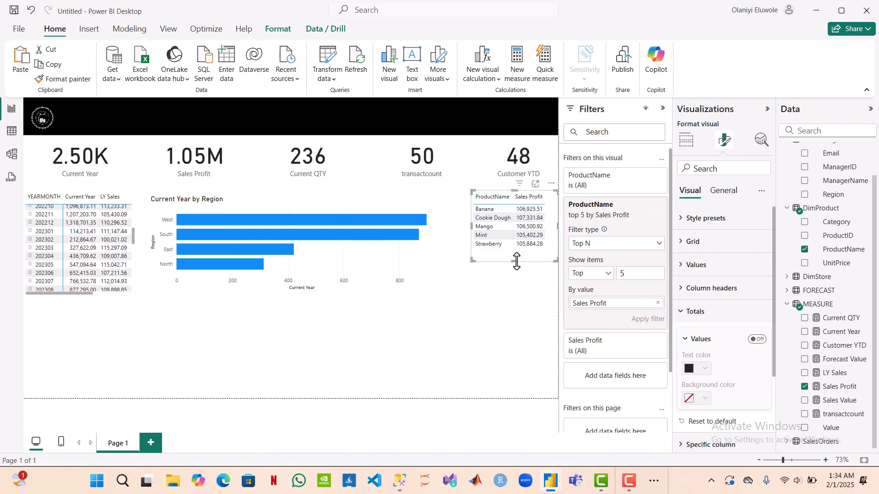
Step: Reduce the product table's height and width to fit its filtered rows and columns
left_click_drag(517, 262, 515, 253)
left_click_drag(557, 223, 548, 223)
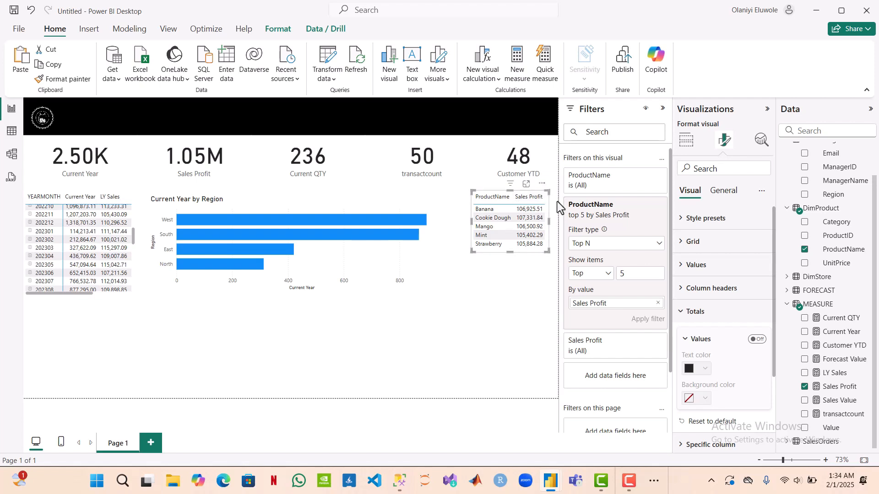
left_click(535, 273)
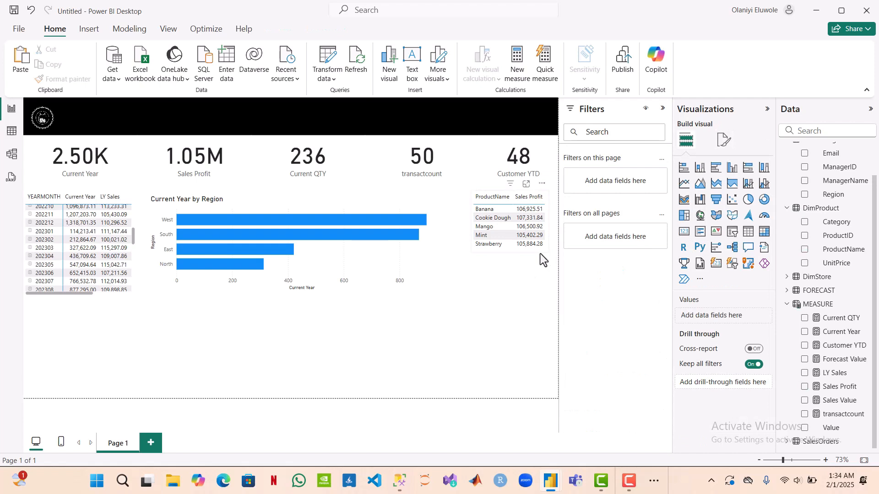
left_click(541, 252)
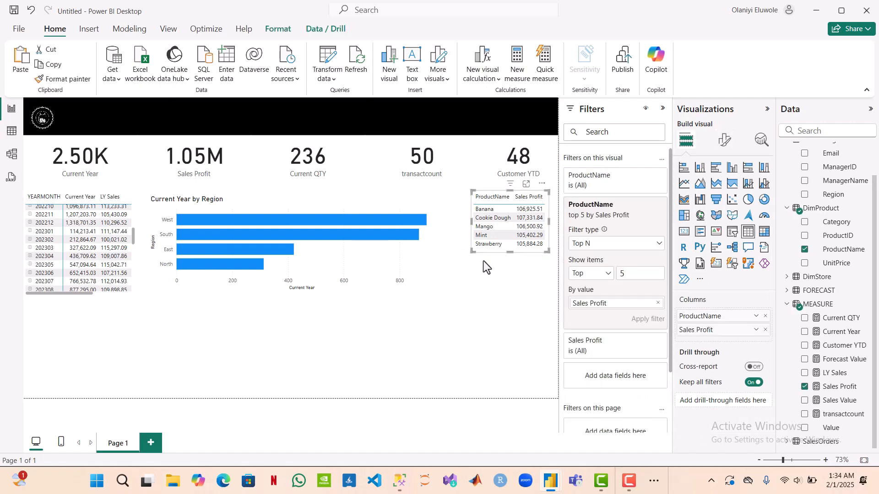
left_click(524, 278)
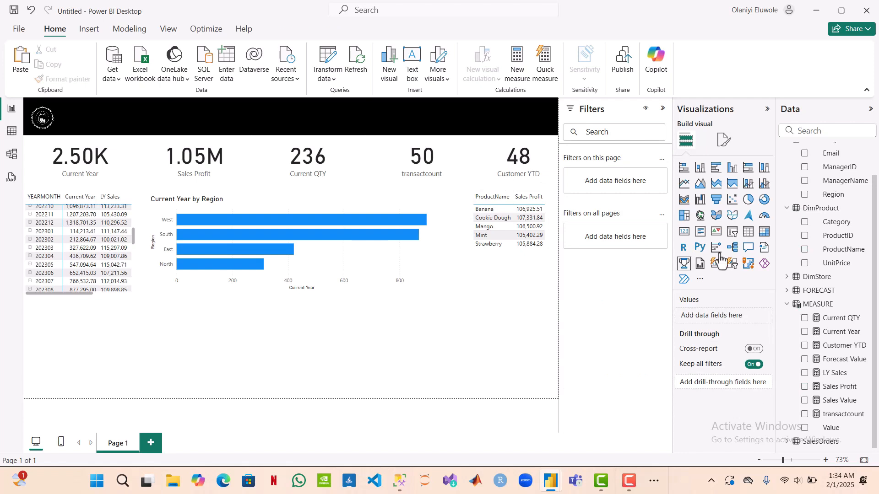
Step: Insert a second table visual beneath the product table, matching its left edge and shortening it
left_click(749, 235)
left_click_drag(118, 317, 559, 271)
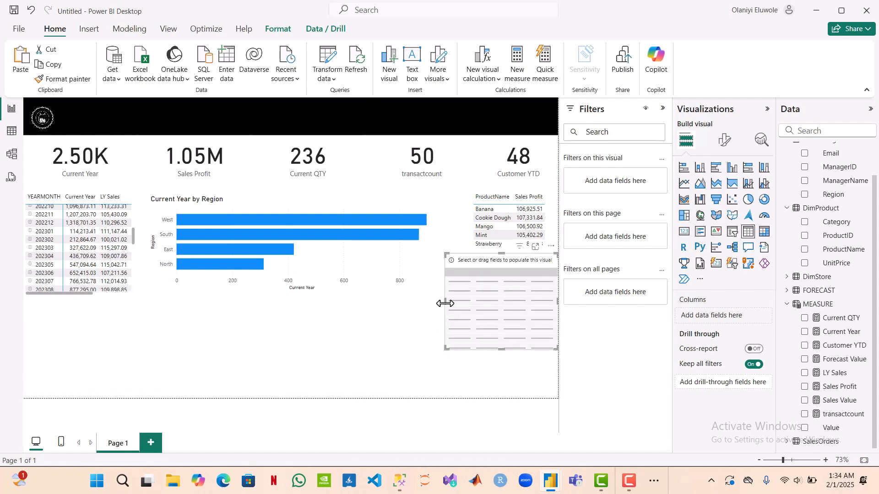
left_click_drag(445, 304, 472, 302)
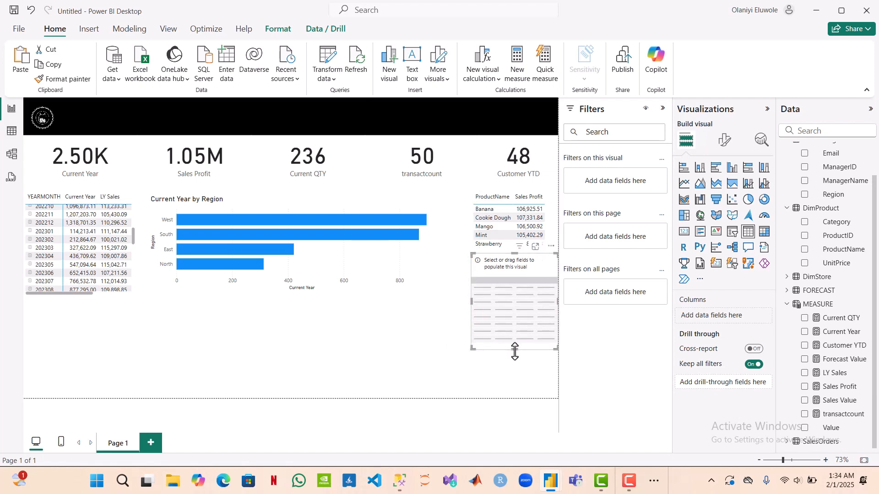
left_click_drag(513, 349, 509, 306)
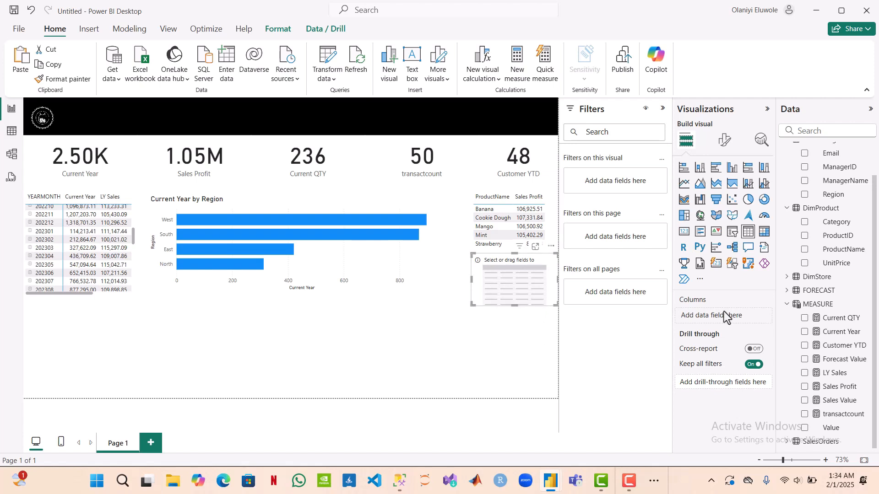
Step: Populate the new table beneath the product table with CustomerName from DimCustomer and the Current Year measure
scroll(845, 251, "up", 1)
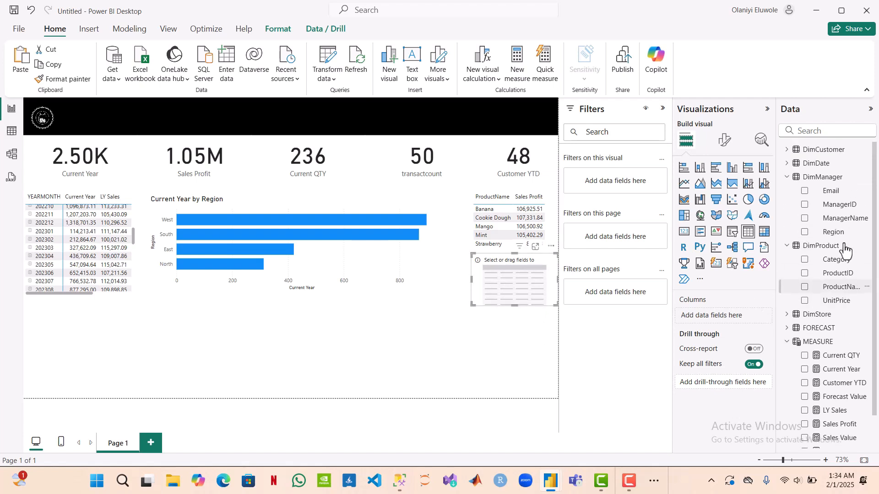
left_click(787, 178)
left_click(787, 193)
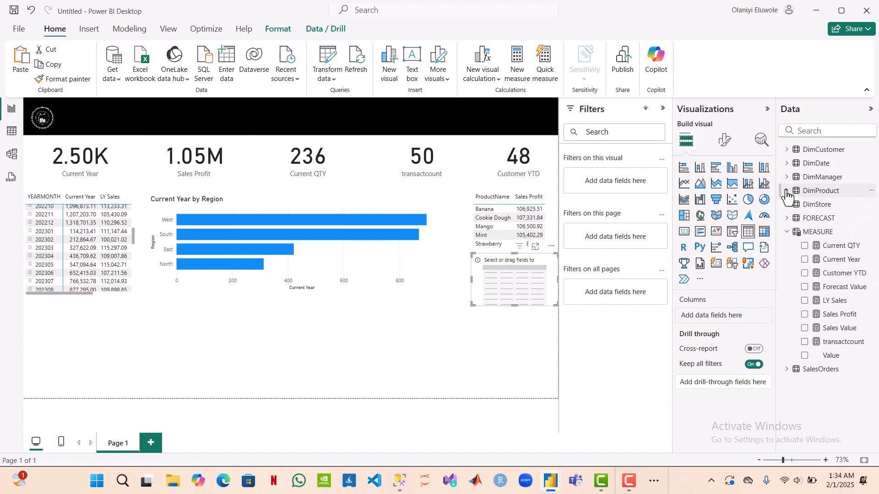
left_click(785, 234)
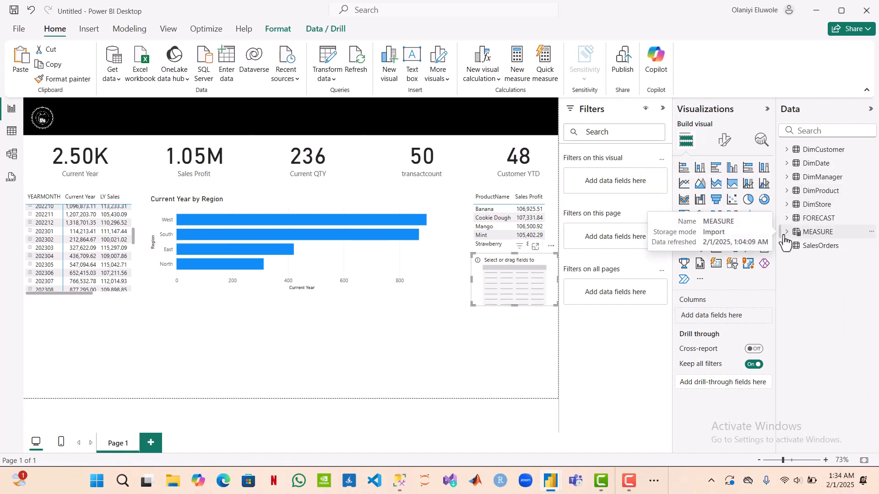
left_click(787, 150)
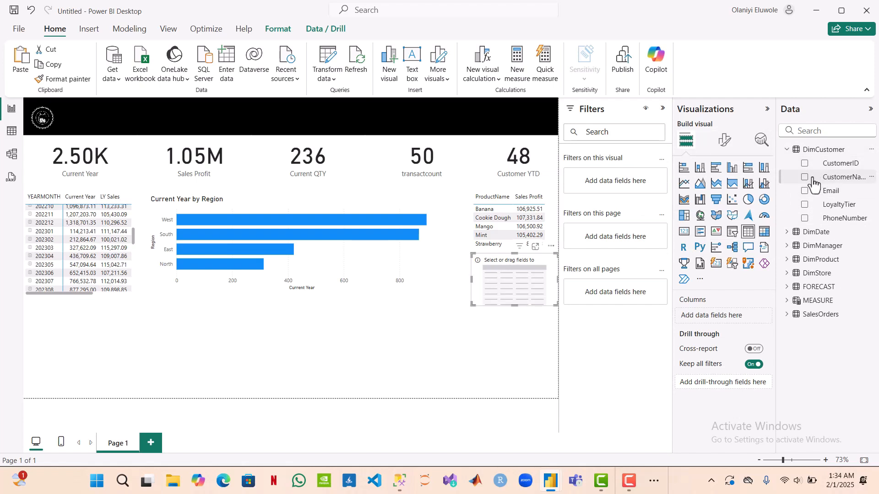
left_click(804, 179)
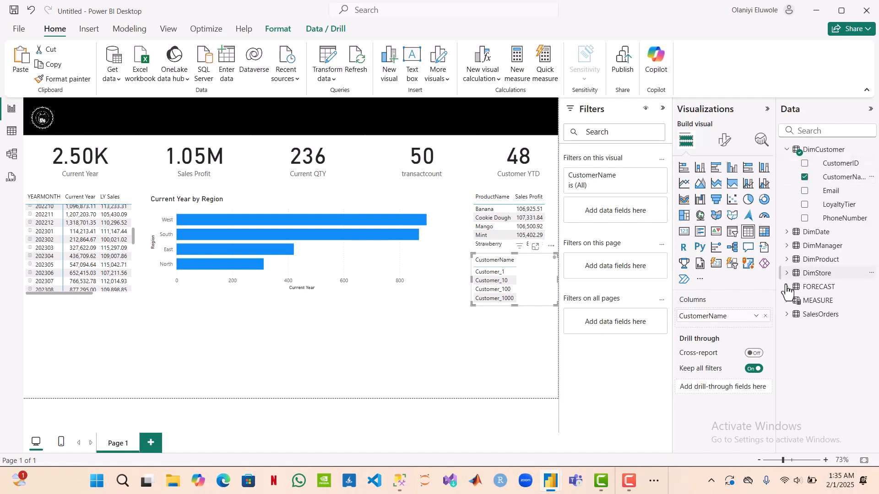
left_click(787, 301)
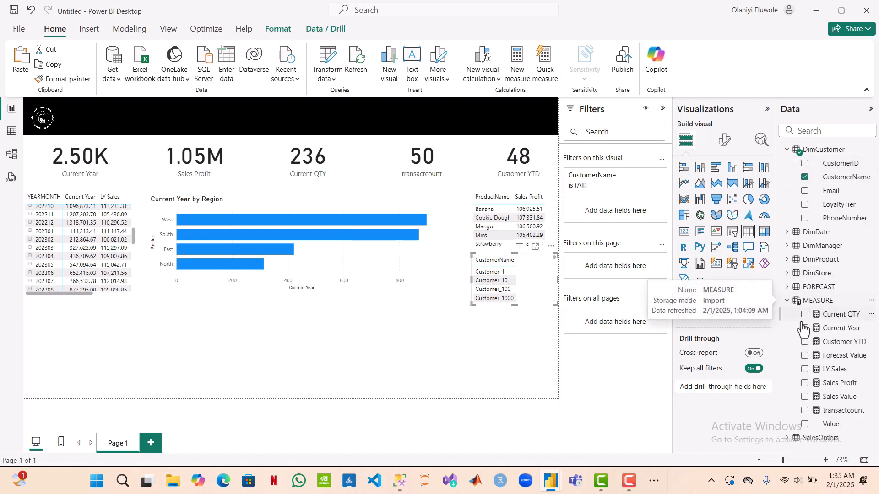
left_click(804, 328)
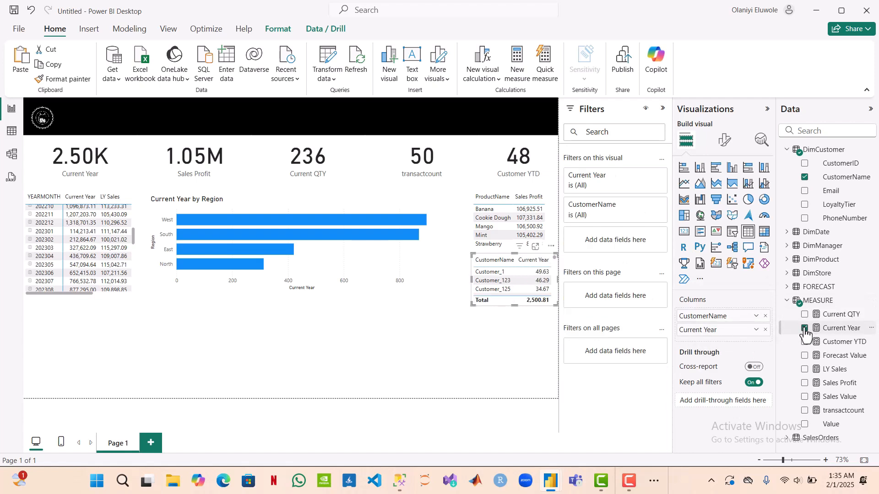
Step: Turn off the totals row of the customer table
left_click(723, 146)
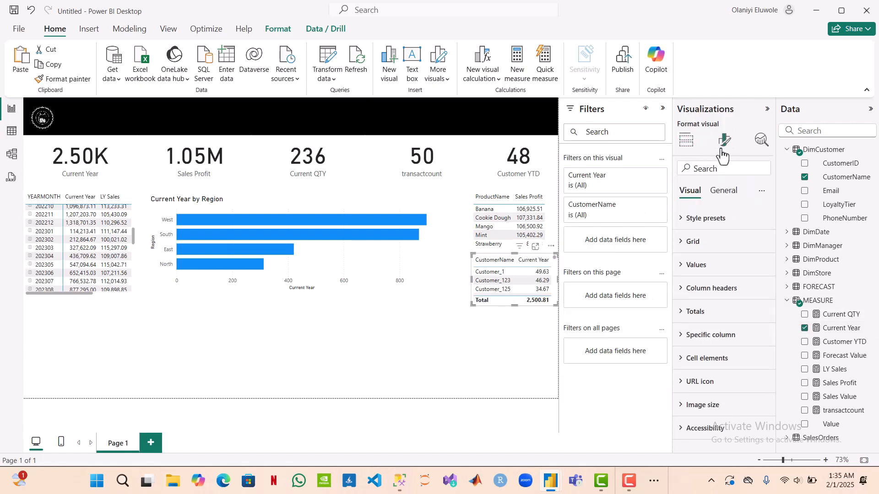
left_click(692, 313)
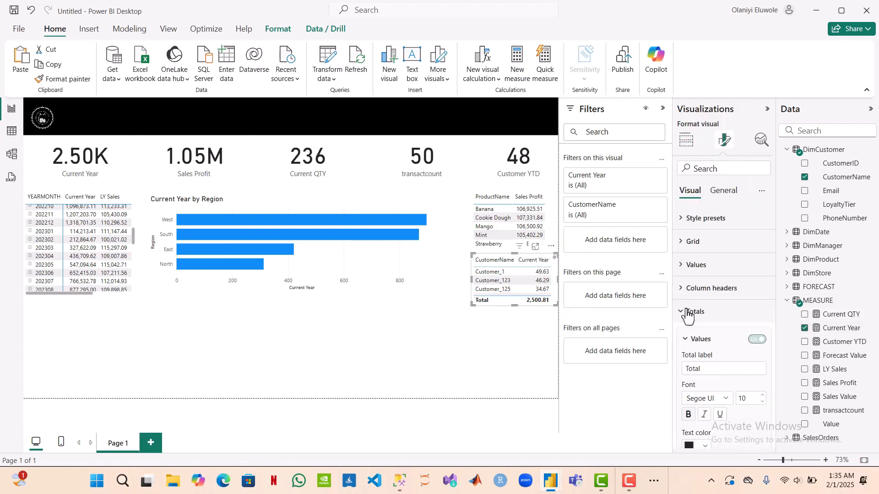
left_click(757, 340)
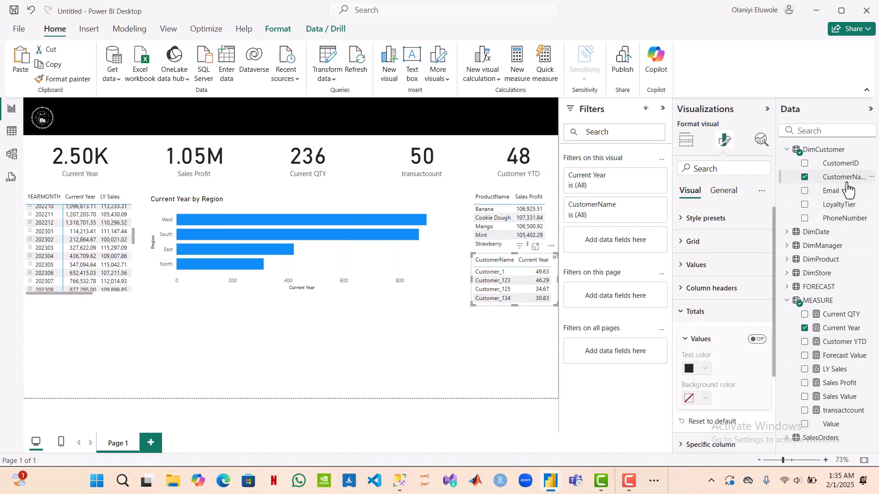
Step: Filter the customer table by CustomerName with a Top N filter showing the top 5 by Current Year, and lengthen the table to fit its rows
left_click_drag(847, 179, 621, 242)
left_click(657, 274)
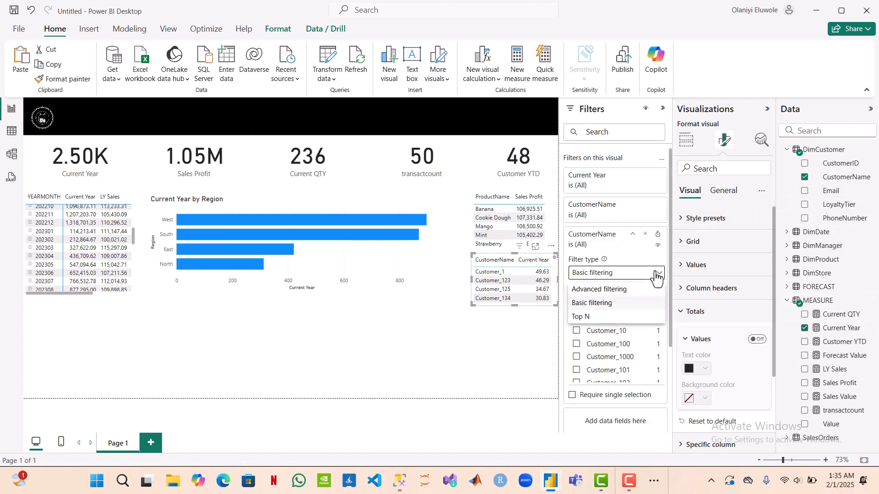
left_click(631, 315)
left_click(628, 301)
type("5")
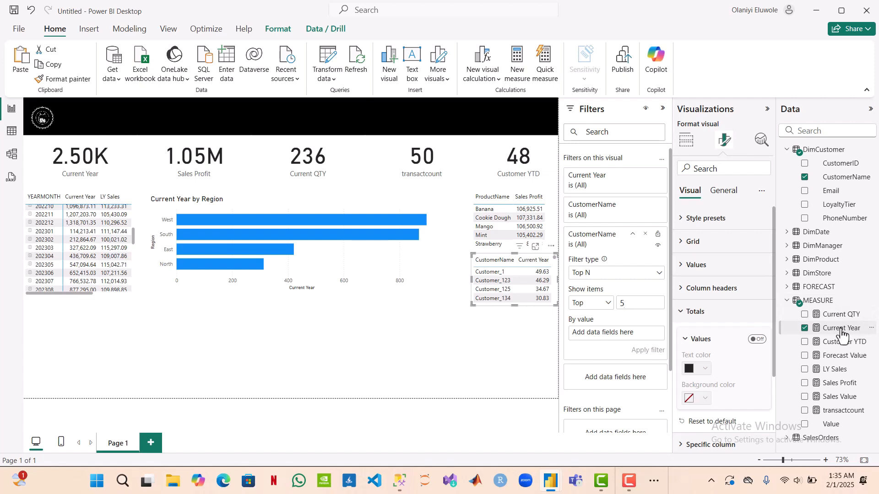
right_click(699, 342)
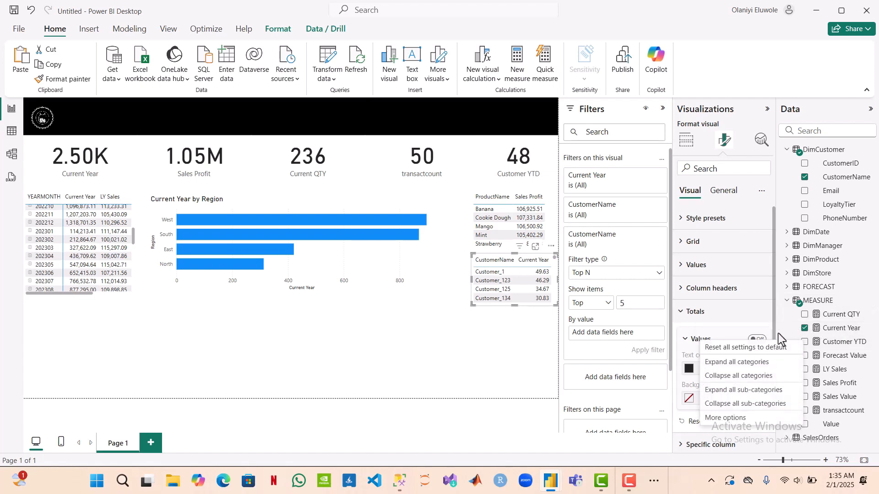
left_click(761, 335)
left_click_drag(837, 333, 617, 334)
left_click(658, 354)
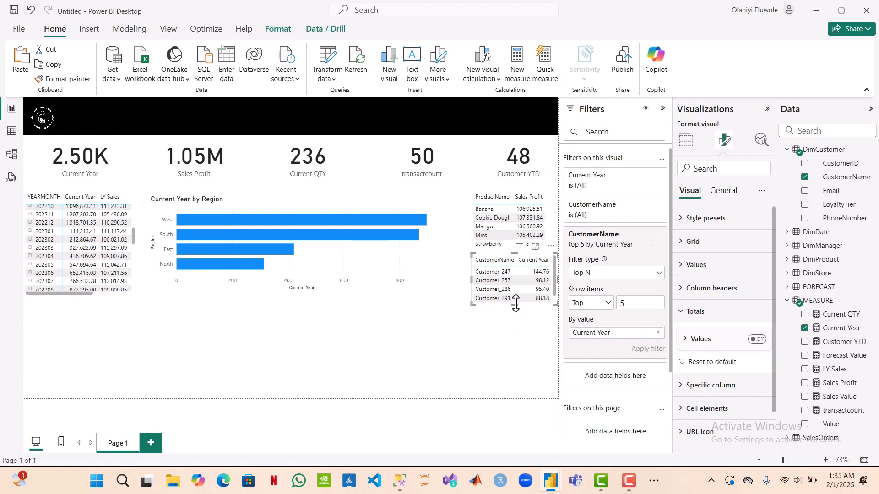
mouse_move(516, 304)
left_mouse_down()
mouse_move(515, 328)
mouse_move(516, 314)
left_mouse_up()
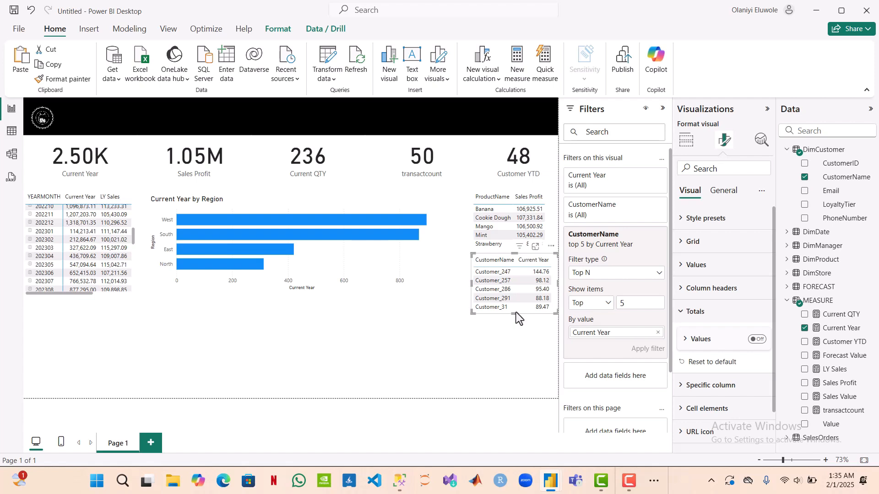
Step: Review the report requirements in the TESTER PROJECT SCENARIO Word document, and return to the Power BI report
left_click(653, 487)
mouse_move(682, 456)
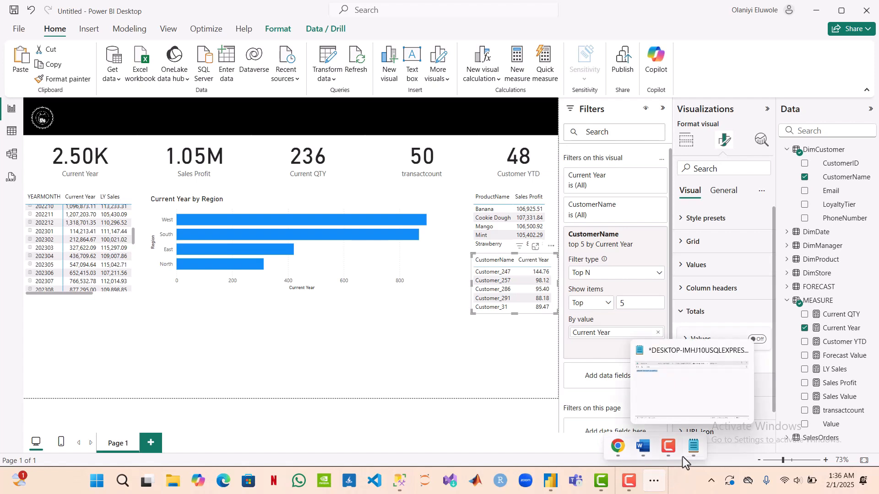
left_click(643, 447)
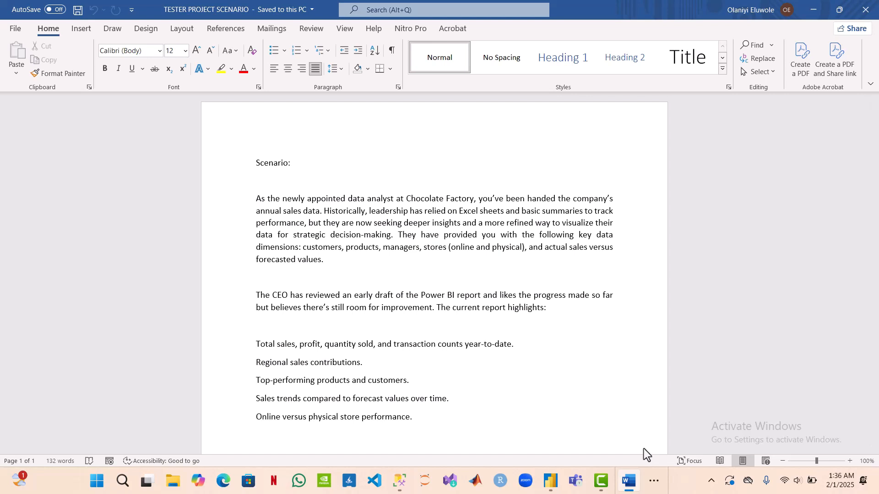
left_click(812, 10)
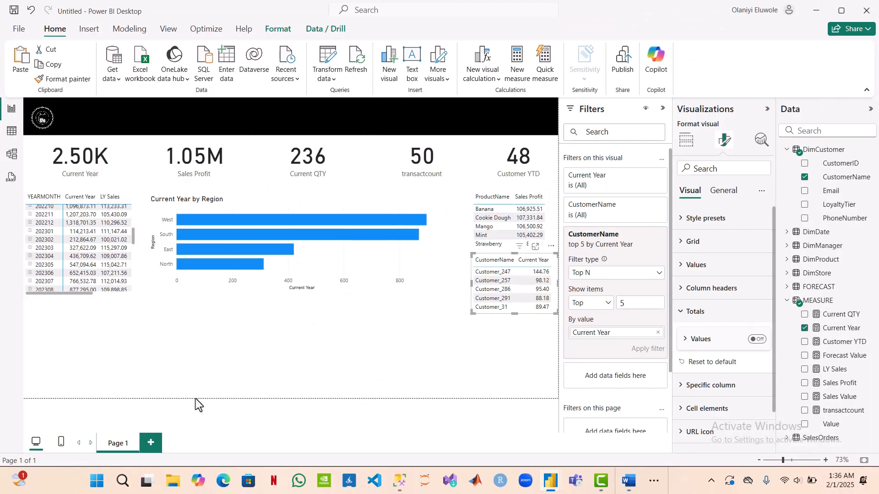
Step: Insert a line chart beneath the matrix and widen it until it nearly reaches the customer table
left_click(294, 340)
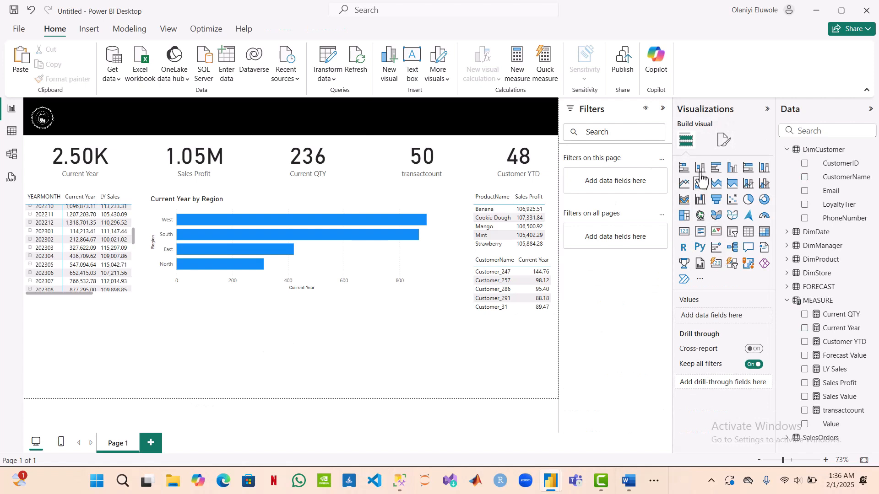
left_click(682, 184)
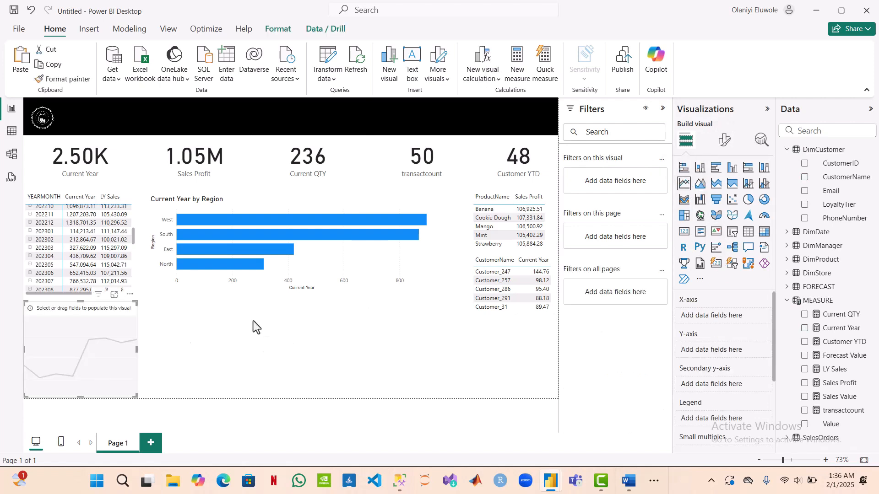
left_click_drag(136, 349, 461, 415)
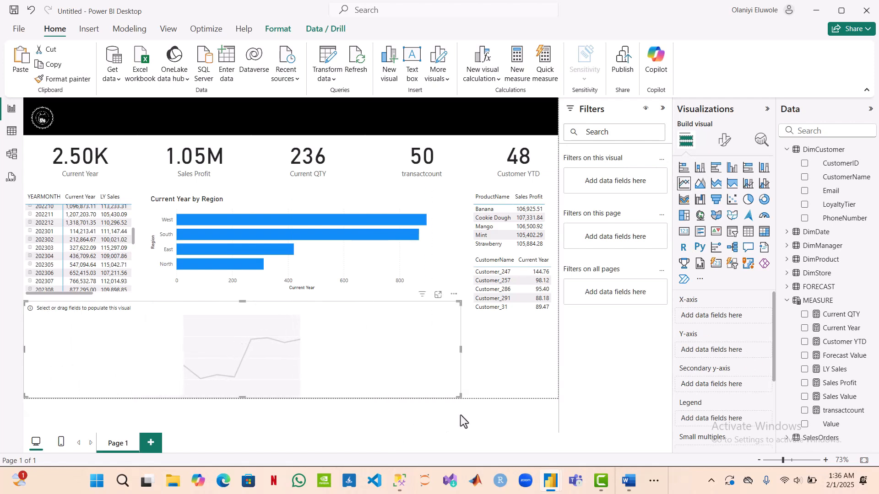
Step: Widen the region bar chart to match the line chart's right edge, and raise the line chart's top edge slightly
left_click(431, 269)
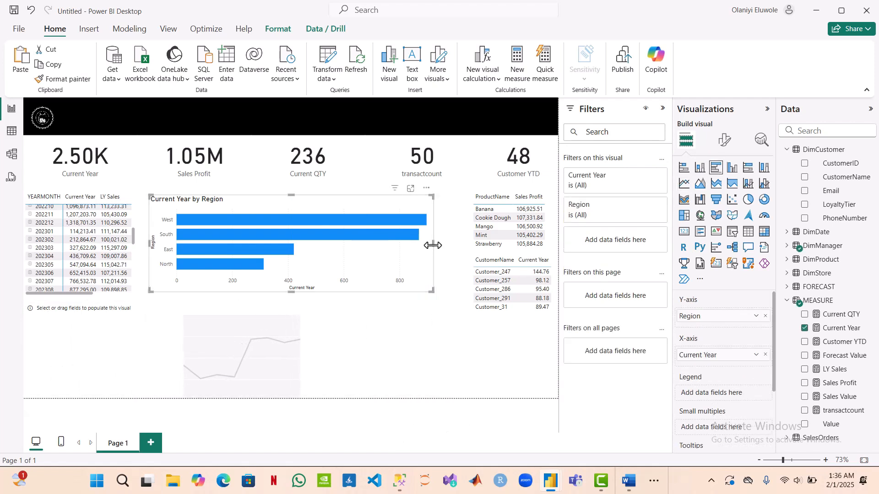
left_click_drag(433, 244, 458, 234)
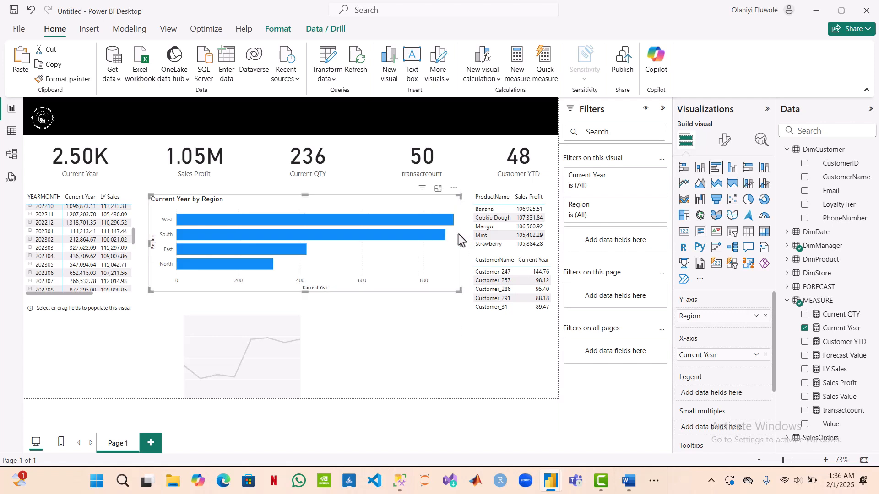
left_click(435, 356)
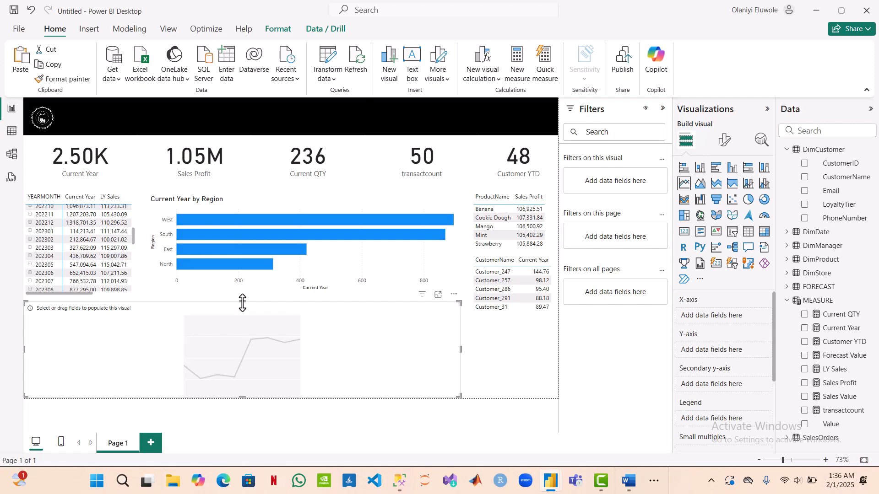
left_click_drag(242, 303, 243, 302)
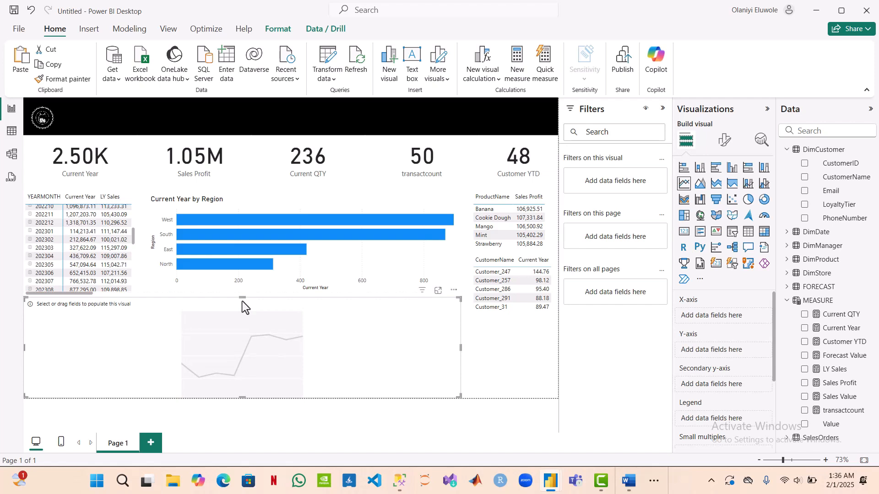
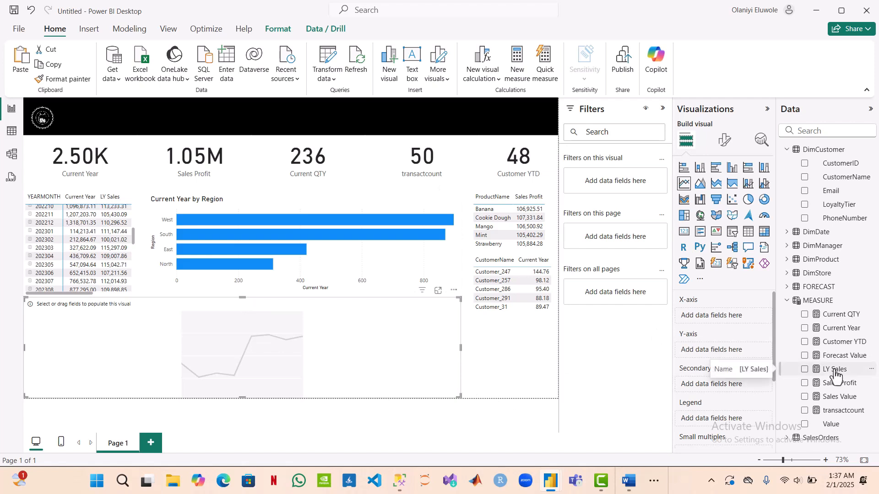
Step: Assign YEARMONTH from the FORECAST table to the new line chart's X-axis, keeping it off the Y-axis
left_click(788, 150)
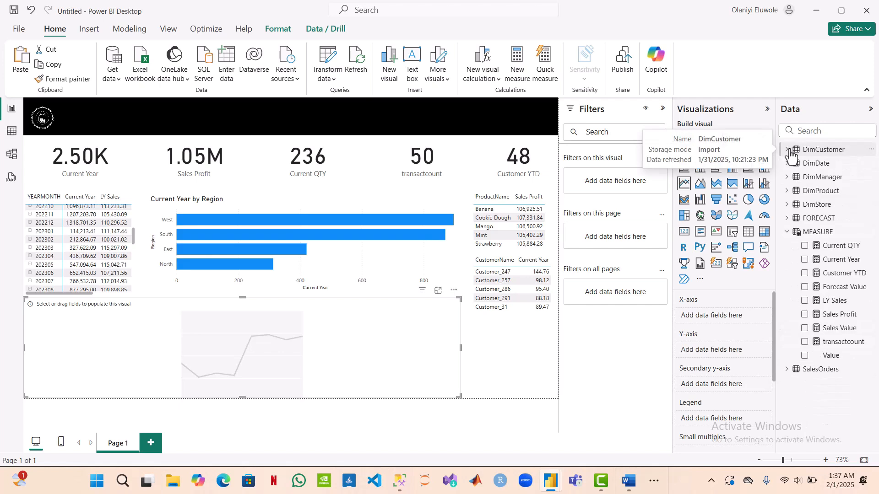
left_click(789, 220)
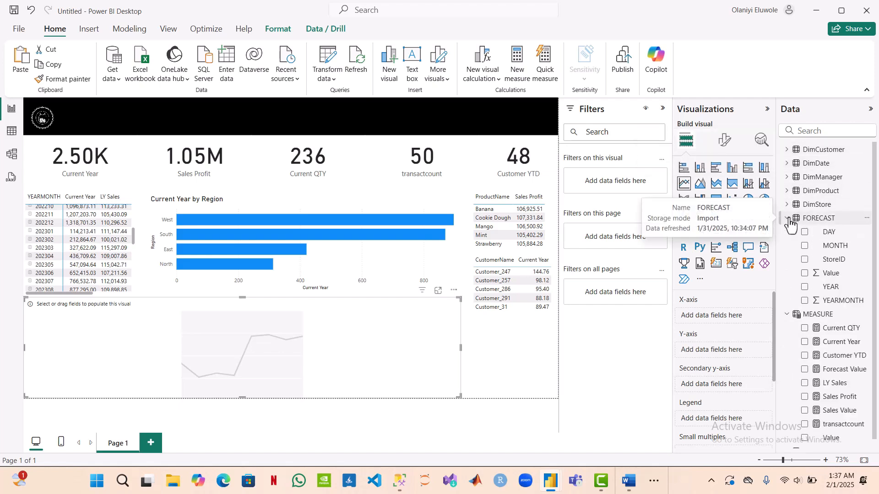
left_click(804, 301)
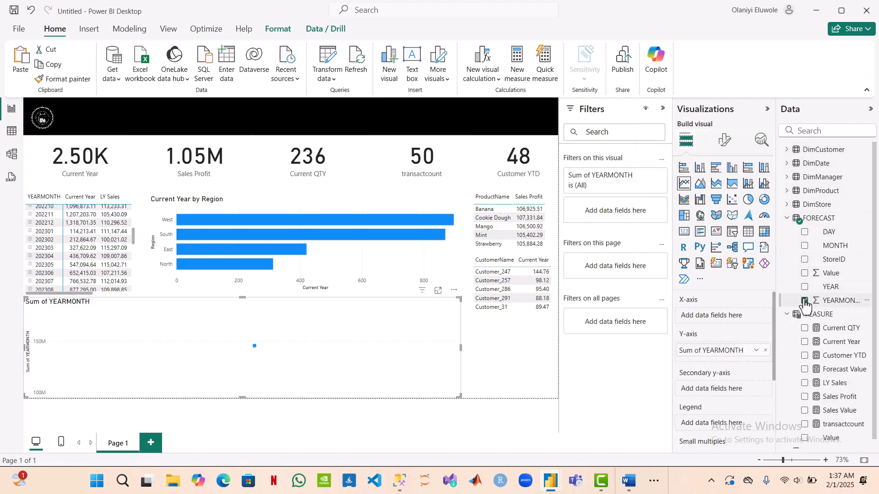
left_click(765, 350)
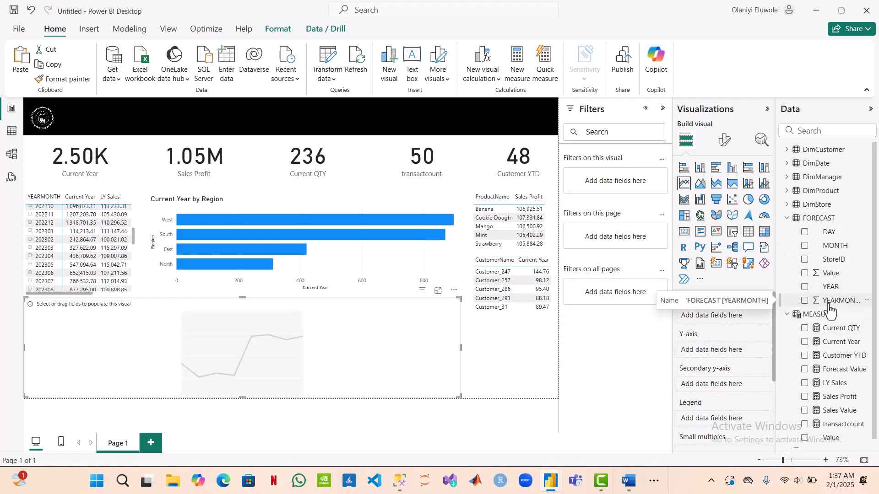
left_click_drag(830, 311, 733, 318)
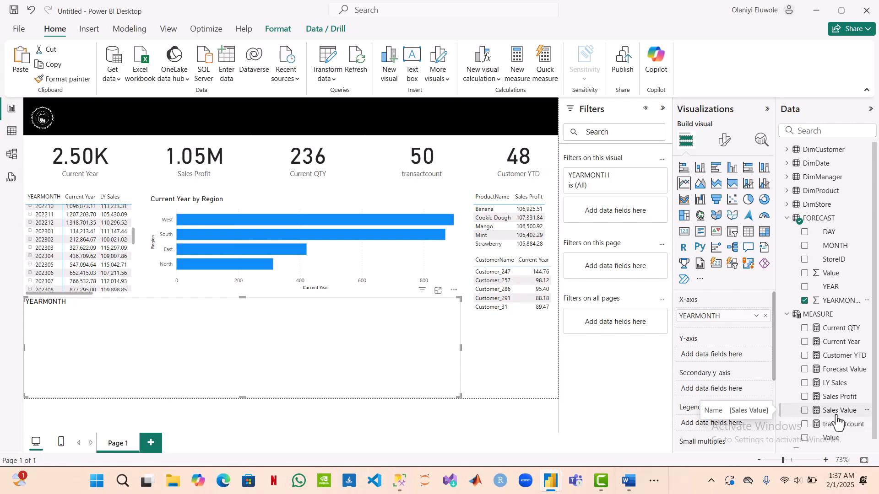
Step: Plot the Sales Value and Forecast Value measures on the line chart's Y-axis
left_click_drag(837, 417, 745, 360)
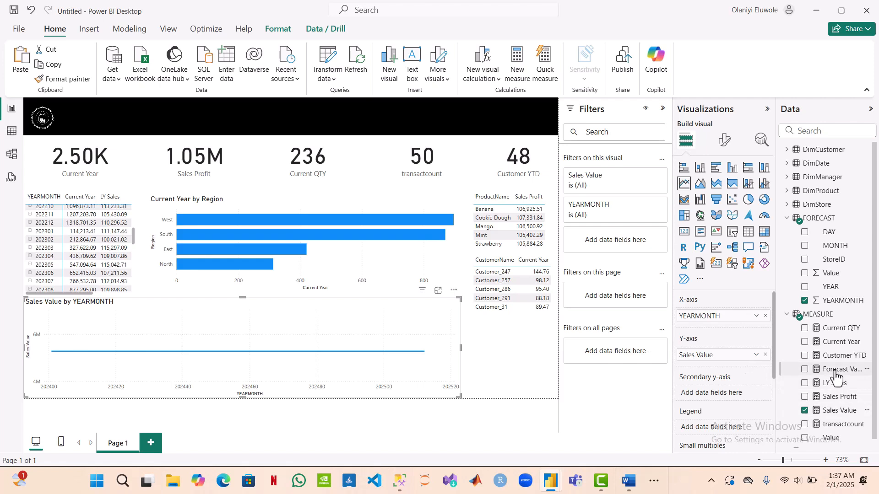
left_click_drag(836, 376, 740, 358)
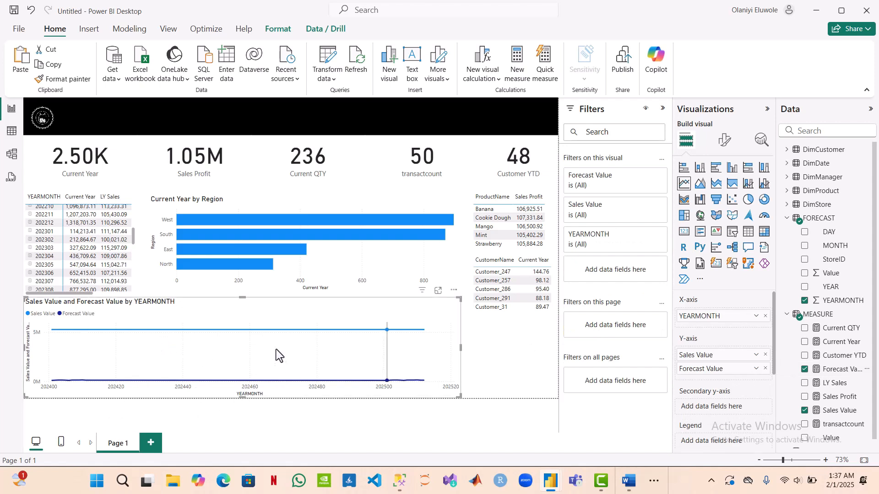
mouse_move(304, 353)
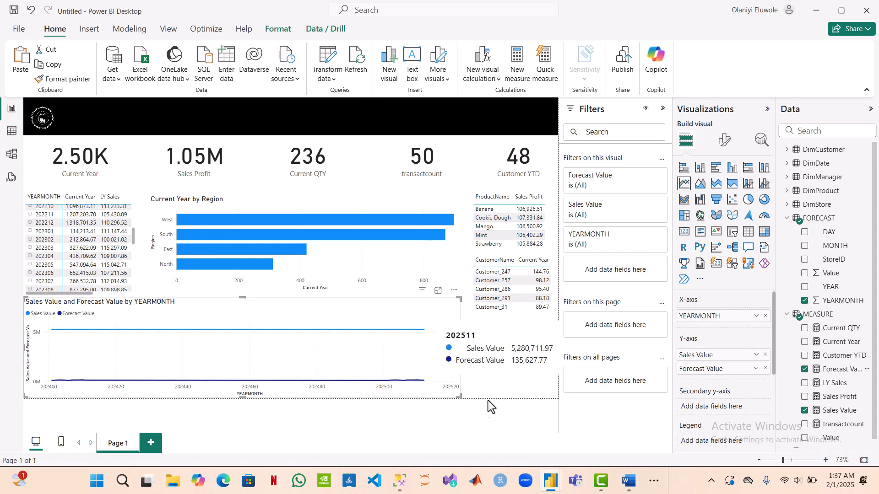
left_click(525, 368)
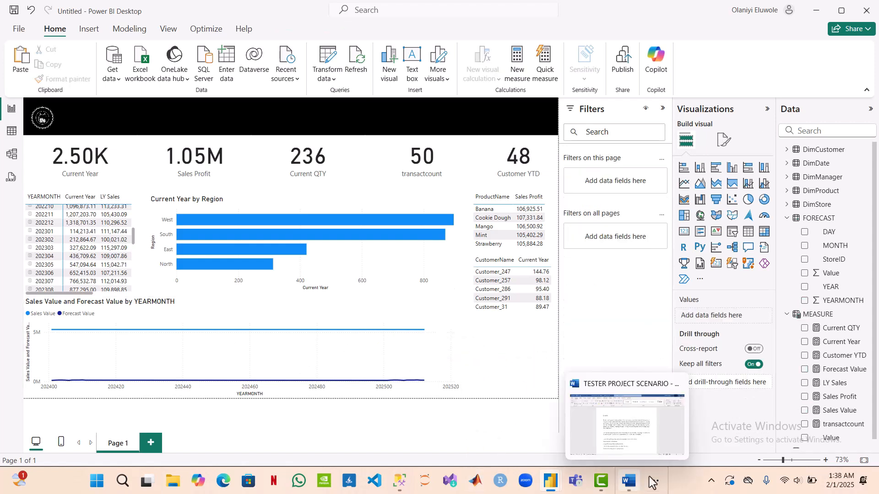
Step: Check the requirements in the TESTER PROJECT SCENARIO Word document, and back in Power BI insert a donut chart of Current Year beneath the customer table
left_click(634, 485)
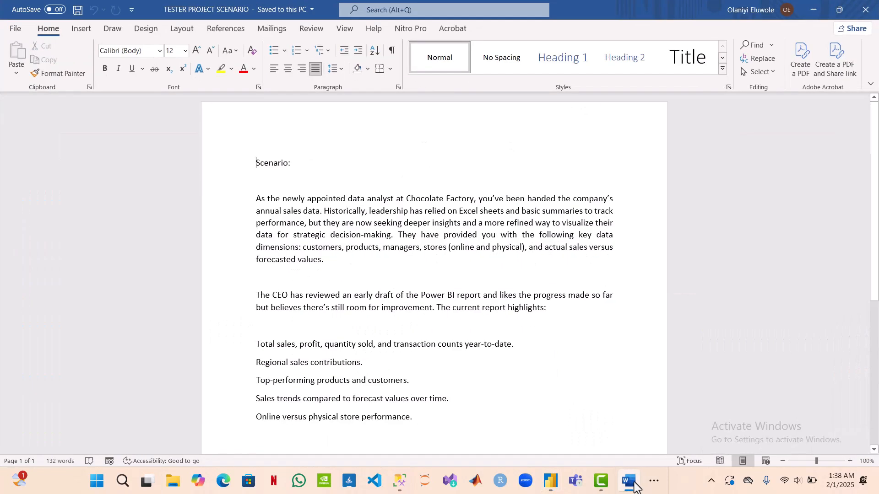
left_click(634, 484)
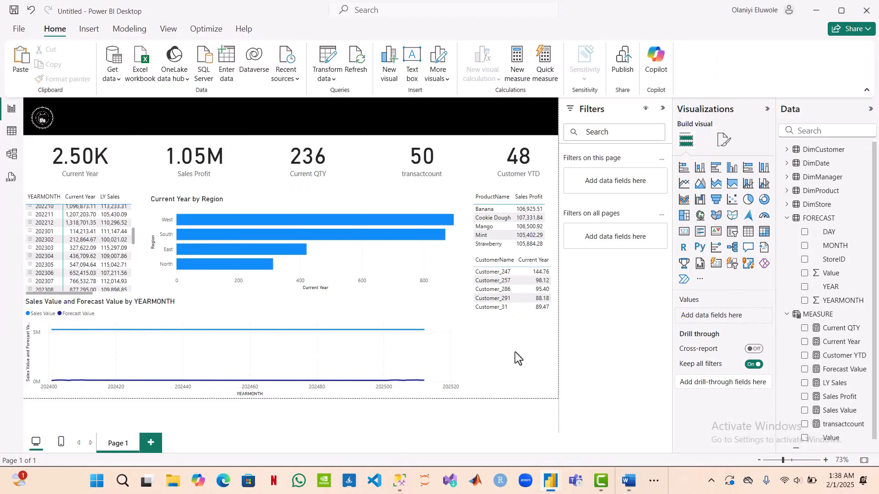
left_click(762, 206)
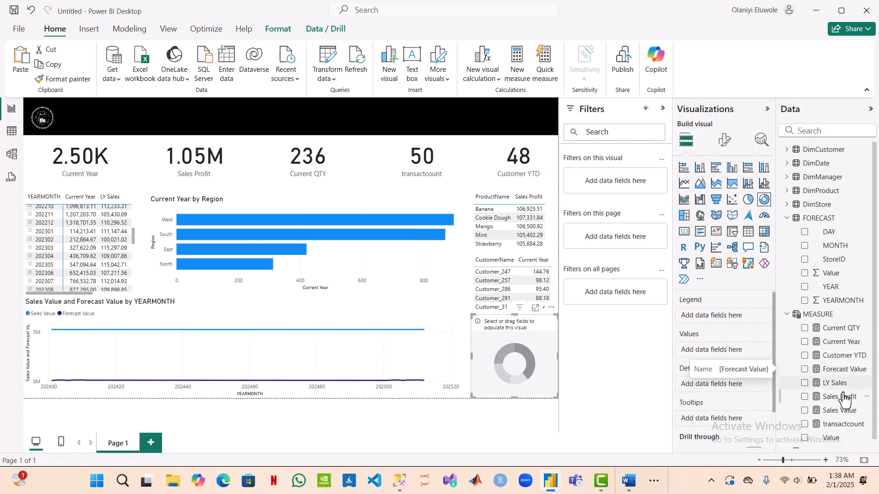
left_click(805, 344)
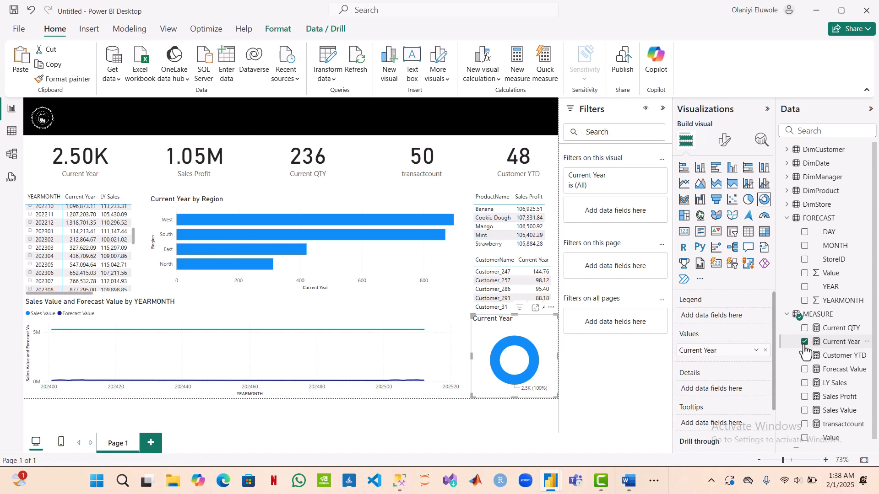
Step: Break the donut chart down by StoreType from the DimStore table, using it as the details field
left_click(788, 219)
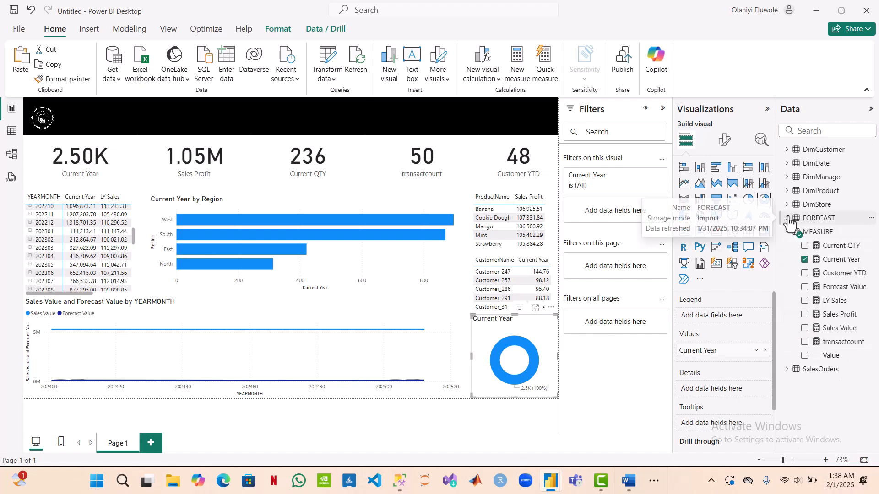
left_click(788, 205)
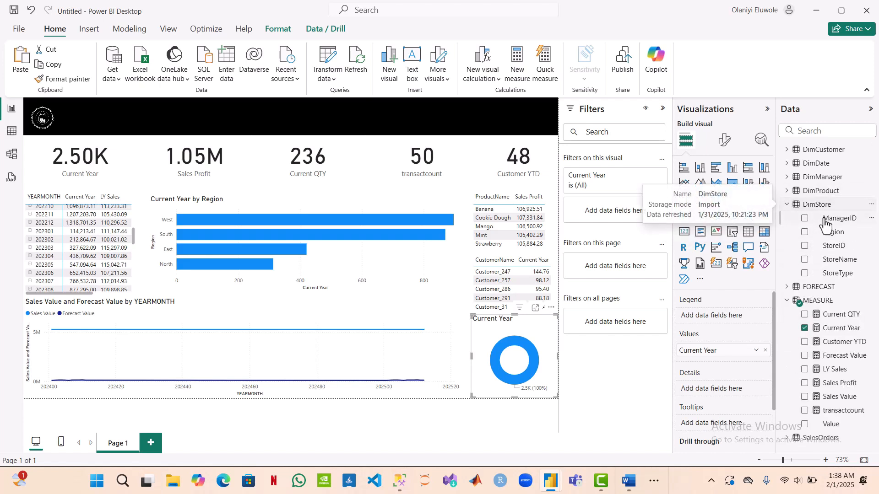
left_click_drag(833, 275, 741, 395)
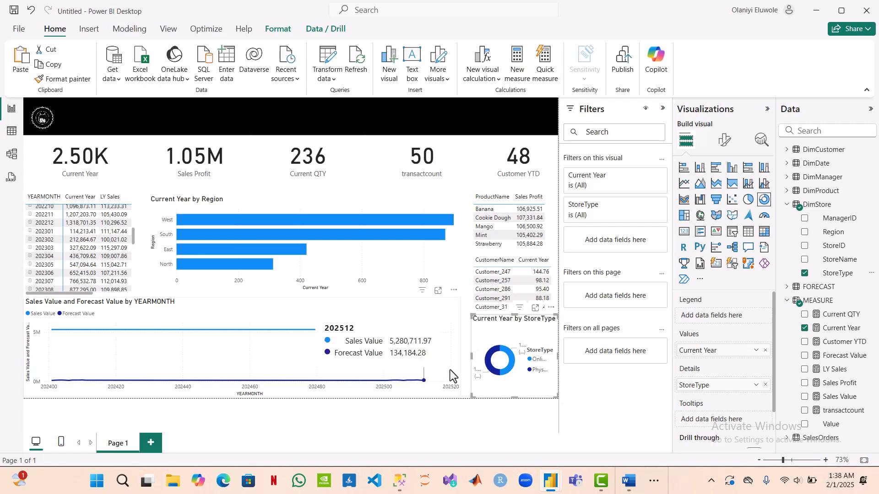
left_click(451, 411)
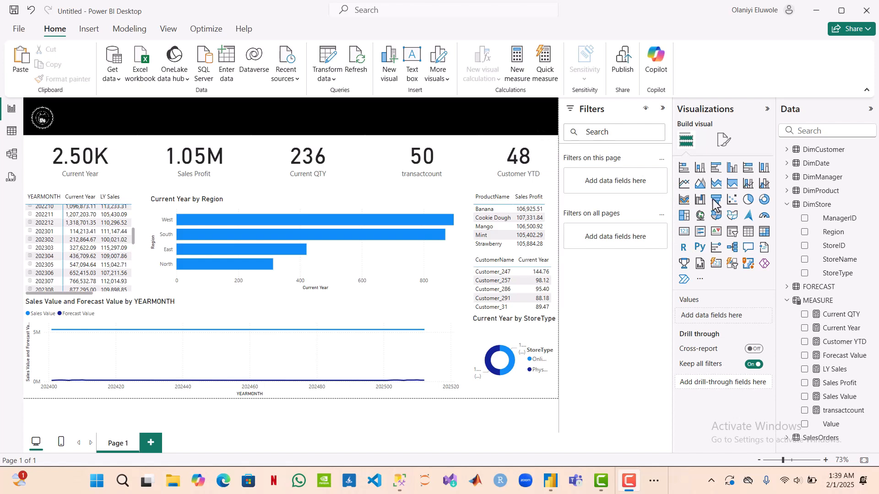
Step: Insert a slicer on the page based on ProductID from the DimProduct table
left_click(733, 232)
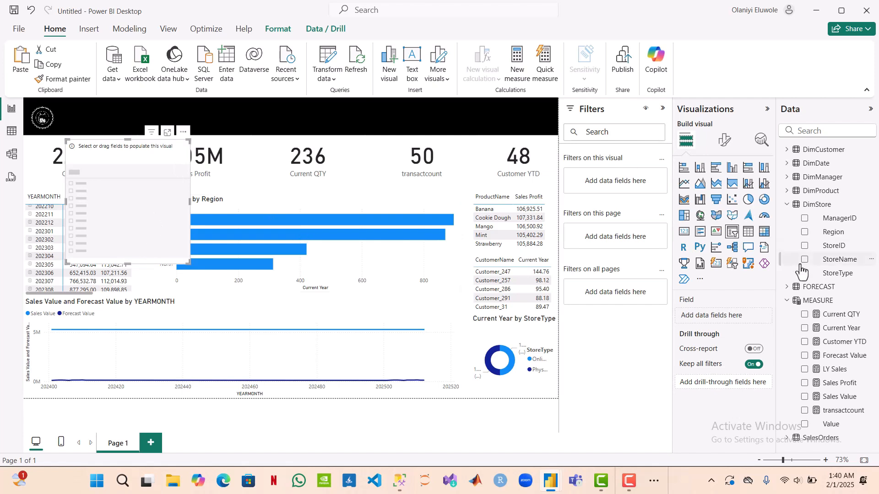
left_click(787, 205)
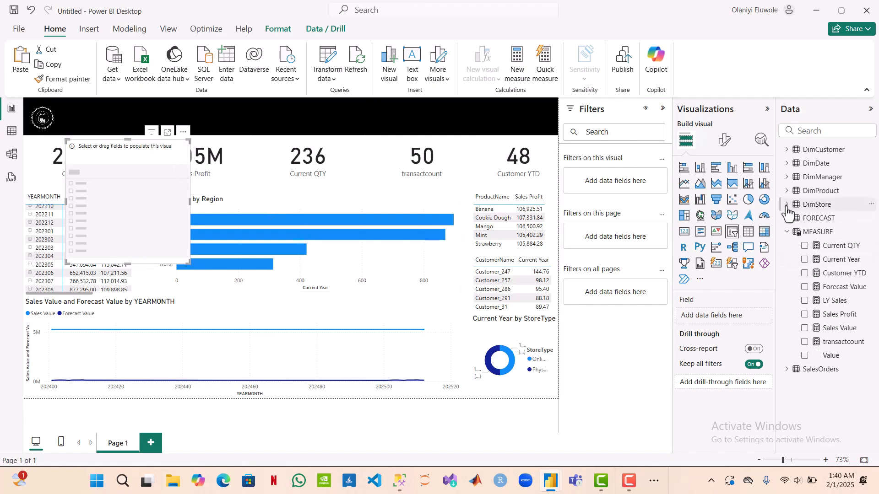
left_click(787, 193)
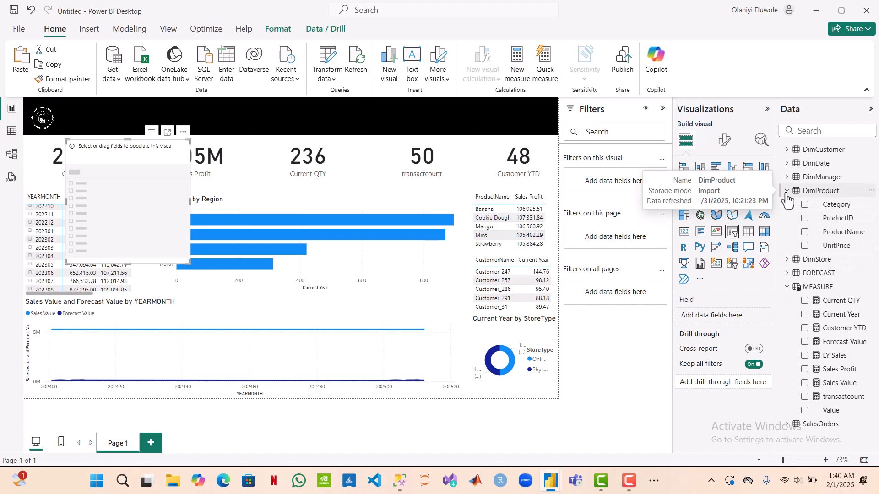
left_click(804, 219)
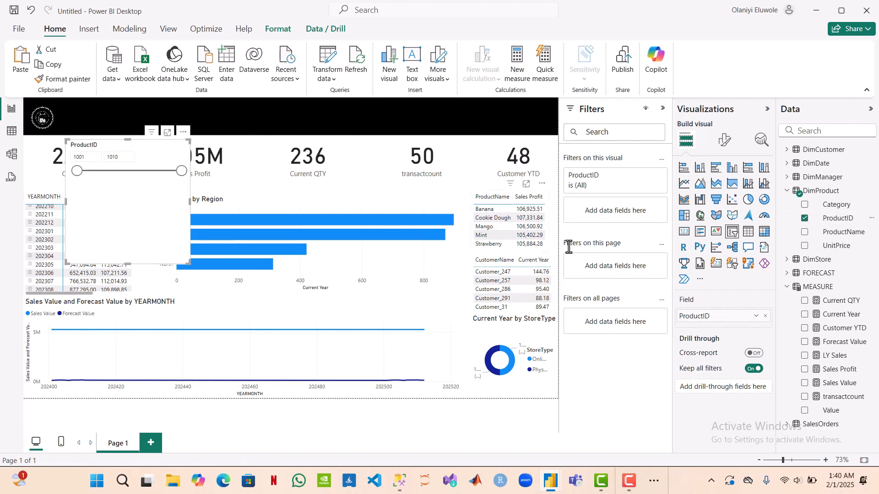
Step: Set the ProductID slicer's style to Dropdown, and fit it at a reduced size into the right end of the black header band
left_click(726, 142)
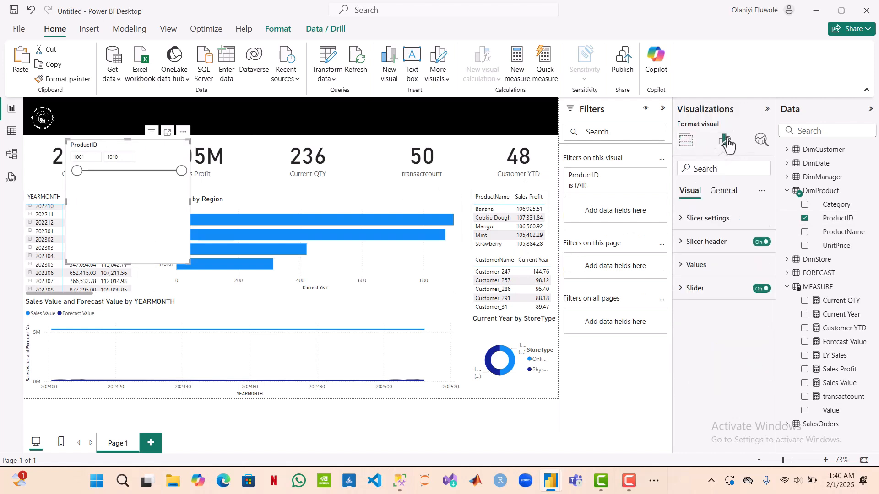
left_click(692, 222)
left_click(758, 276)
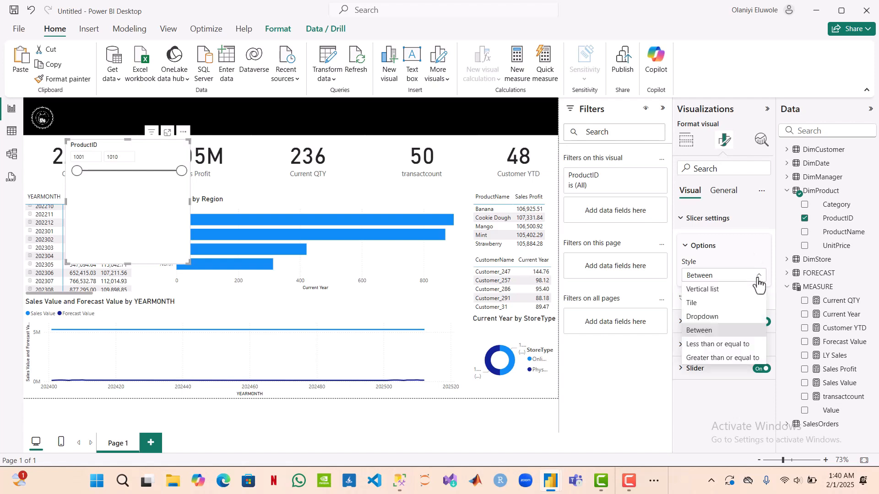
left_click(726, 317)
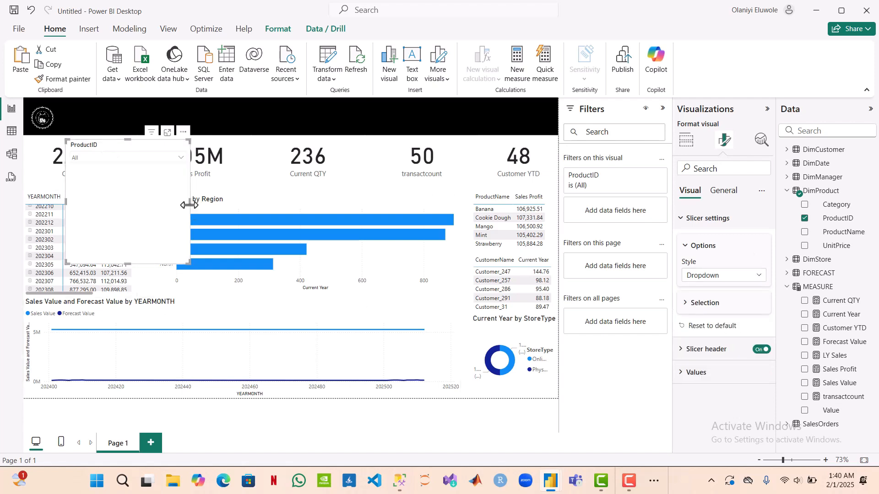
left_click_drag(189, 205, 130, 190)
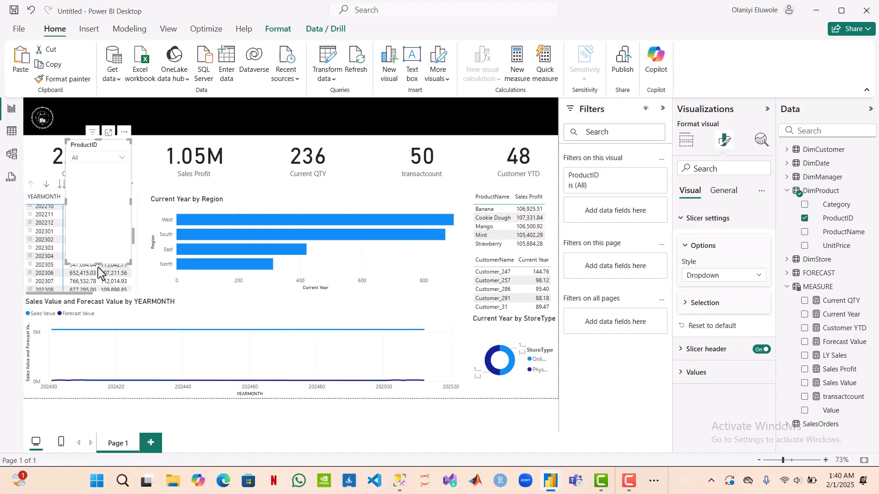
left_click_drag(97, 262, 533, 120)
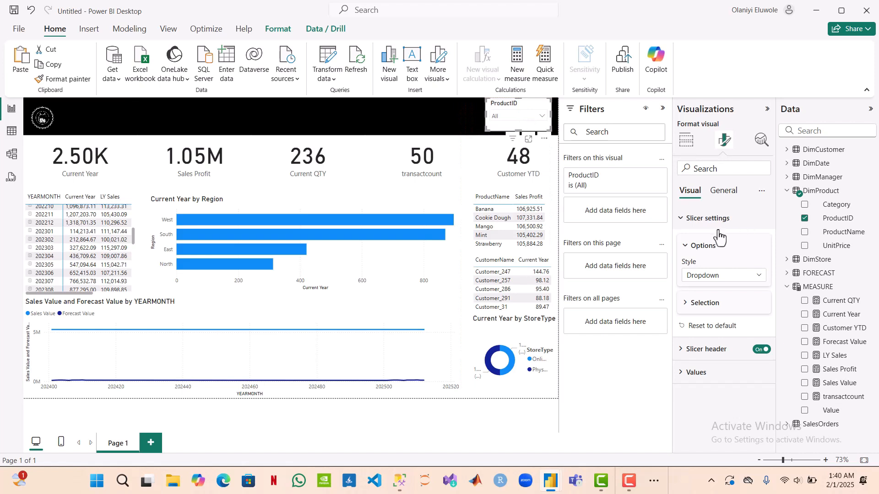
left_click(686, 221)
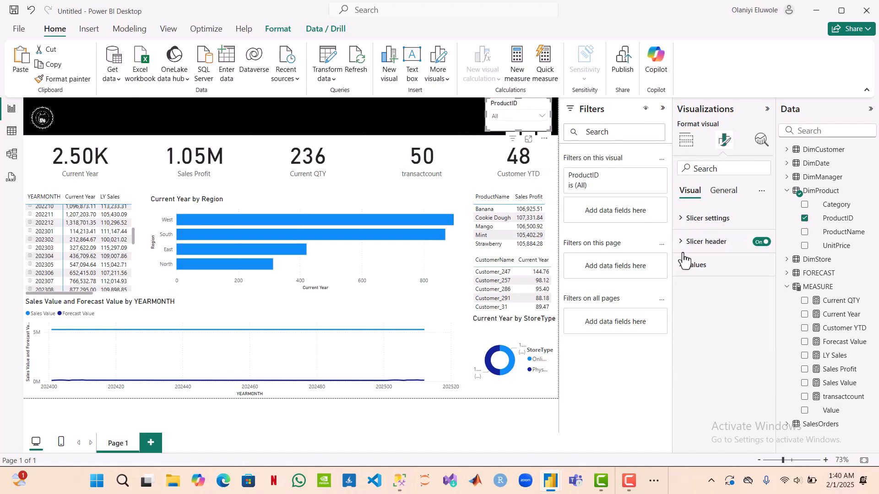
left_click(684, 246)
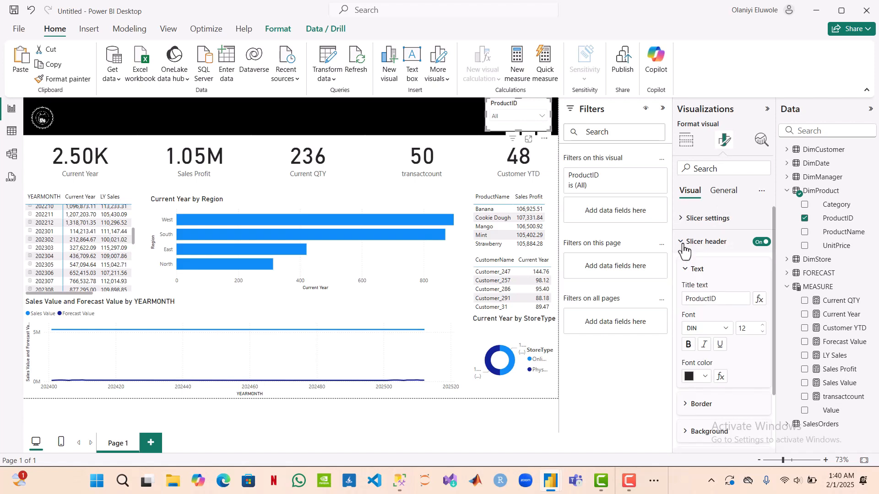
left_click(722, 300)
left_click(686, 243)
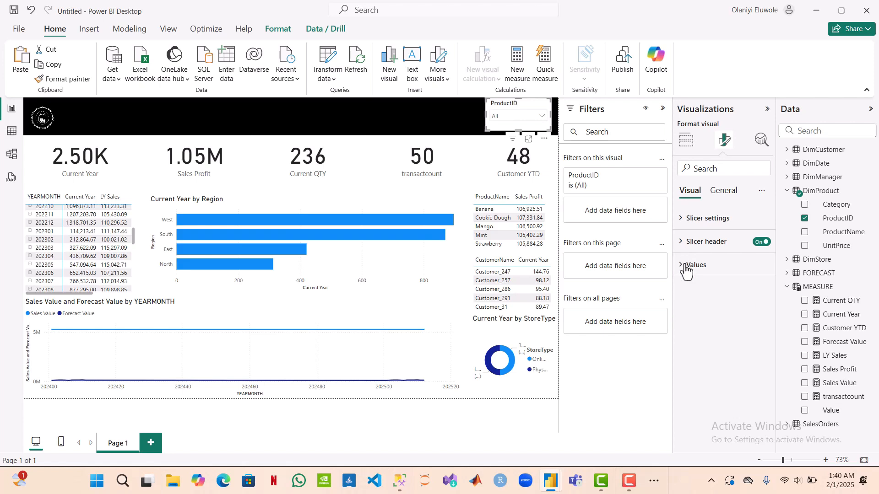
left_click(687, 268)
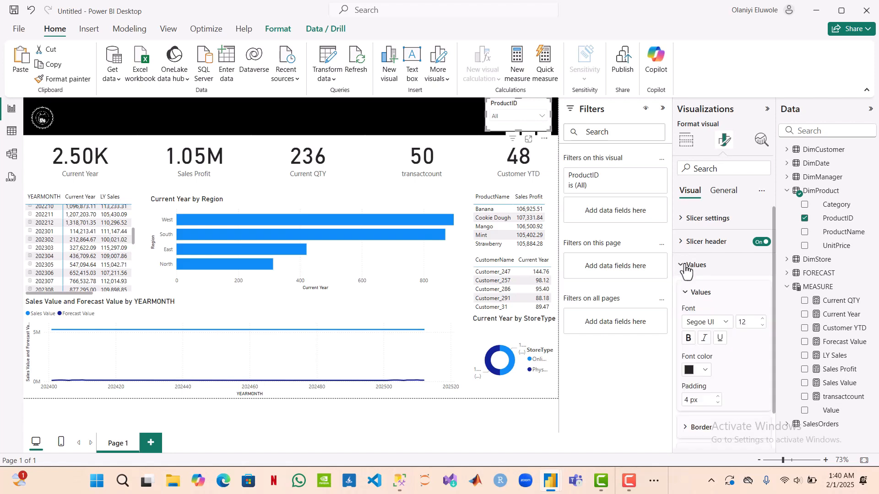
left_click(686, 270)
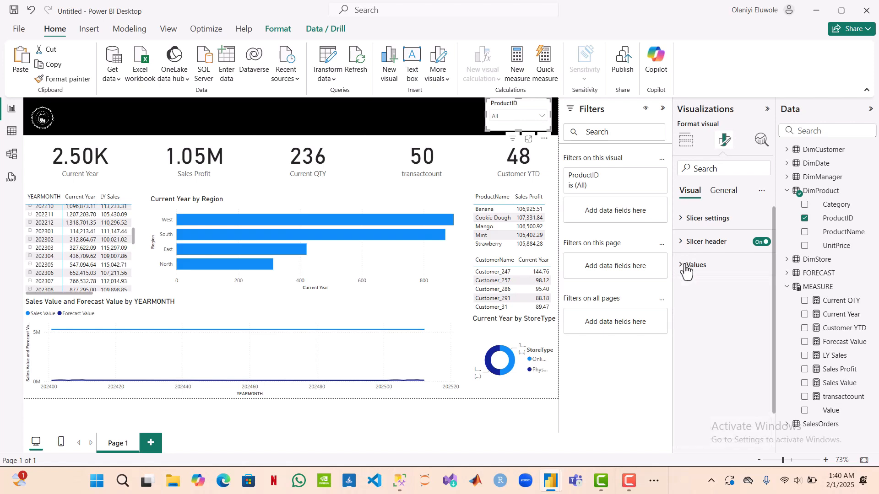
Step: Set the ProductID slicer's background effect colour to black so it matches the header band
left_click(722, 201)
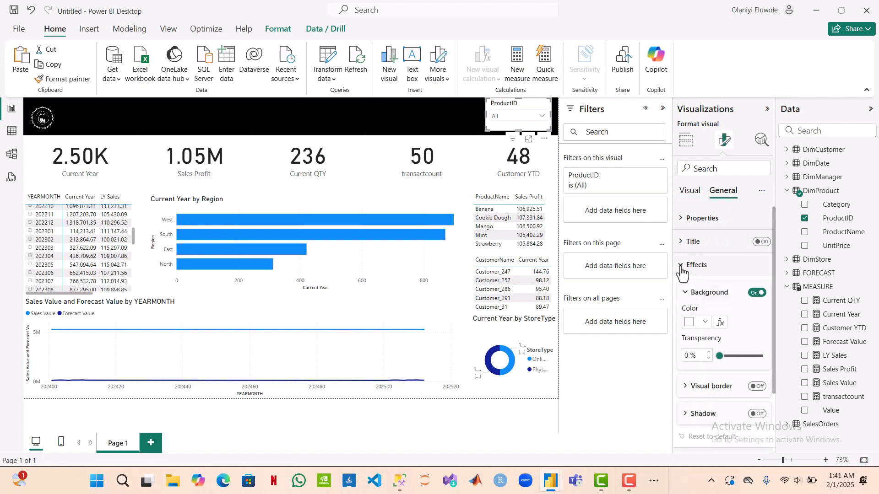
left_click(758, 293)
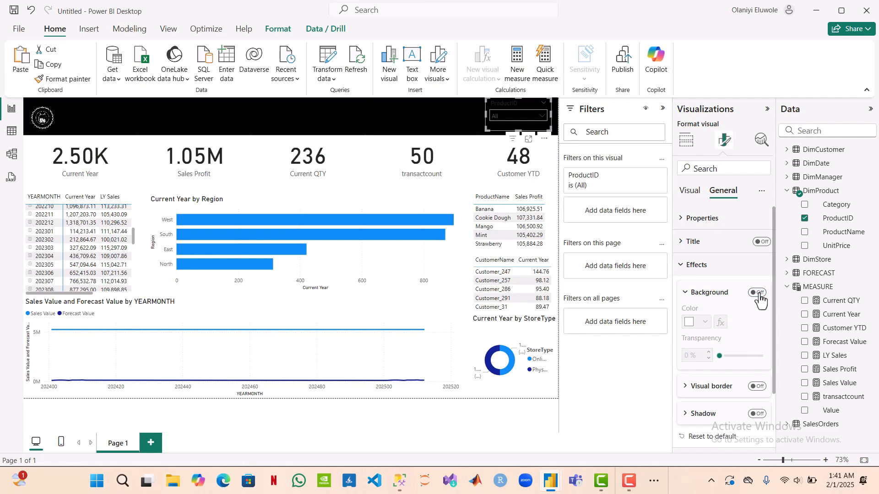
left_click(758, 294)
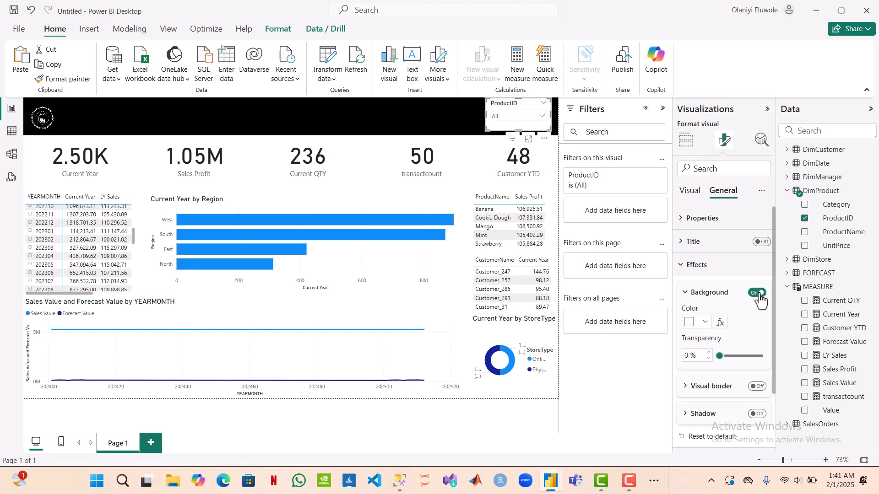
left_click(705, 323)
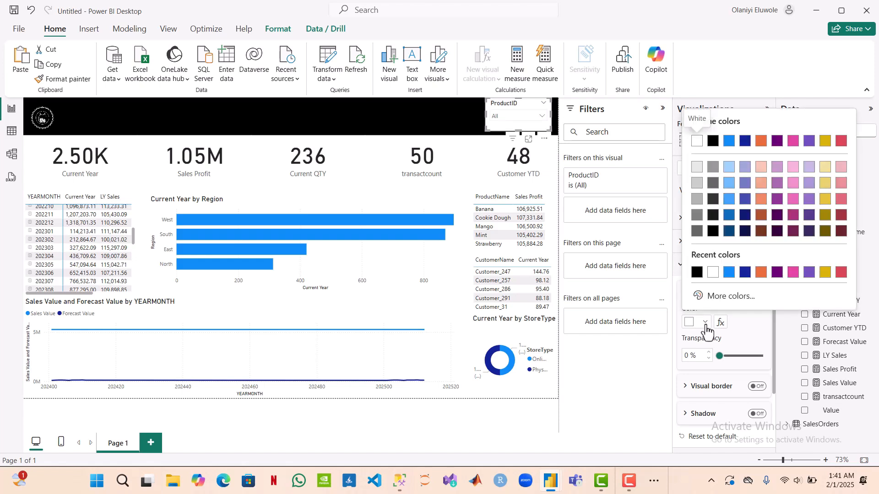
left_click(697, 273)
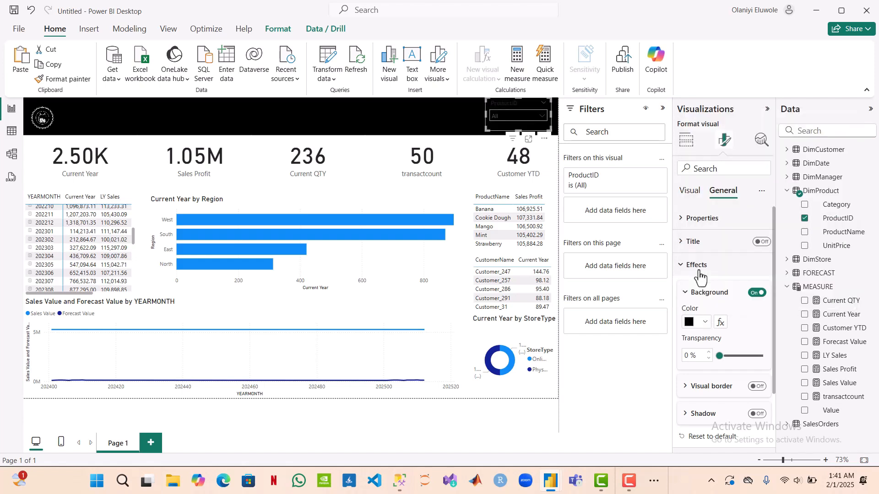
Step: Set the font colour of the ProductID slicer's header text to white (#FFFFFF)
left_click(690, 191)
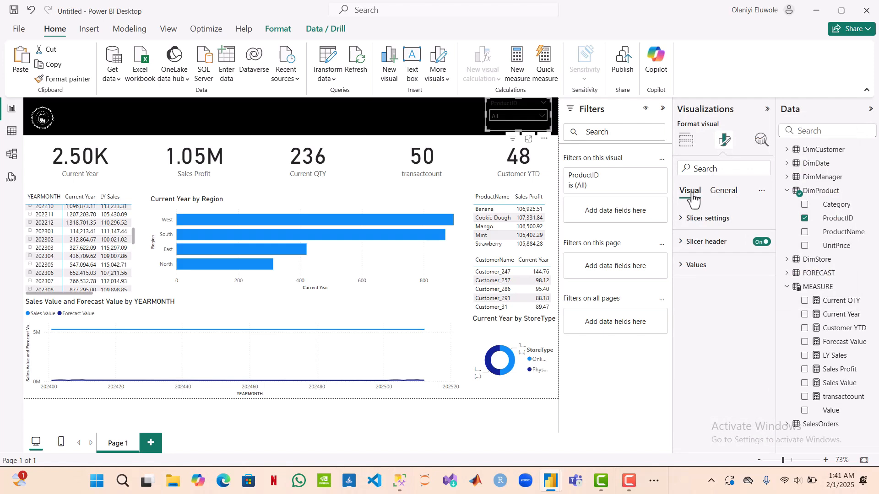
left_click(684, 243)
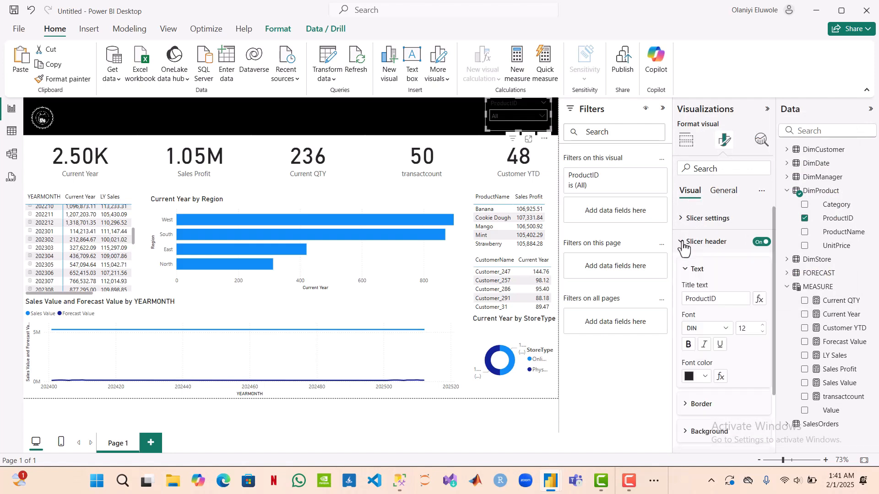
left_click(705, 377)
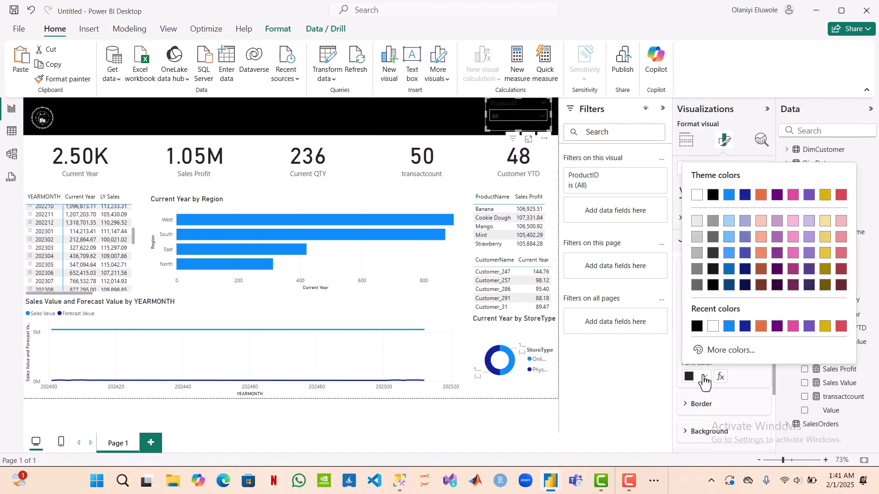
left_click(709, 327)
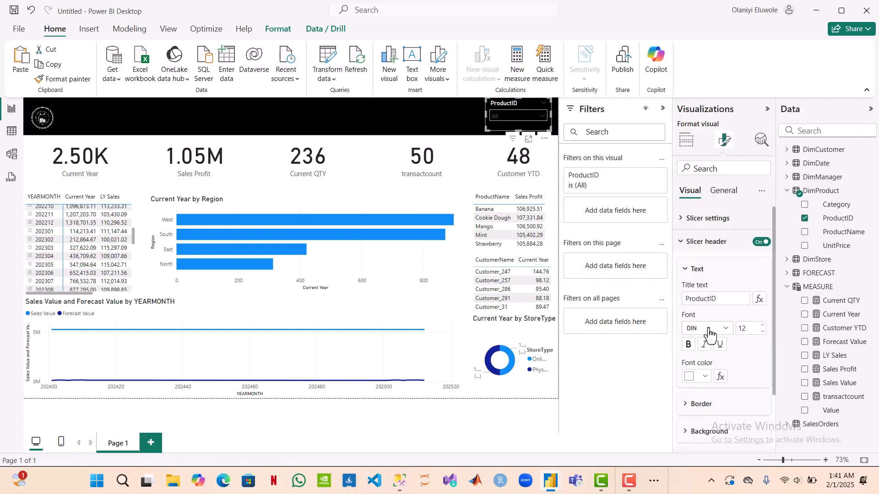
Step: Format the ProductID slicer's values with a white font colour and a black background
left_click(682, 244)
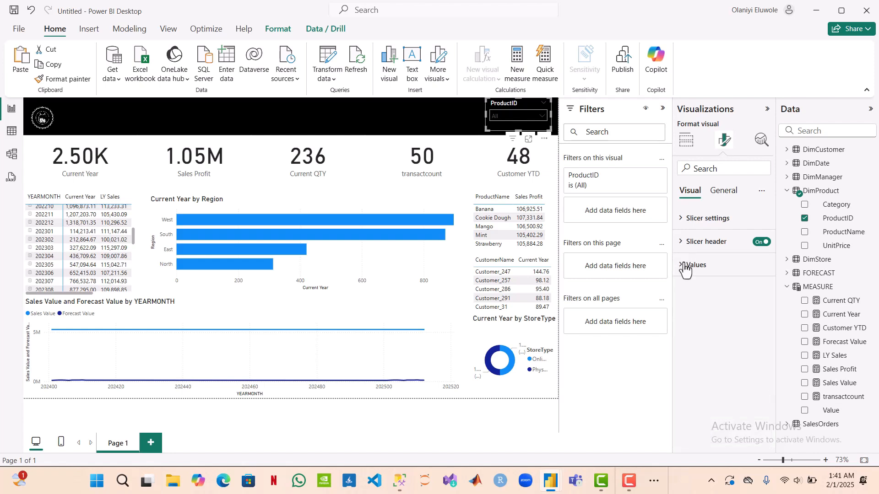
left_click(685, 265)
left_click(705, 371)
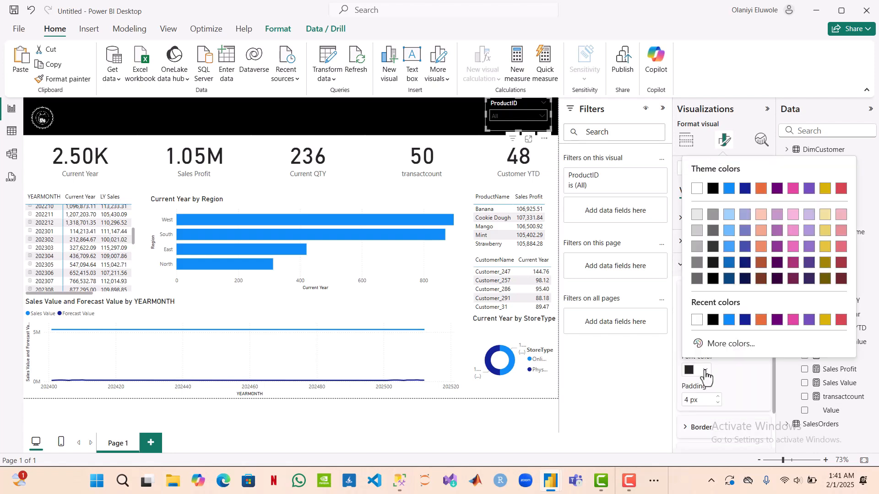
left_click(700, 323)
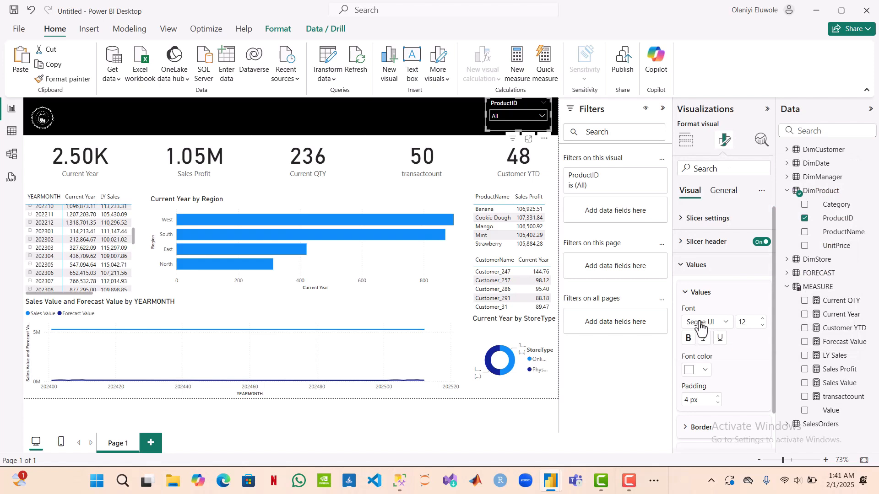
scroll(699, 313, "down", 1)
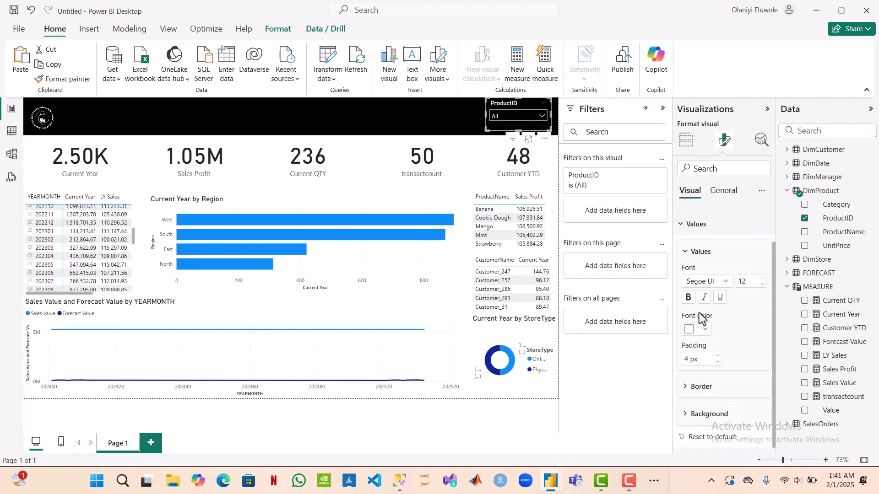
left_click(687, 415)
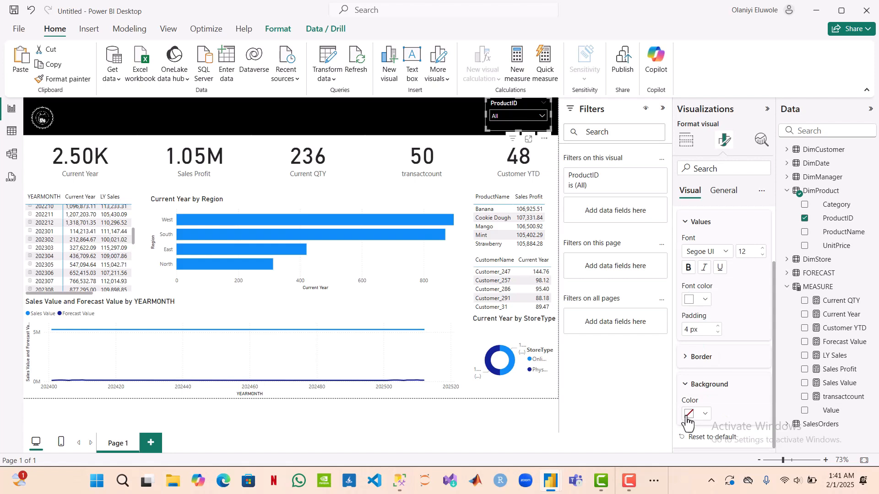
left_click(704, 415)
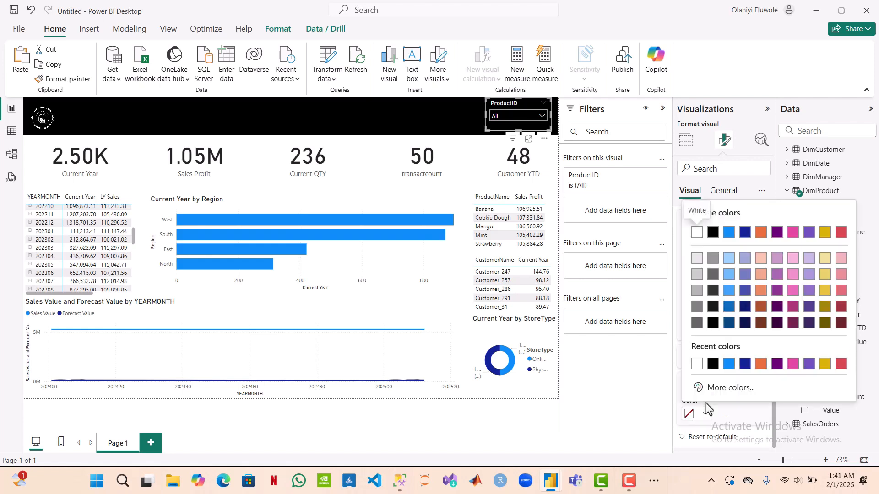
left_click(712, 364)
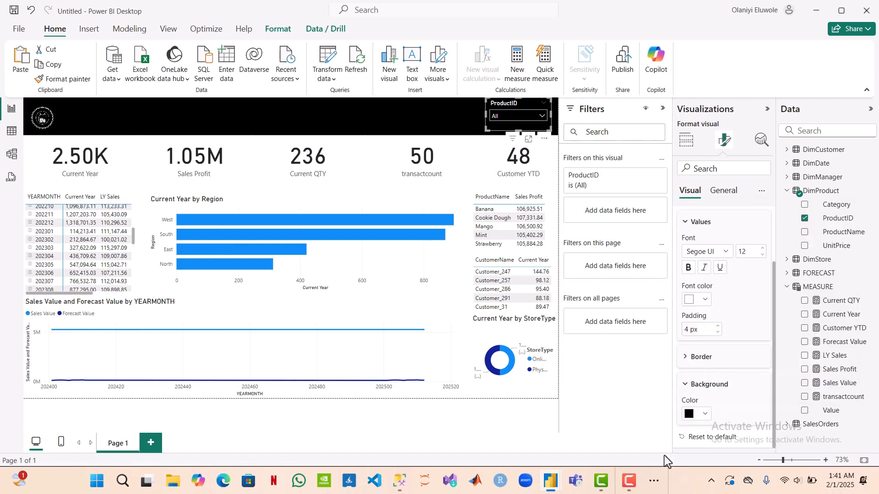
Step: Expand the ProductID slicer's dropdown and look through its list to check the formatting, then deselect the slicer
left_click(543, 118)
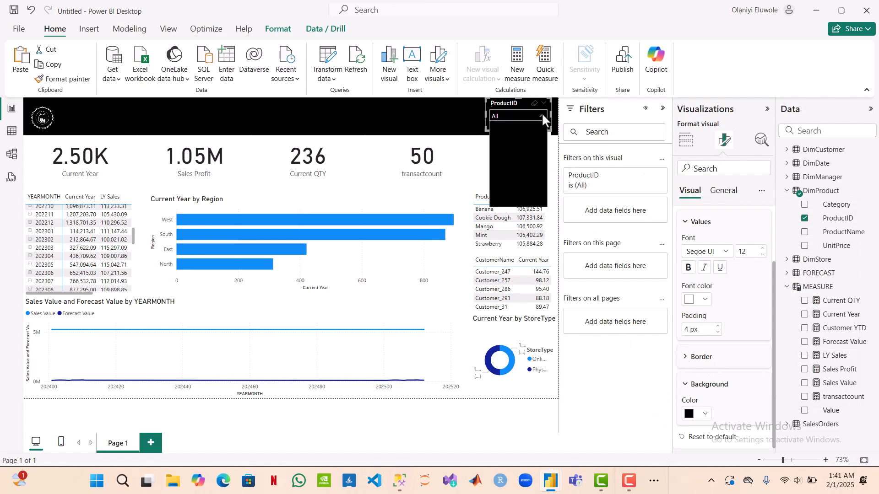
scroll(519, 175, "down", 1)
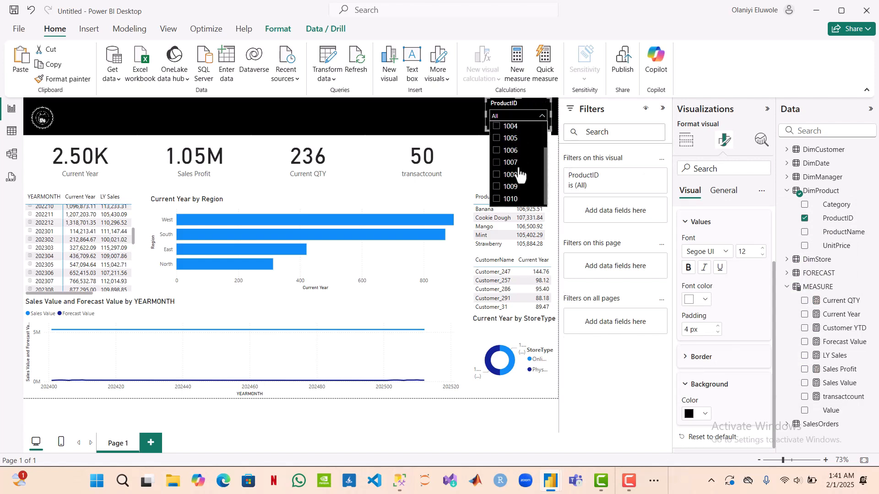
scroll(519, 174, "up", 1)
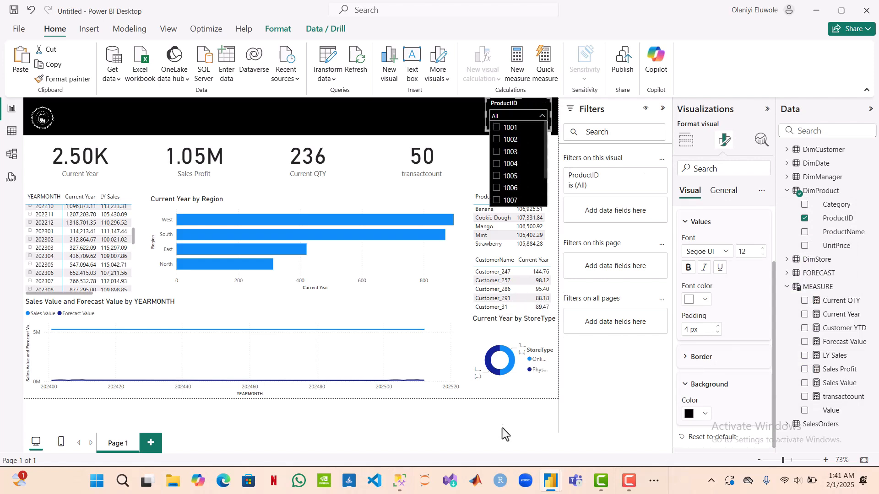
left_click(498, 415)
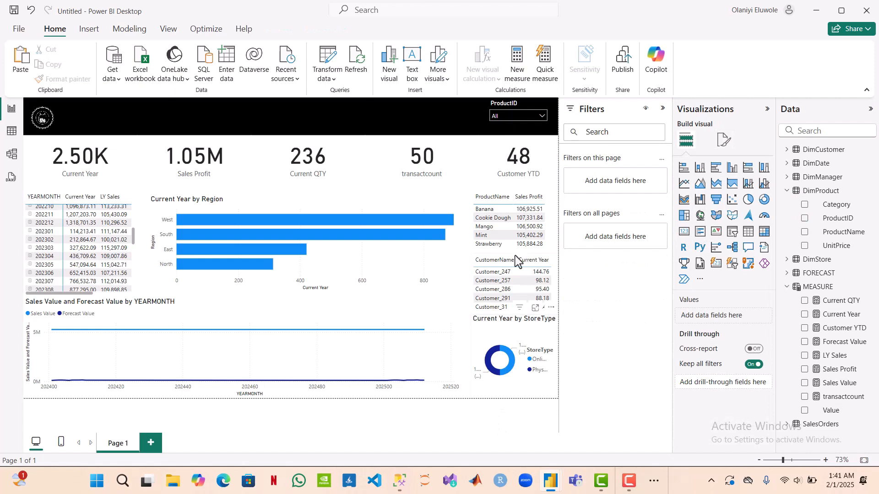
Step: Nudge the ProductID slicer slightly down so it sits better within the black header band
left_click(515, 131)
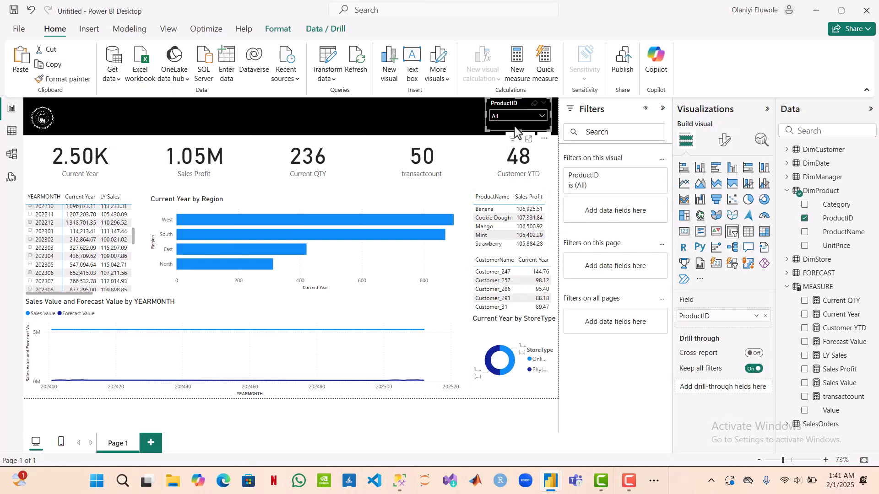
key("Down")
key("Down")
key("Down")
key("Down")
key("Down")
key("Down")
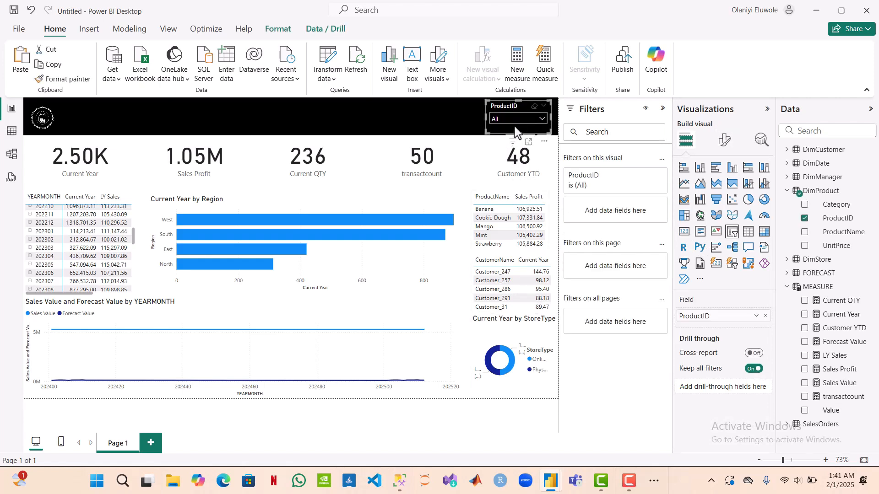
key("Up")
key("Up")
key("Up")
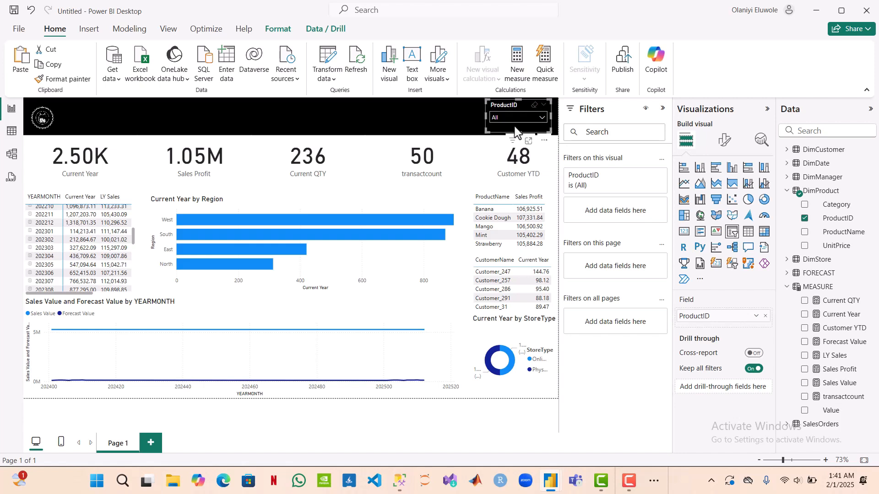
Step: Duplicate the ProductID slicer four times and line up the copies in a row across the black header band
key("ctrl+v")
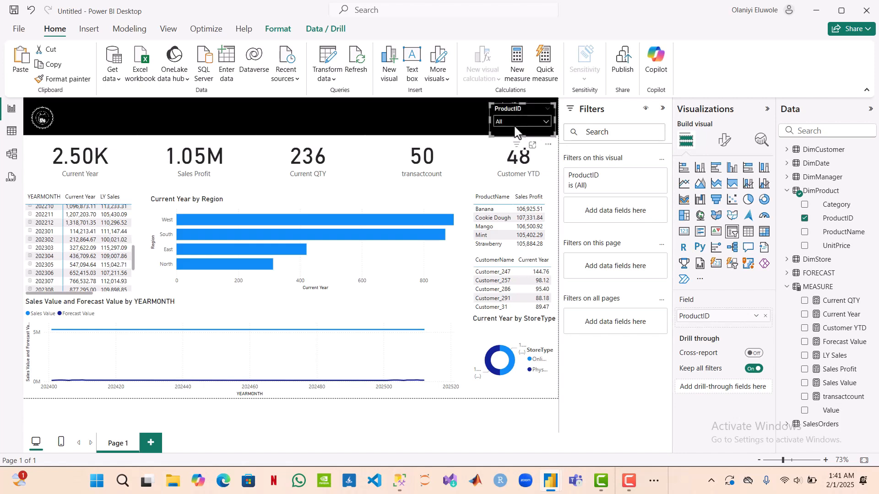
key("Left")
key("Left")
key("Left")
key("Left")
key("Left")
key("Left")
key("Left")
key("Left")
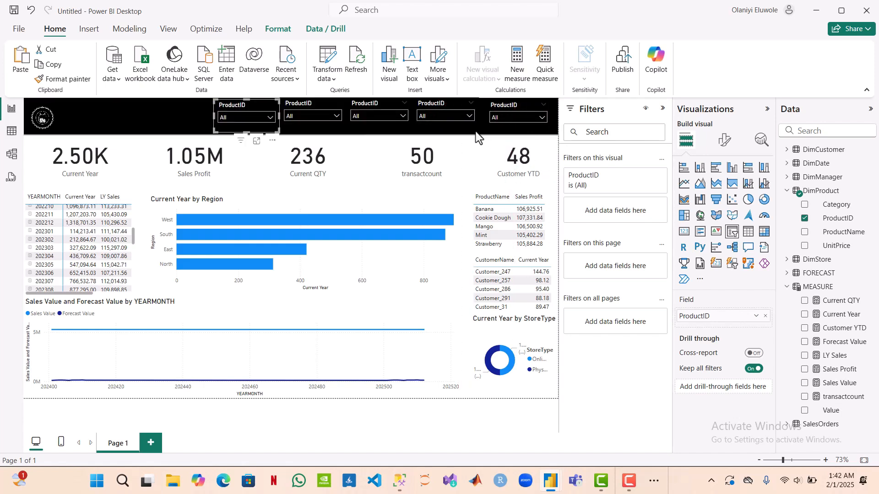
Step: Replace the field of the slicer copy nearest the original with ProductName from the DimProduct table
left_click(461, 129)
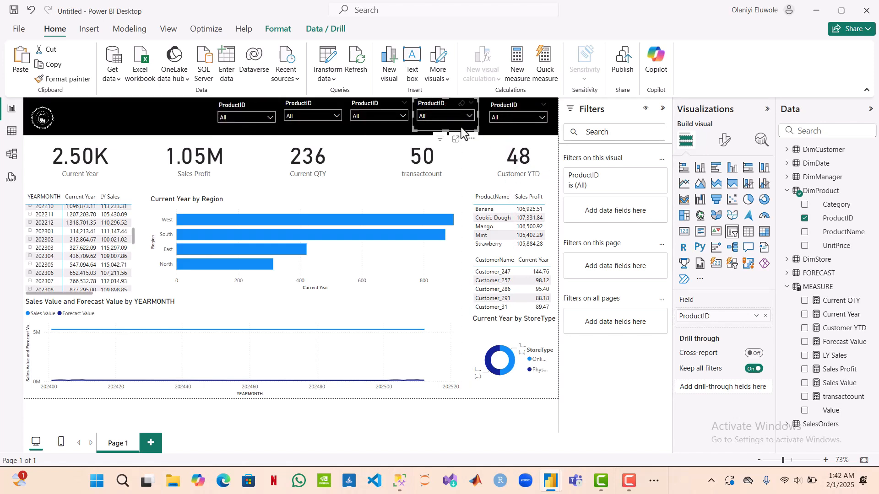
left_click(767, 316)
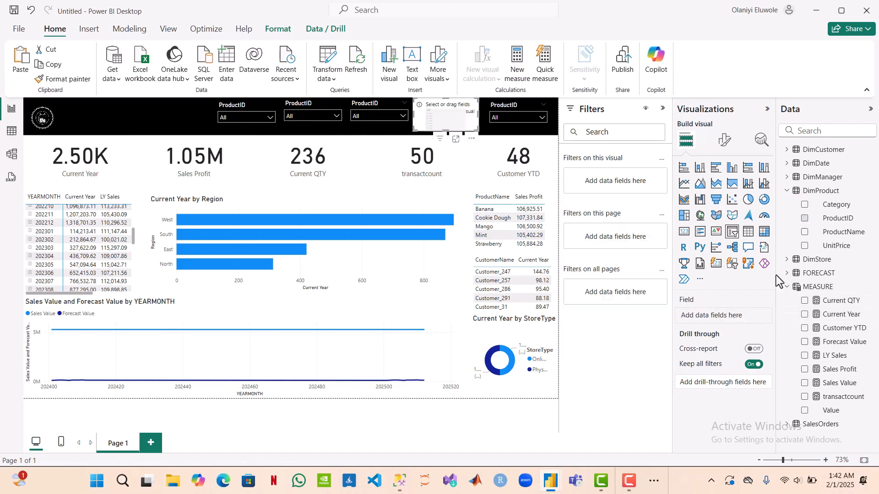
left_click(805, 232)
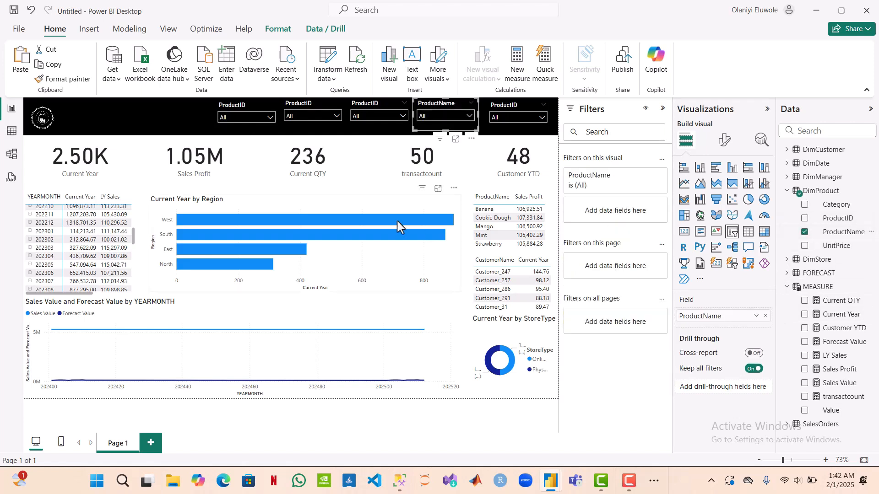
Step: Replace the field of the slicer copy beside the ProductName slicer with Region from the DimManager table
left_click(369, 128)
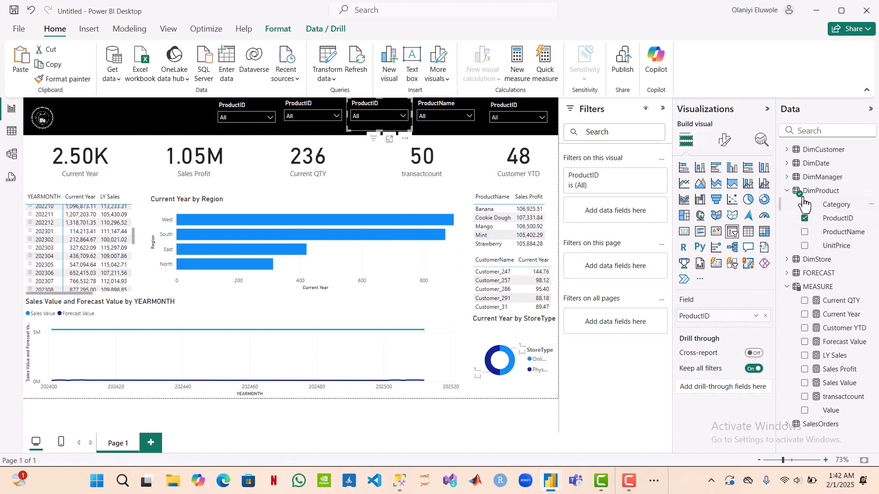
left_click(787, 193)
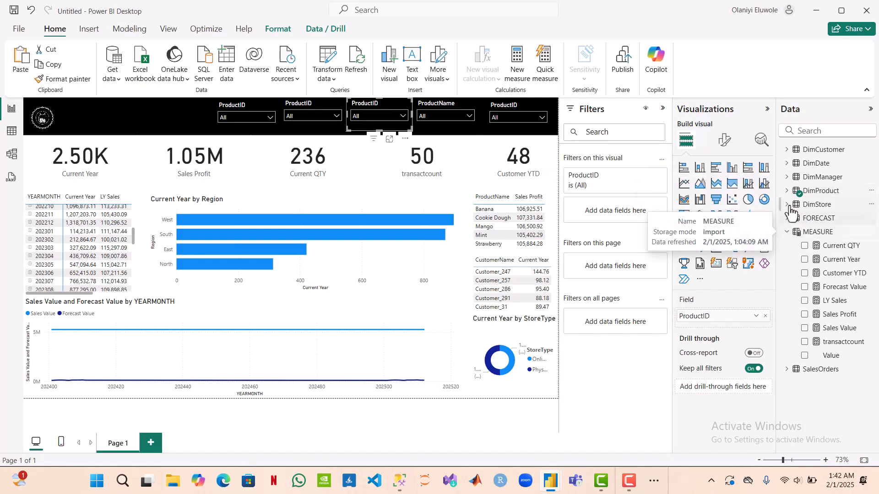
left_click(787, 178)
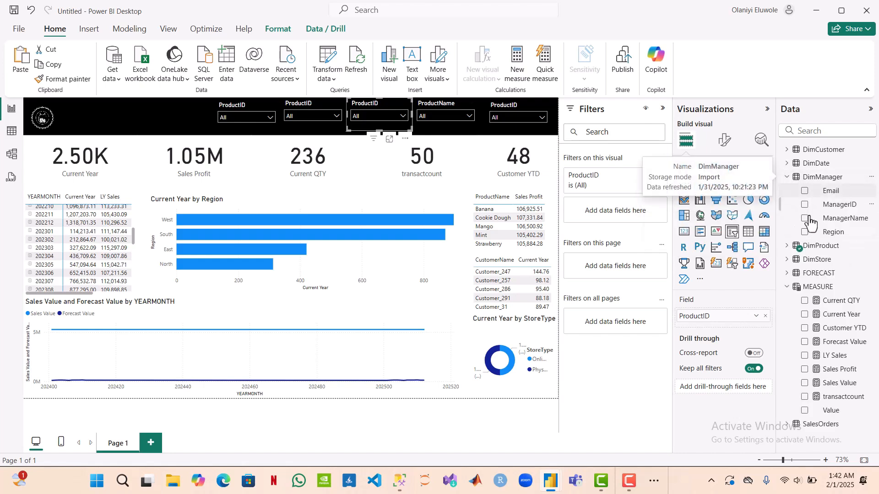
left_click(804, 233)
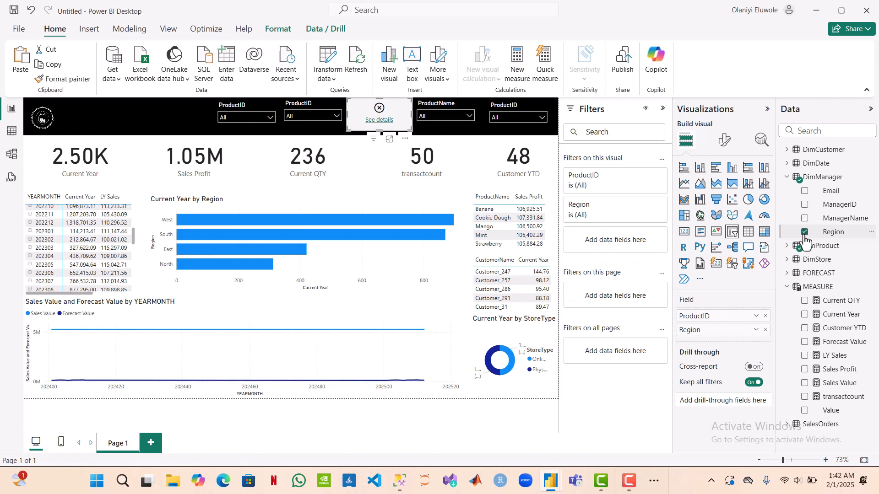
left_click(765, 316)
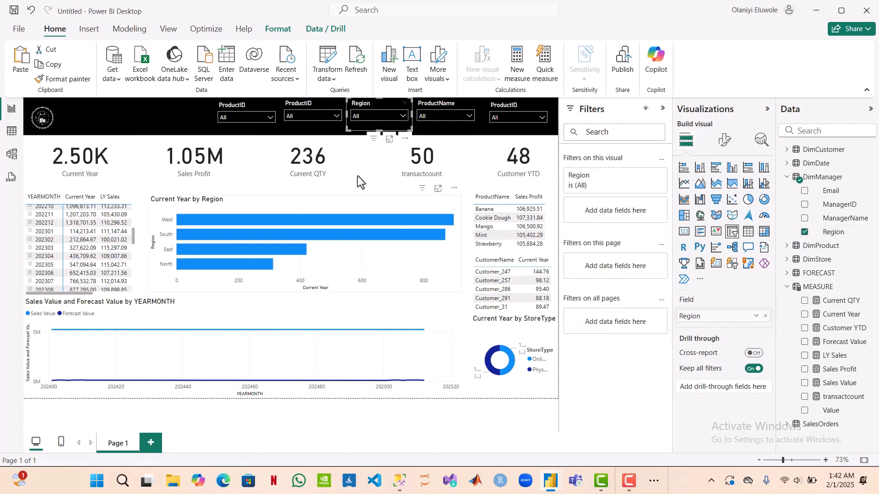
Step: Replace the field of the ProductID slicer copy beside the Region slicer with Month from the DimDate table
left_click(314, 132)
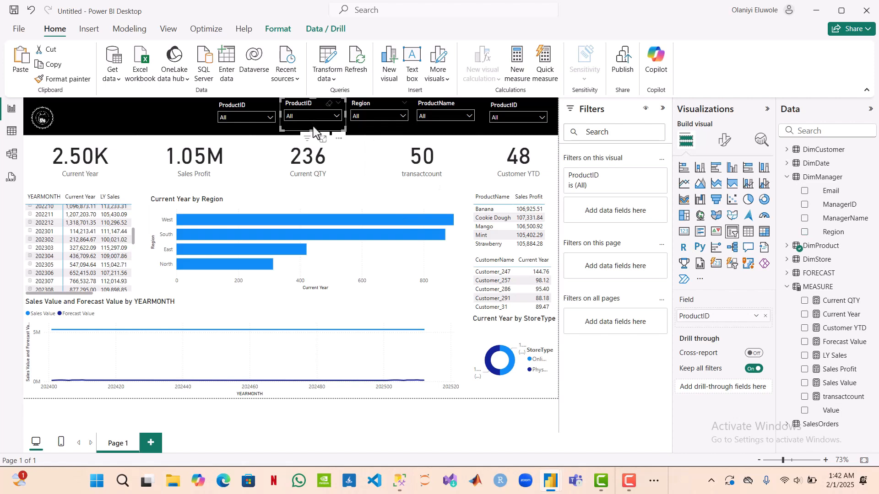
left_click(788, 178)
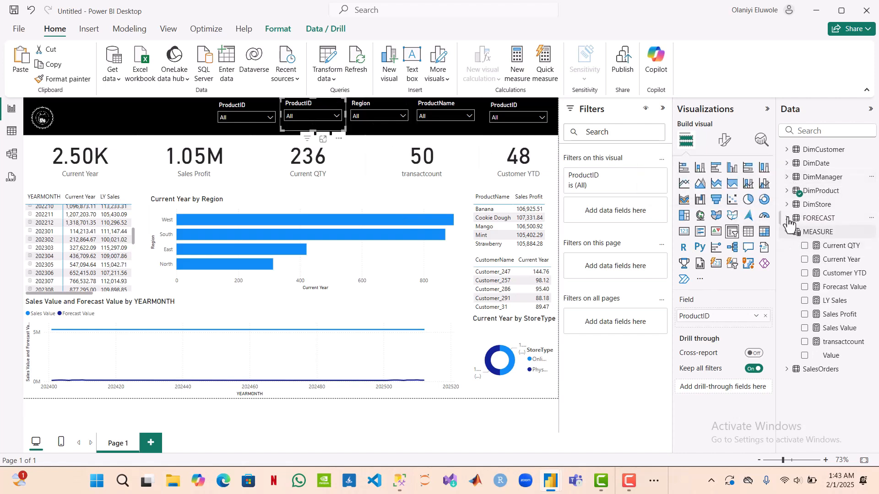
left_click(788, 165)
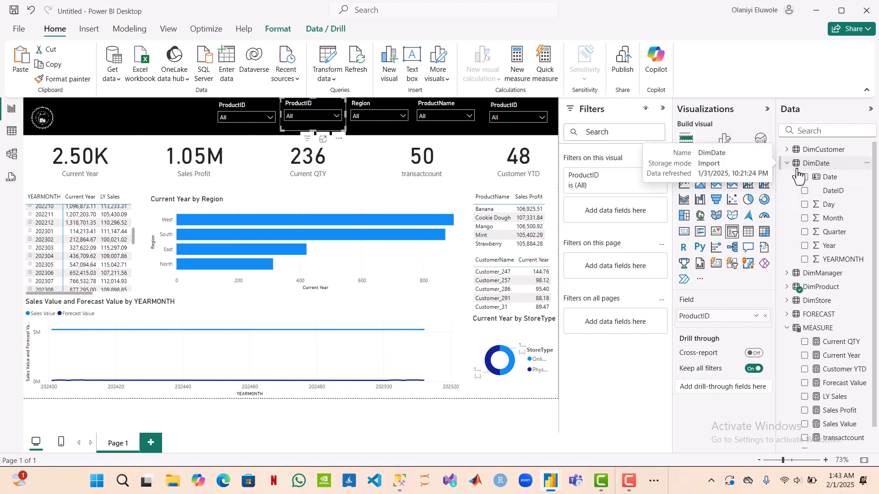
left_click(805, 219)
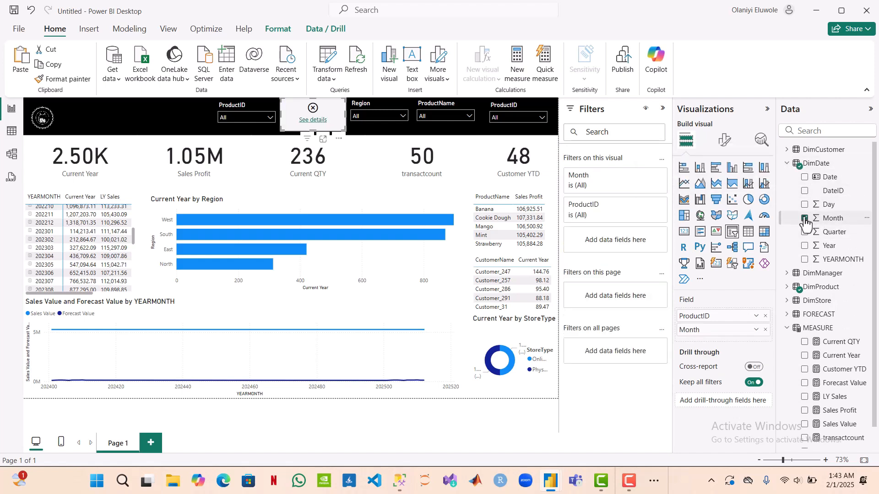
left_click(765, 316)
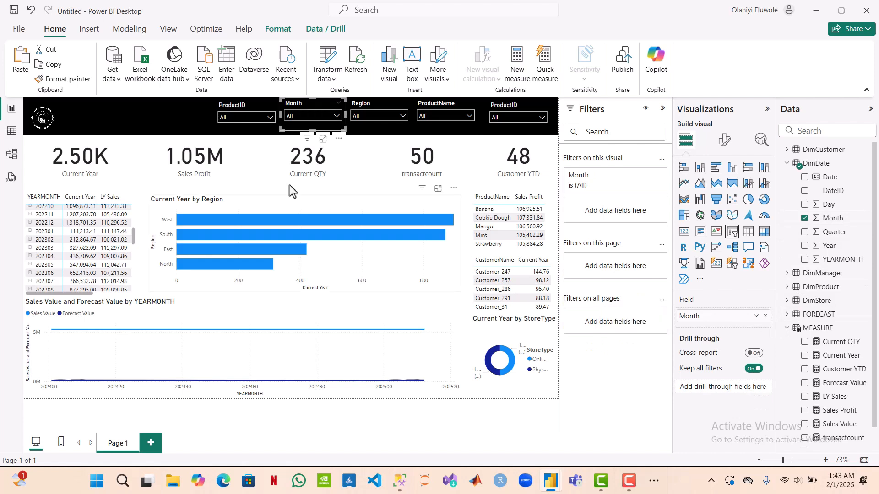
Step: Replace the field of the ProductID slicer copy beside the Month slicer with Year from the DimDate table
left_click(248, 132)
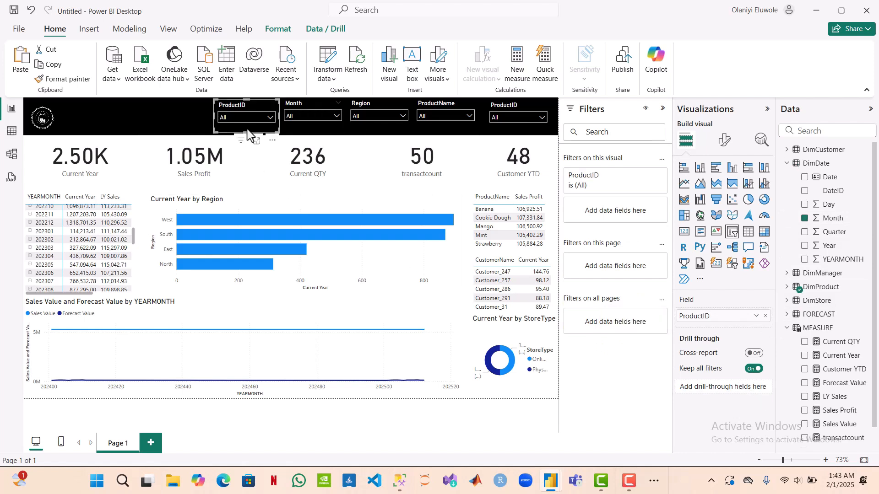
left_click(765, 316)
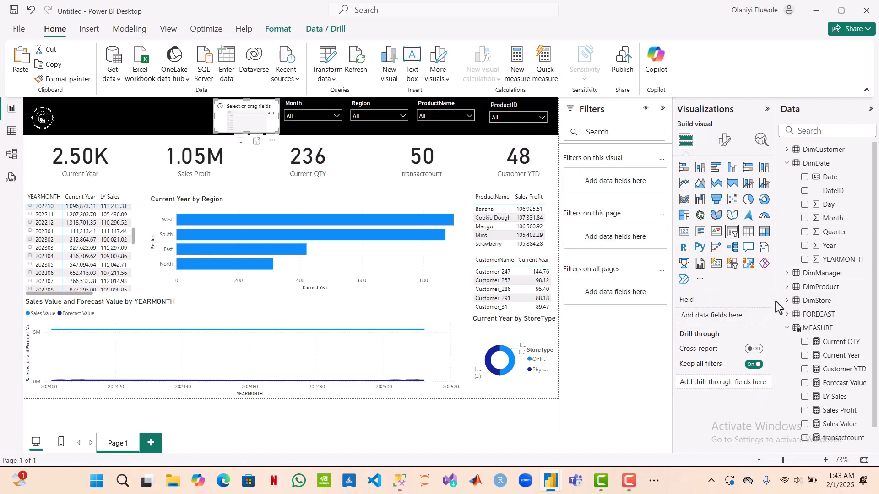
left_click(805, 247)
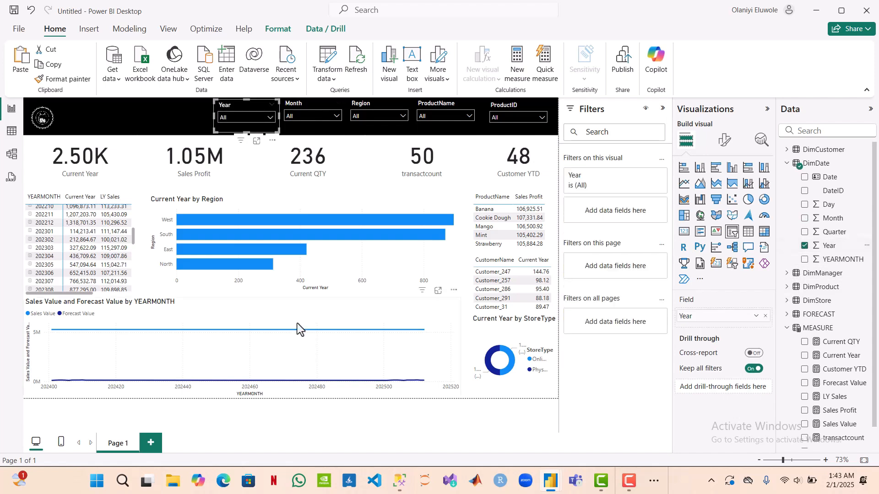
left_click(275, 412)
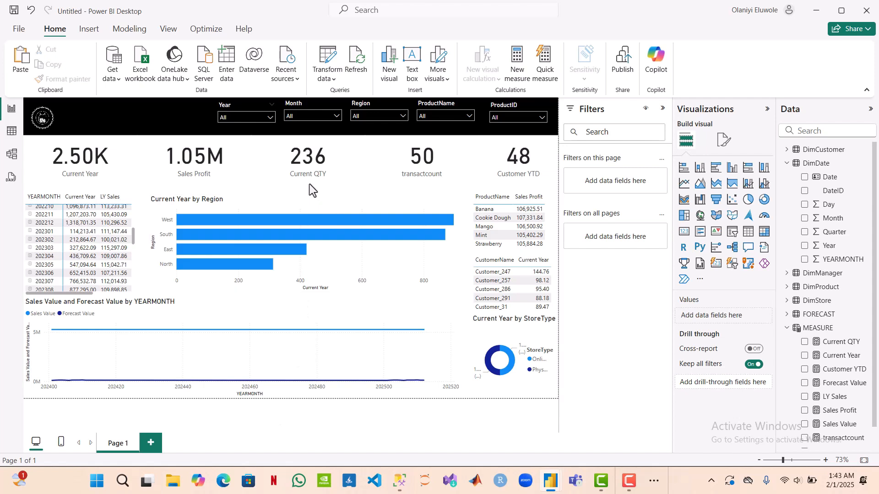
Step: Align the tops of the Year, Month, Region, ProductName and ProductID slicers in the header band
left_click(264, 133)
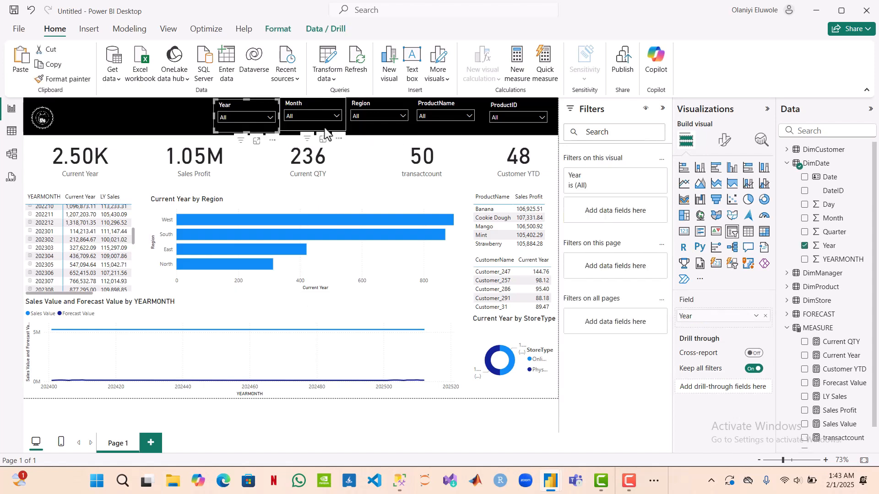
left_click(323, 132, "ctrl")
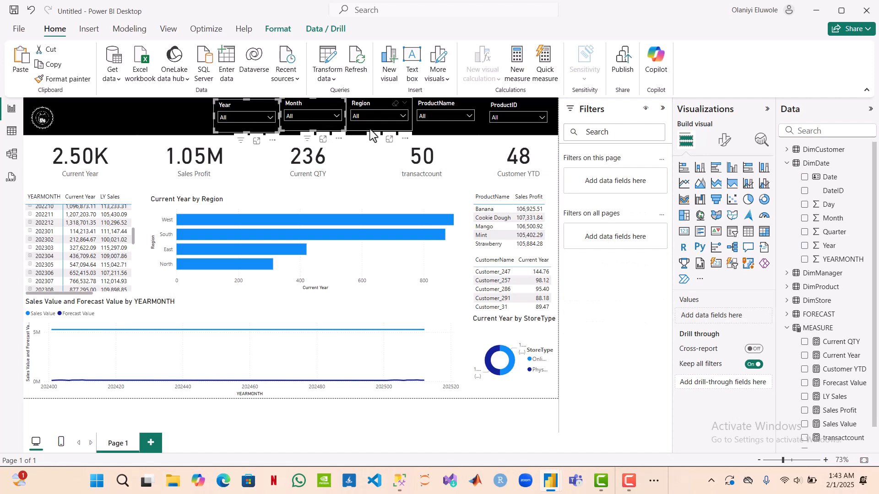
left_click(387, 130, "ctrl")
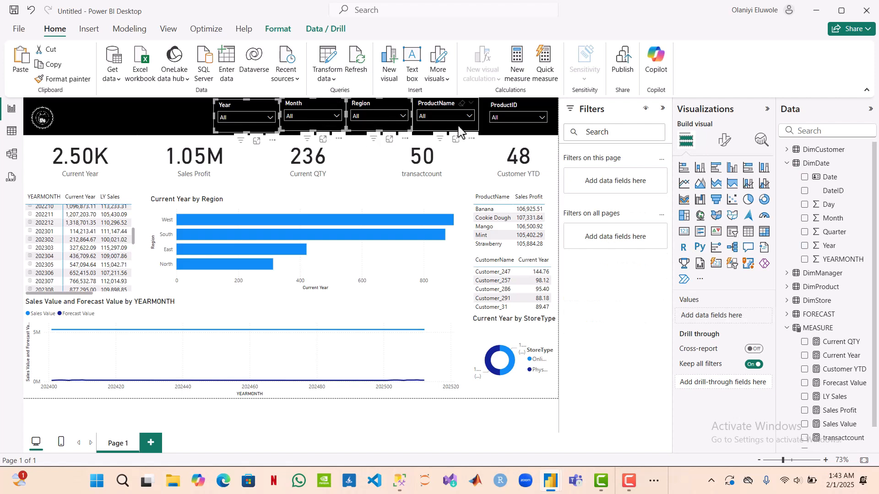
left_click(459, 132, "ctrl")
left_click(502, 134, "ctrl")
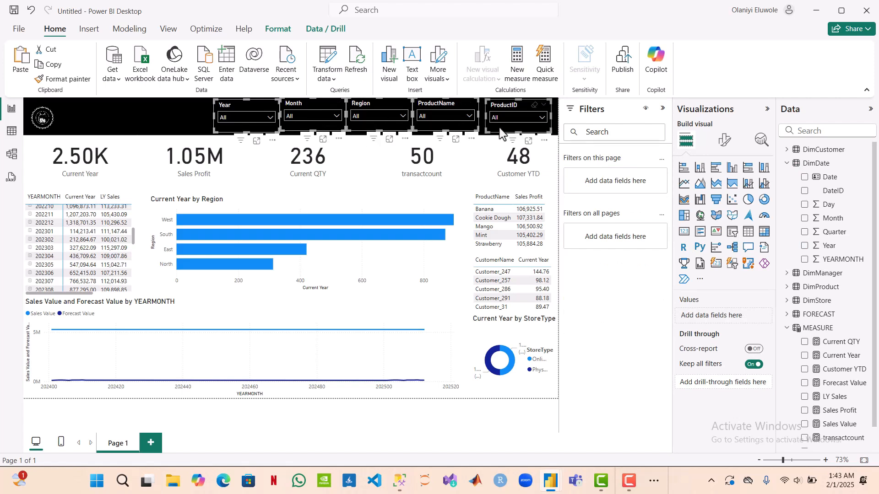
left_click(453, 6)
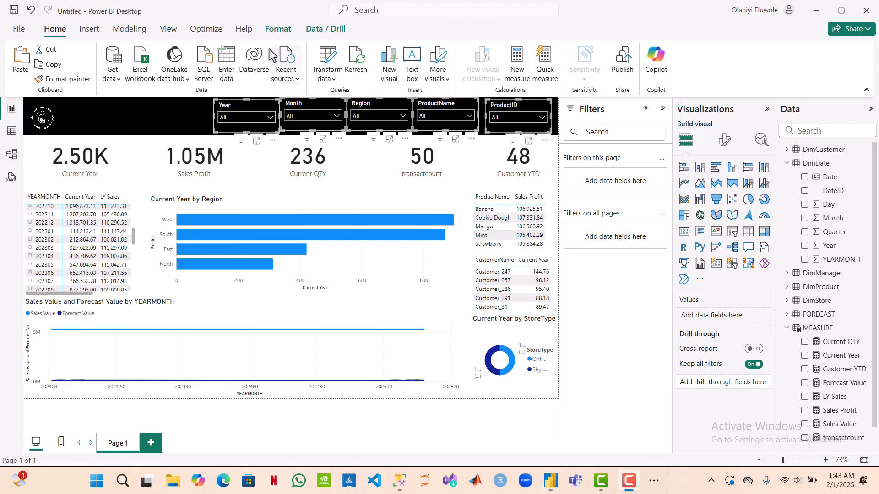
left_click(271, 34)
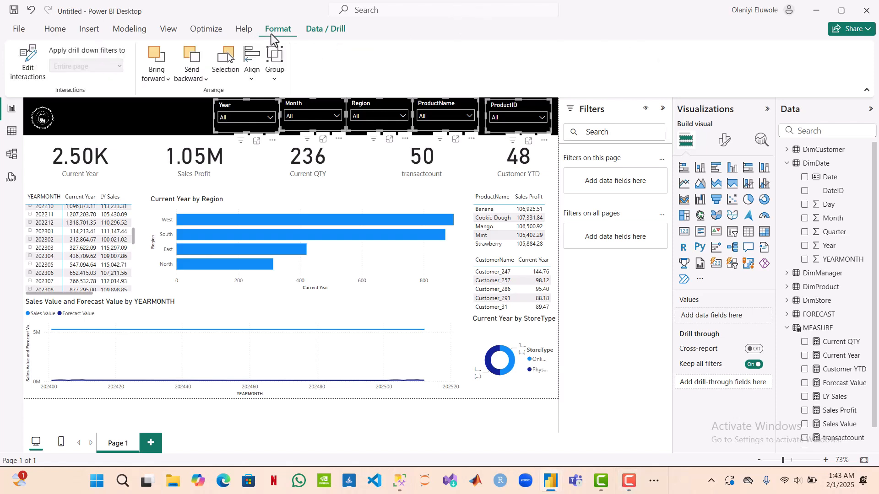
left_click(253, 79)
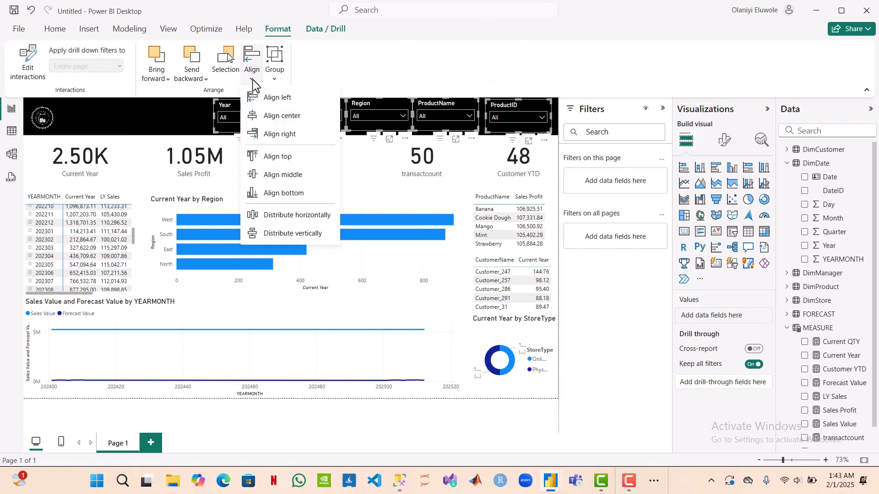
left_click(286, 157)
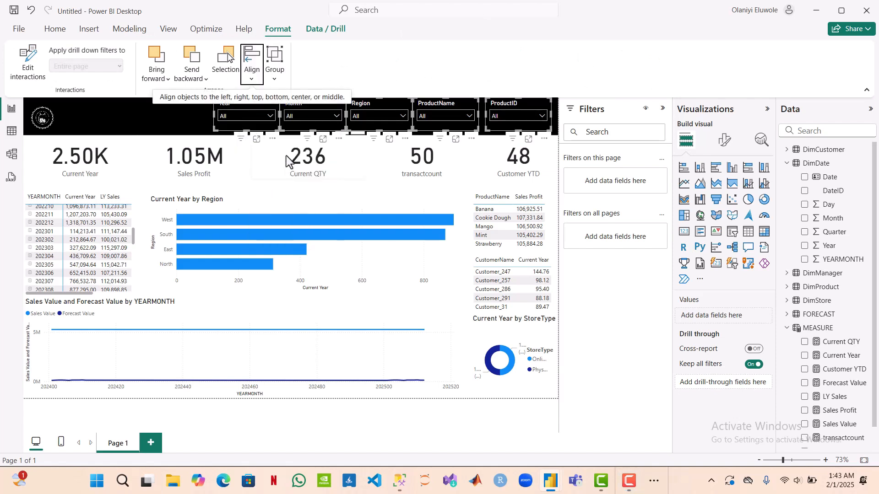
Step: Distribute the five selected header slicers horizontally so they are evenly spaced, and clear the selection
left_click(252, 75)
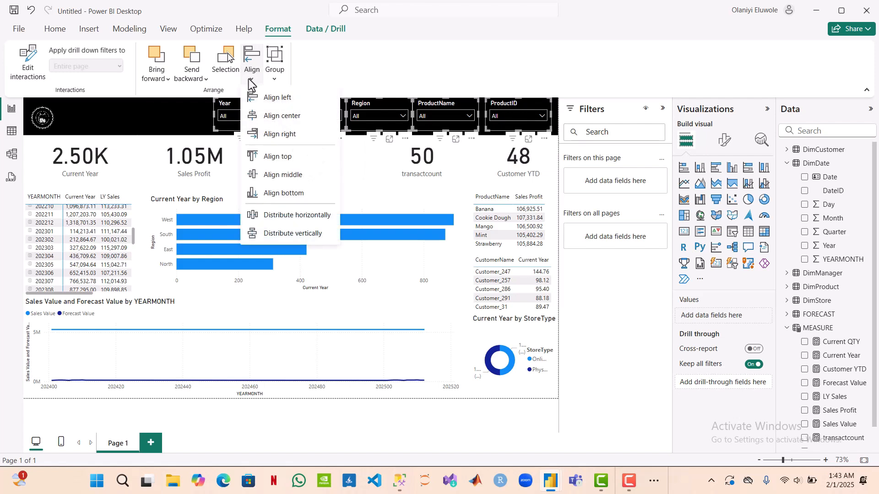
left_click(296, 216)
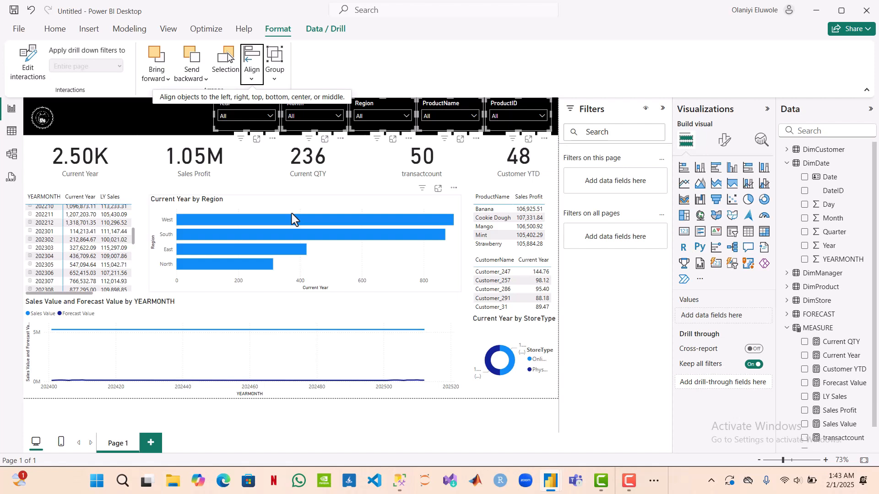
key("Right")
key("Right")
key("Right")
key("Right")
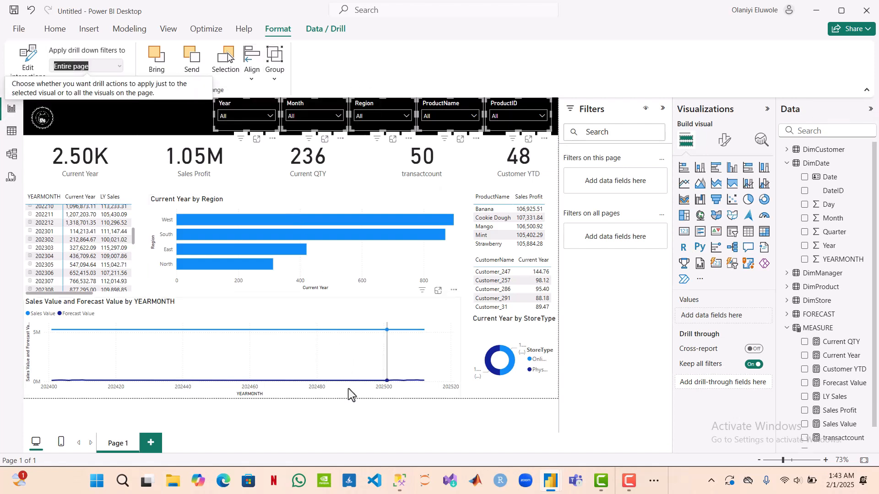
left_click(348, 420)
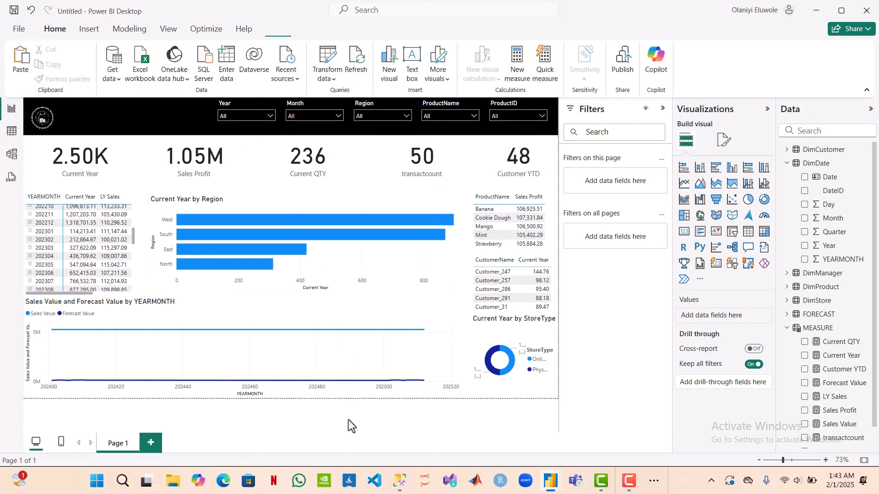
Step: Filter the report page to 2024 with the Year slicer
left_click(270, 117)
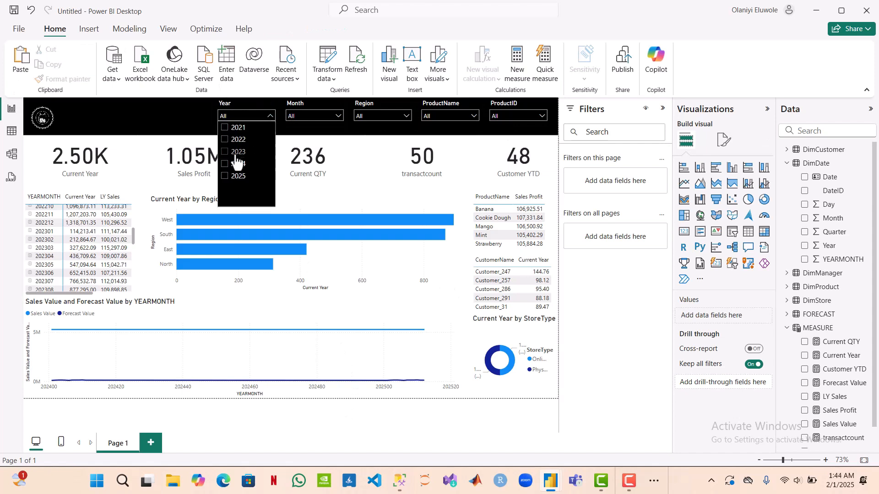
left_click(227, 170)
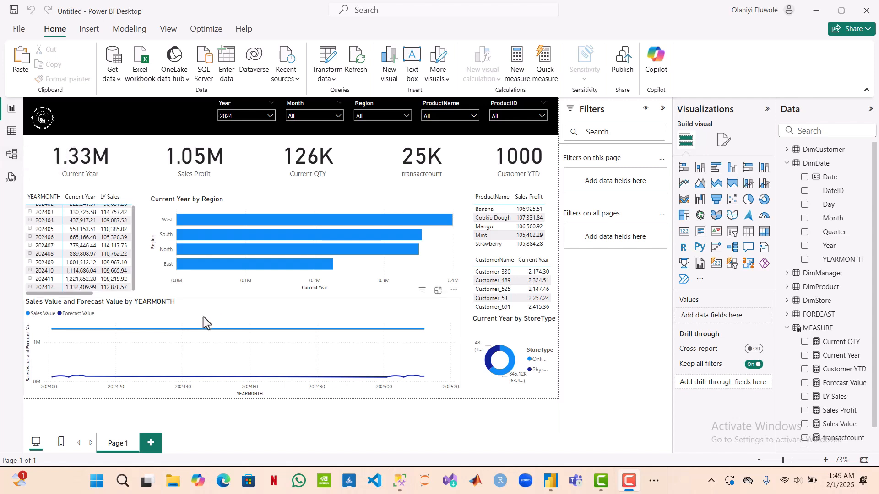
mouse_move(287, 363)
Step: In the data model, create a relationship from YEARMONTH in FORECAST to YEARMONTH in DimDate, and return to the report page
left_click(13, 155)
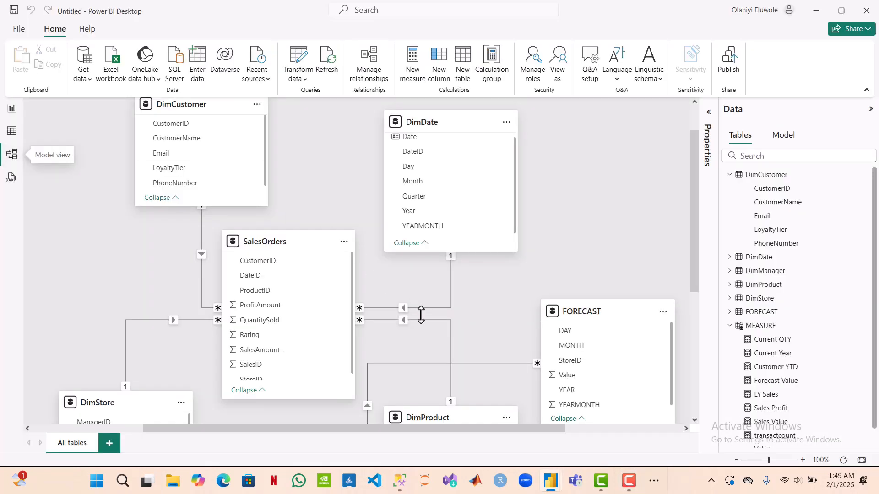
scroll(529, 286, "down", 4)
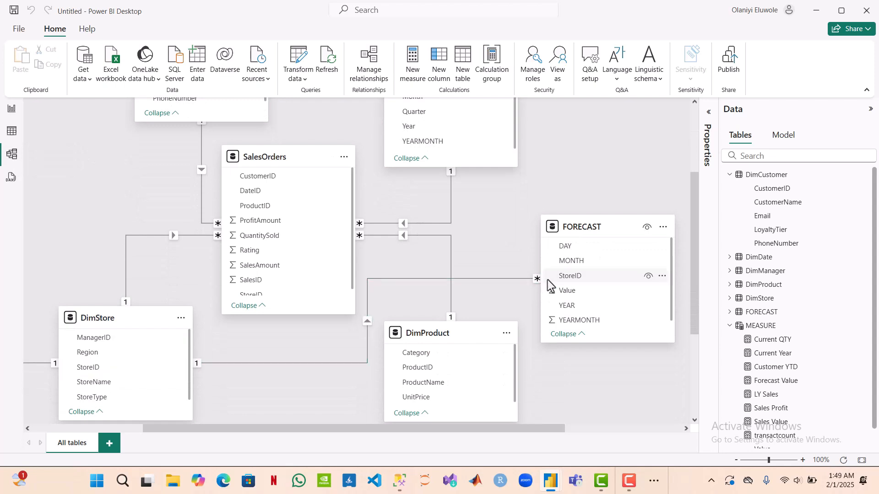
left_click(509, 279)
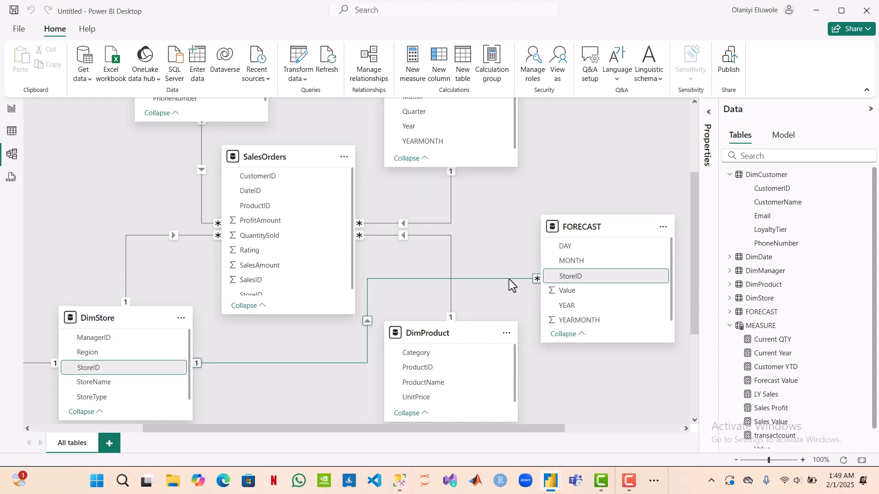
left_click(500, 255)
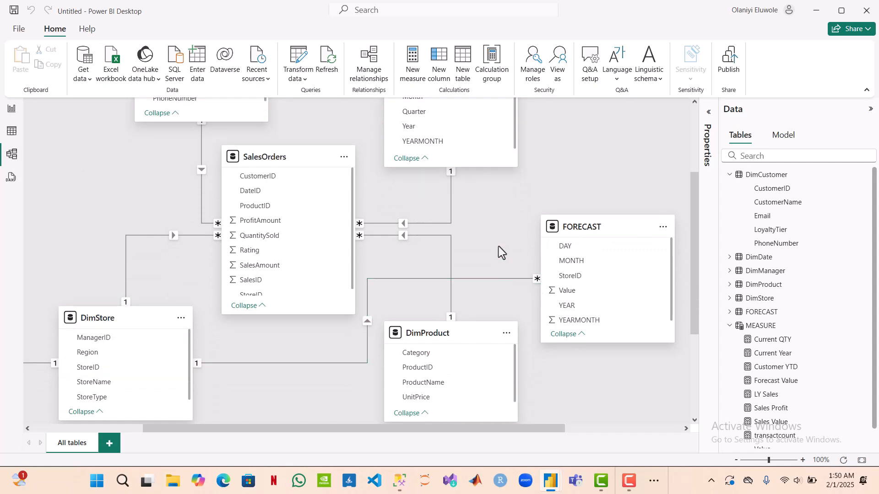
scroll(499, 247, "up", 5)
scroll(499, 246, "down", 1)
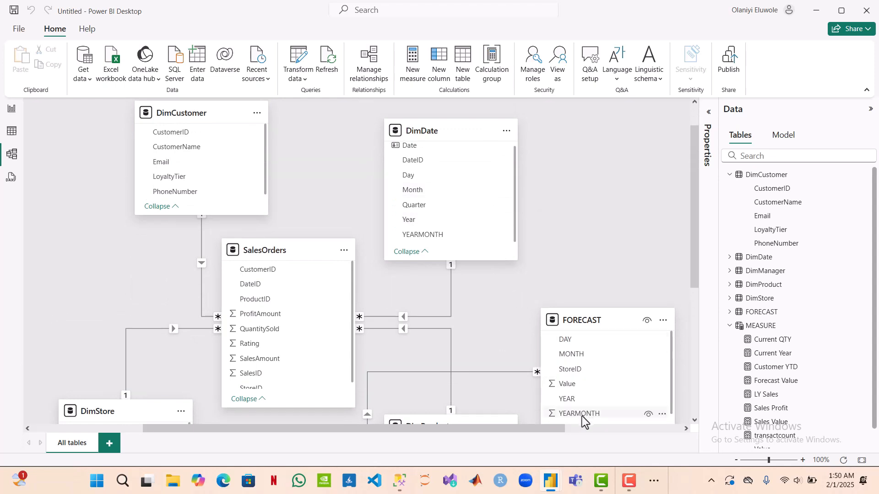
left_click_drag(582, 416, 436, 239)
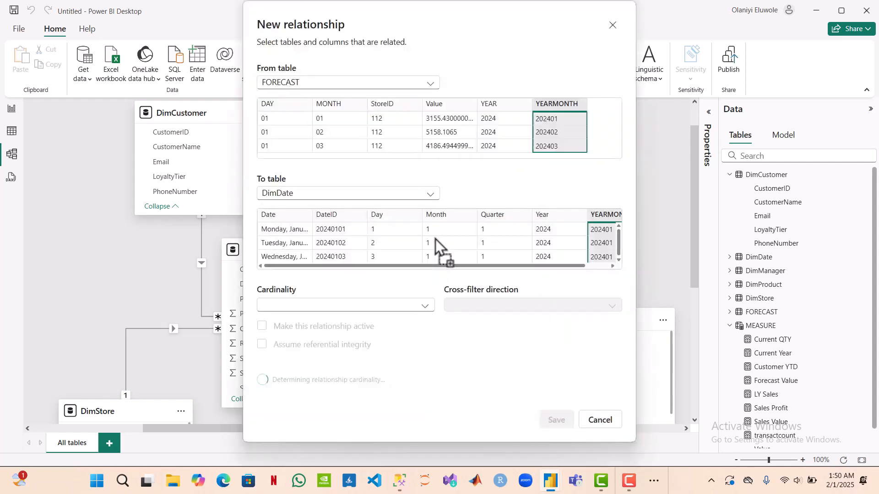
left_click(566, 429)
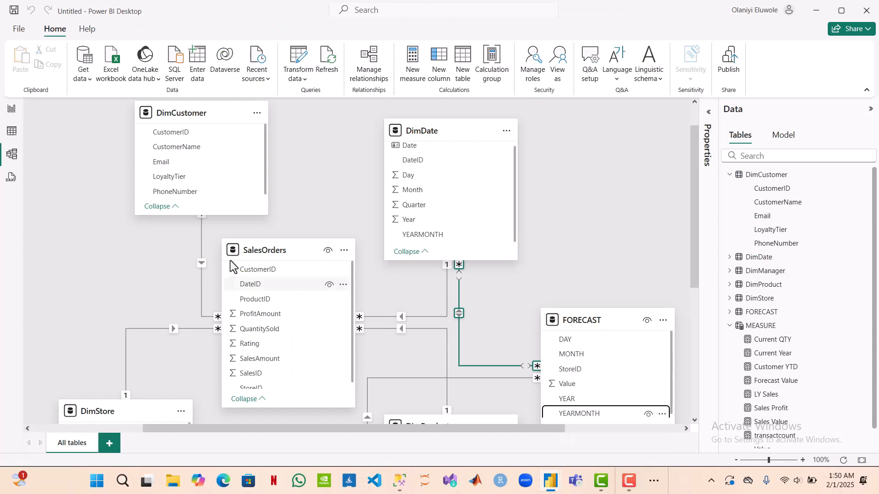
left_click(10, 110)
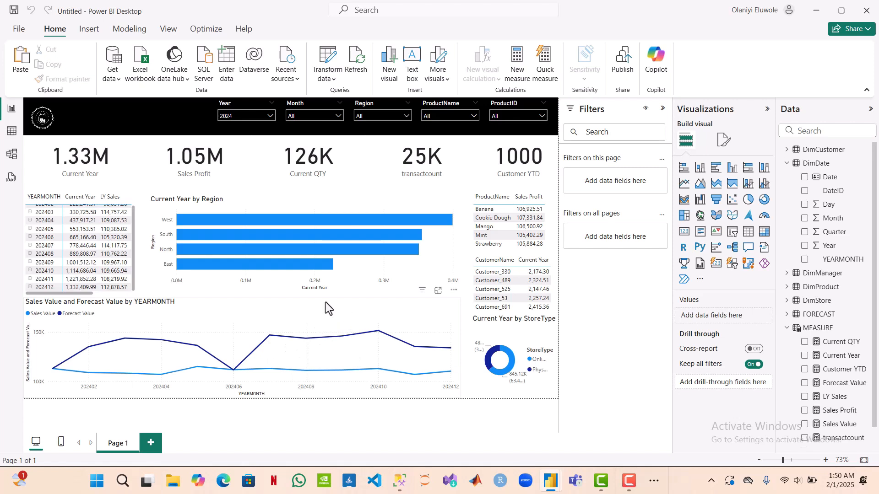
mouse_move(75, 365)
scroll(101, 252, "up", 2)
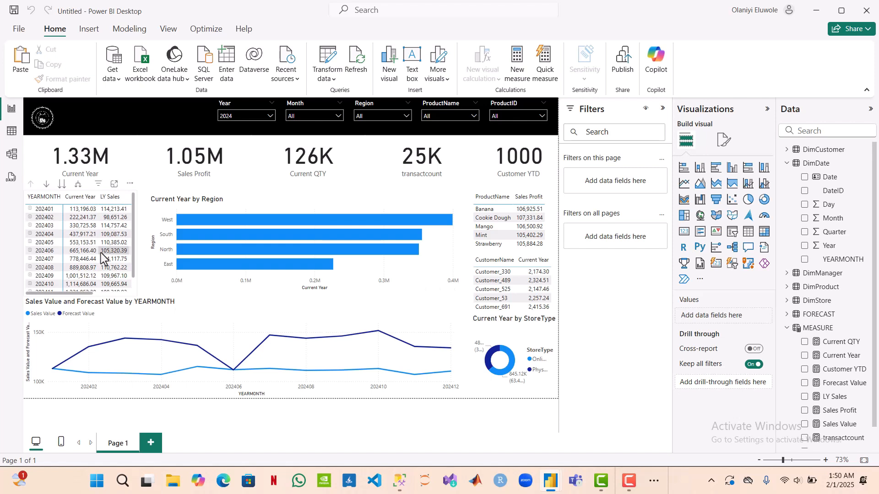
Step: Recolor the bars of the Current Year by Region chart to dark green #057E52
left_click(158, 276)
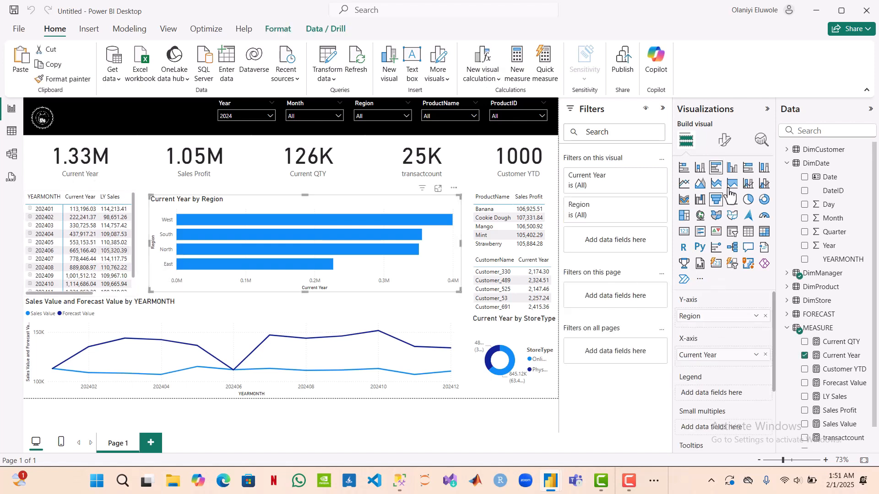
left_click(724, 140)
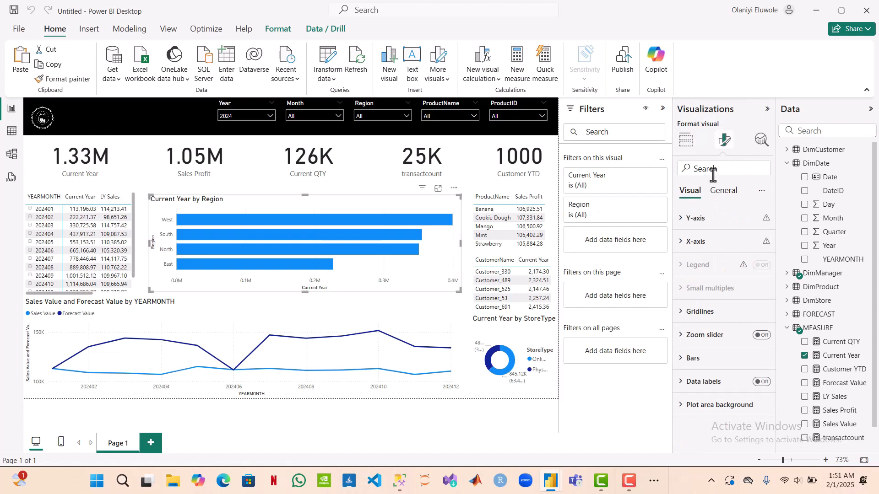
left_click(687, 359)
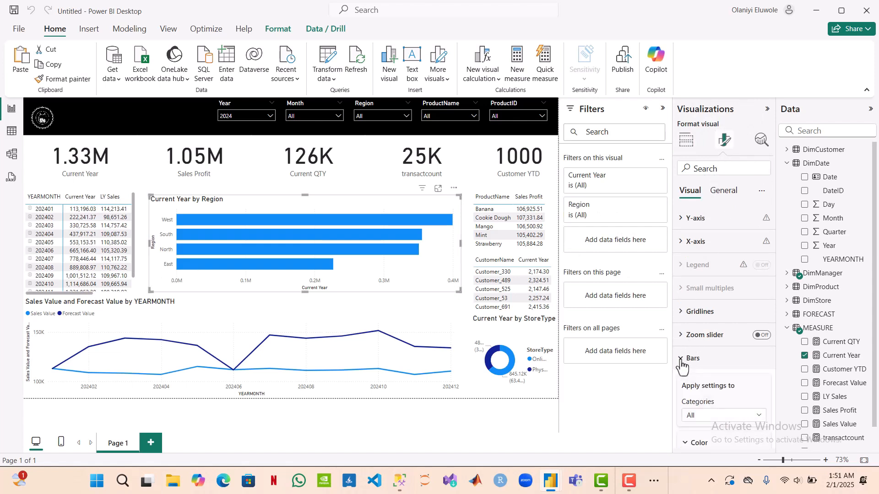
scroll(698, 380, "down", 4)
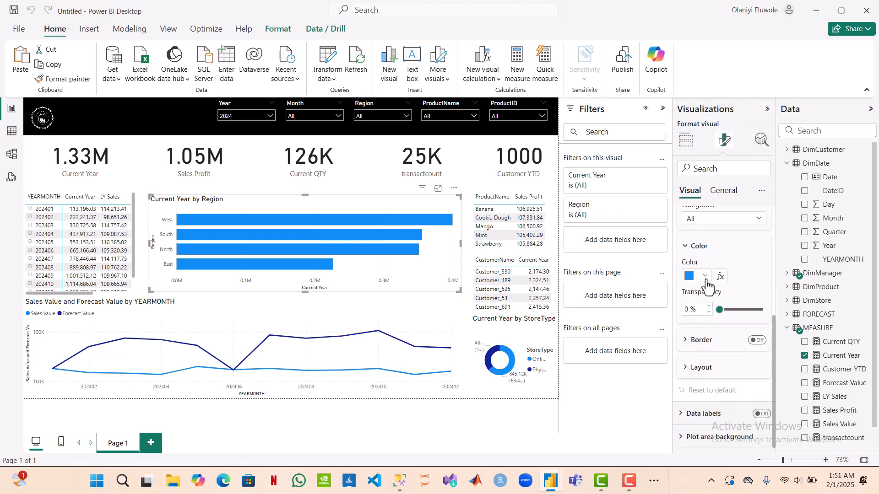
left_click(706, 276)
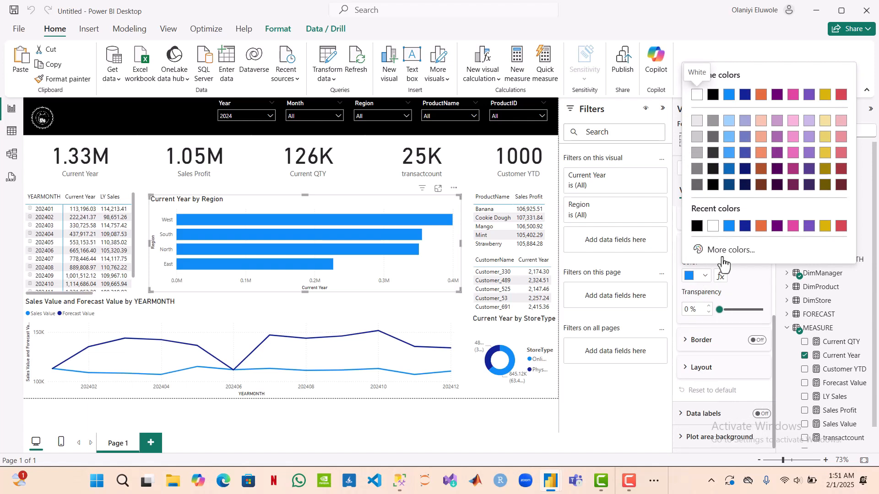
left_click(736, 249)
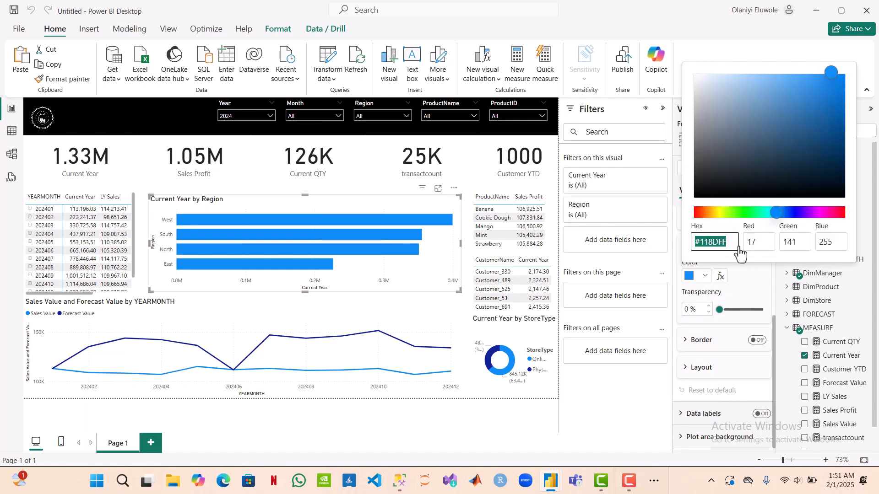
left_click_drag(776, 212, 760, 212)
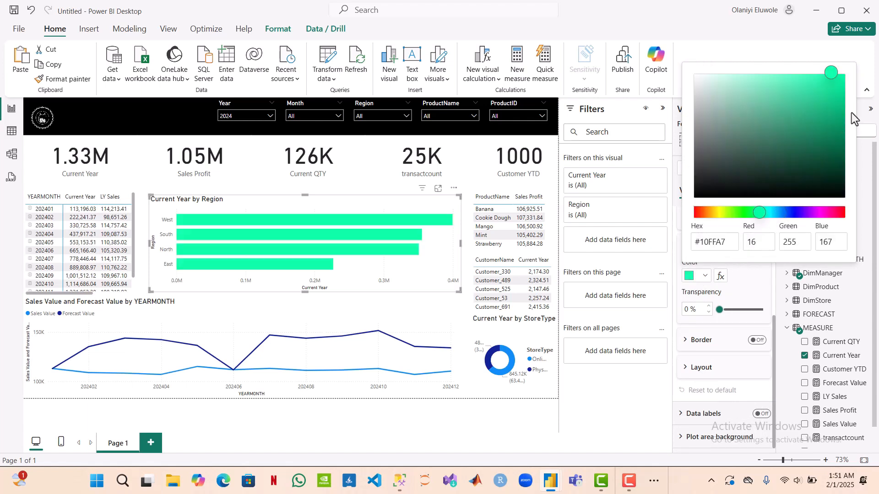
left_click(835, 116)
left_click(835, 134)
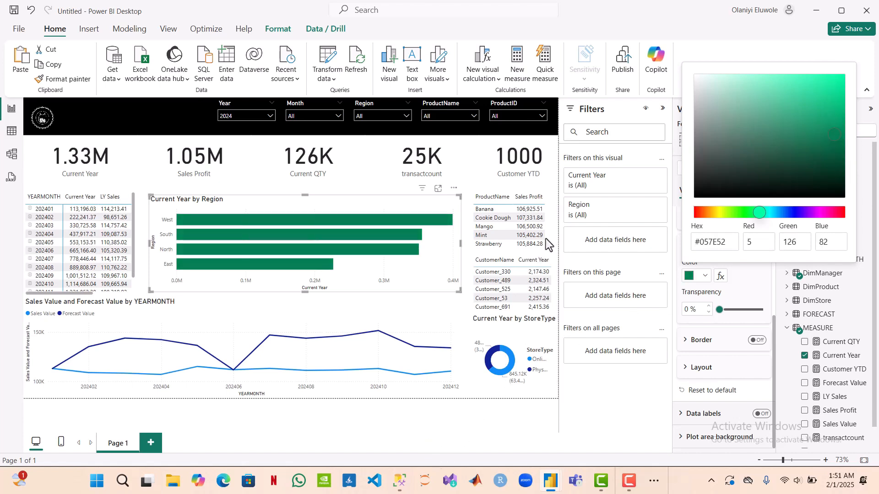
key("Escape")
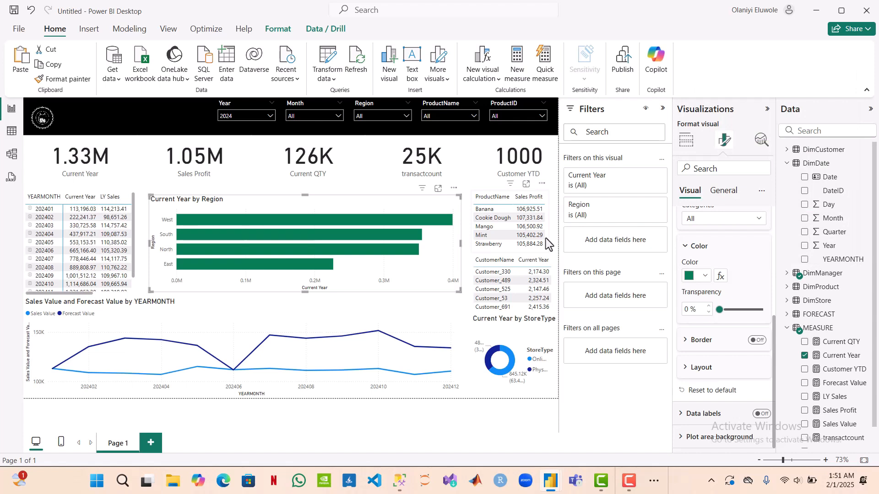
left_click(546, 235)
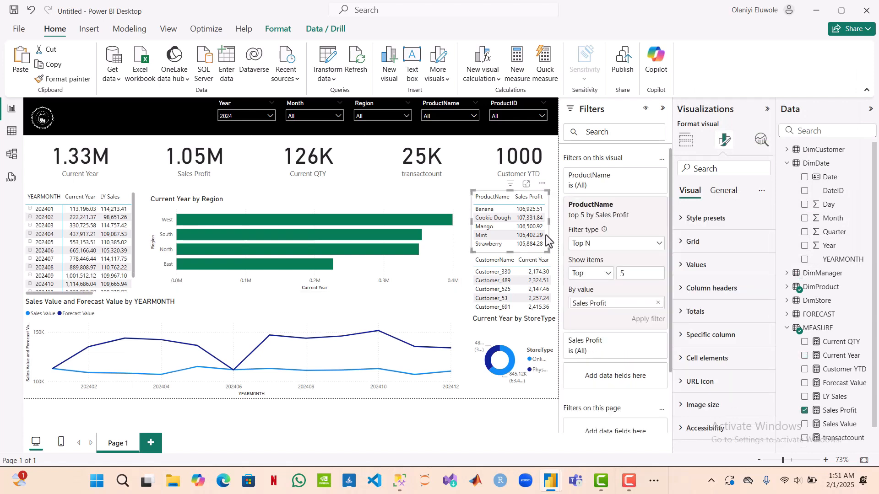
left_click(688, 141)
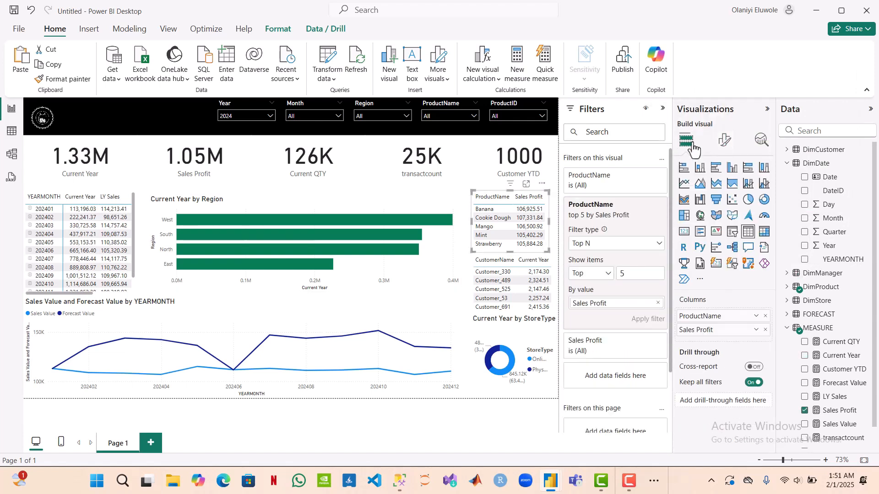
left_click(756, 330)
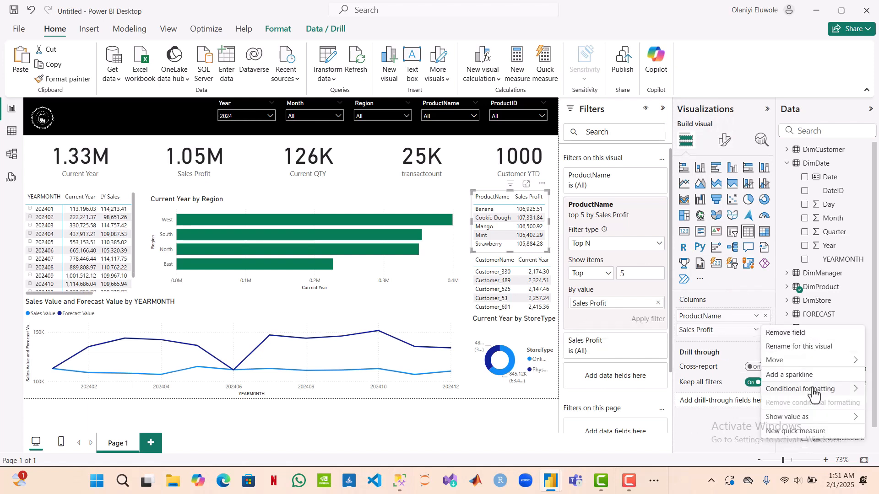
mouse_move(803, 391)
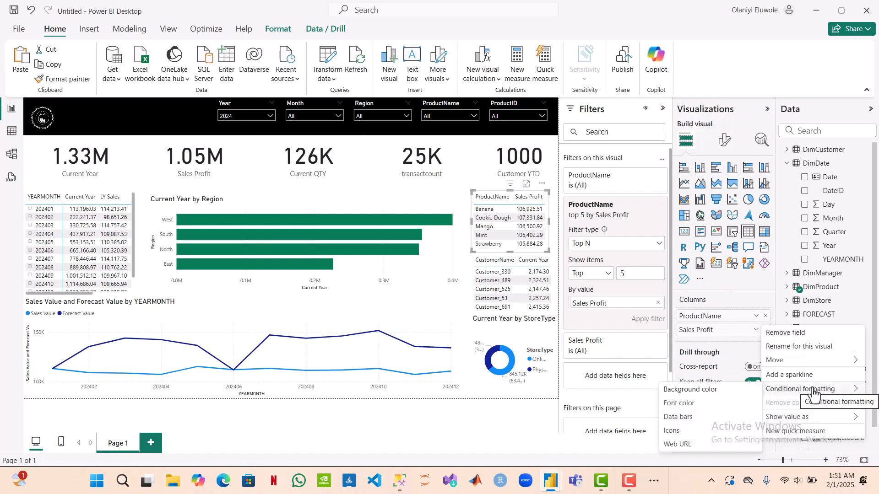
left_click(703, 417)
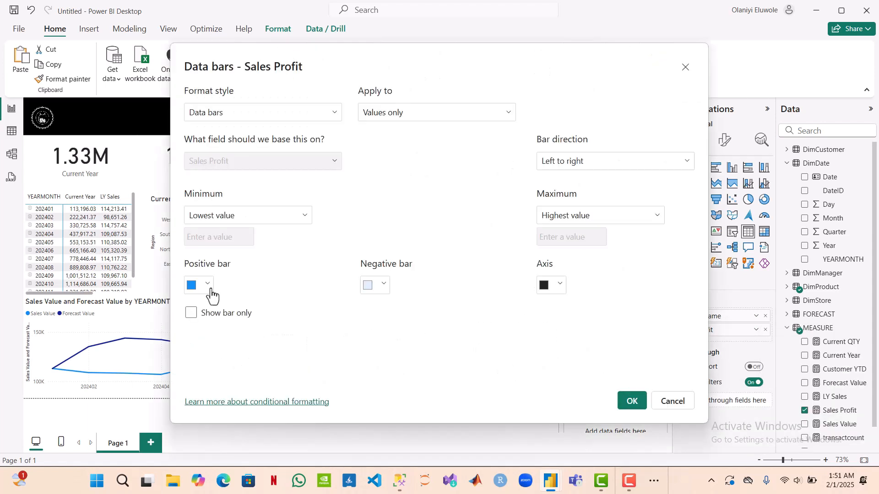
left_click(685, 69)
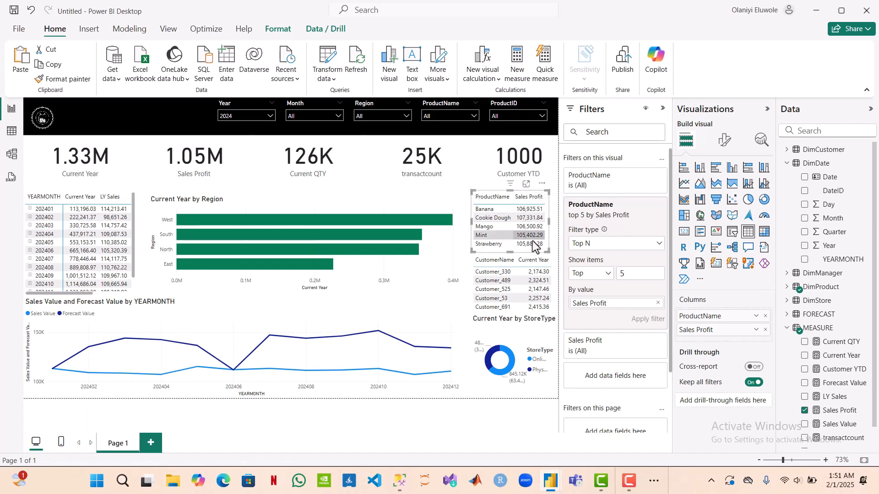
Step: Sort the top-products table by Sales Profit and the top-customers table by Current Year, both in descending order
left_click(516, 202)
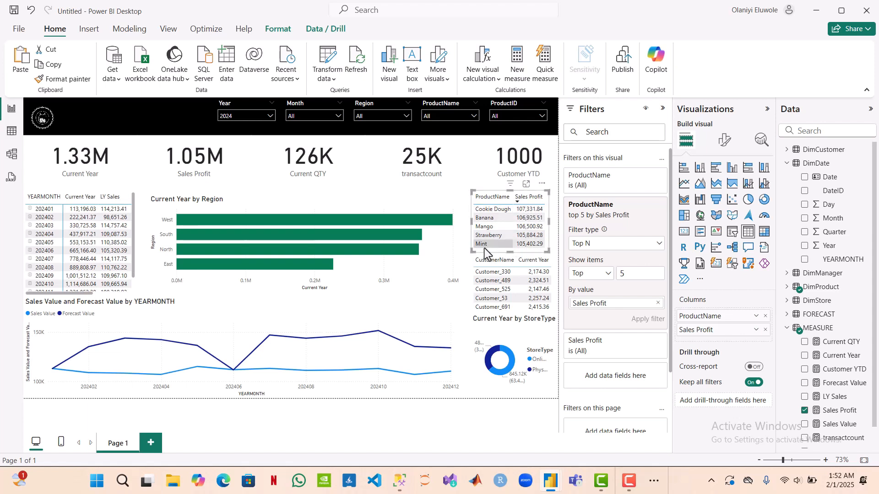
left_click(520, 262)
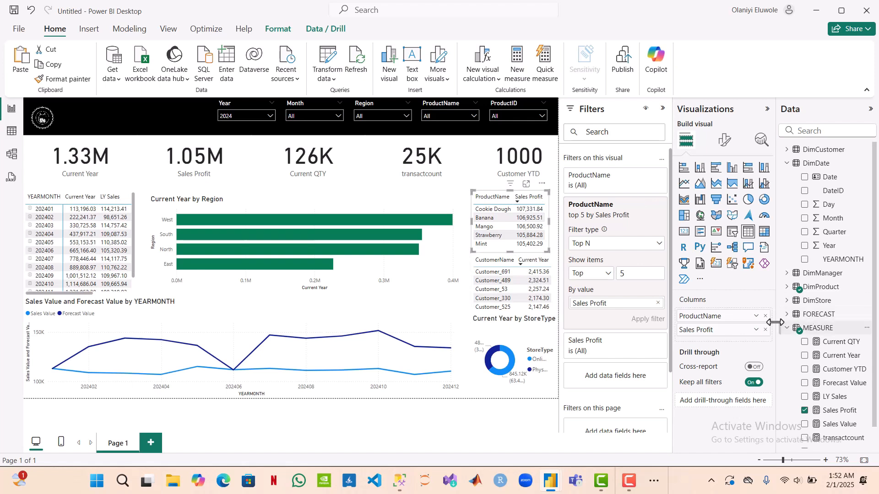
Step: Apply data bar conditional formatting to Sales Profit in the top-products table, with green #058B67 as the positive bar color
left_click(756, 331)
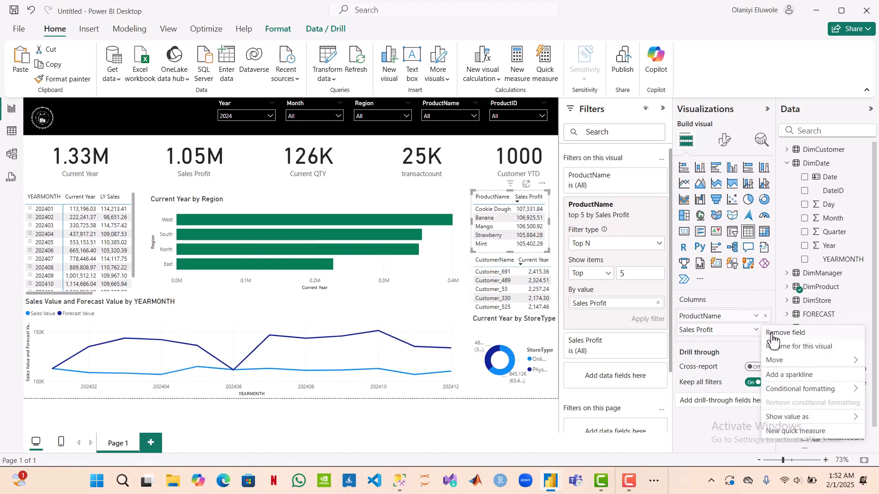
mouse_move(830, 397)
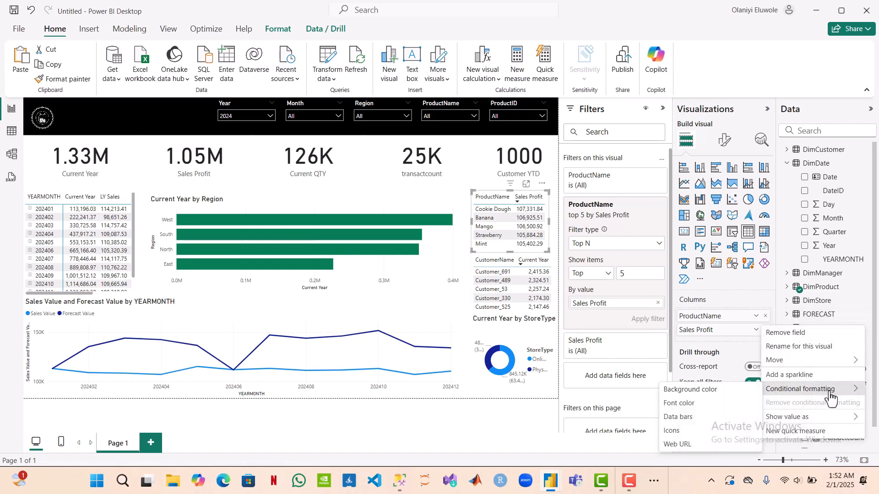
left_click(694, 418)
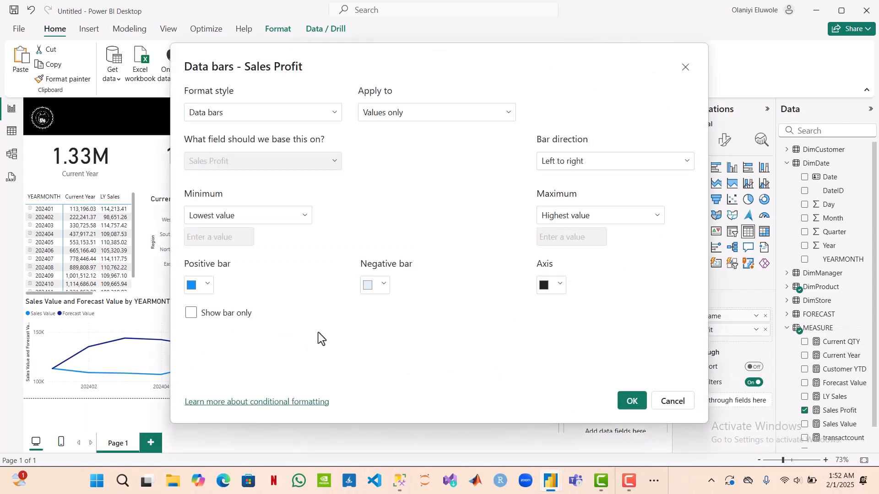
left_click(211, 284)
left_click(246, 242)
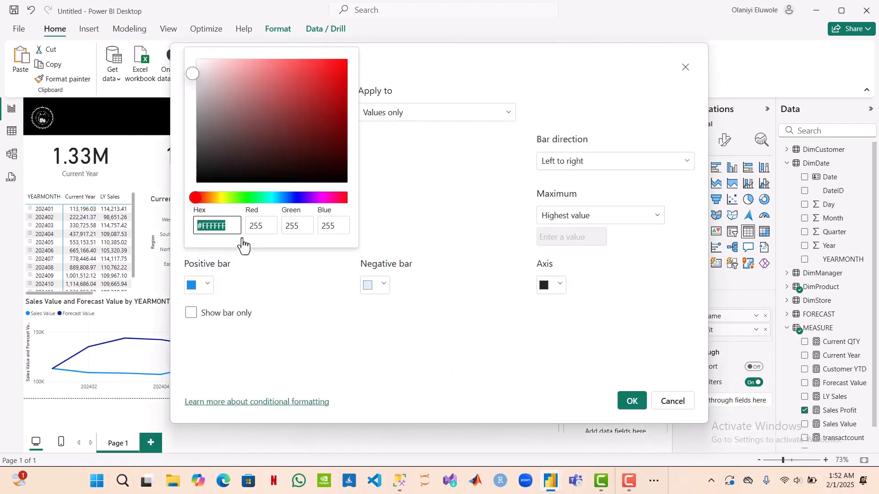
left_click(264, 198)
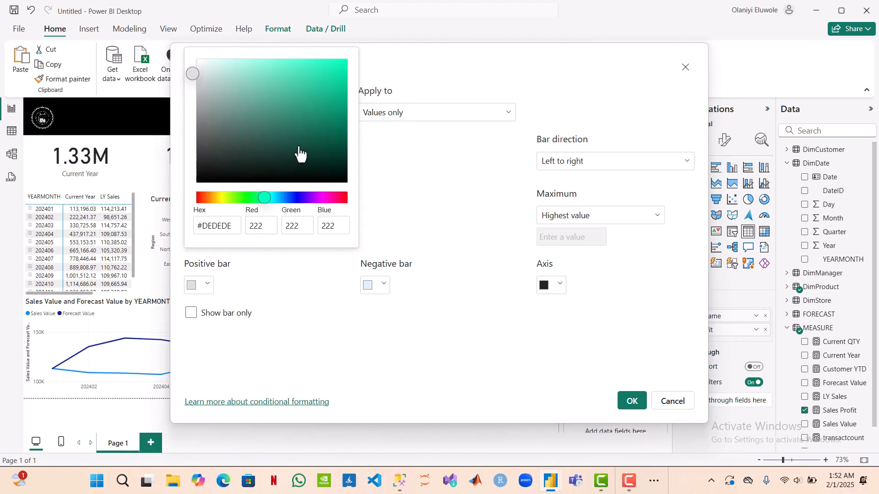
left_click(339, 115)
left_click(338, 122)
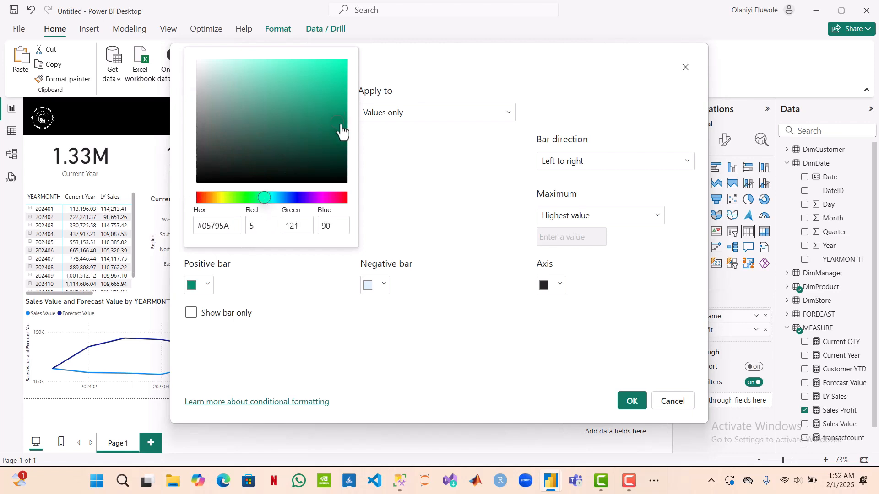
left_click(468, 319)
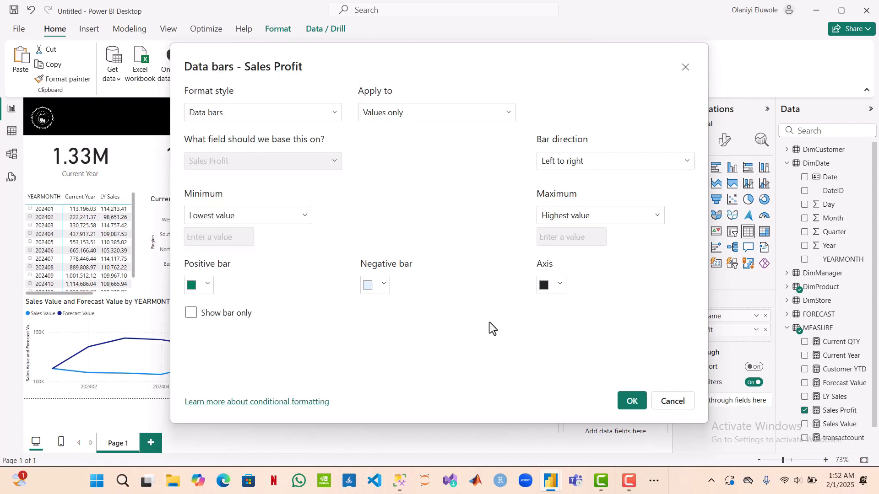
left_click(631, 402)
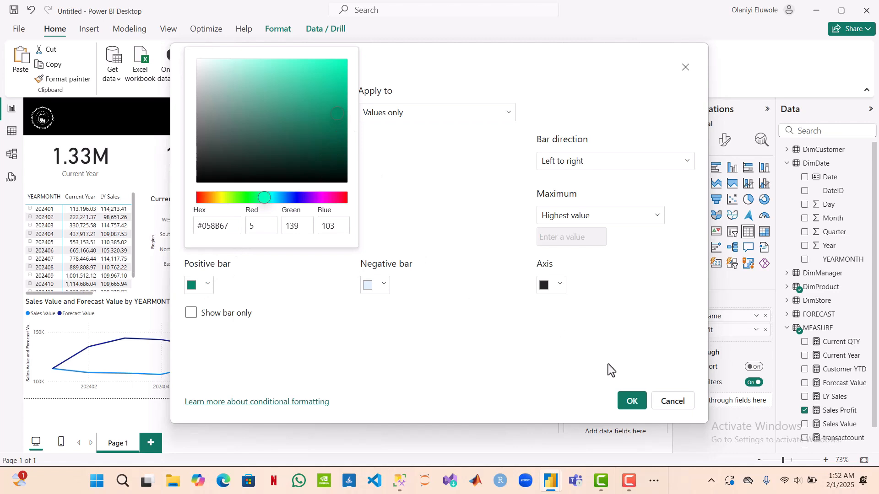
left_click(631, 402)
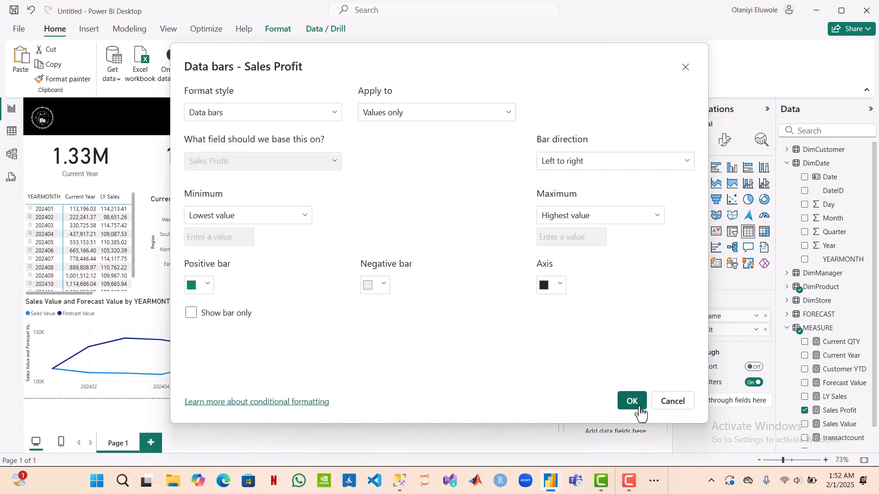
left_click(637, 406)
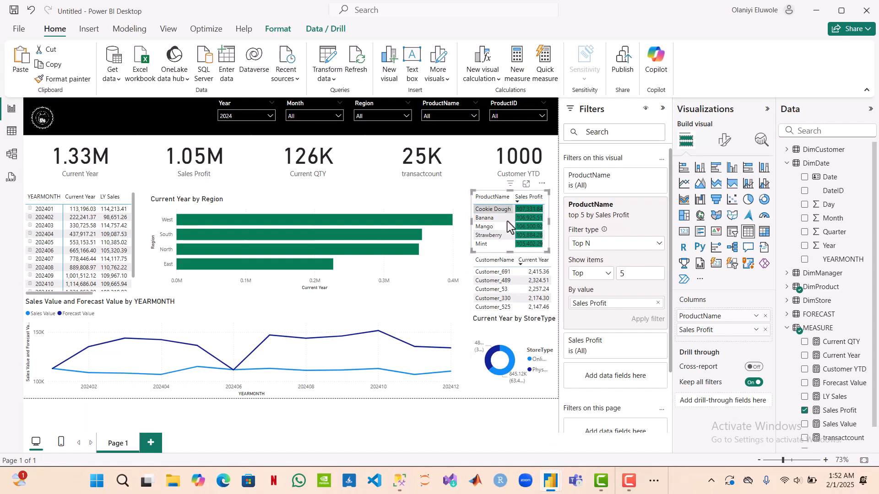
Step: Apply data bar conditional formatting to Current Year in the top-customers table, with green #02A245 as the positive bar color
left_click(551, 261)
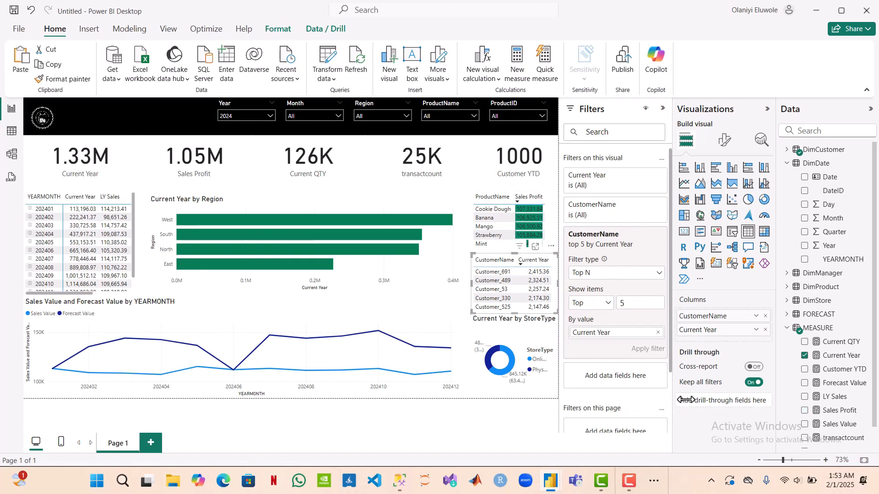
left_click(756, 330)
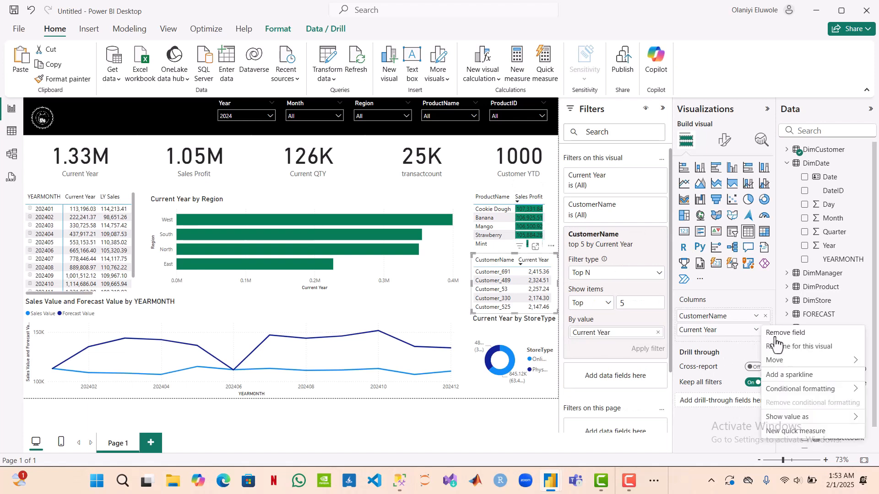
mouse_move(812, 393)
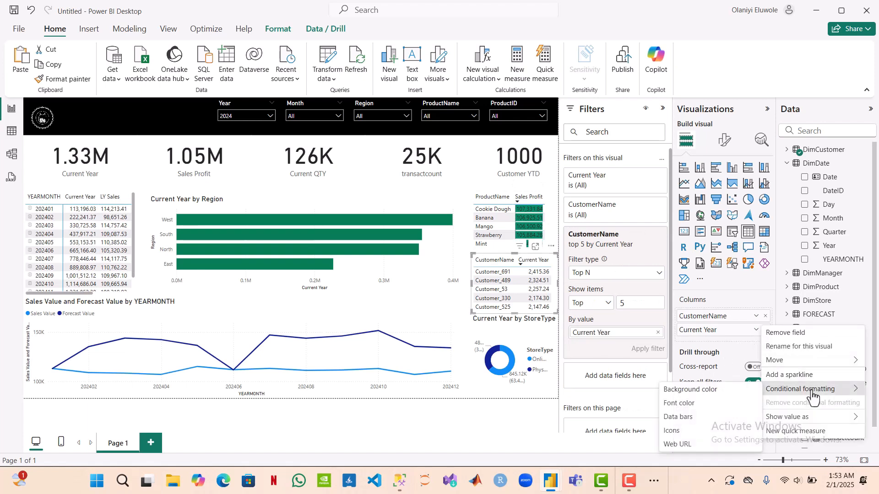
left_click(714, 424)
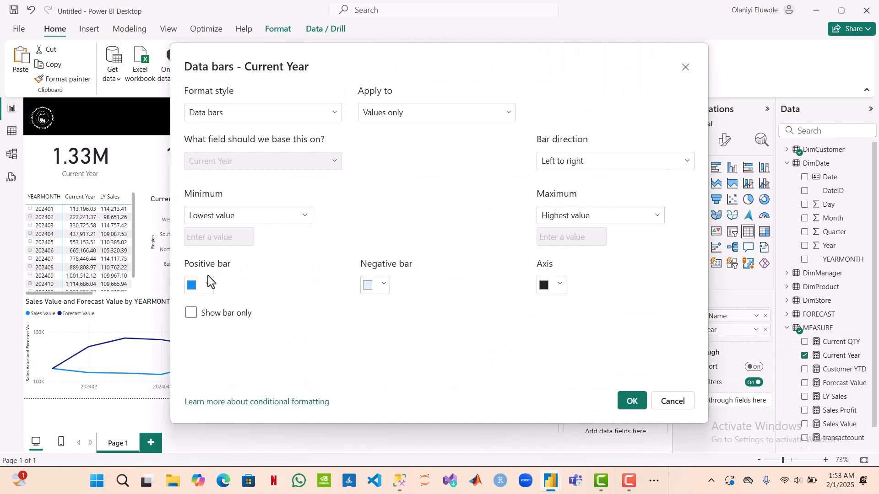
left_click(207, 286)
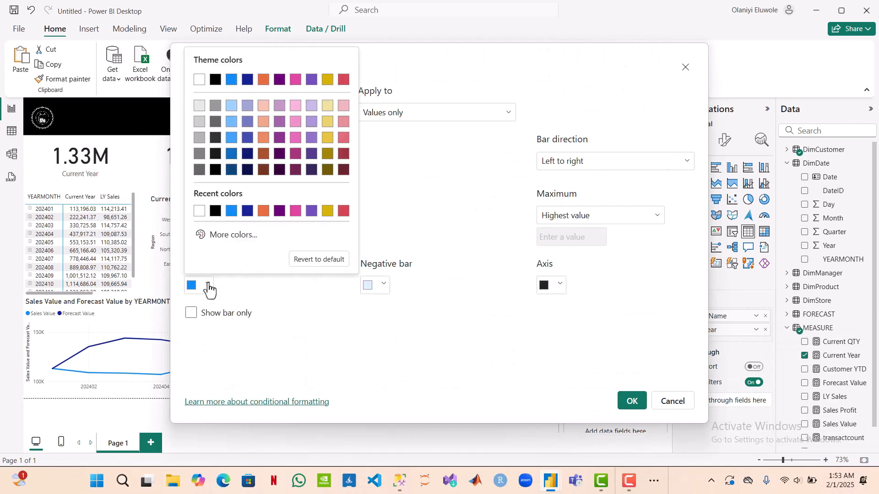
left_click(229, 238)
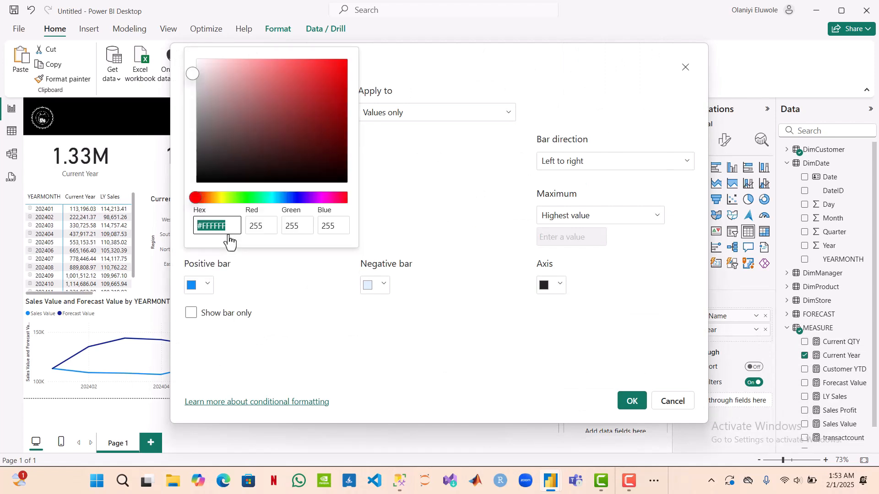
left_click(257, 198)
left_click(342, 105)
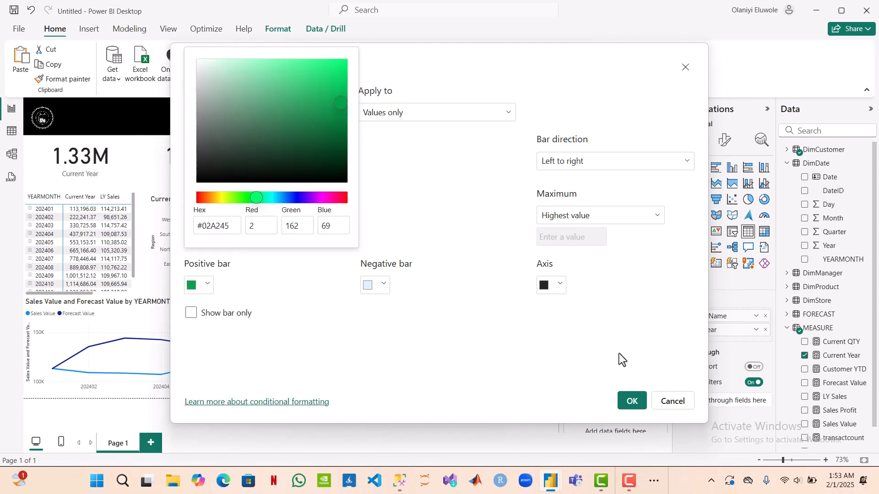
left_click(633, 403)
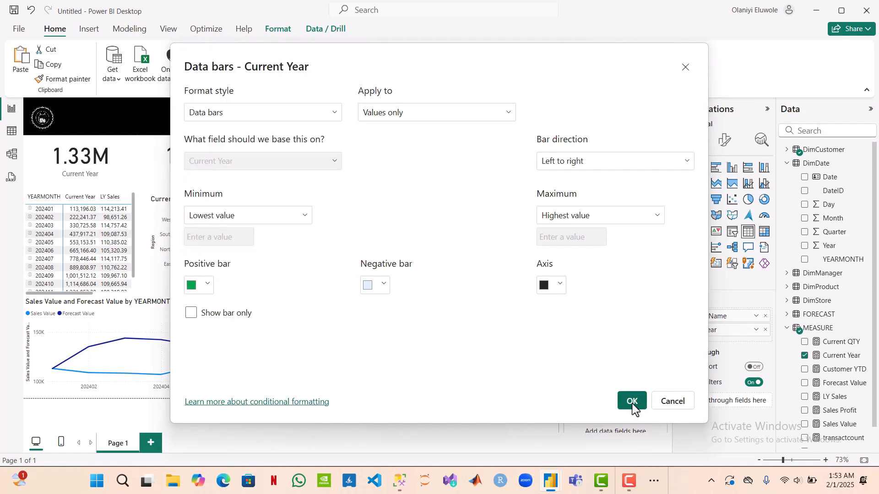
left_click(633, 404)
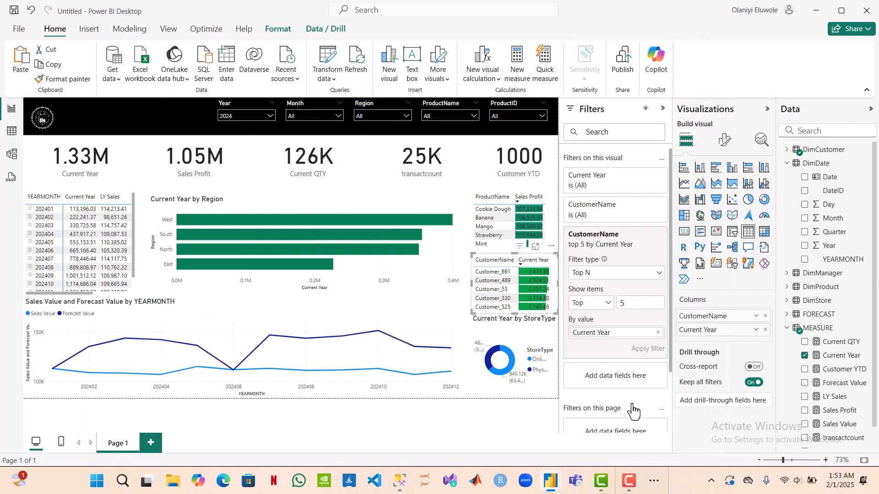
Step: Change the positive bar color of the Sales Profit data bars in the top-products table to lighter green #03AE80
left_click(548, 213)
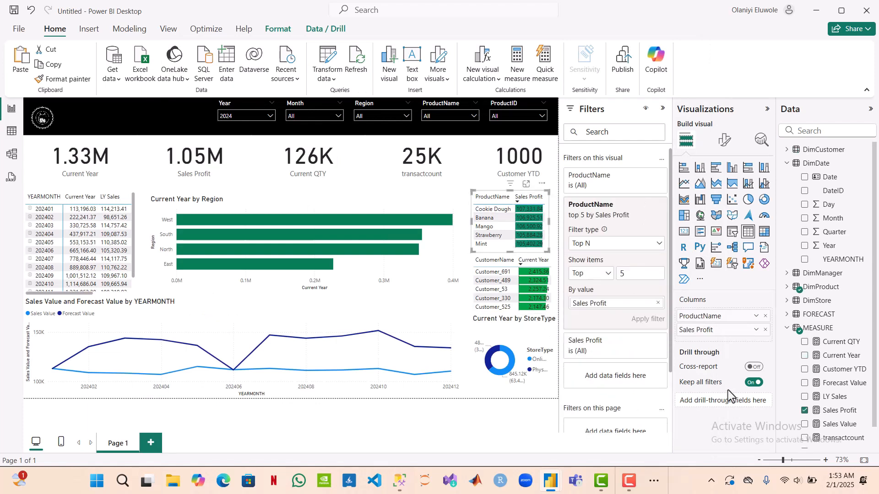
left_click(756, 331)
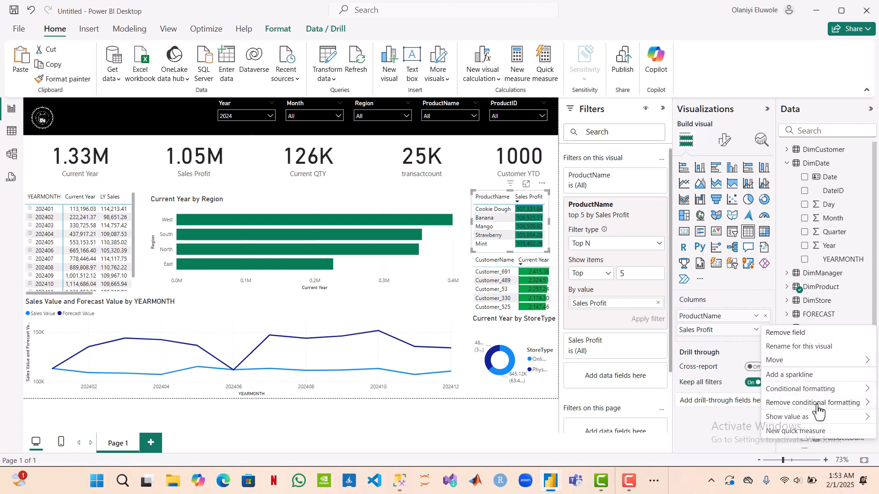
mouse_move(814, 390)
left_click(689, 417)
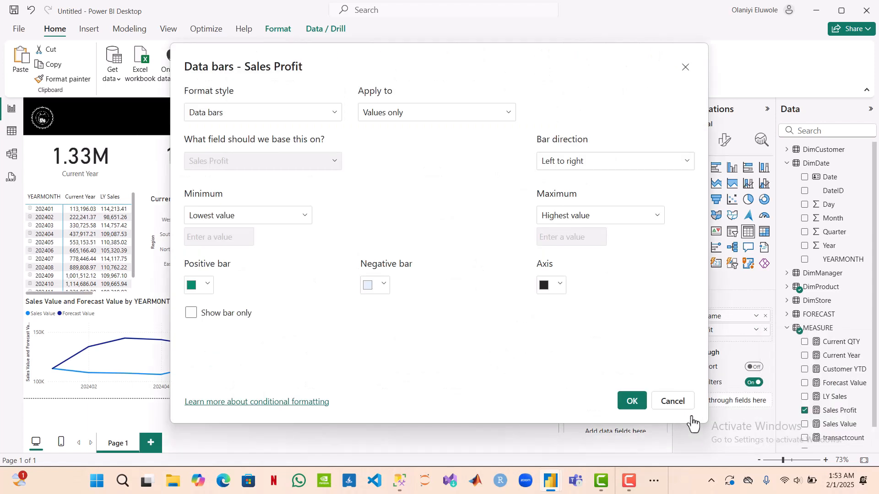
left_click(208, 285)
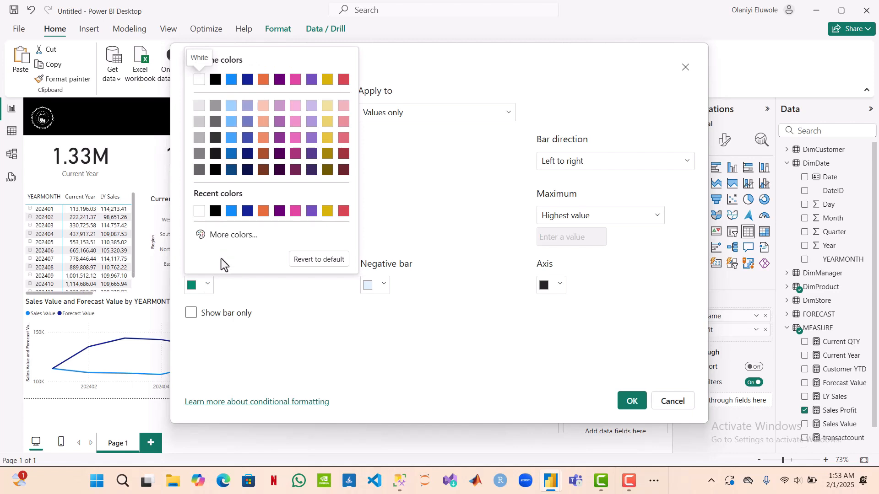
left_click(236, 242)
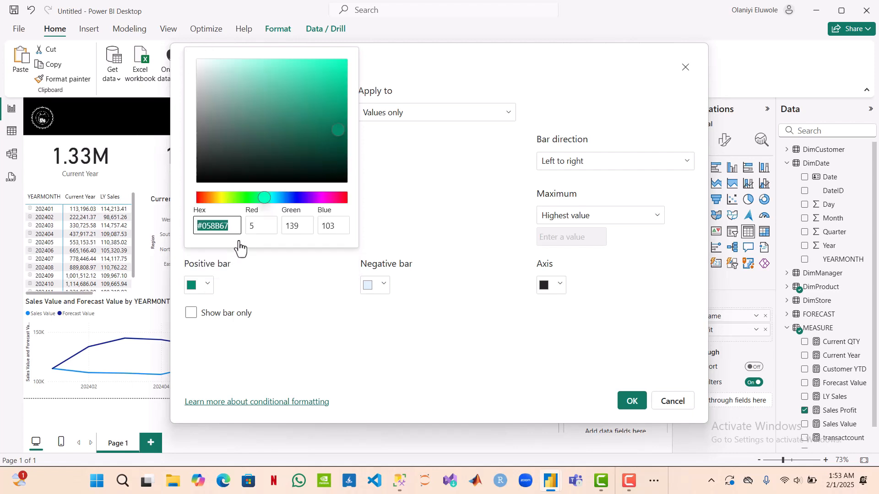
left_click_drag(313, 158, 341, 96)
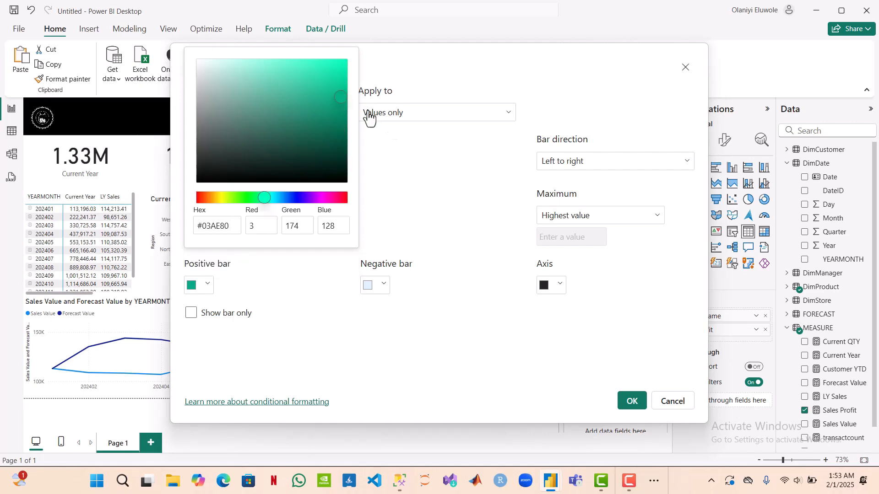
left_click(635, 409)
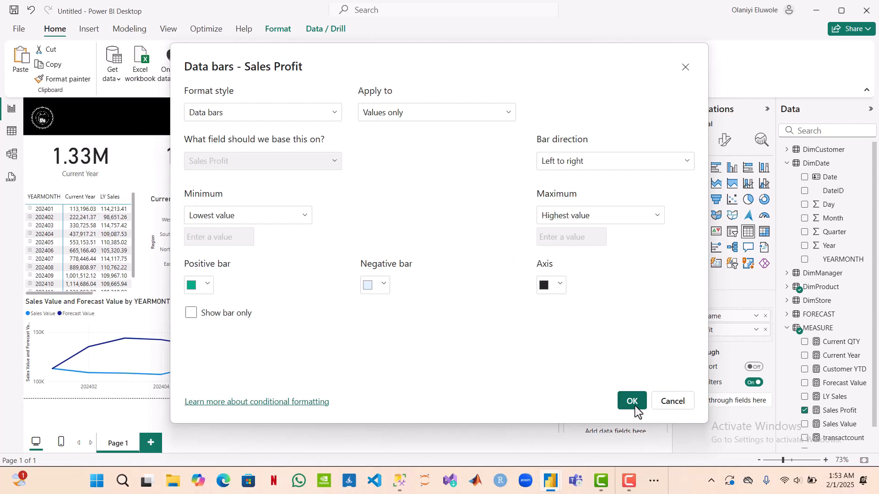
left_click(632, 402)
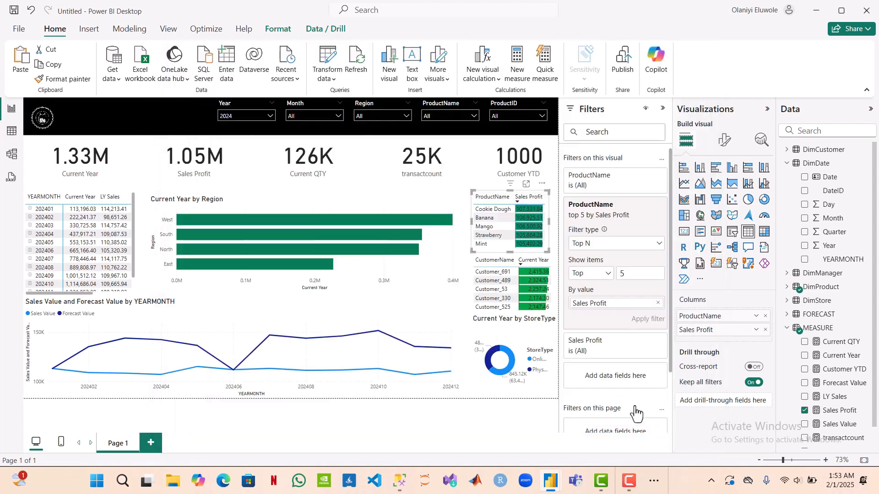
left_click(507, 410)
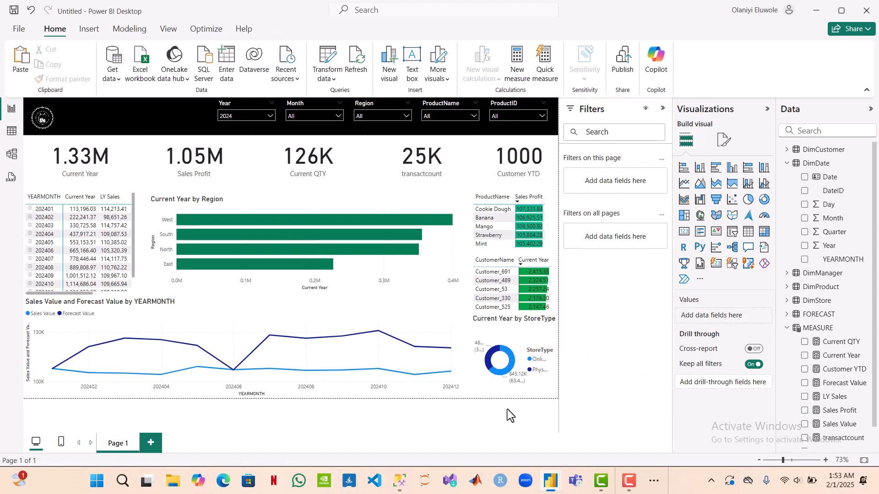
Step: Review the required report highlights in the TESTER PROJECT SCENARIO document in Word, and return to the Power BI report
left_click(655, 479)
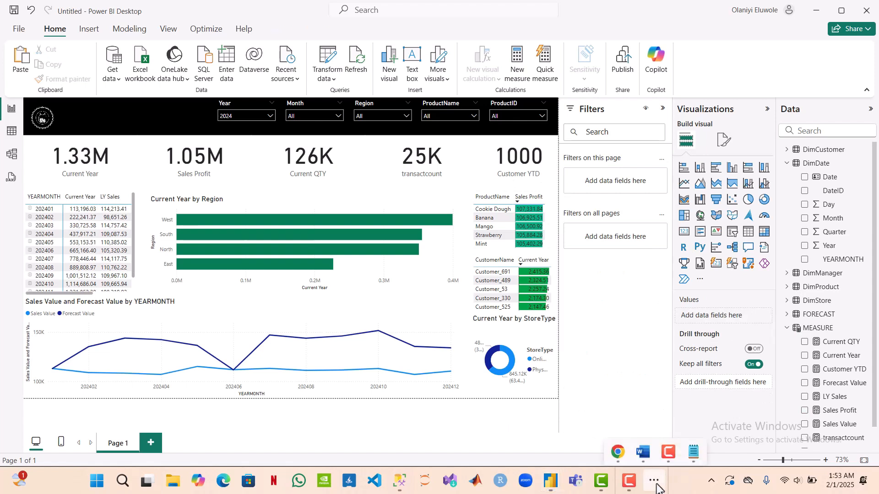
left_click(641, 452)
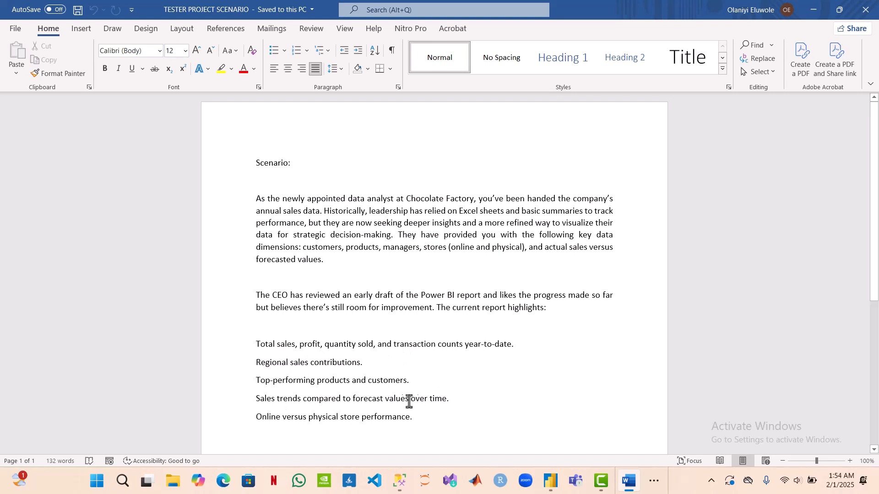
left_click(816, 10)
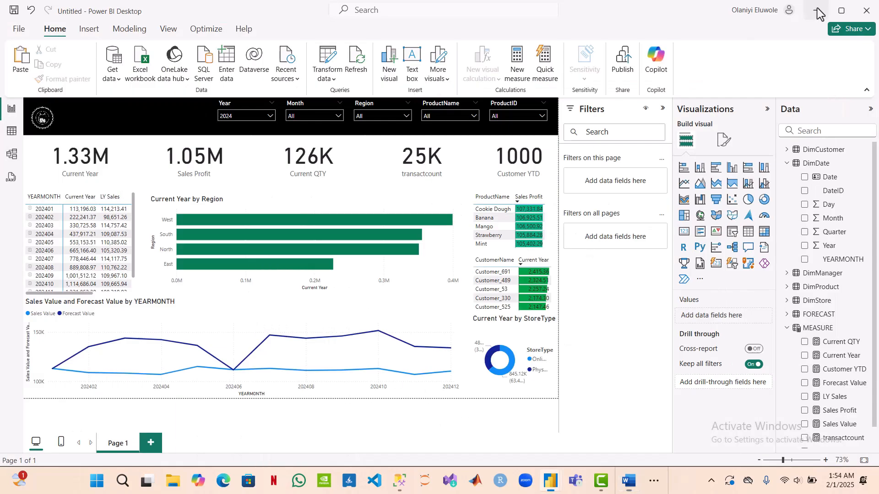
Step: Open the detail label formatting options of the Current Year by StoreType donut chart
left_click(482, 391)
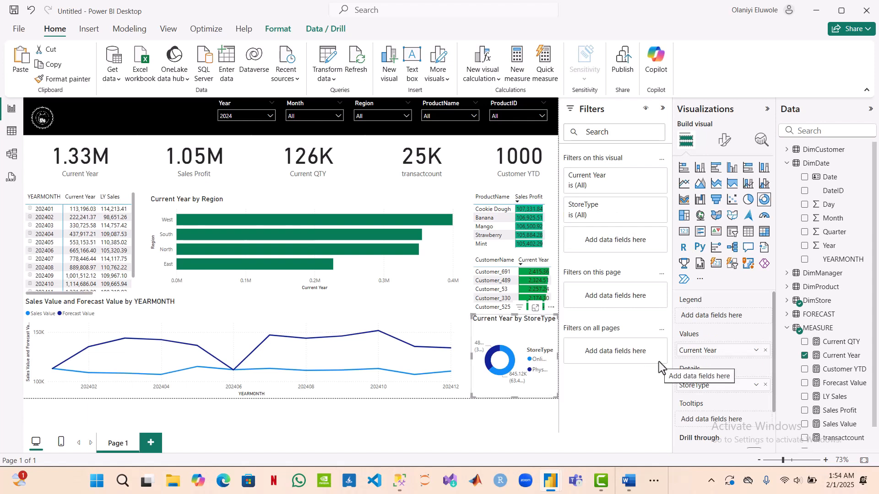
left_click(721, 142)
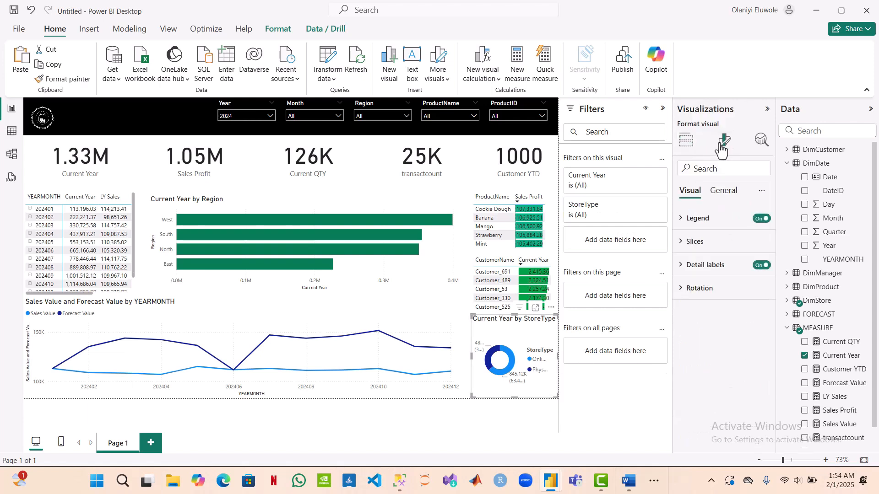
left_click(685, 270)
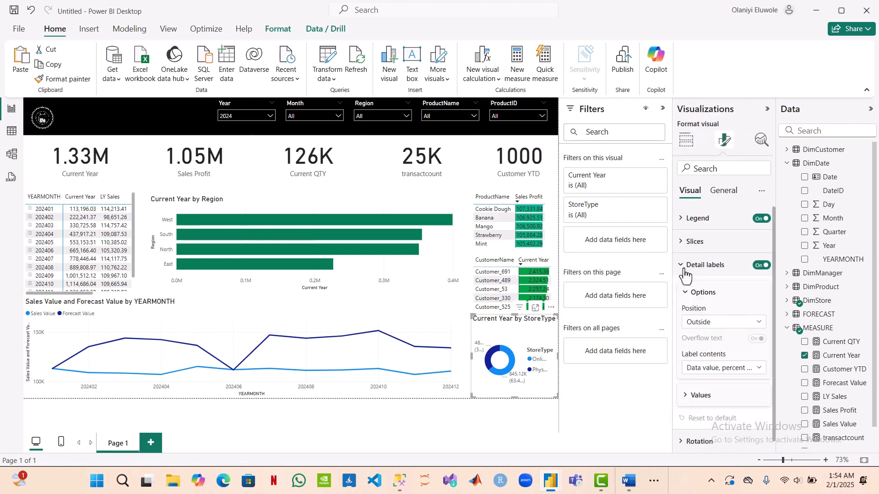
Step: Try the Inside position for the donut chart's detail labels, and set the position back to Outside
left_click(763, 323)
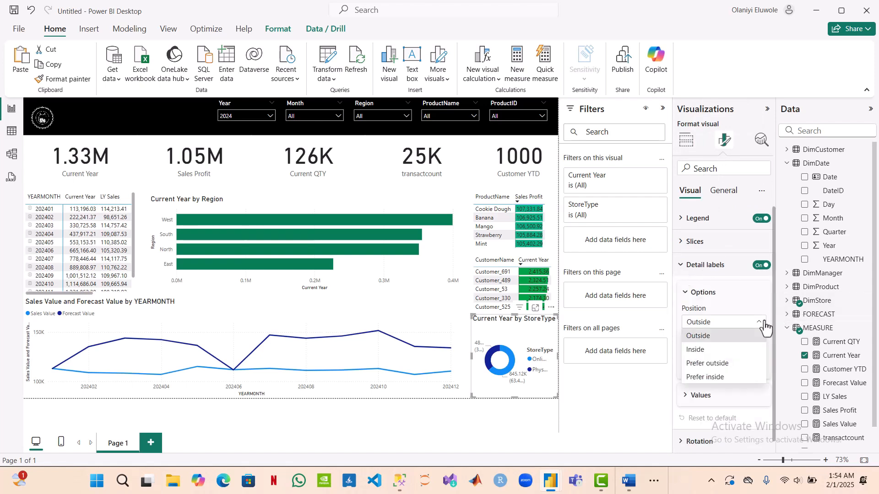
left_click(734, 351)
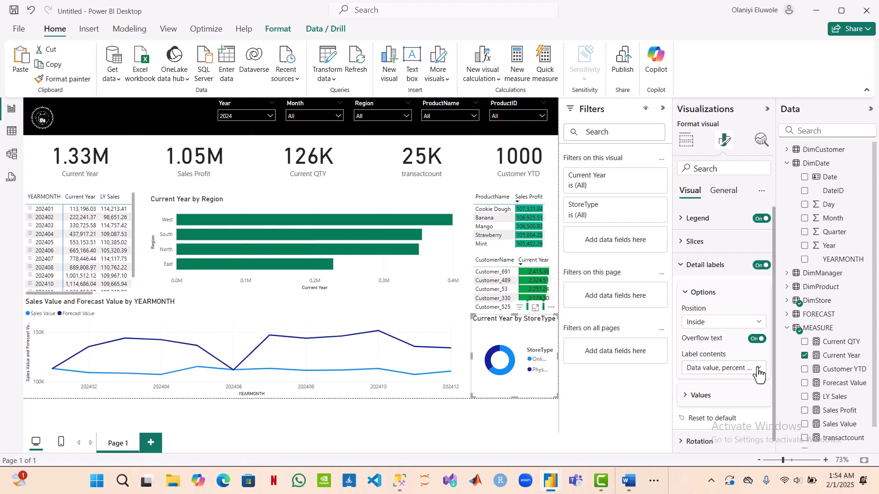
left_click(757, 323)
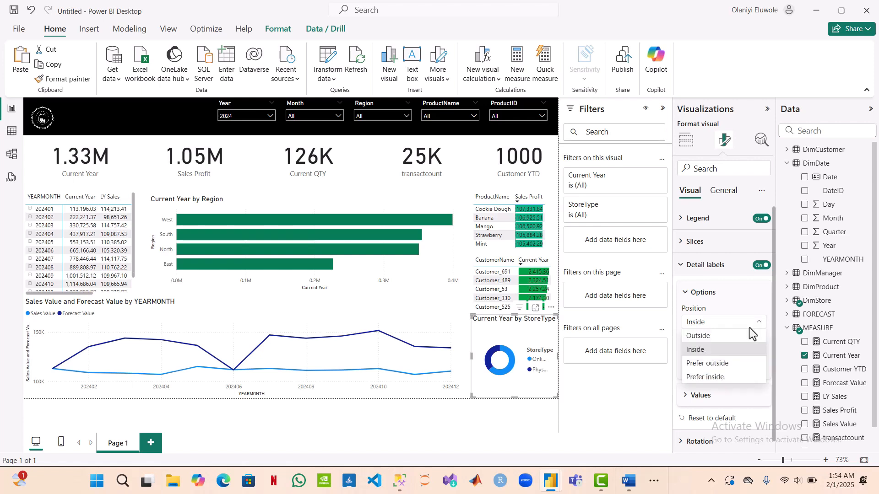
left_click(746, 337)
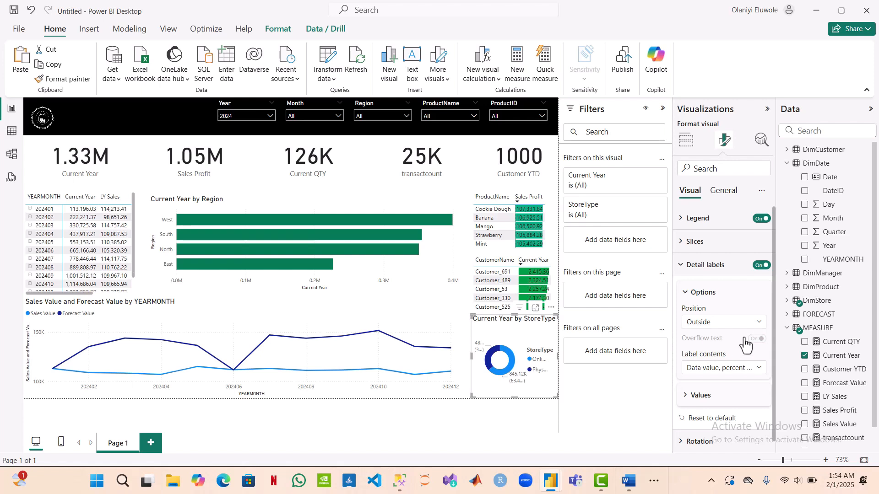
Step: Try Data value as the contents of the donut chart's detail labels, and settle on Percent of total
left_click(756, 370)
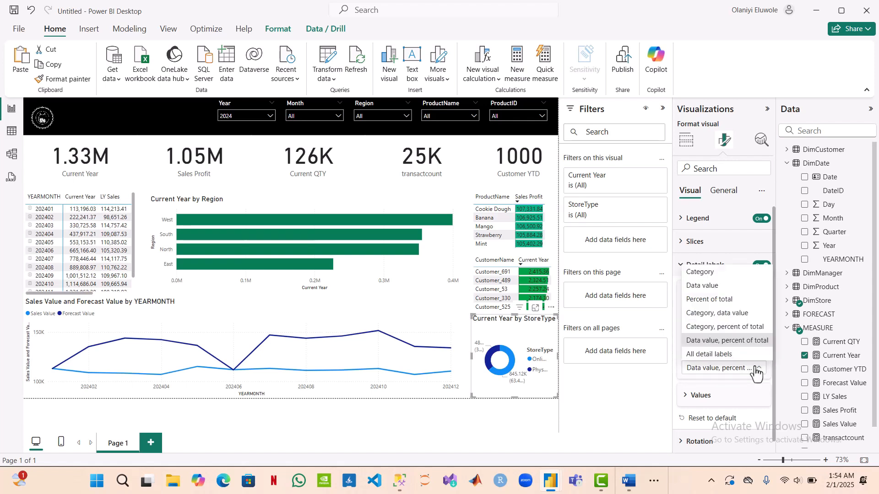
left_click(729, 291)
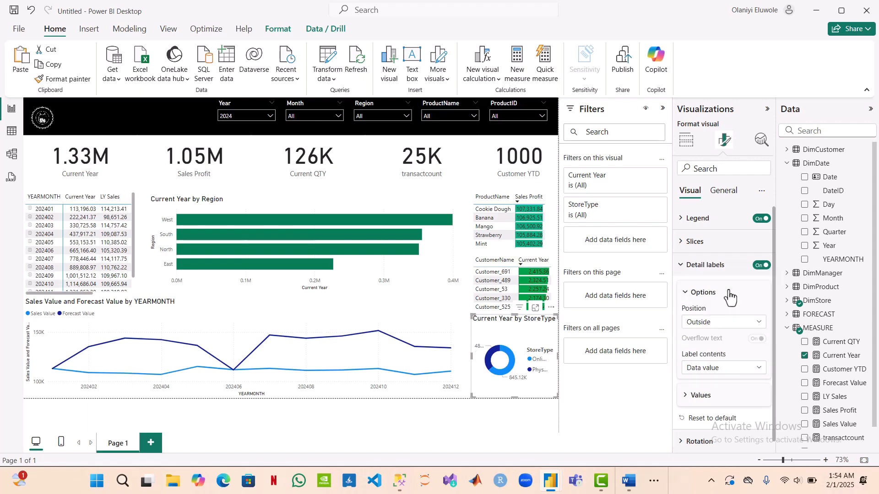
left_click(760, 369)
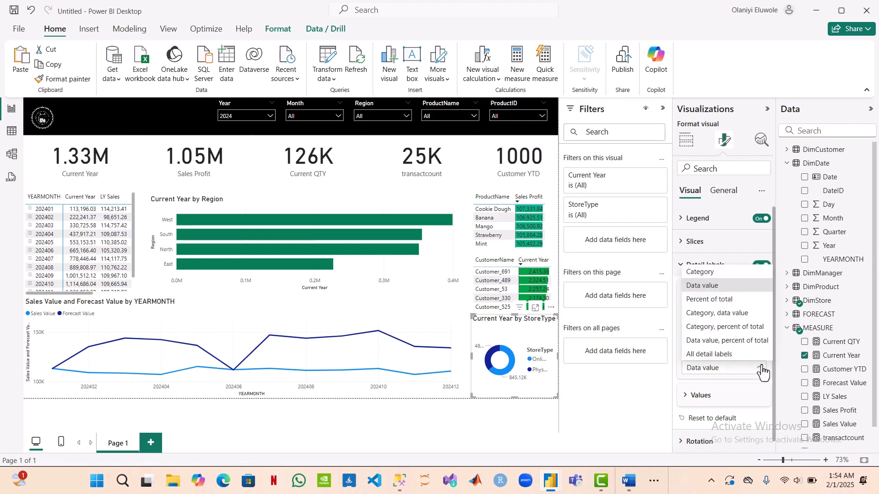
left_click(735, 301)
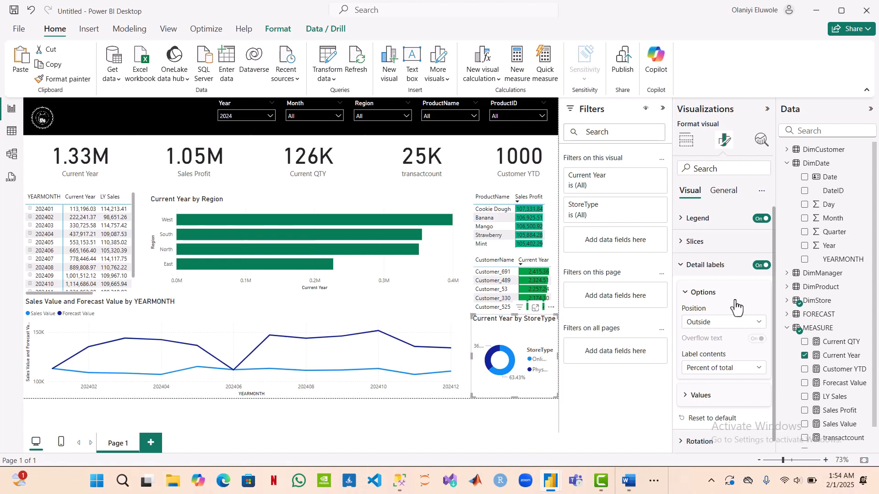
left_click(462, 363)
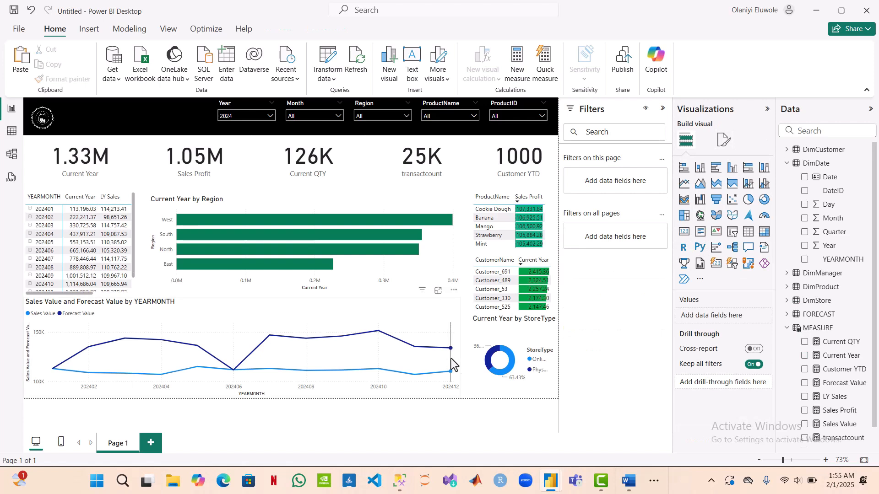
left_click(452, 358)
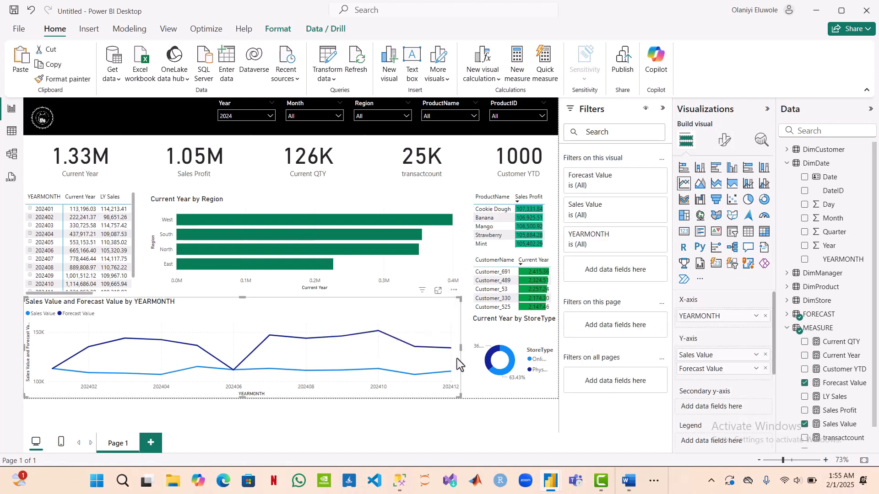
left_click(473, 363)
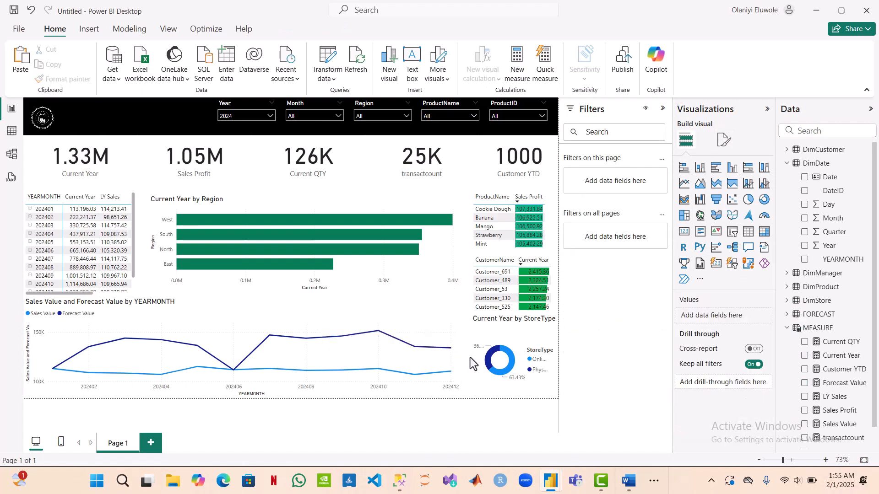
Step: Widen the Current Year by StoreType donut chart slightly towards the line chart beside it
left_click(473, 364)
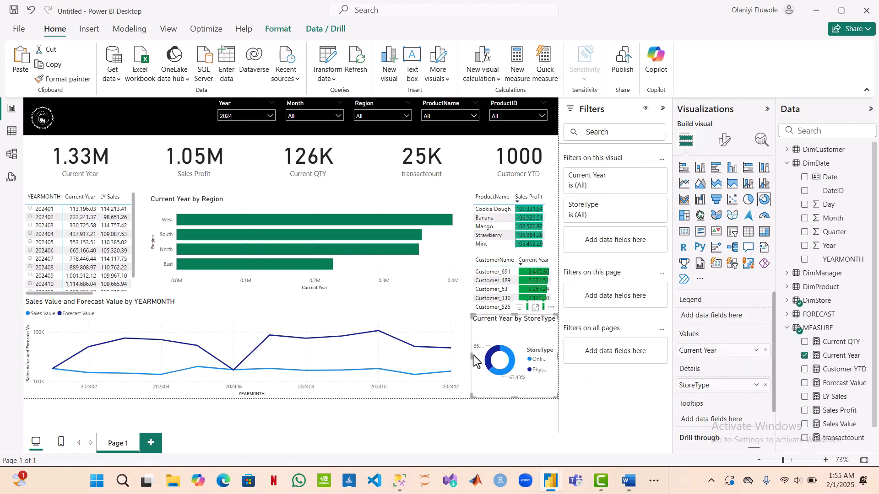
left_click_drag(471, 355, 462, 355)
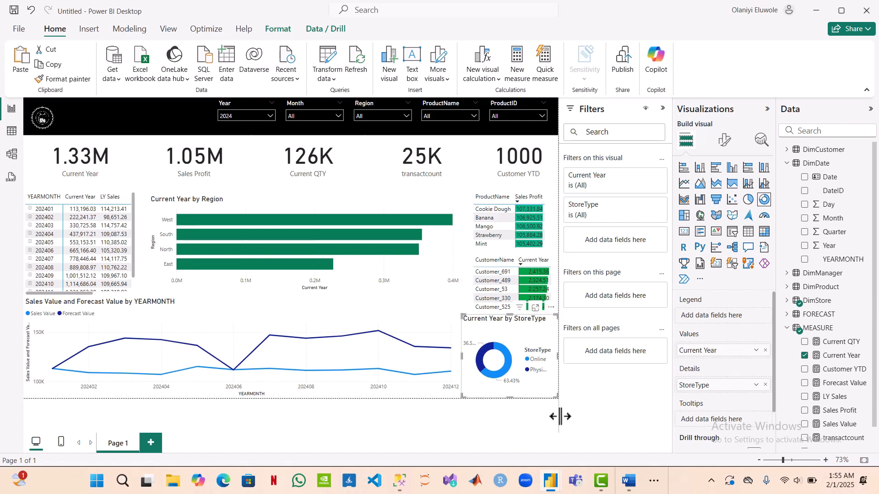
Step: Set the donut chart's legend position to Bottom left and turn off the legend title
left_click(726, 141)
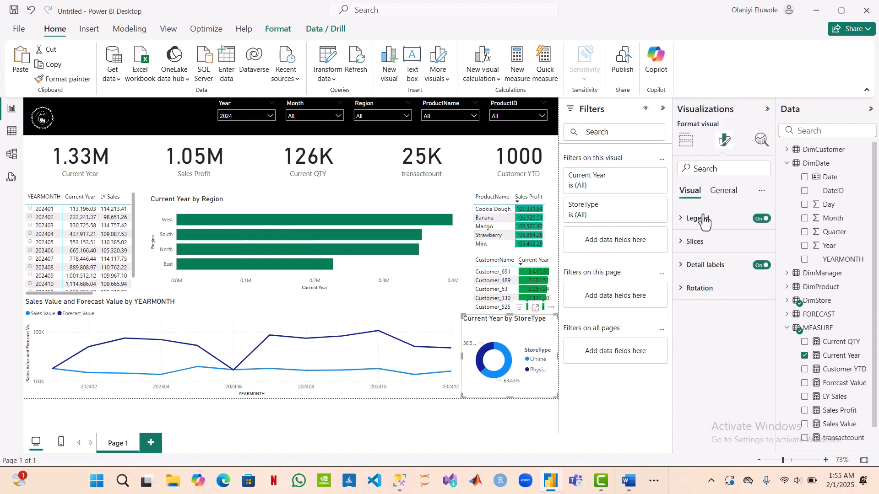
left_click(681, 221)
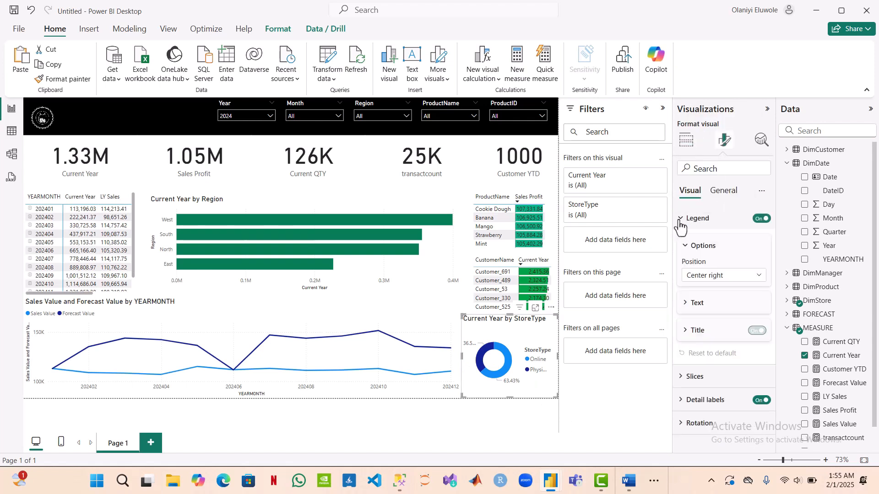
left_click(759, 276)
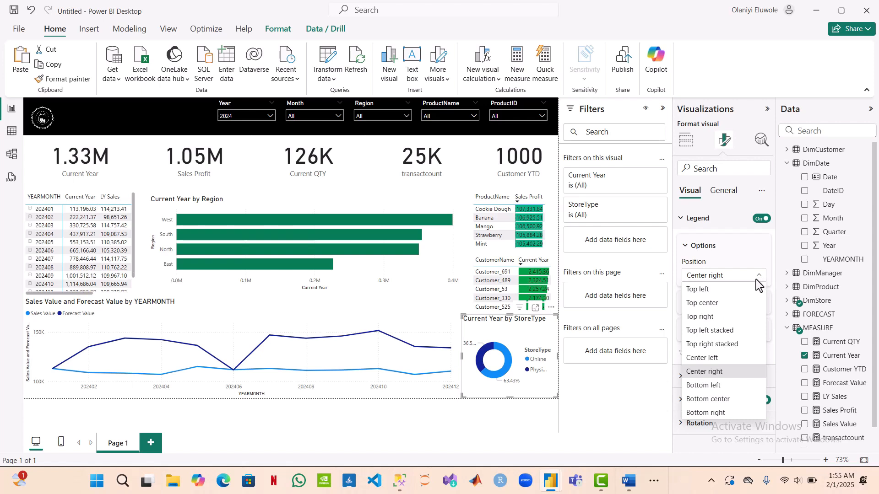
left_click(706, 387)
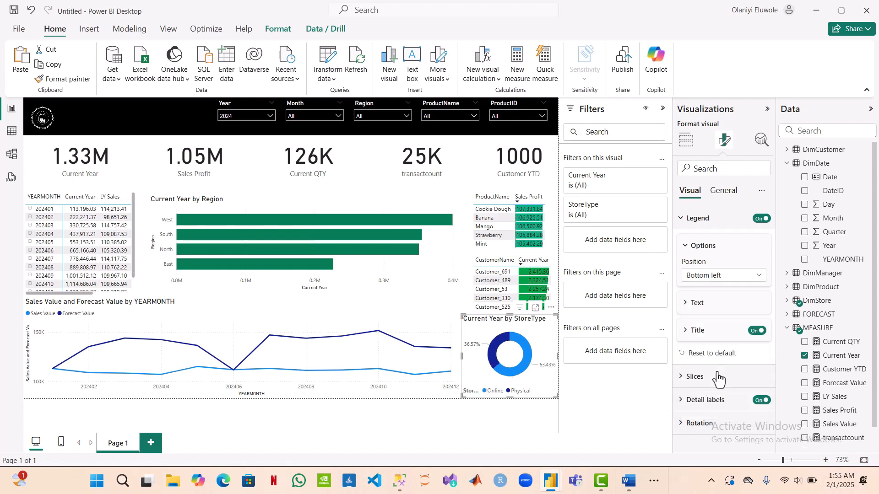
left_click(755, 333)
left_click(523, 402)
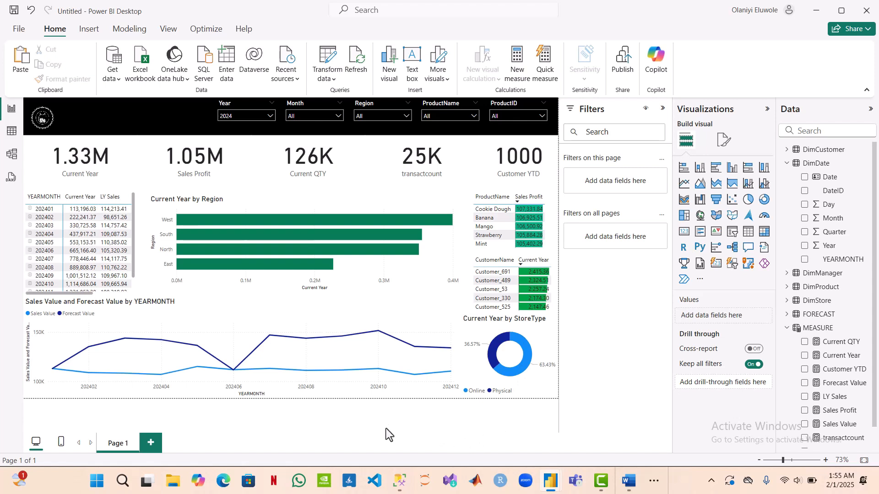
Step: Check the report against the highlights listed in the TESTER PROJECT SCENARIO document in Word, and return to Power BI
left_click(655, 481)
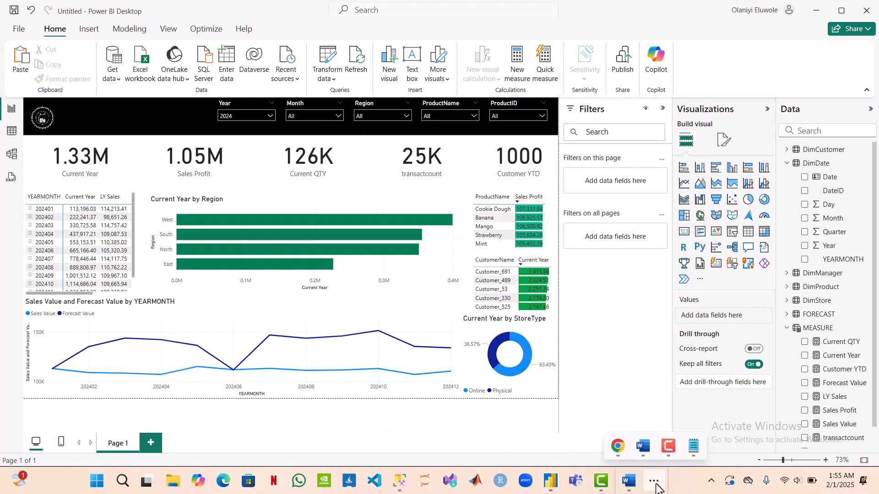
left_click(642, 448)
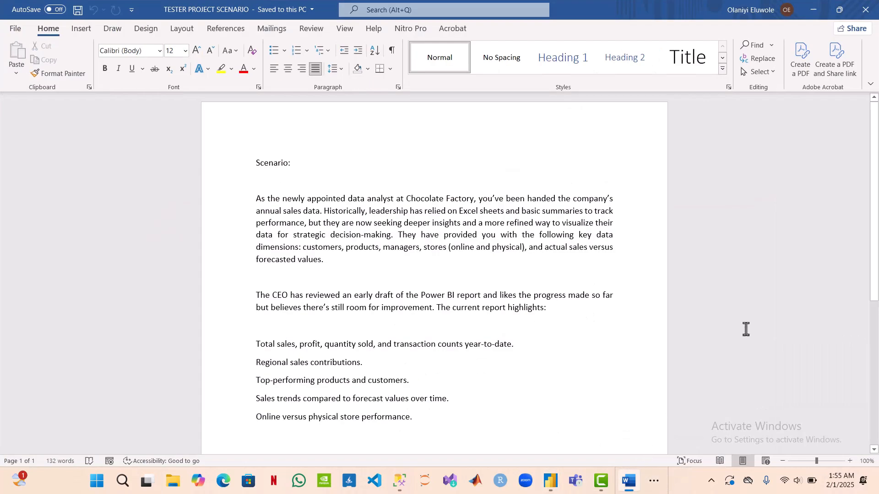
left_click(813, 9)
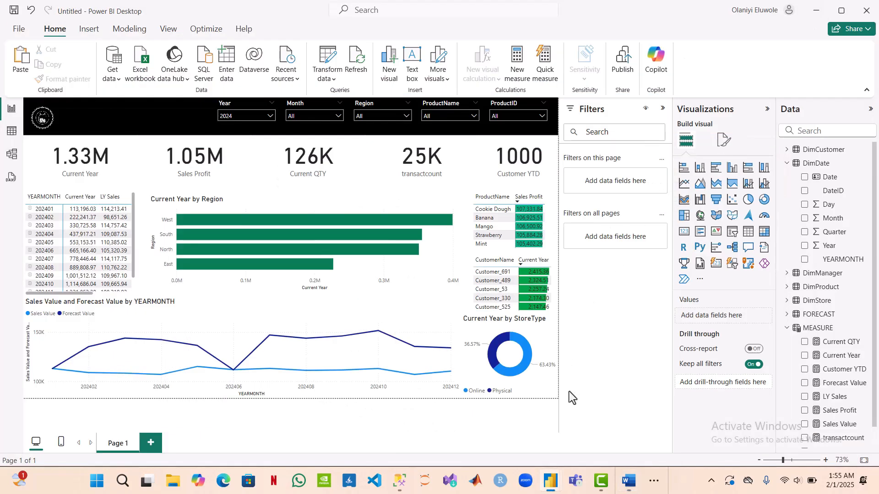